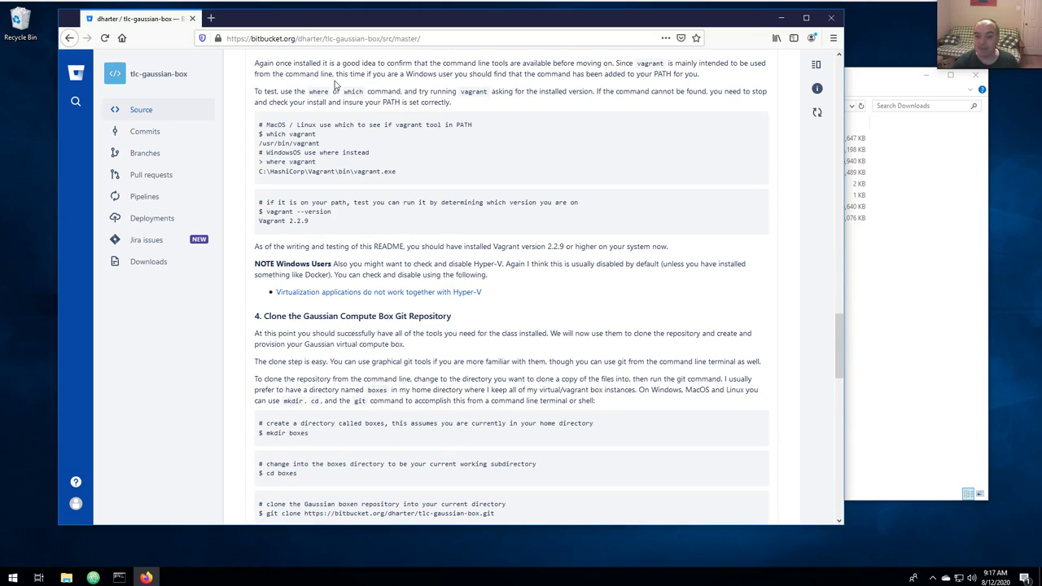
Scroll through the README's setup sections and back to '1. Download and Install git client'.
scroll(319, 298, "up", 4)
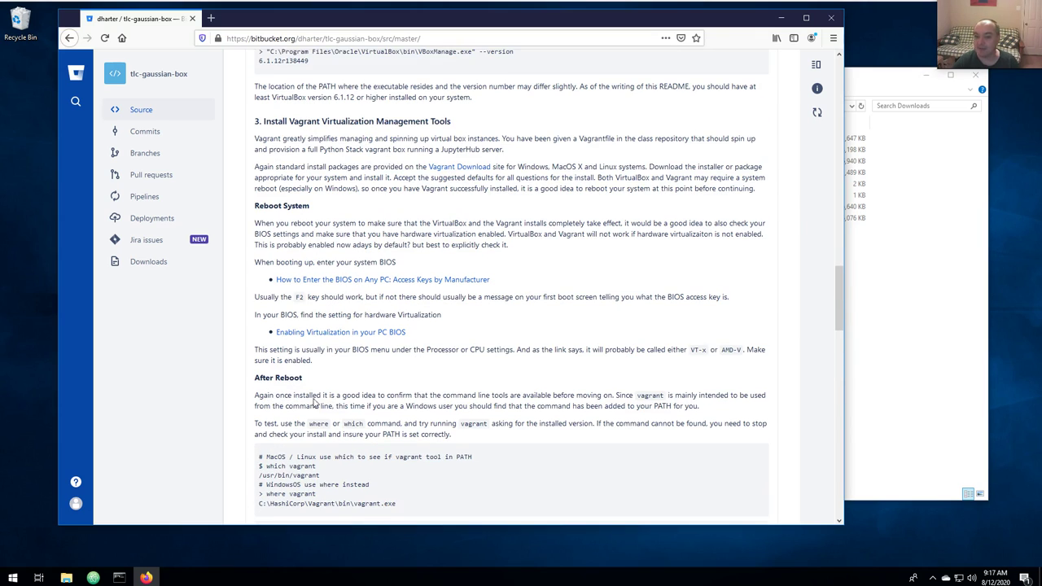
scroll(330, 366, "up", 5)
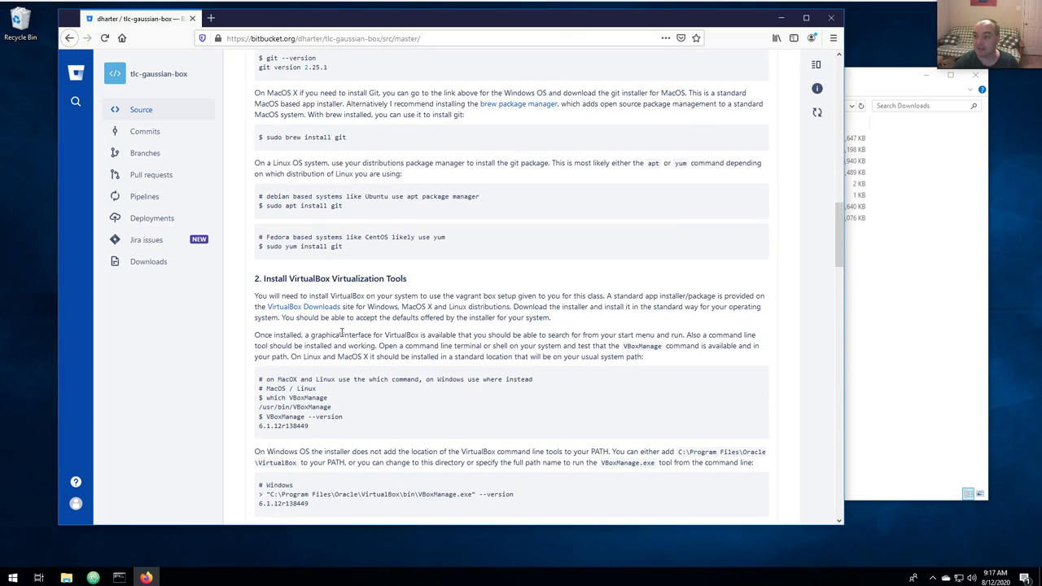
scroll(346, 410, "down", 12)
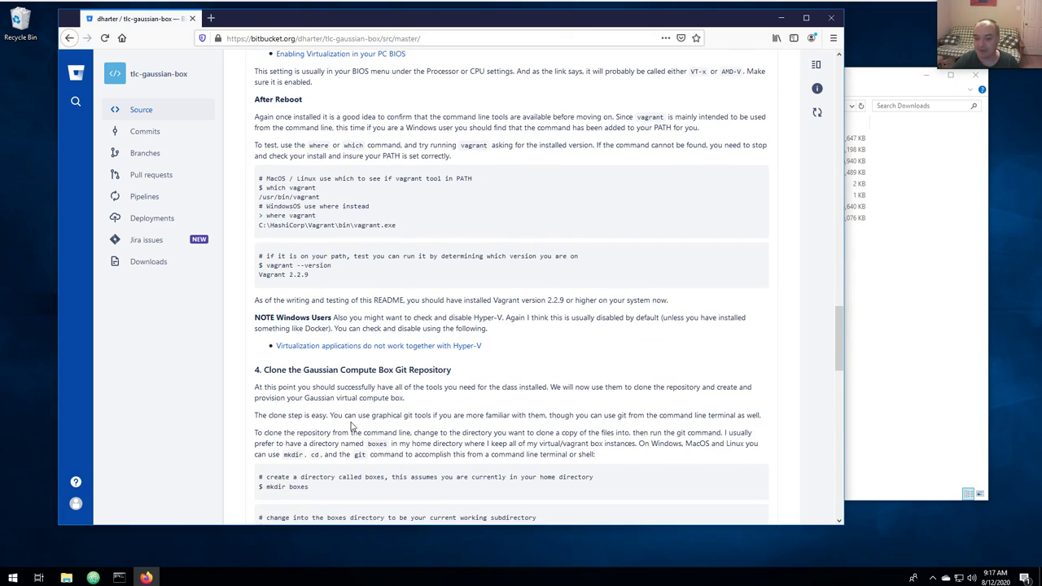
scroll(392, 398, "down", 3)
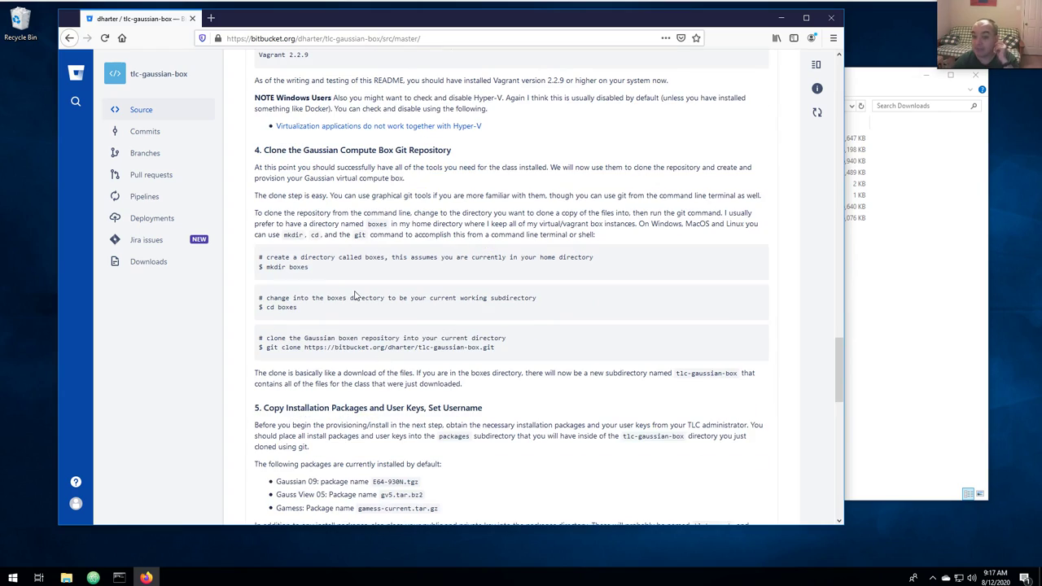
scroll(354, 295, "up", 8)
scroll(346, 213, "up", 13)
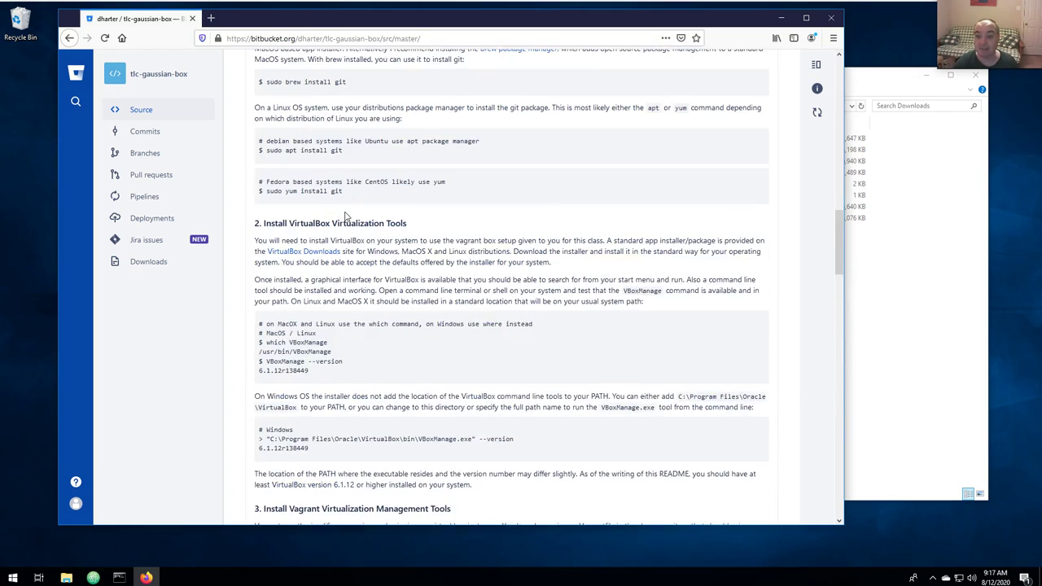
scroll(339, 211, "up", 3)
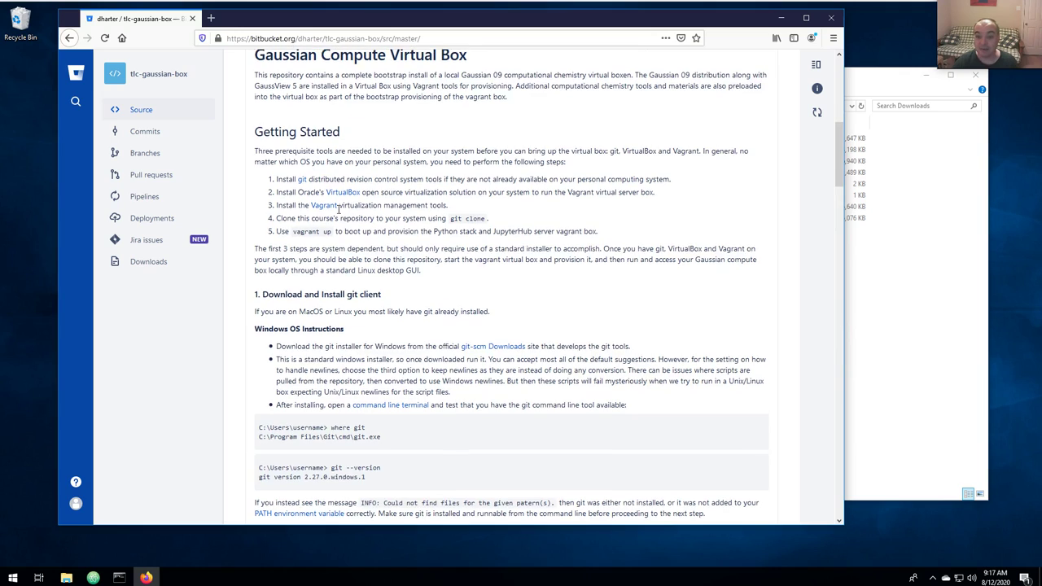
scroll(361, 299, "down", 4)
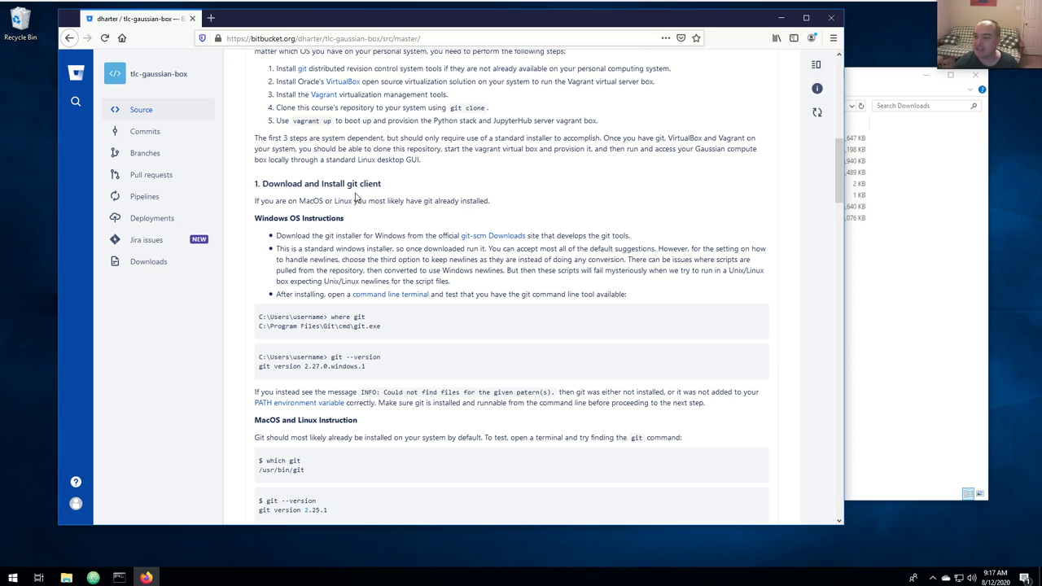
Open git-scm's Windows download page in a new tab, check Downloads, then return to the README.
right_click(494, 235)
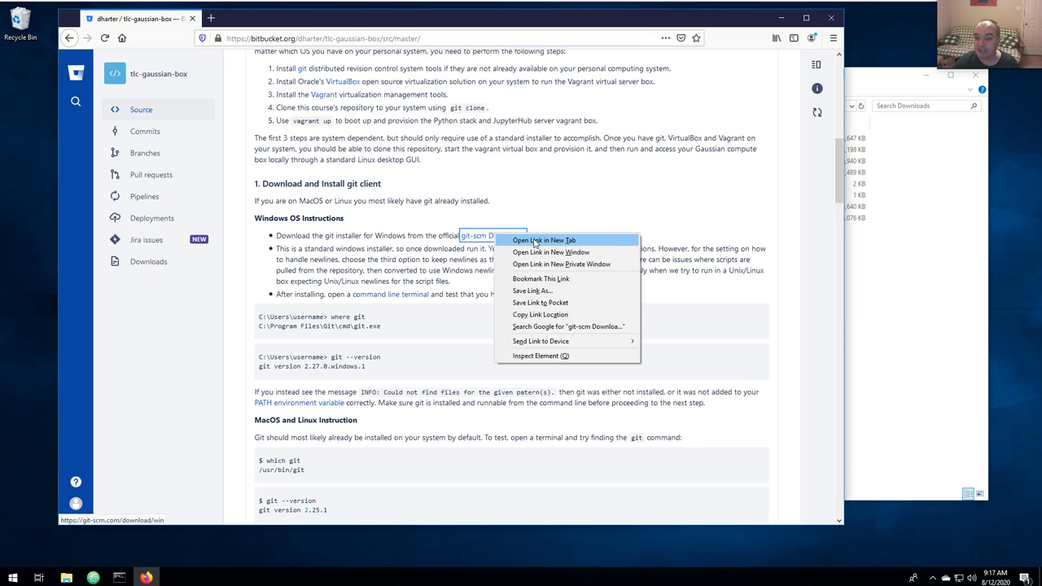
left_click(535, 242)
left_click(259, 19)
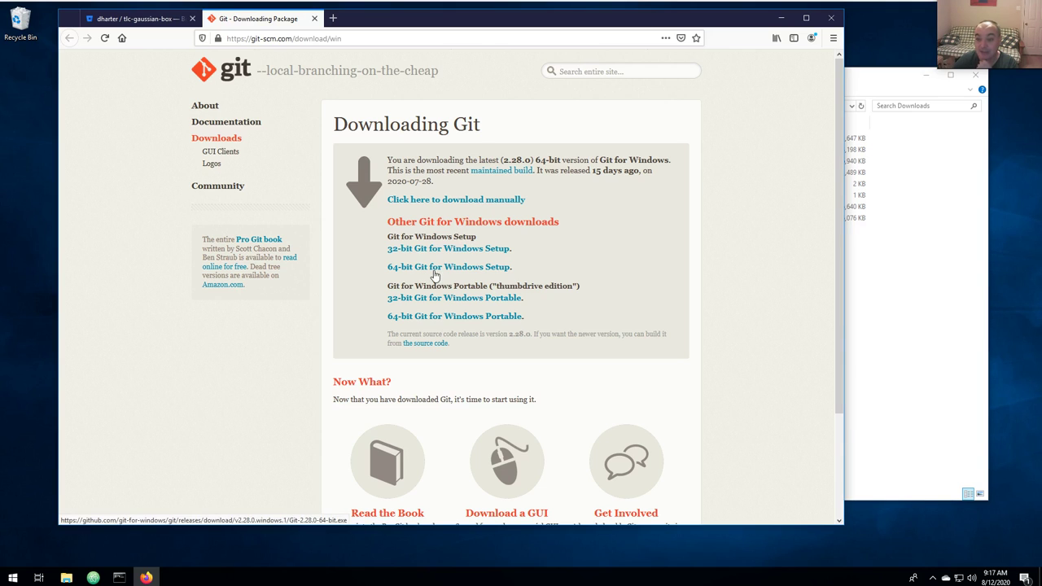
left_click(858, 72)
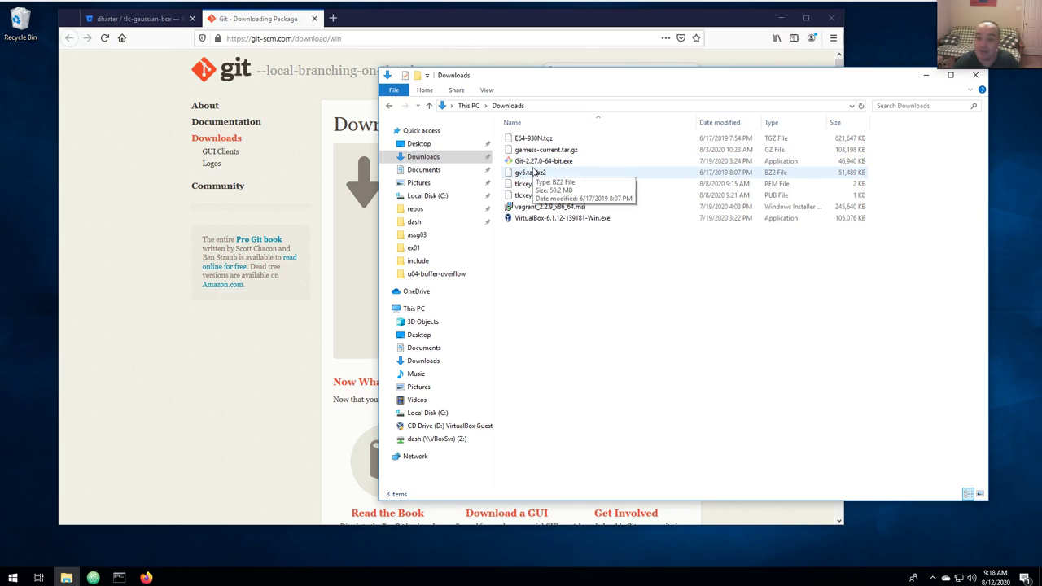
left_click(140, 22)
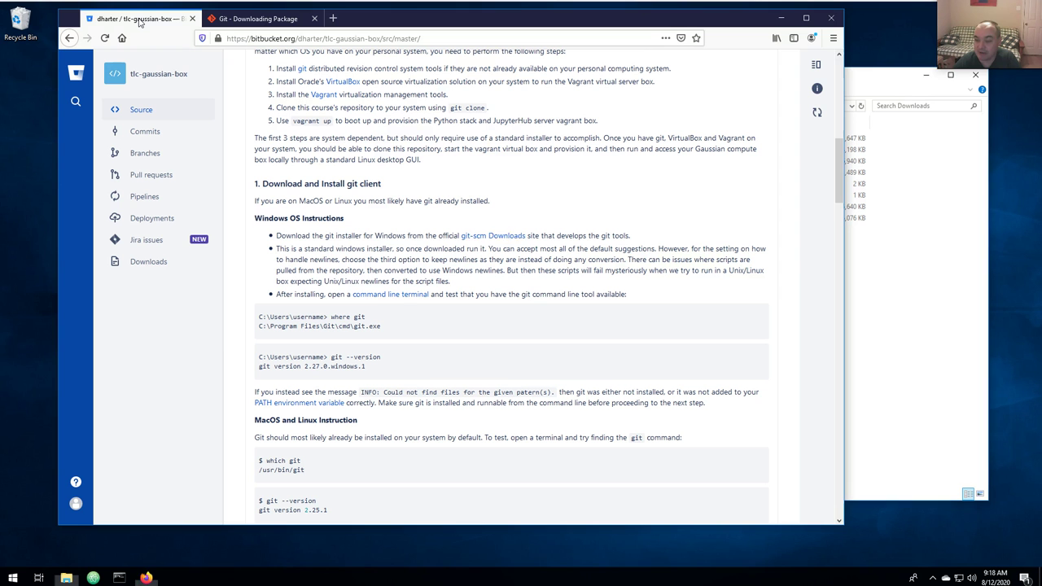
Run Git-2.27.0-64-bit.exe from the Downloads folder and approve the User Account Control prompt.
scroll(372, 232, "down", 3)
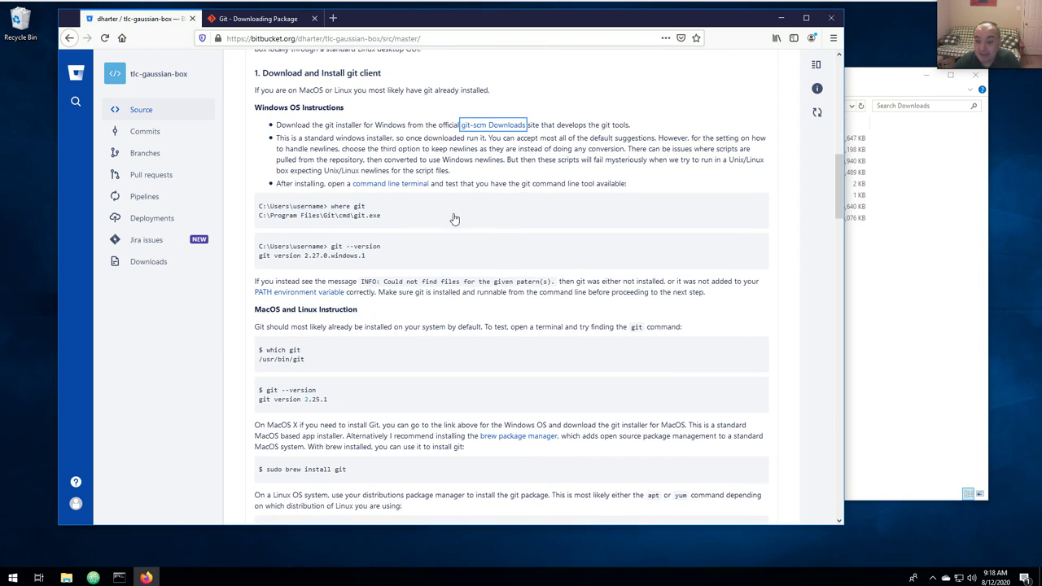
key("alt+Tab")
left_click(537, 164)
double_click(539, 162)
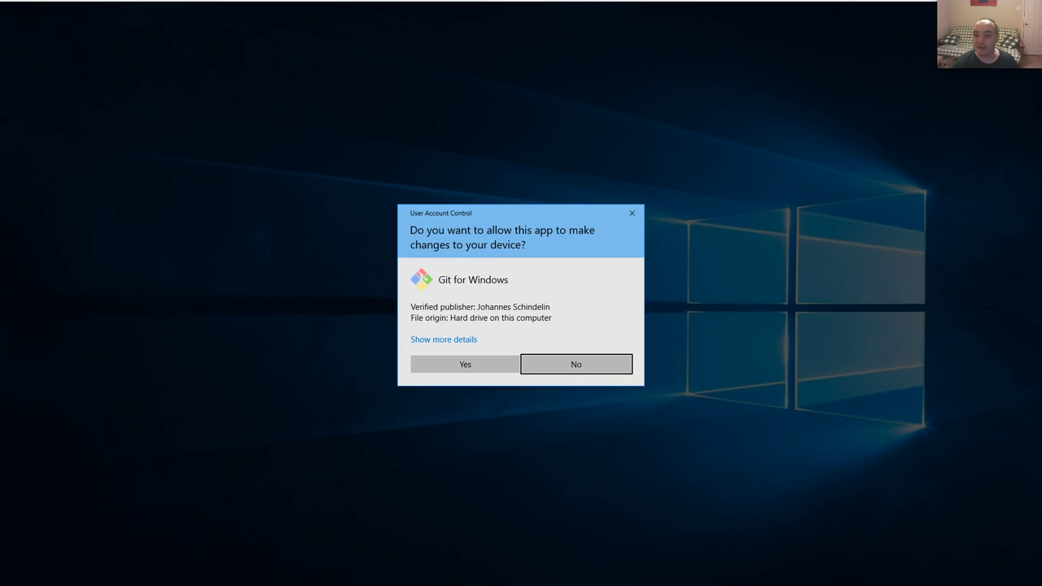
left_click(465, 366)
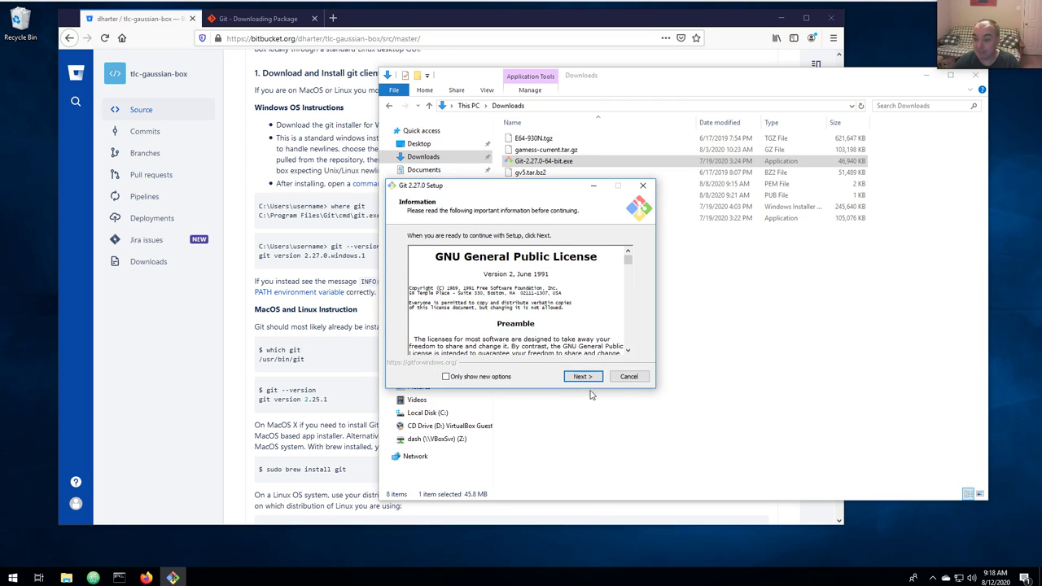
Accept the license and default components, pick Vim as editor, and keep the default PATH and OpenSSL options.
left_click(583, 376)
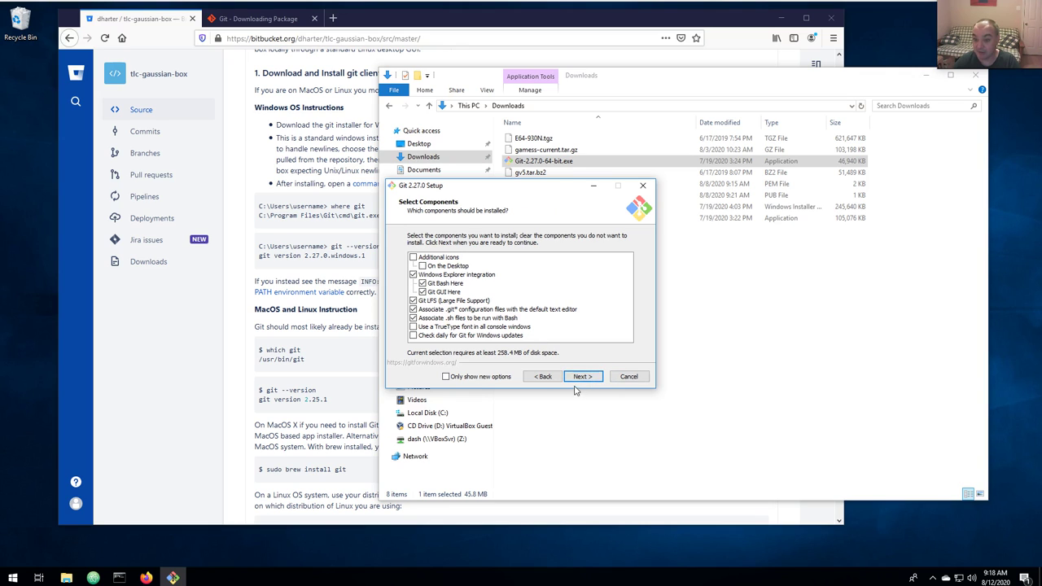
left_click(583, 376)
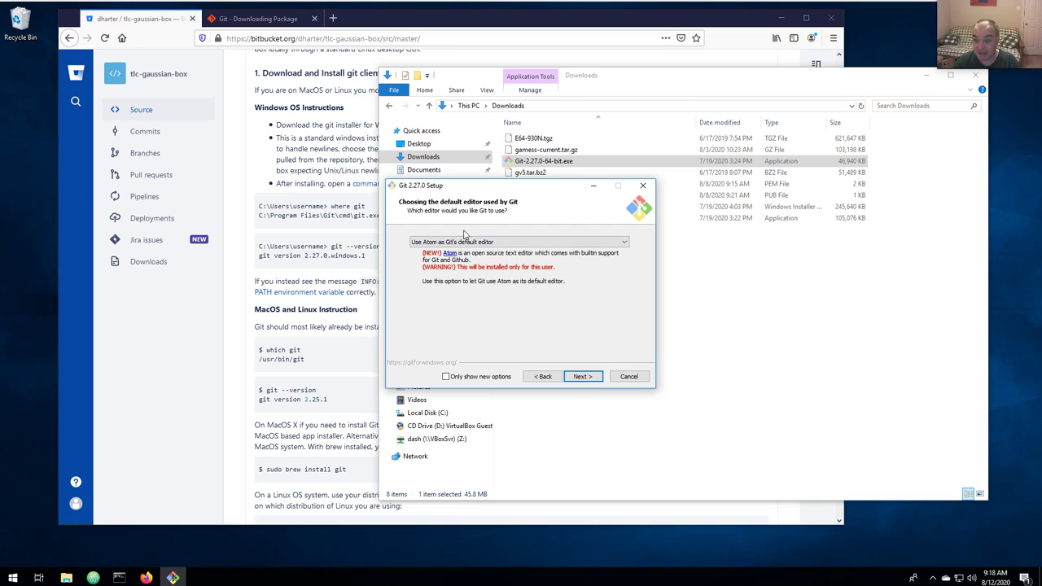
left_click(474, 244)
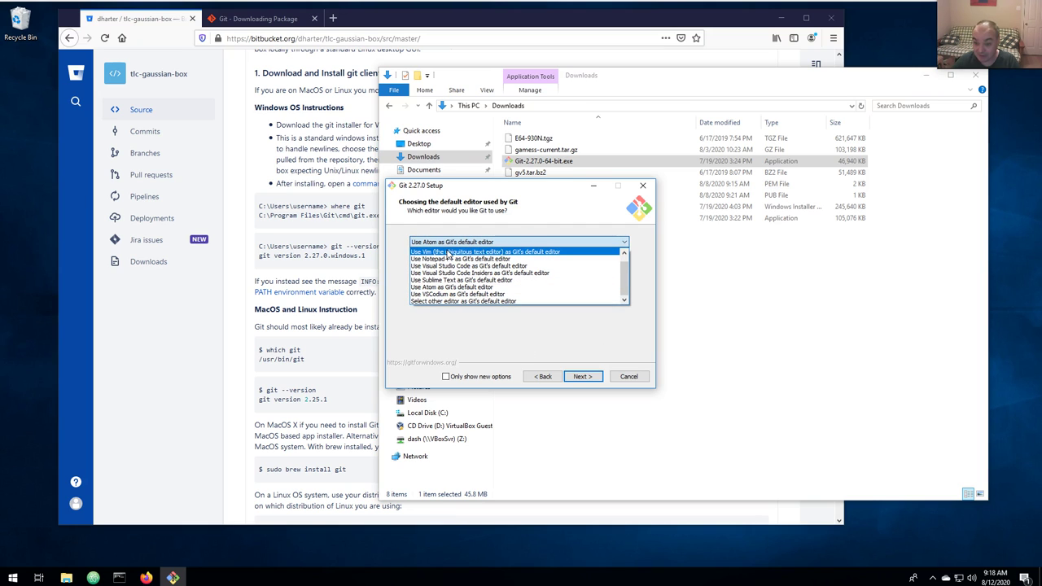
left_click(447, 253)
left_click(456, 242)
left_click(455, 243)
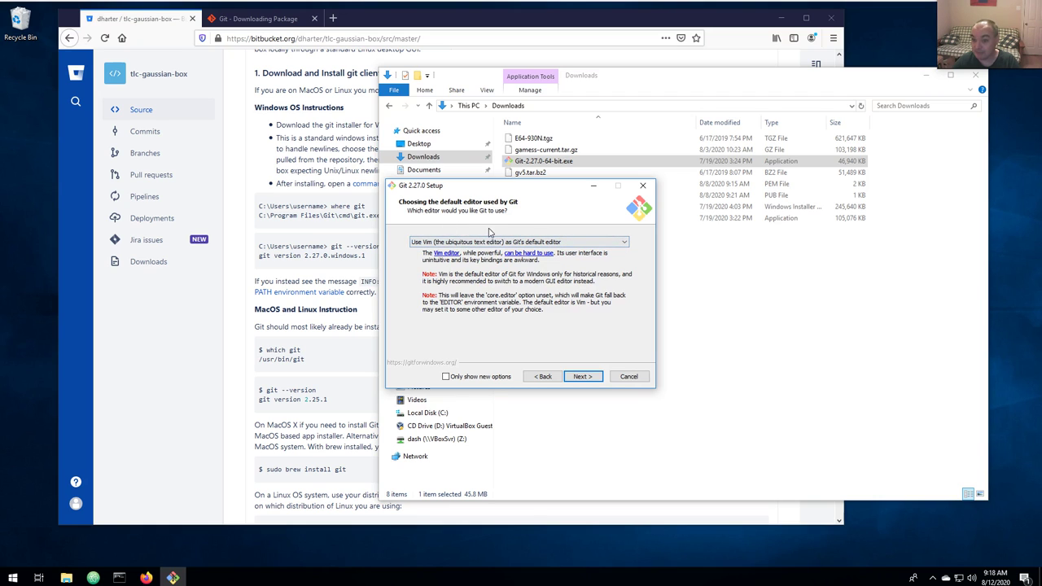
left_click(578, 377)
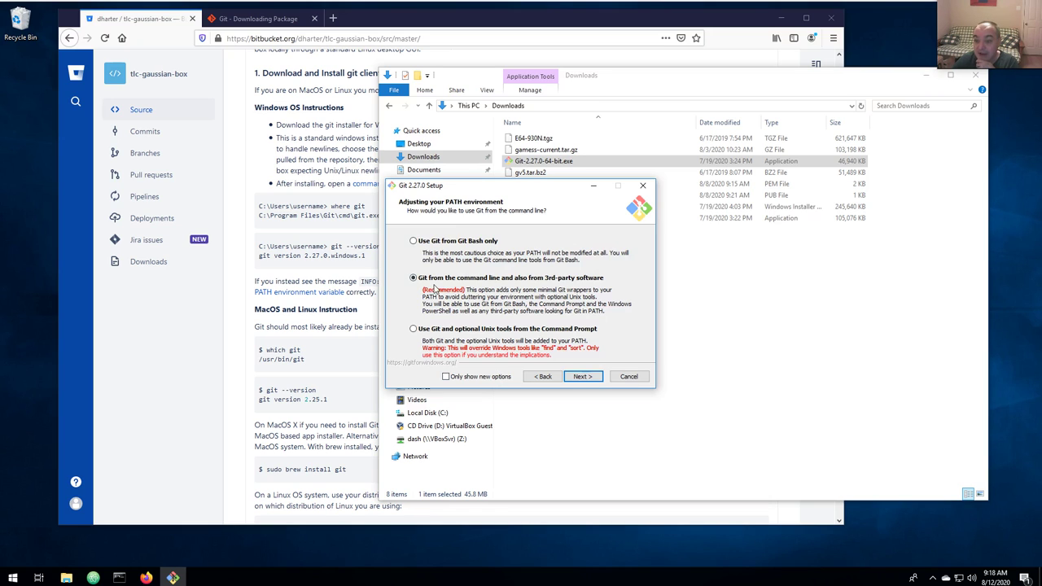
left_click(583, 377)
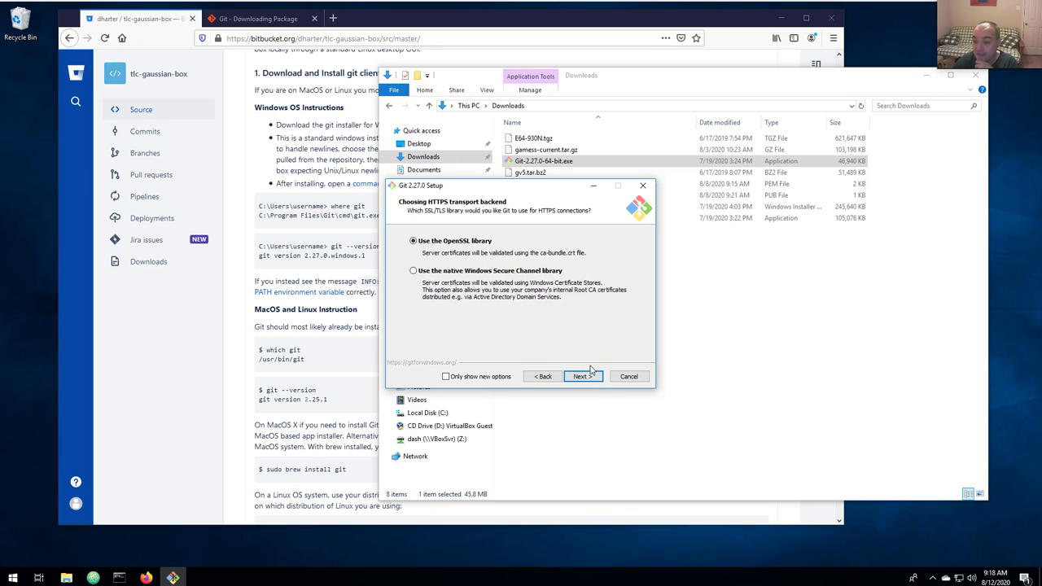
left_click(589, 375)
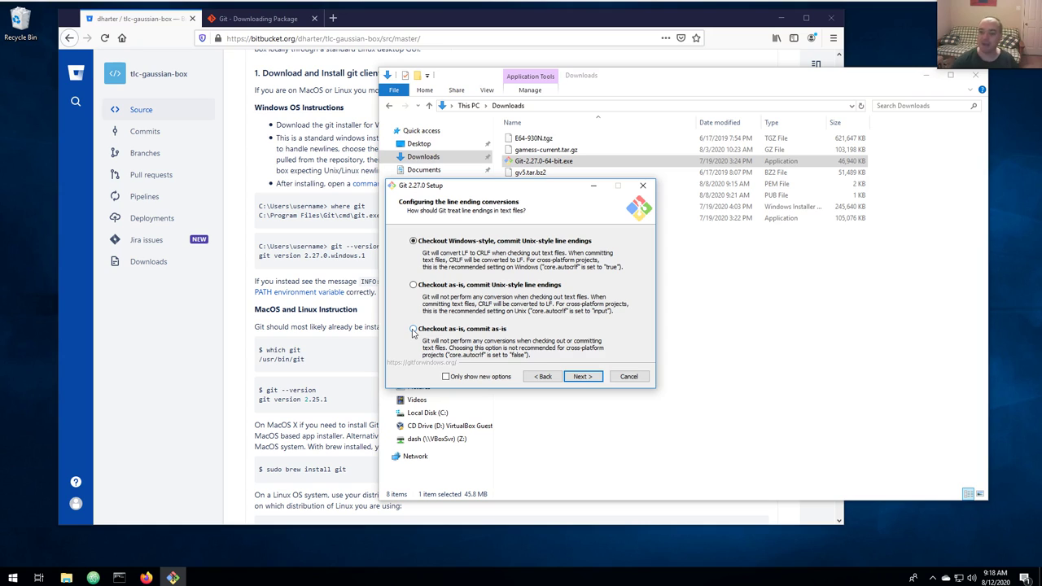
Select 'Checkout as-is, commit as-is' line-ending conversion and continue.
left_click(413, 330)
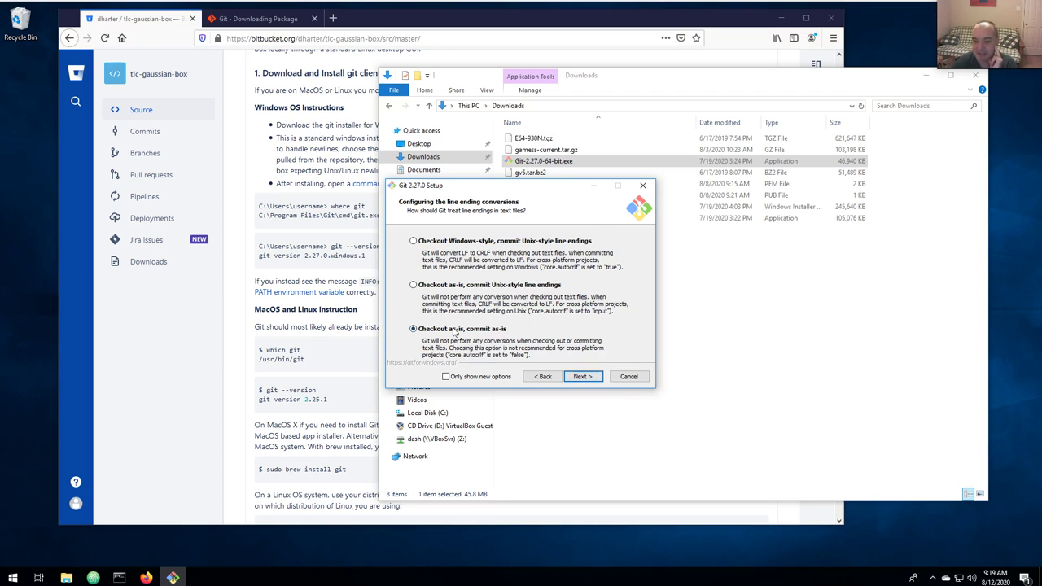
left_click(581, 376)
Accept the default terminal, git pull and extra options, then cancel and exit Git setup.
left_click(579, 377)
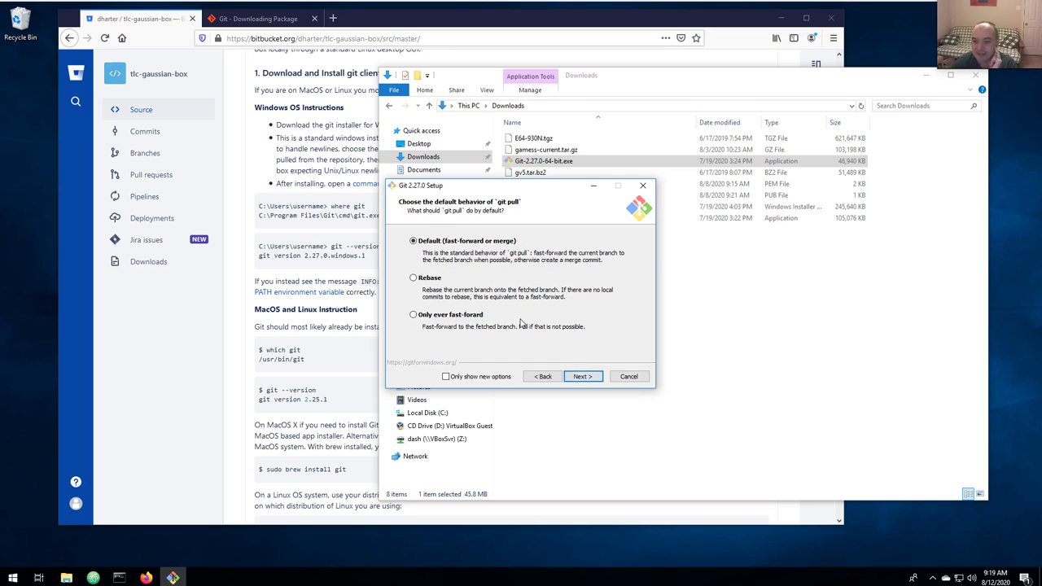
left_click(579, 377)
left_click(581, 376)
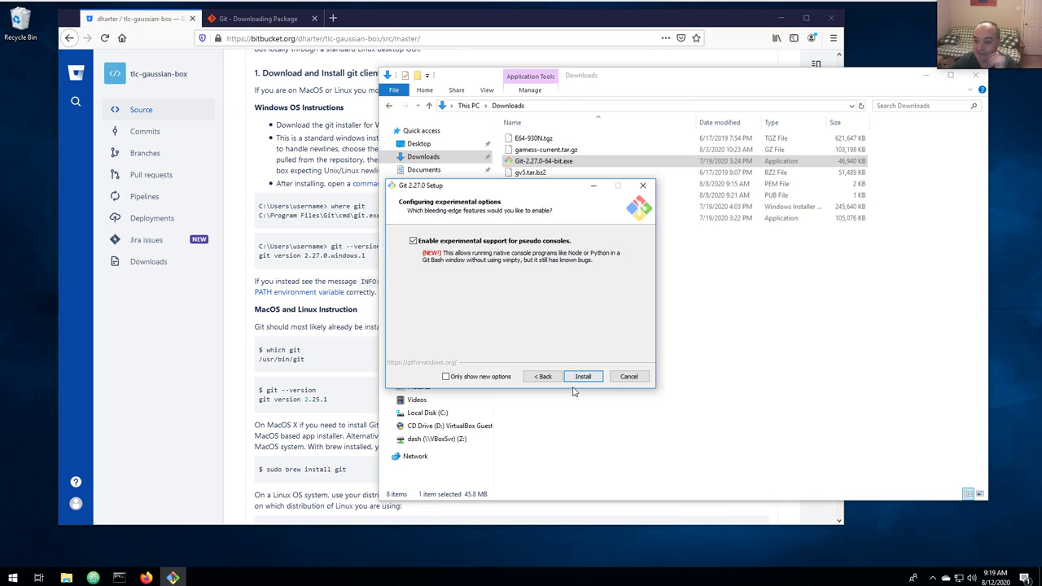
left_click(628, 377)
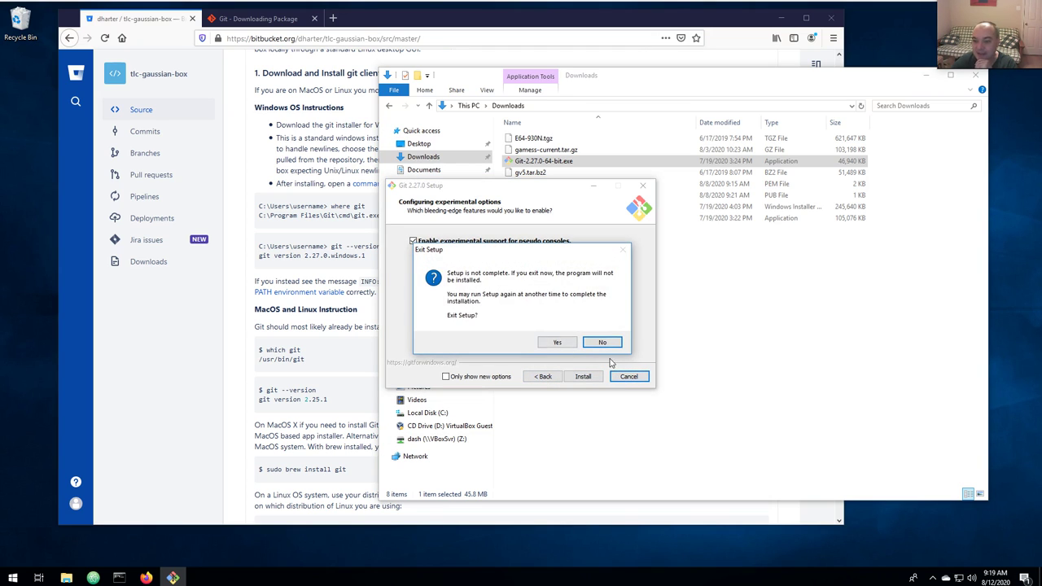
left_click(555, 341)
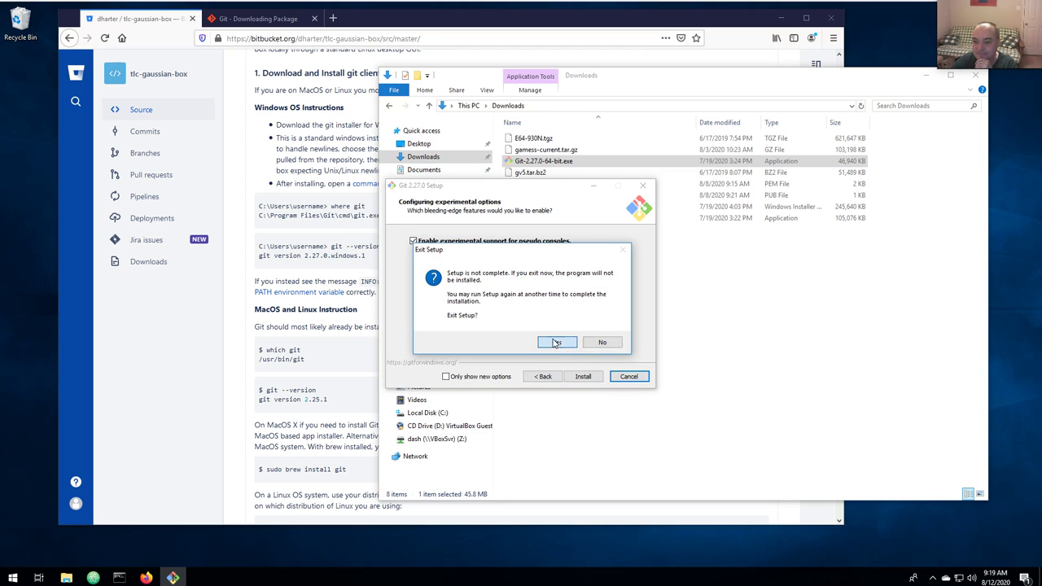
left_click(119, 577)
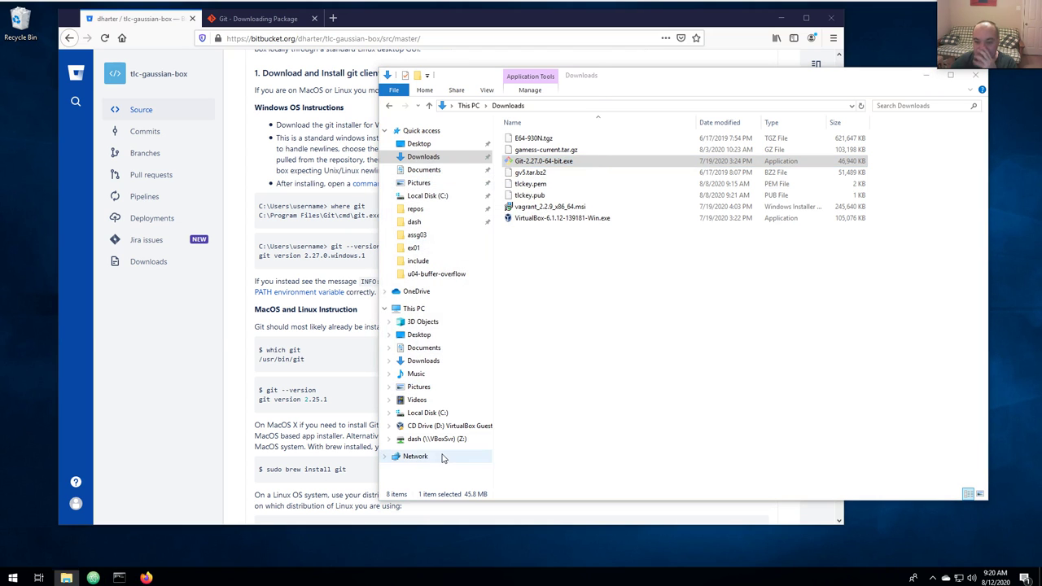
Move the Command Prompt aside and review the README's 'where git' and 'git --version' steps.
left_click_drag(392, 74, 813, 268)
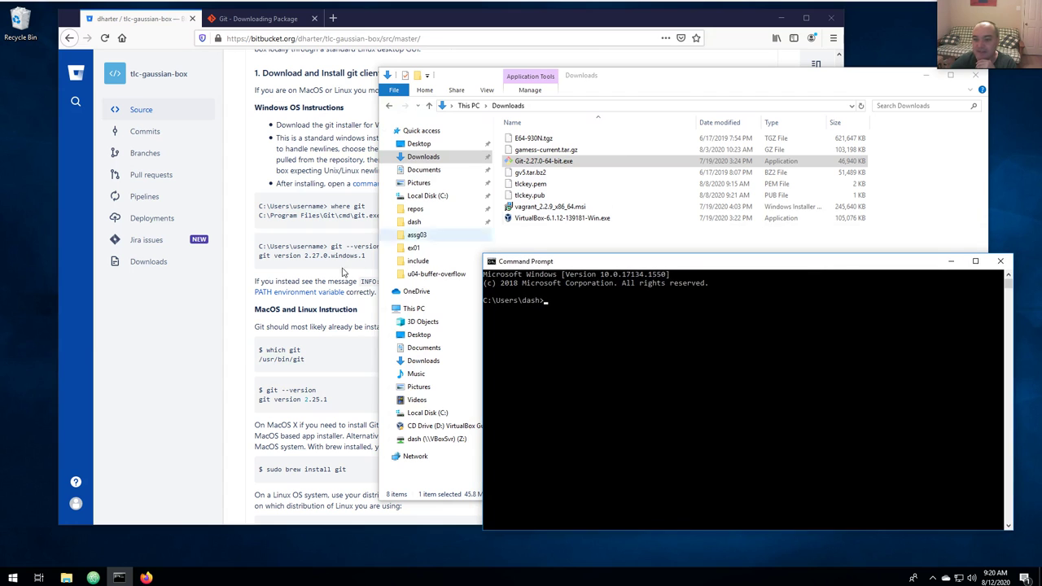
left_click(330, 236)
scroll(328, 235, "down", 3)
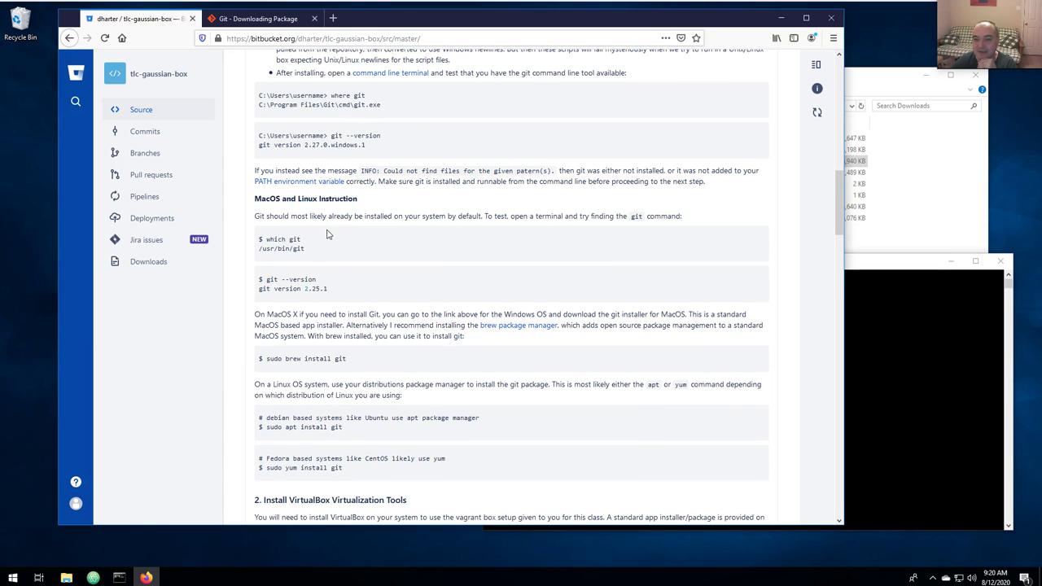
scroll(323, 233, "up", 6)
scroll(324, 233, "down", 3)
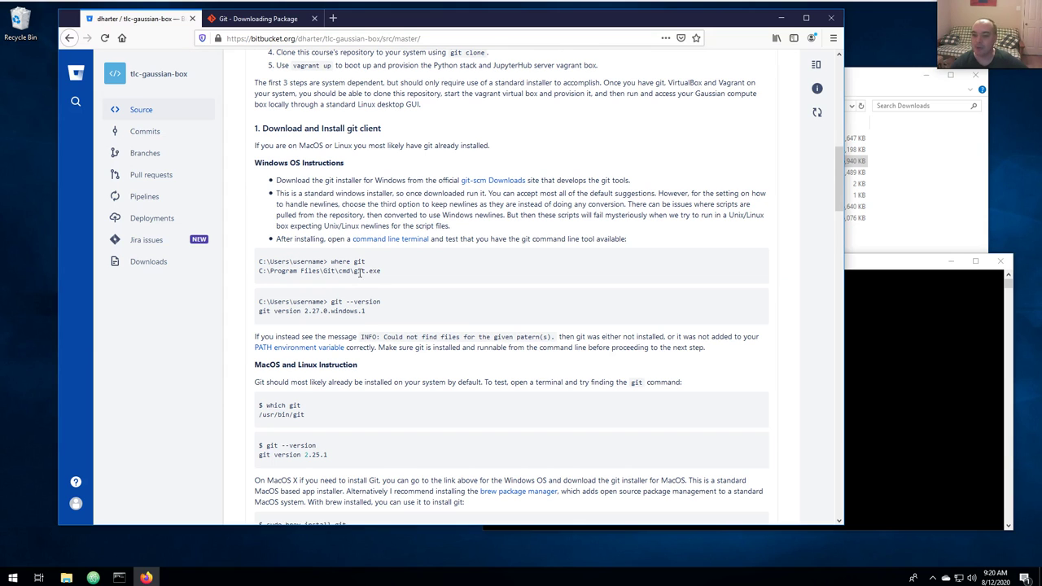
Close the Command Prompt window and dismiss the Start menu.
left_click(908, 411)
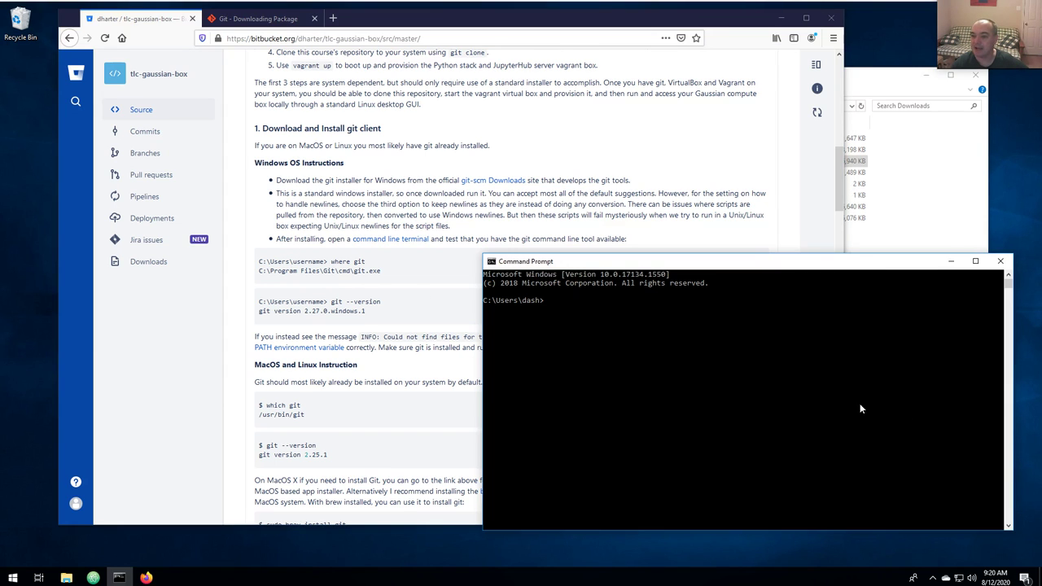
left_click(999, 259)
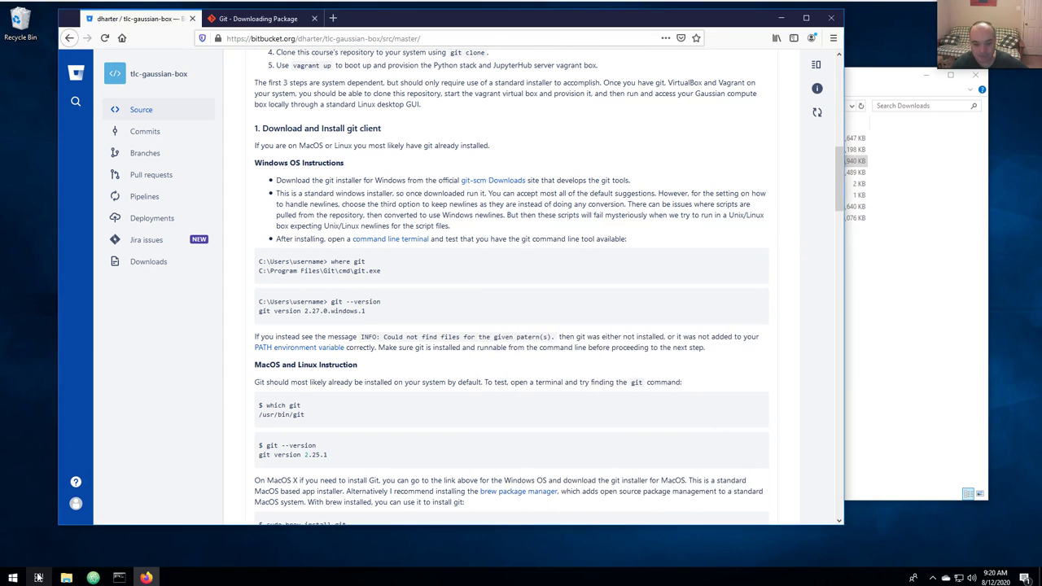
left_click(12, 578)
left_click(12, 578)
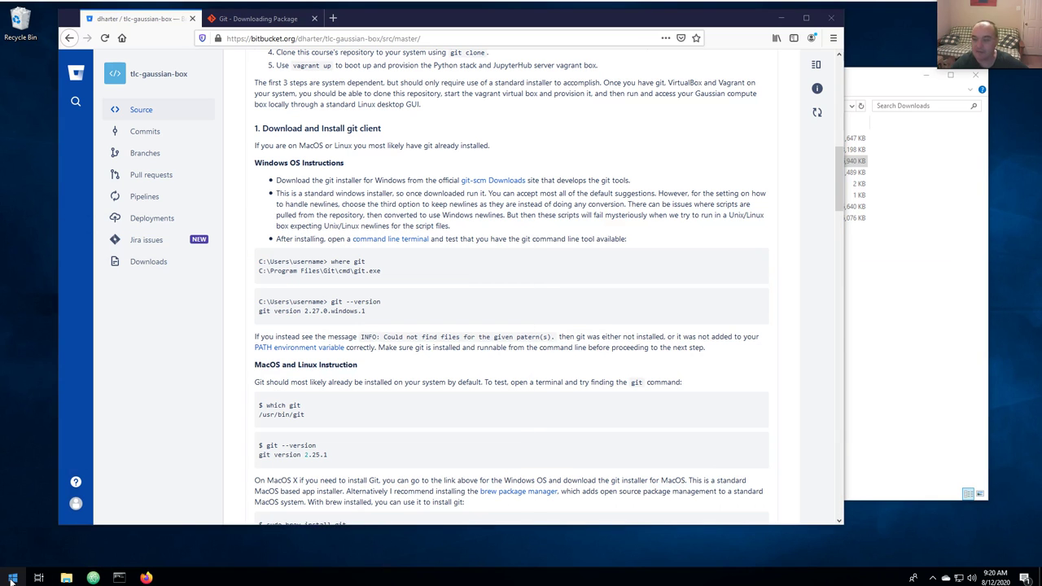
Search Start for 'command', launch Command Prompt, and unpin it from the taskbar.
left_click(12, 578)
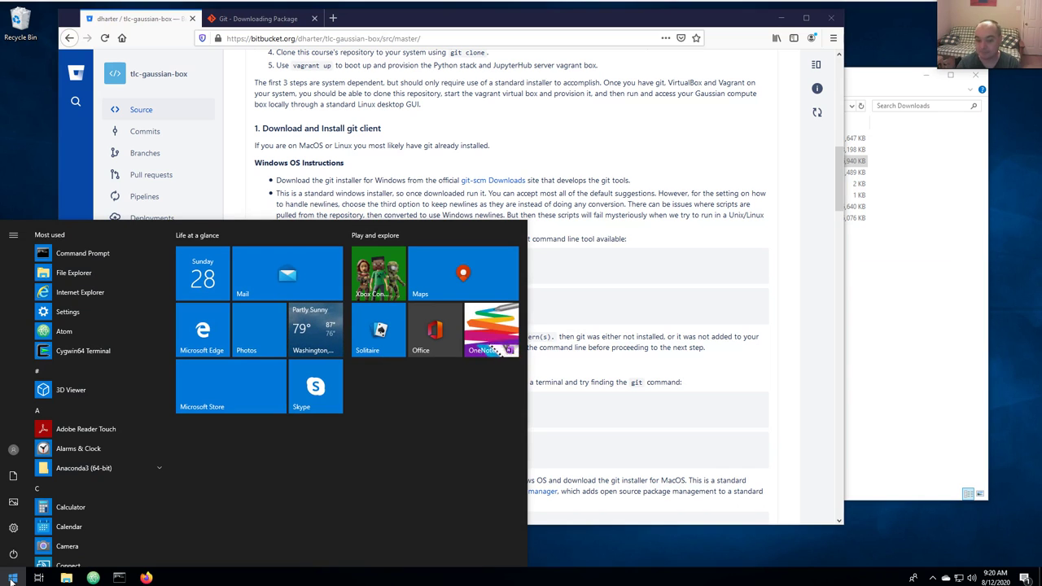
type("c")
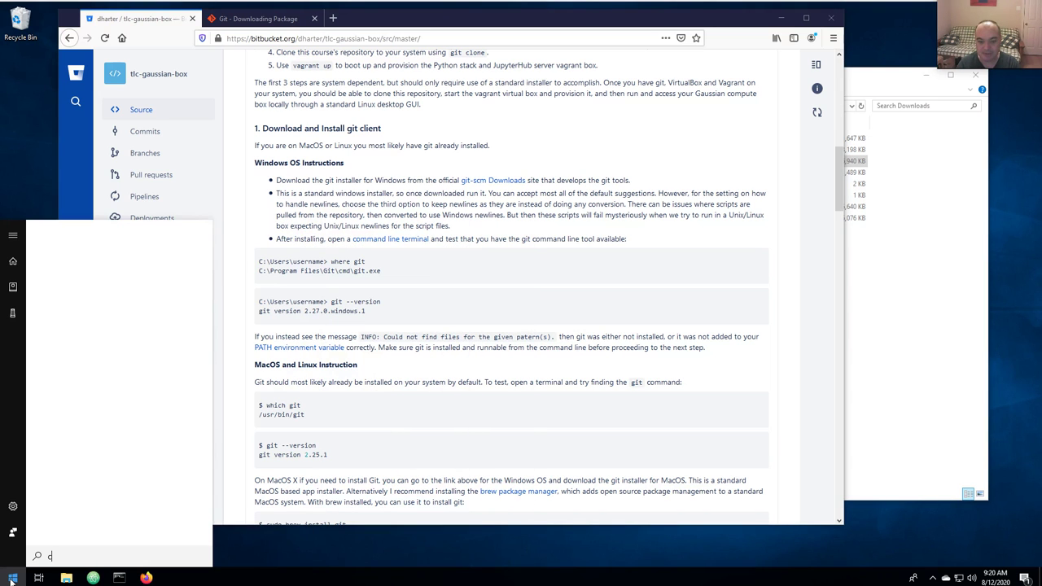
type("ommand")
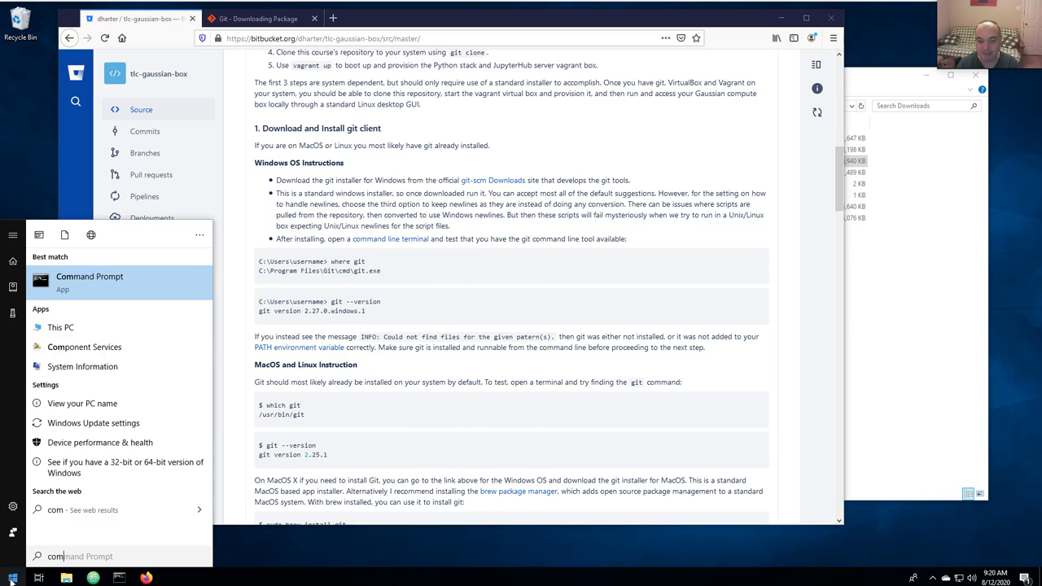
left_click(48, 281)
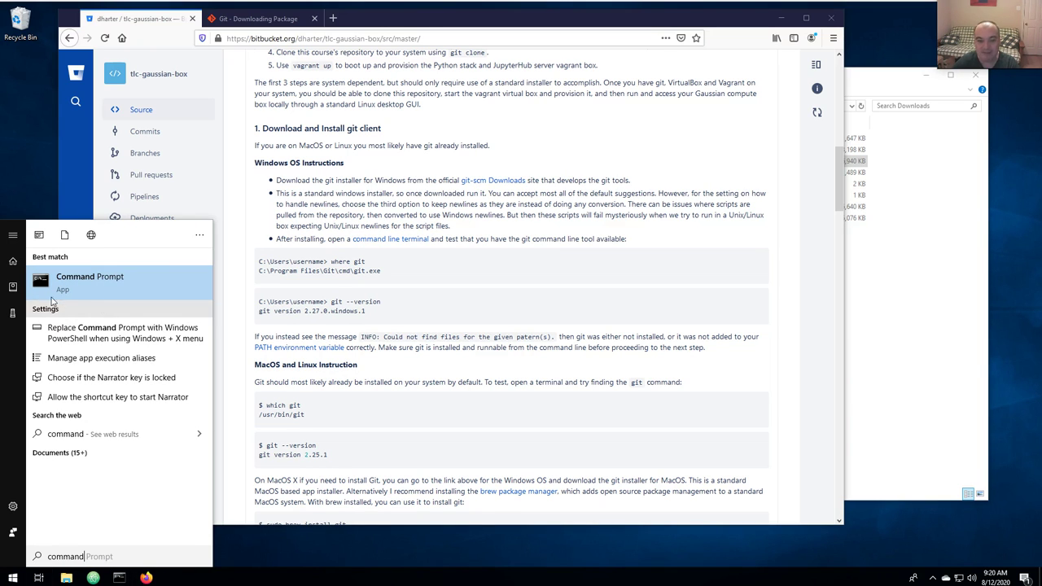
right_click(66, 288)
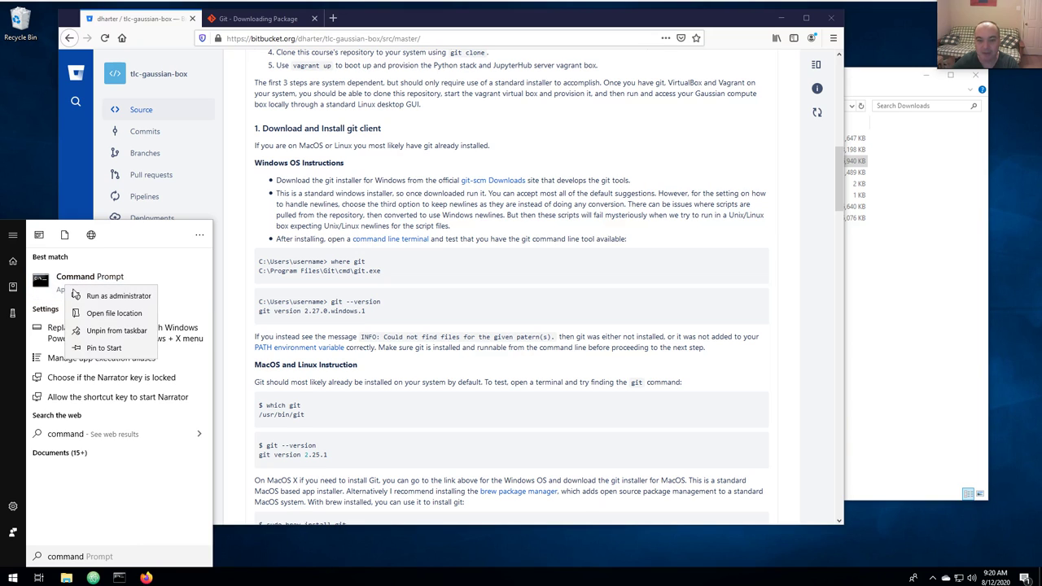
left_click(108, 336)
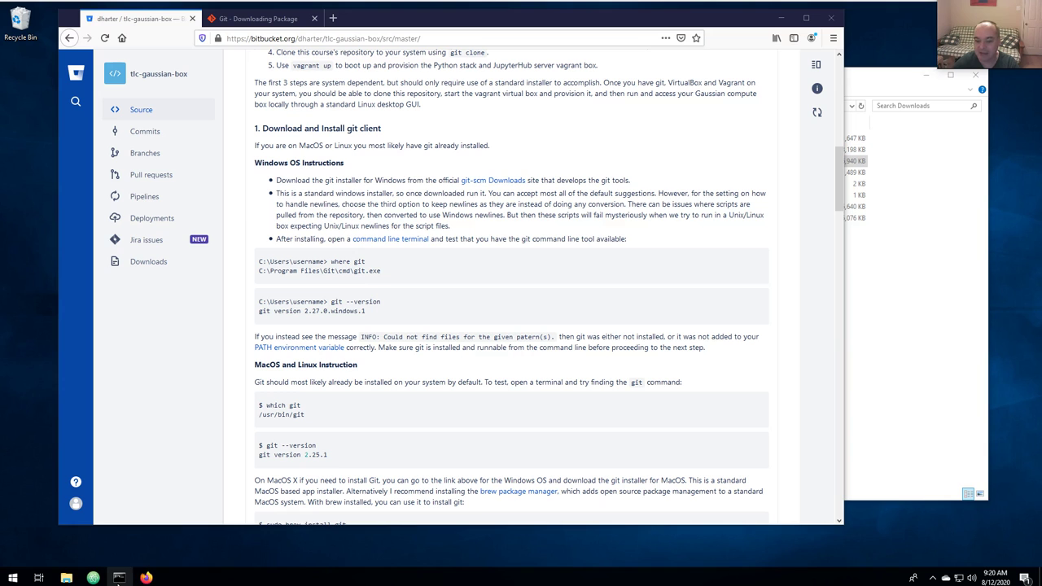
Bring up the Command Prompt, move it aside, and run 'cd' to show the current folder.
left_click(118, 578)
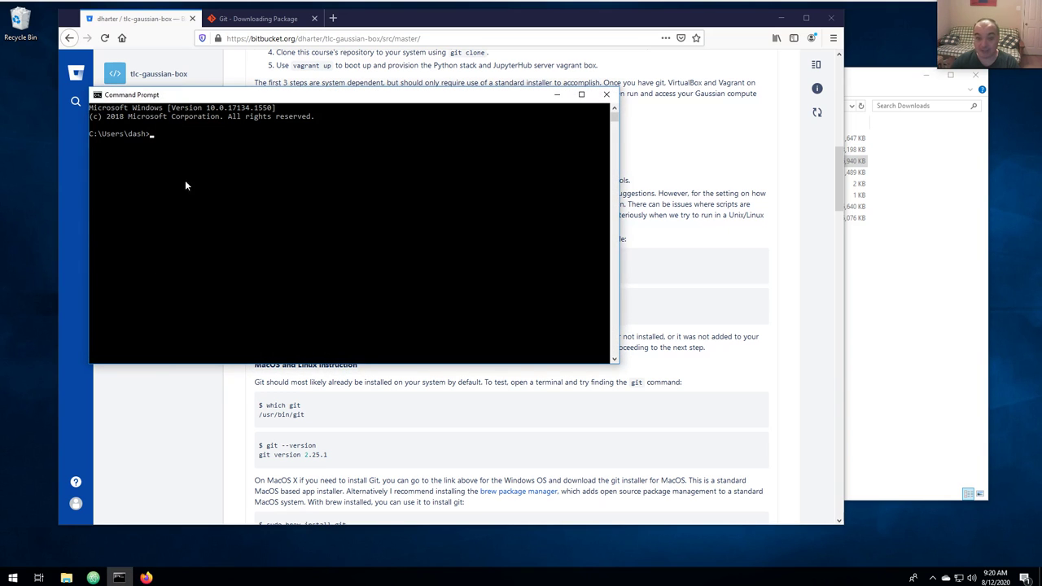
left_click_drag(200, 100, 531, 181)
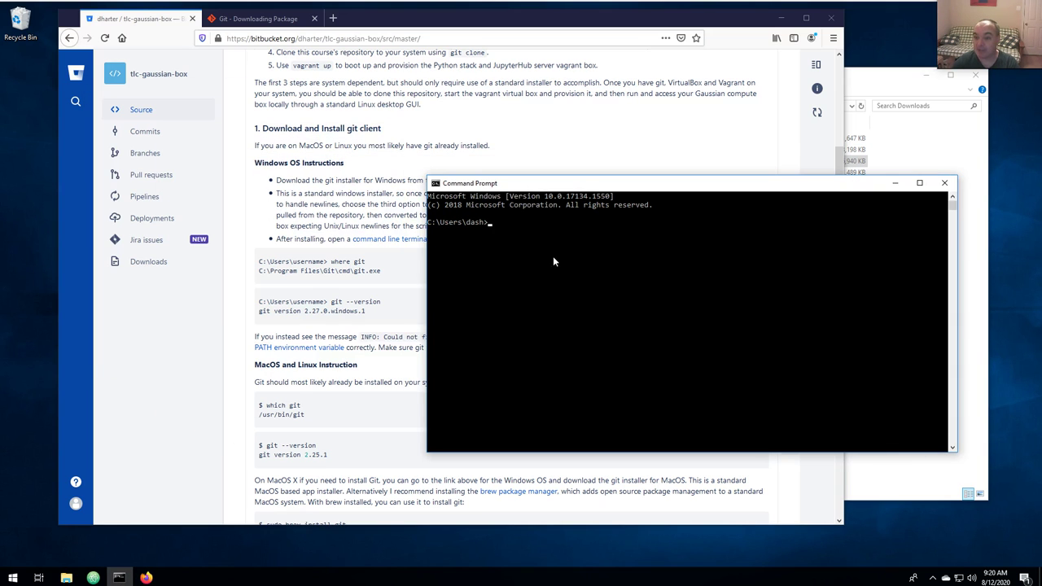
left_click_drag(599, 179, 619, 266)
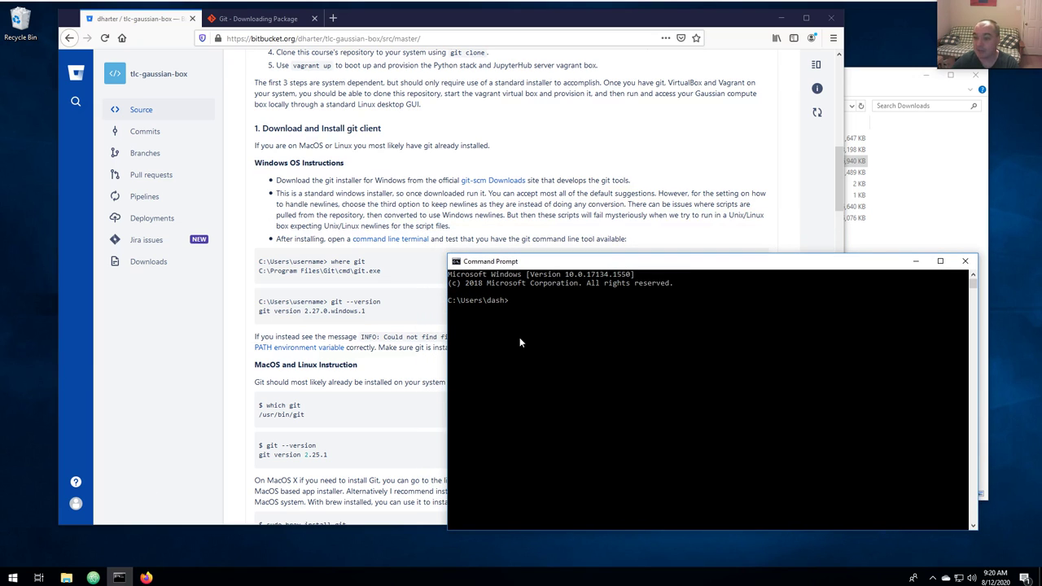
type("cd")
key("Return")
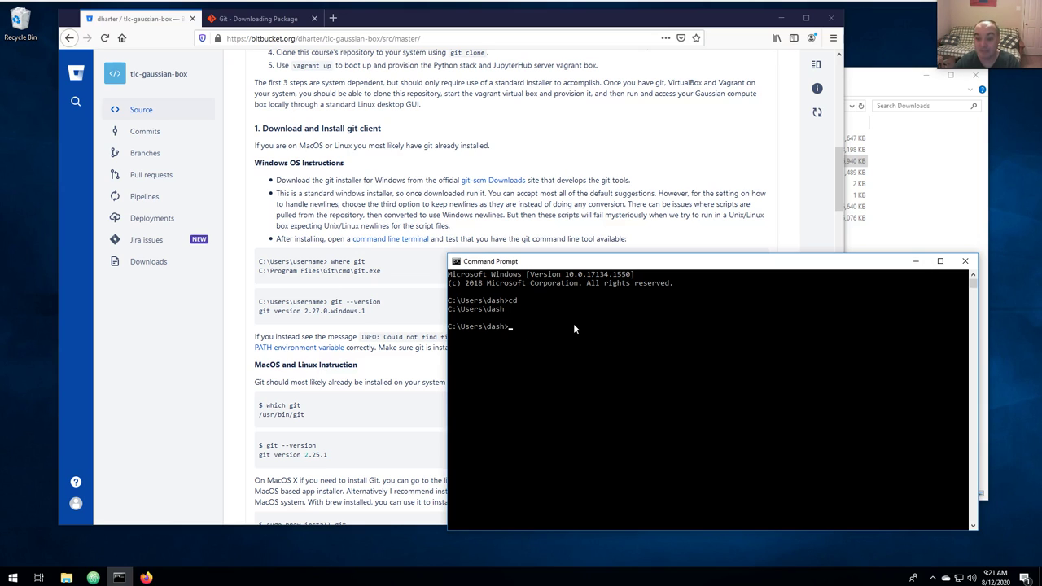
Run 'where git' and 'git --version', showing C:\Program Files\Git\cmd\git.exe and 2.27.0.windows.1.
type("w")
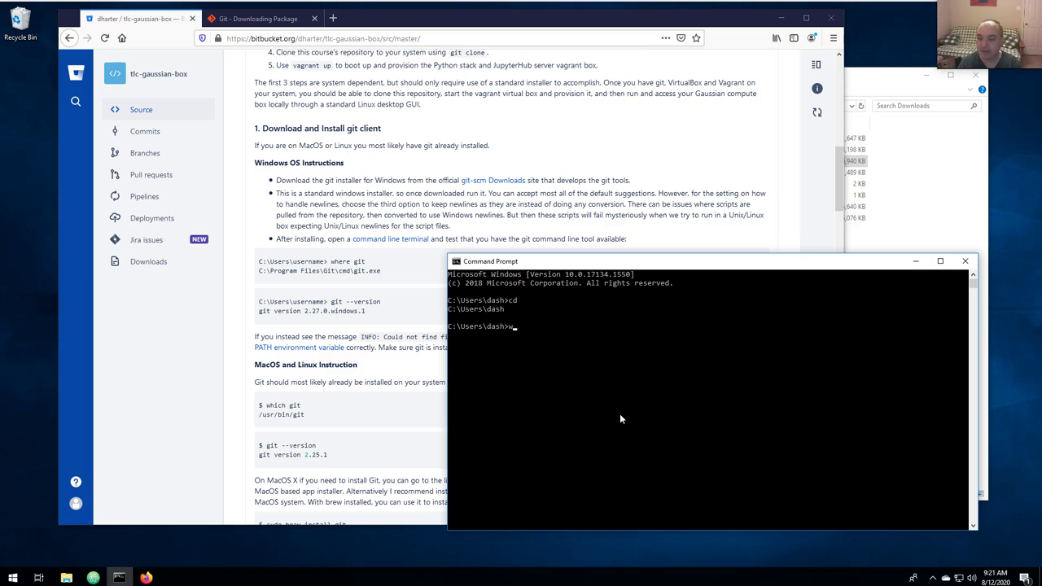
type("here git")
key("Return")
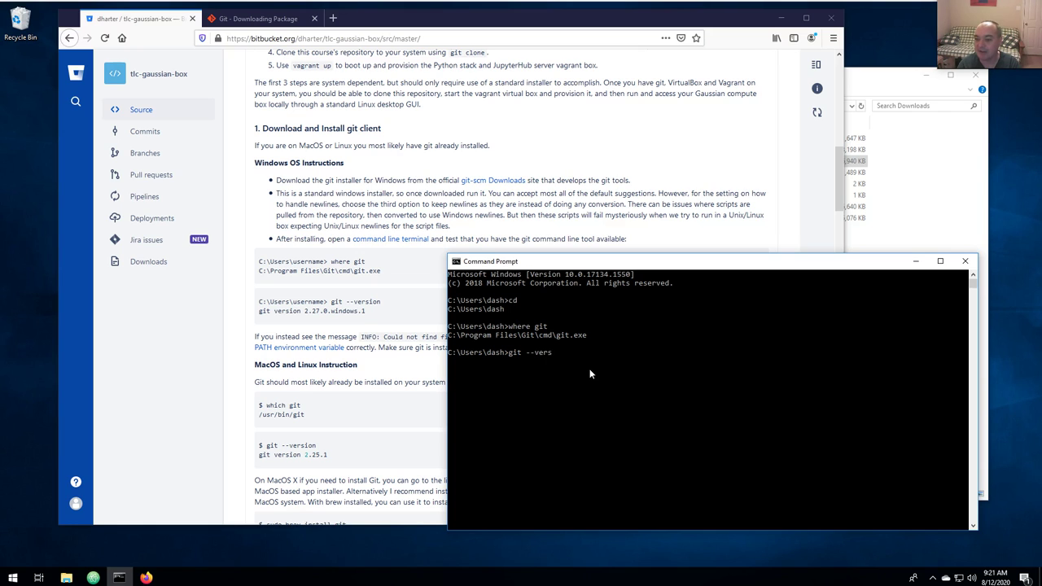
key("Return")
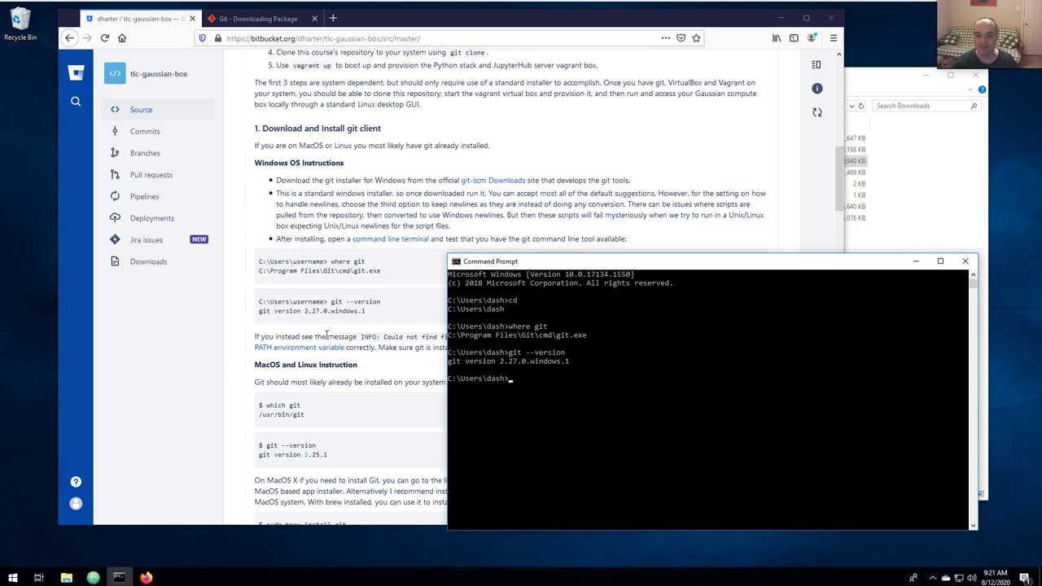
scroll(327, 340, "down", 4)
scroll(327, 340, "down", 1)
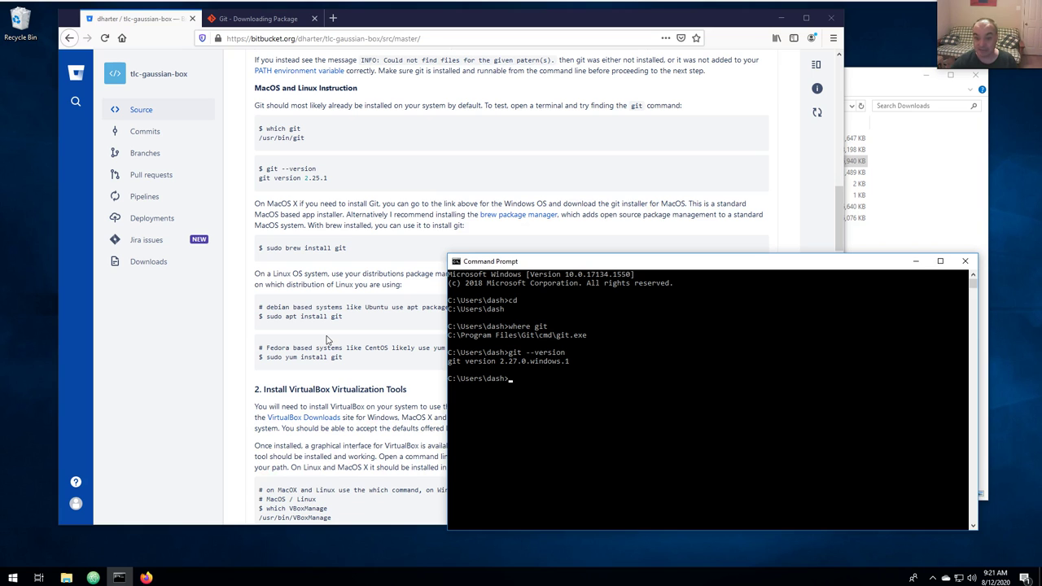
Open the README's VirtualBox Downloads link in a new tab, listing the VirtualBox 6.1.12 packages.
scroll(327, 340, "down", 6)
scroll(309, 134, "up", 1)
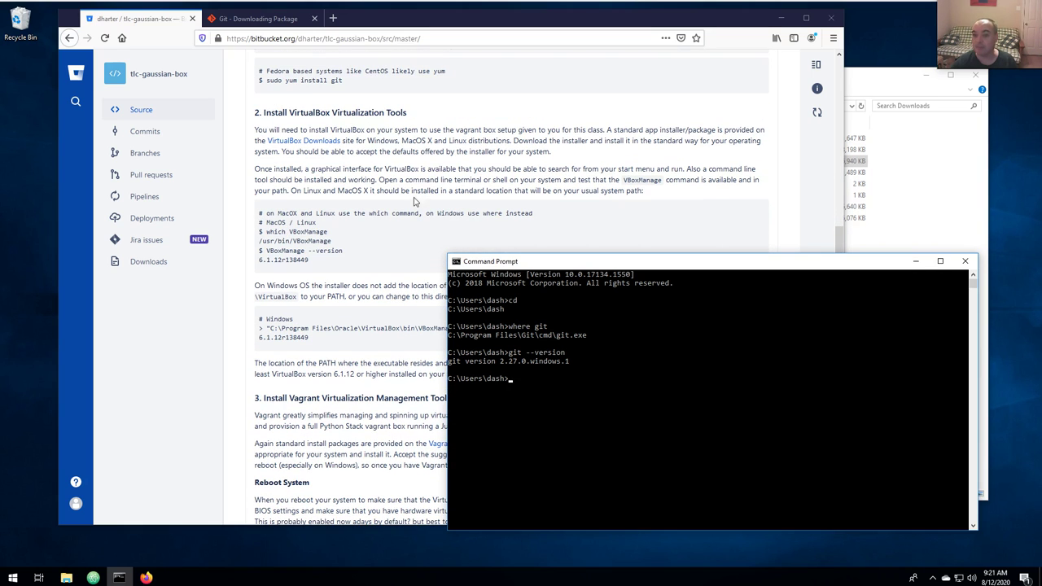
left_click(440, 174)
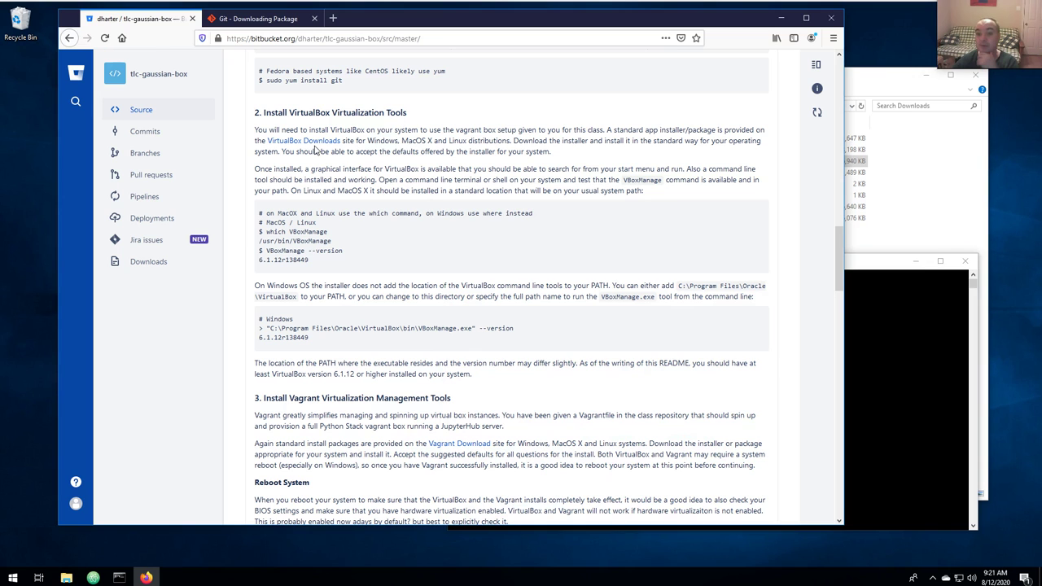
right_click(309, 141)
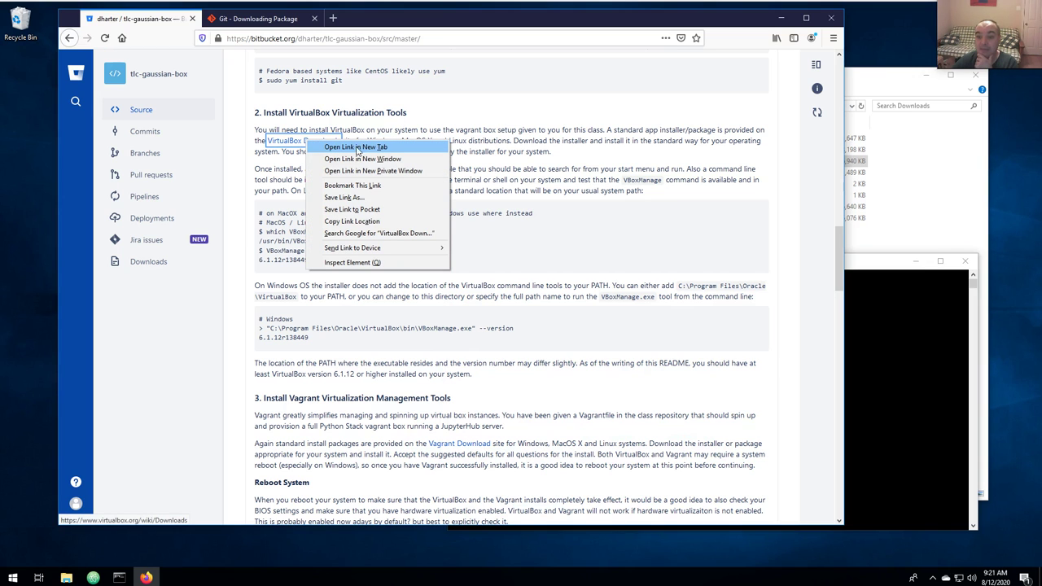
left_click(385, 151)
left_click(261, 20)
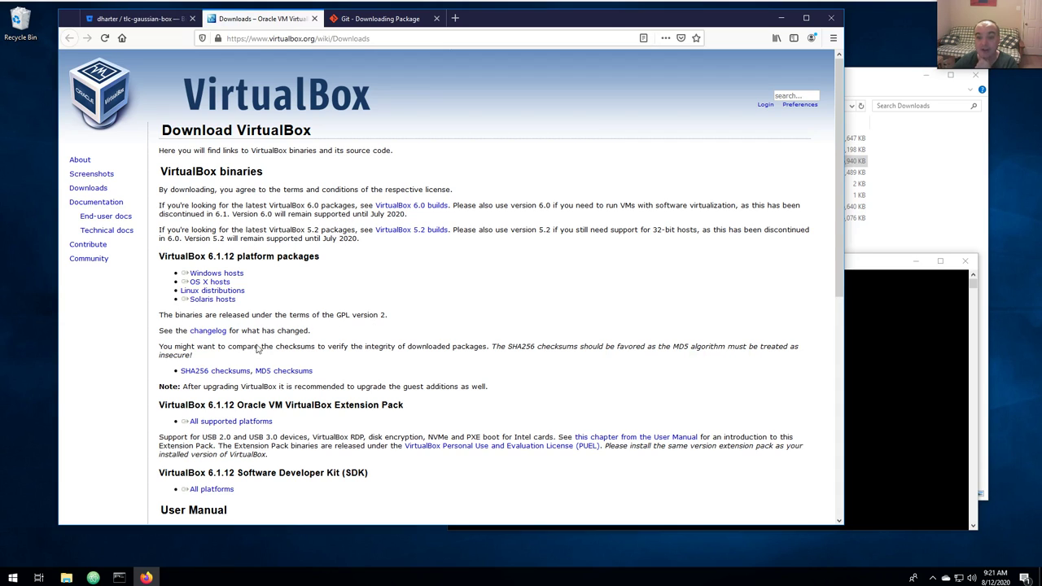
Save the VirtualBox 6.1.12 Windows hosts installer, VirtualBox-6.1.12-139181-Win.exe, to the Downloads folder.
left_click(215, 274)
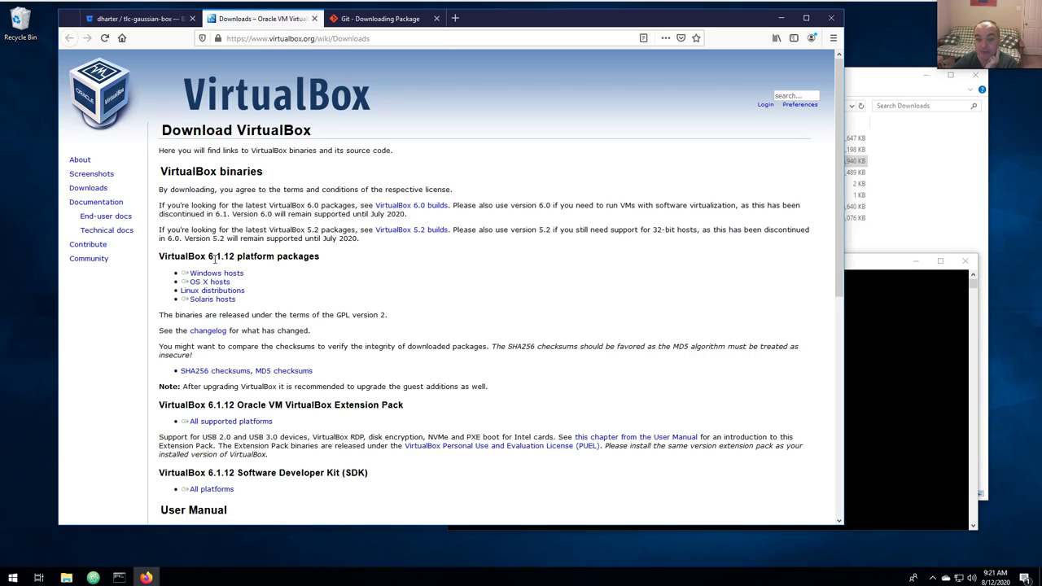
left_click_drag(208, 256, 235, 258)
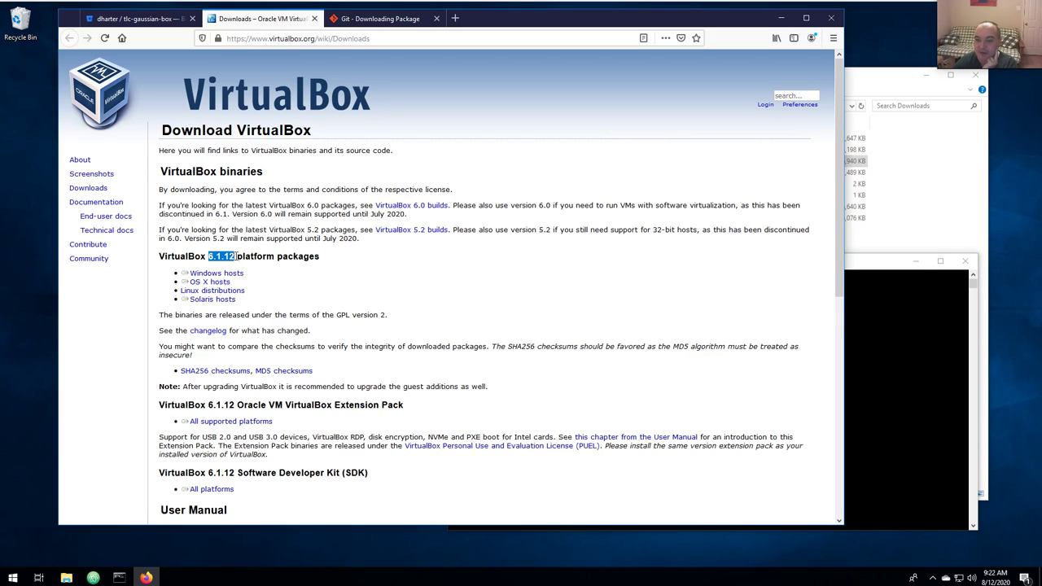
left_click_drag(243, 272, 203, 278)
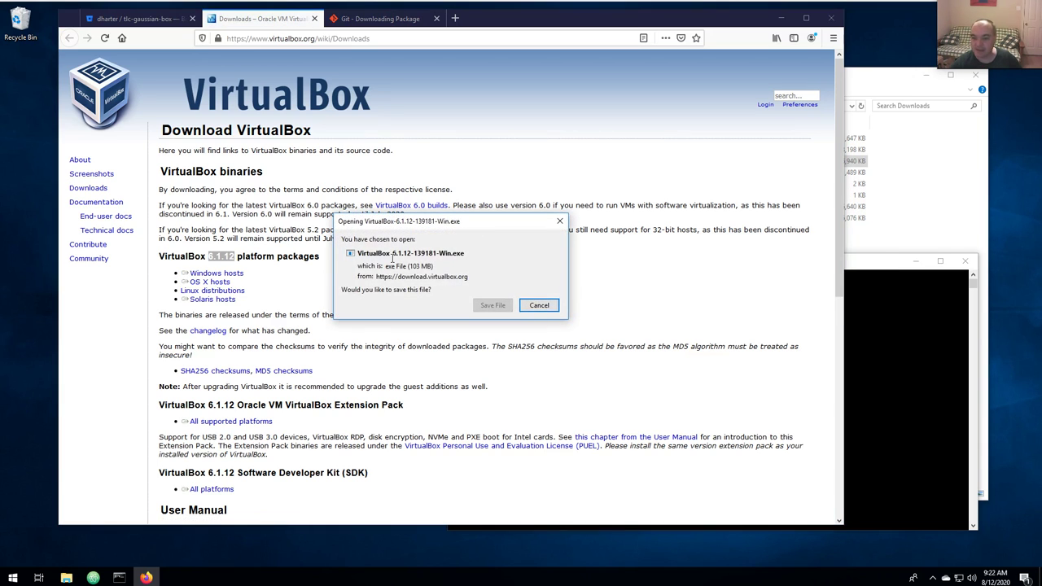
left_click(492, 306)
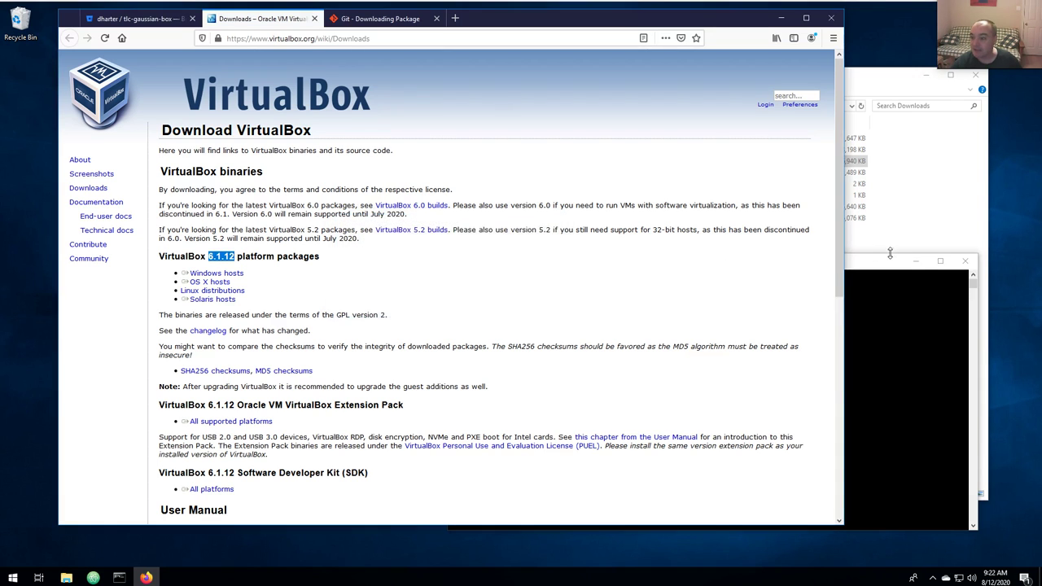
left_click(891, 252)
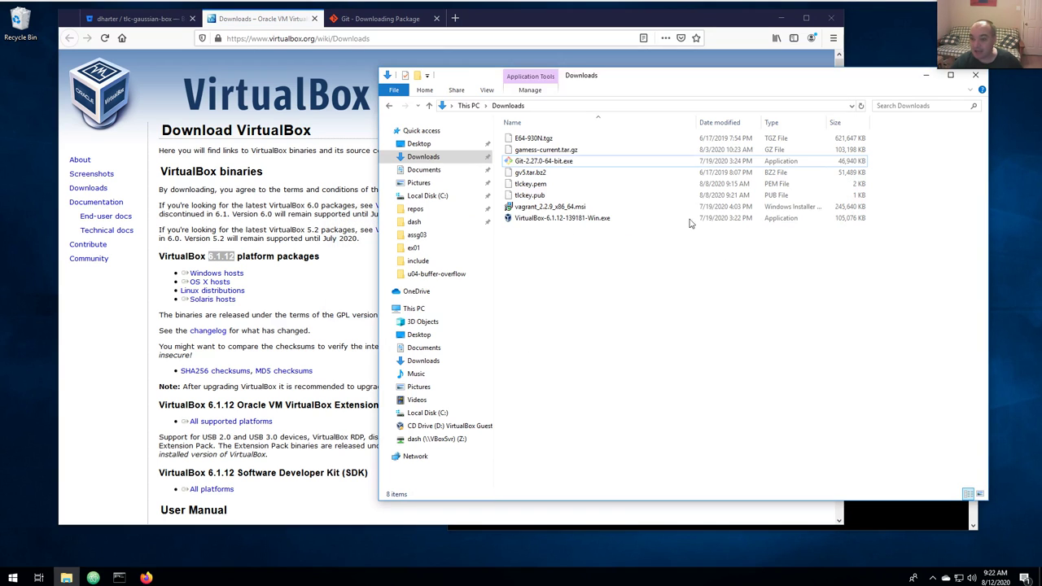
left_click(537, 220)
double_click(537, 221)
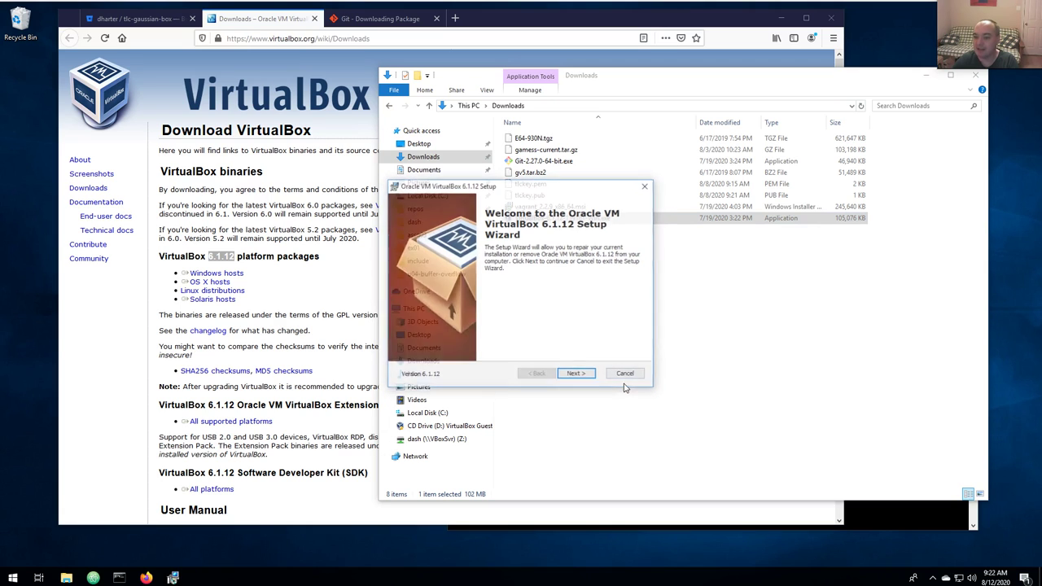
left_click(575, 375)
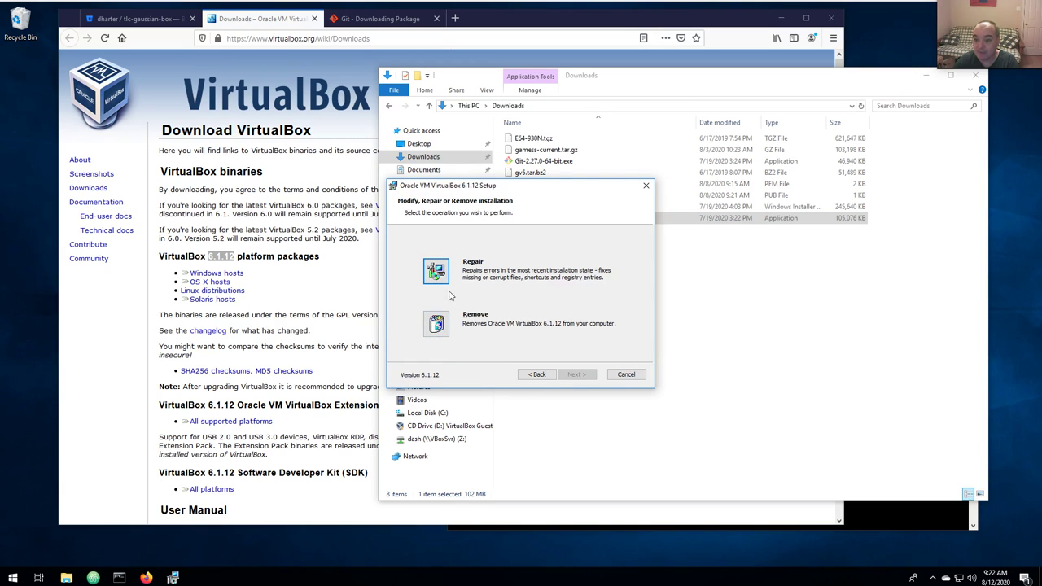
left_click(436, 270)
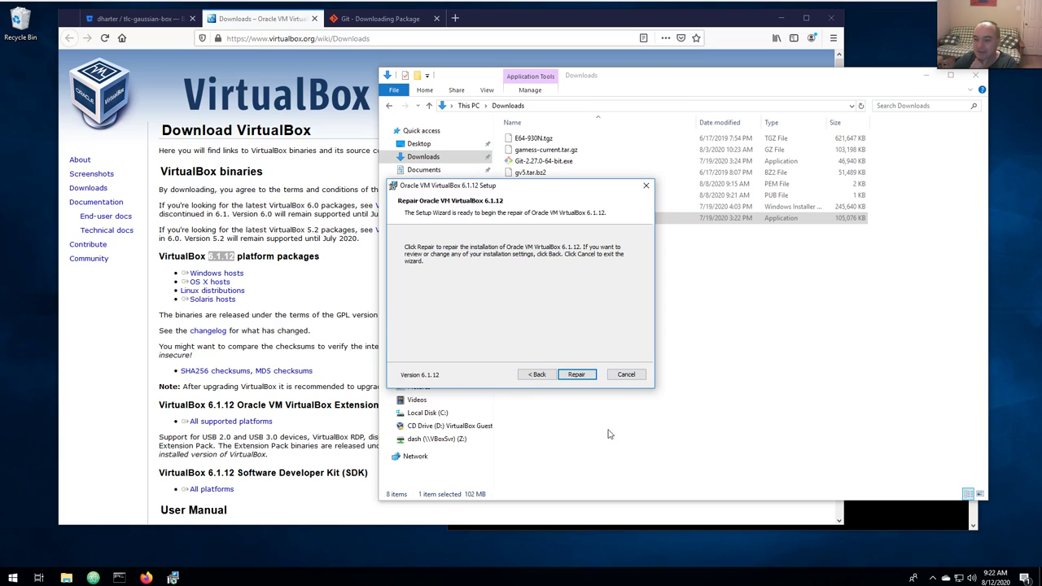
left_click(635, 374)
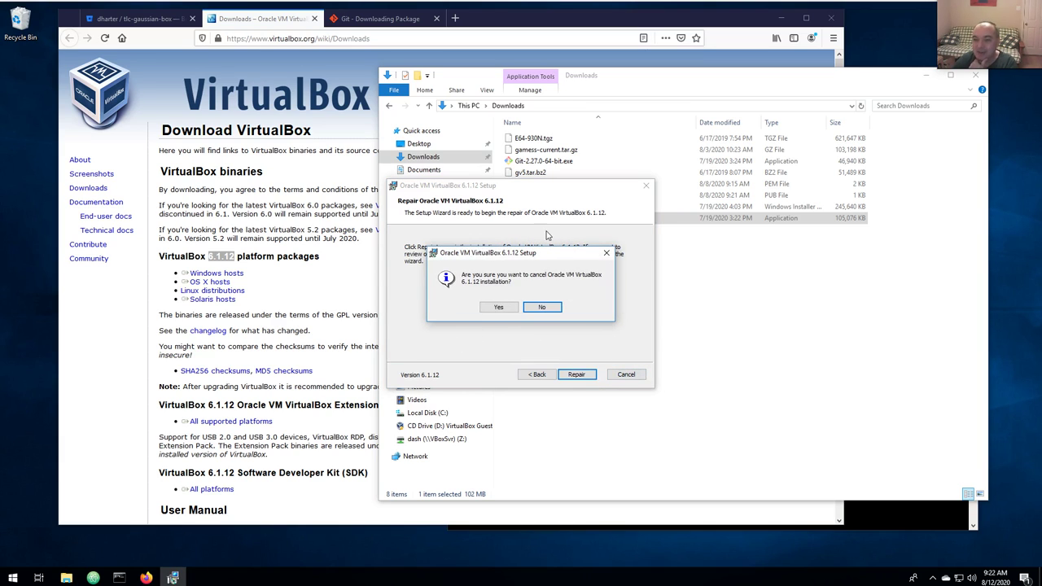
left_click(505, 310)
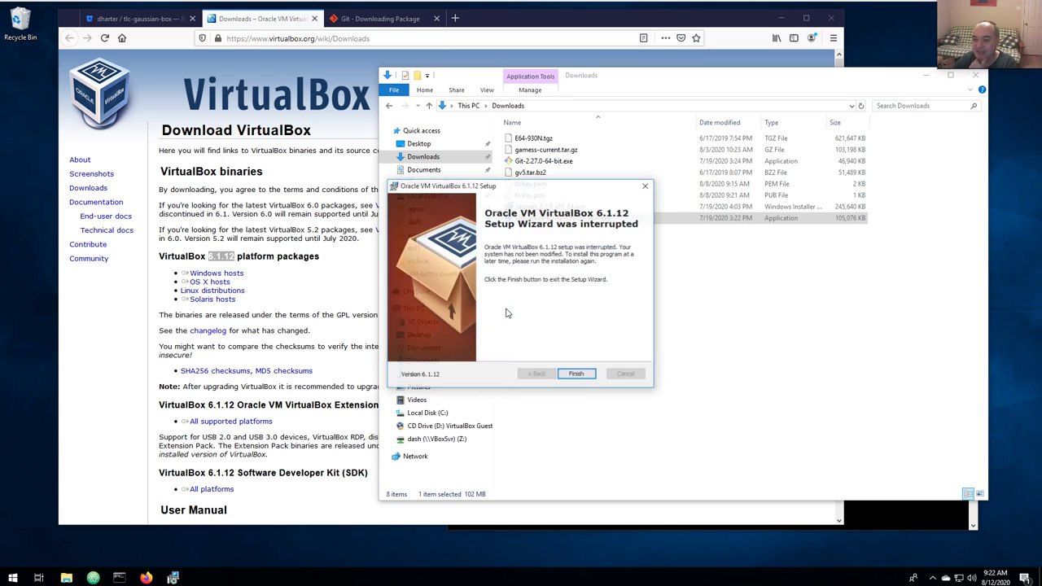
left_click(576, 373)
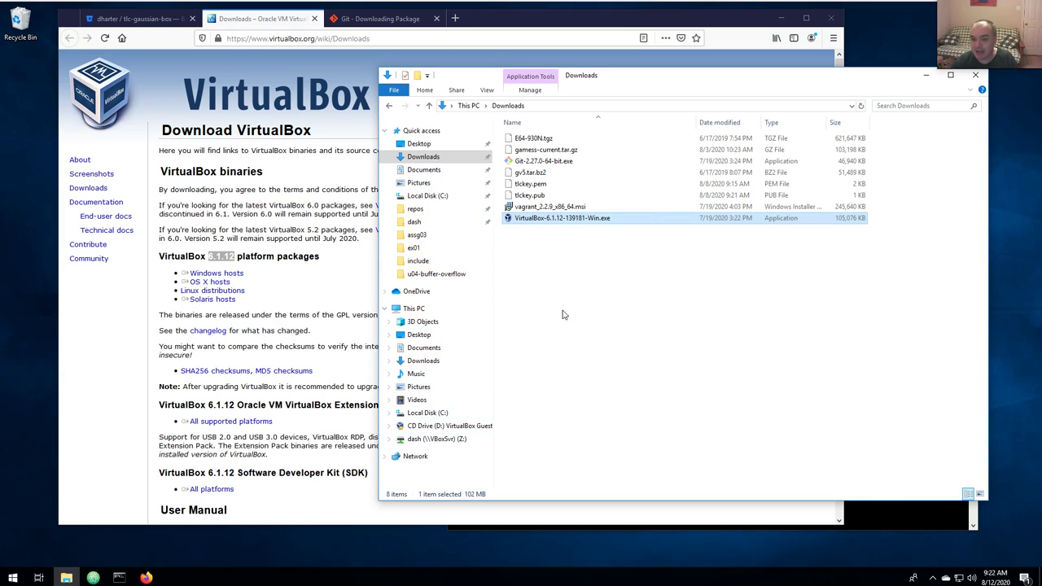
left_click(145, 21)
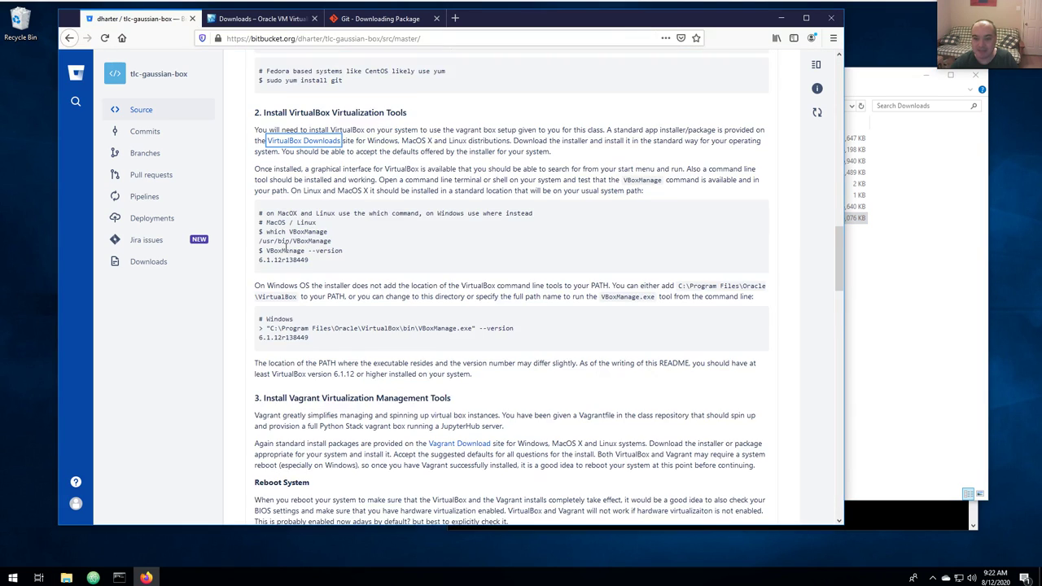
scroll(285, 248, "down", 4)
scroll(285, 248, "up", 6)
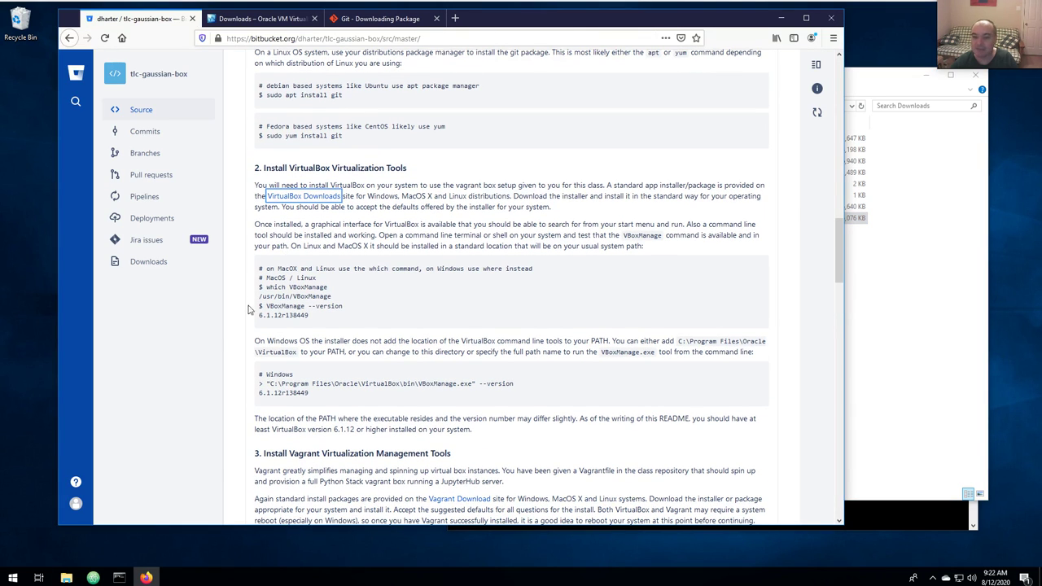
left_click(13, 578)
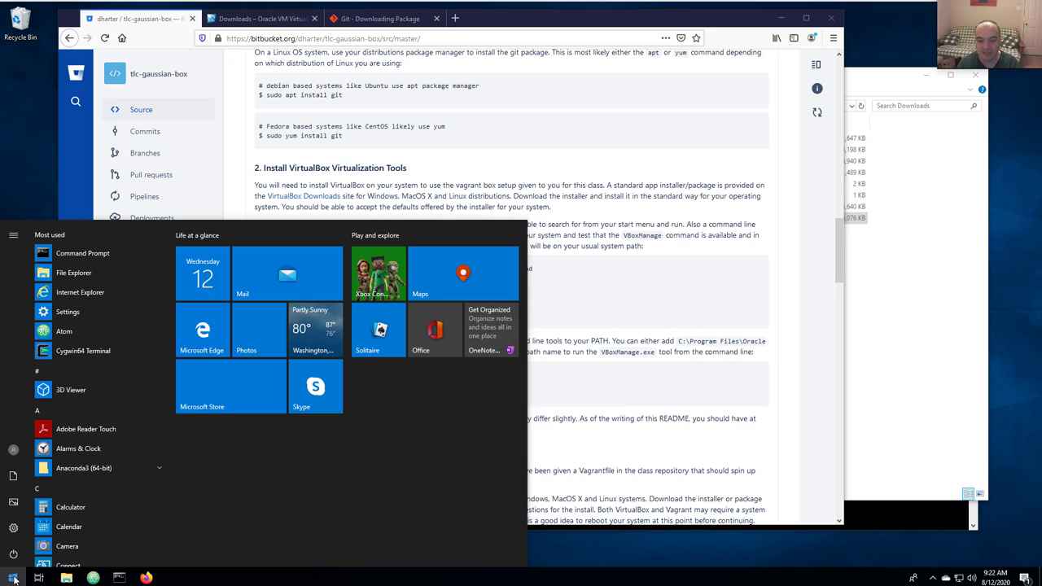
type("viru")
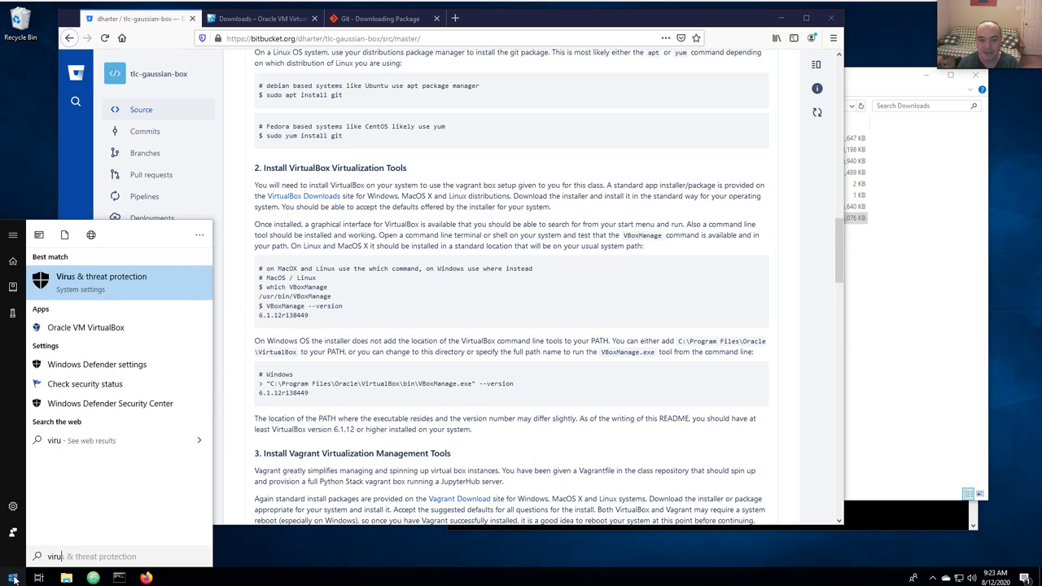
key("BackSpace")
type("tual")
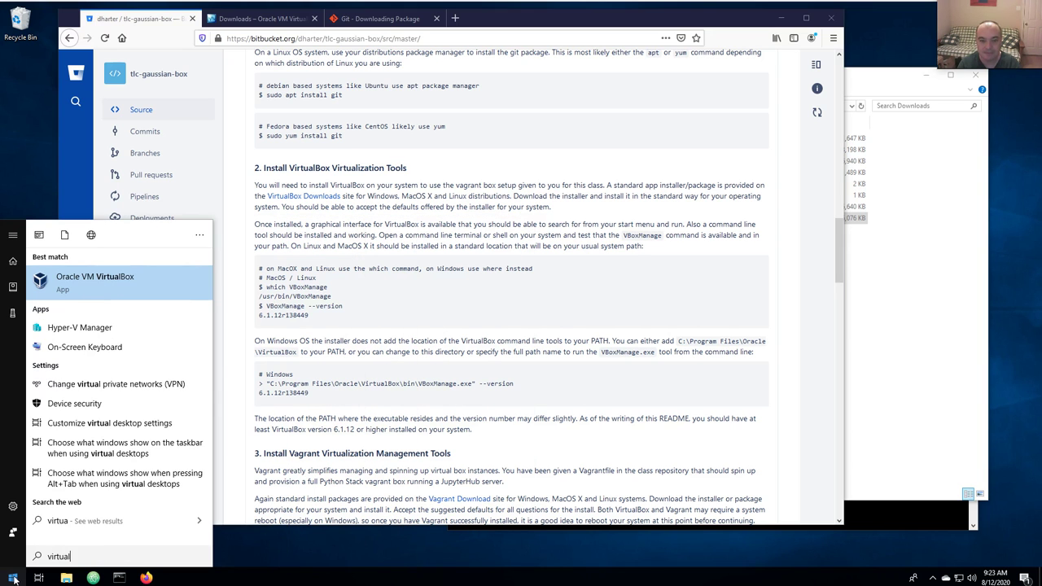
left_click(92, 280)
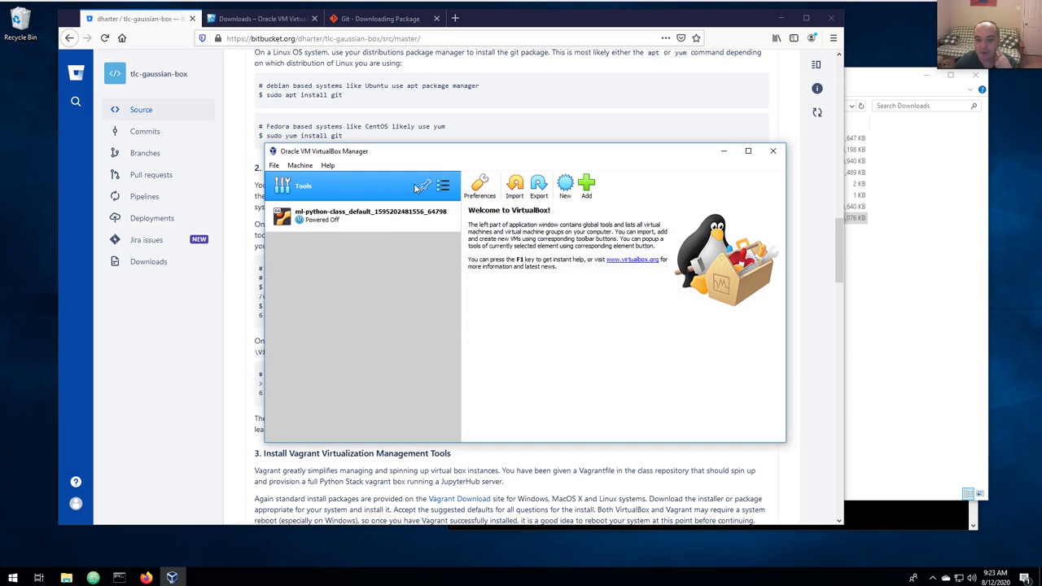
left_click(774, 152)
scroll(307, 198, "up", 4)
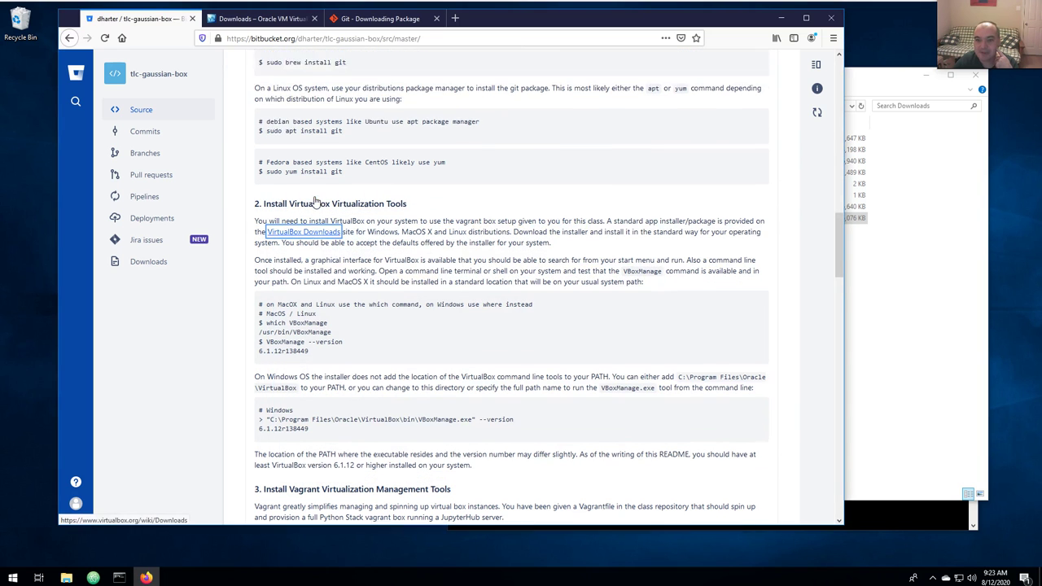
scroll(328, 164, "down", 7)
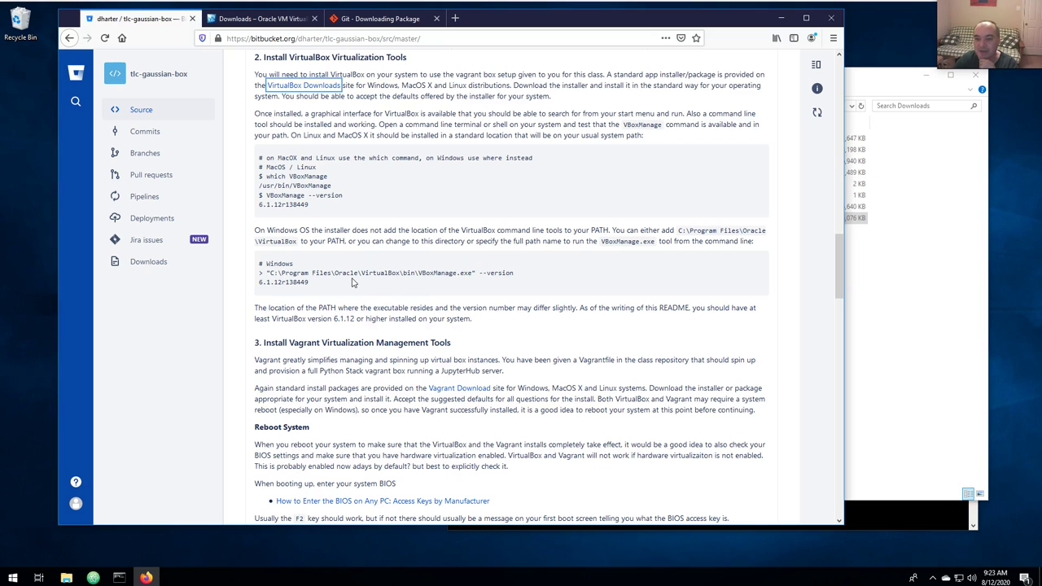
Run "C:\Program Files\Oracle\VirtualBox\bin\VBoxManage.exe" --version, which fails with path not found.
key("alt+Tab")
left_click_drag(619, 261, 584, 303)
left_click(577, 486)
type("c")
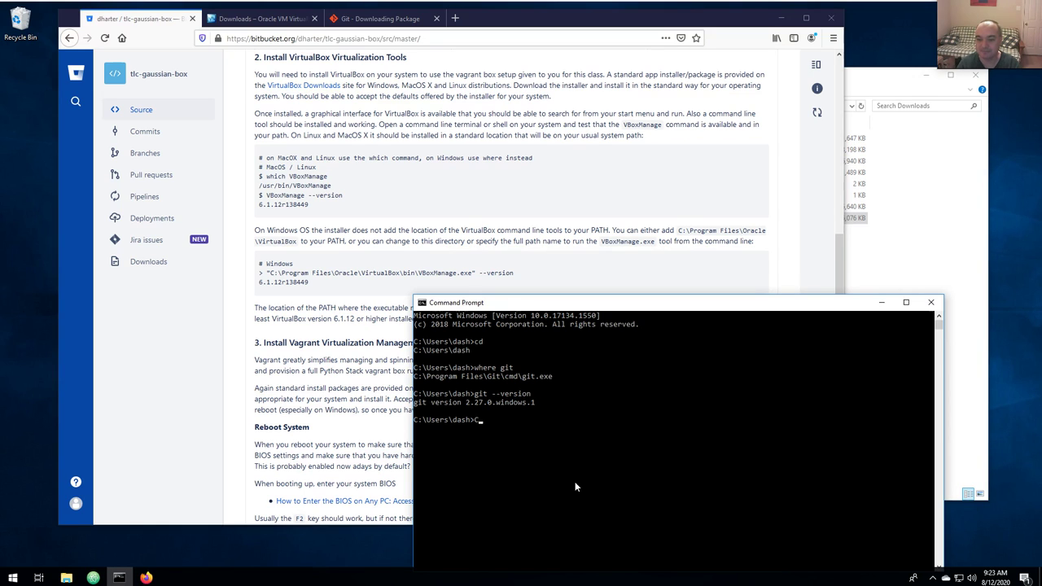
type(":\\Prog")
key("Tab")
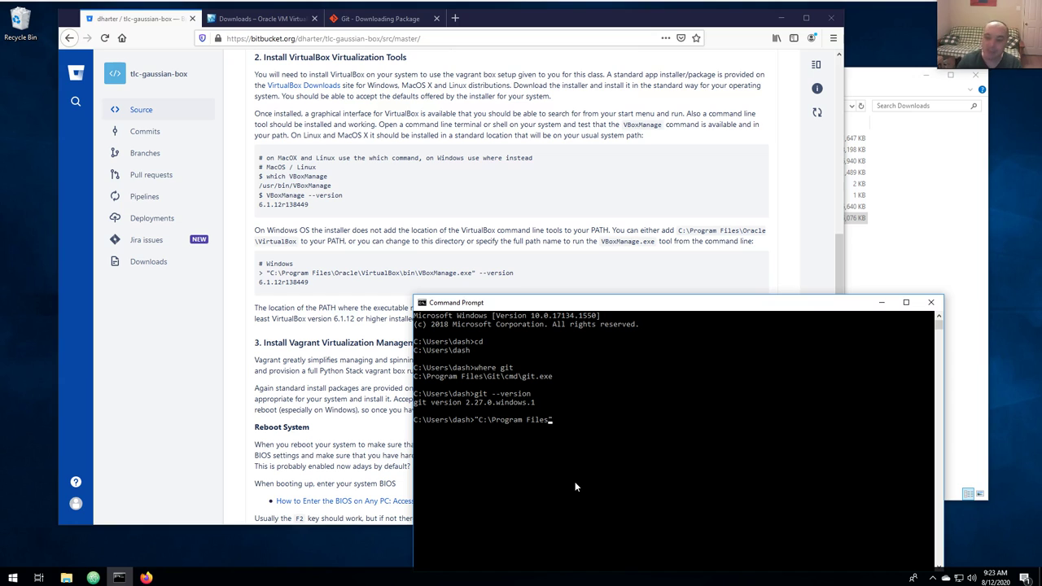
type("O")
key("Tab")
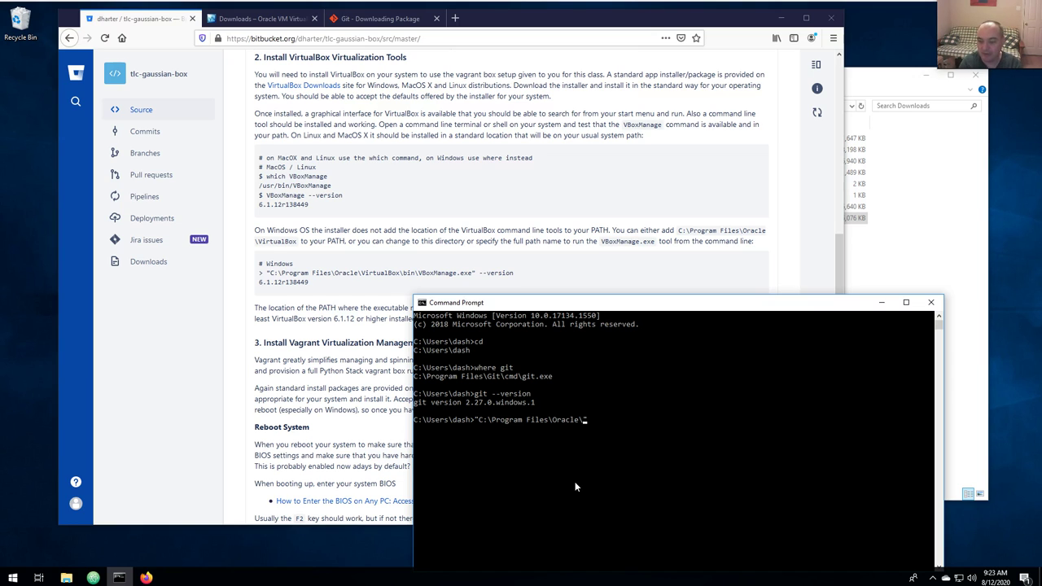
type("\\V")
key("Tab")
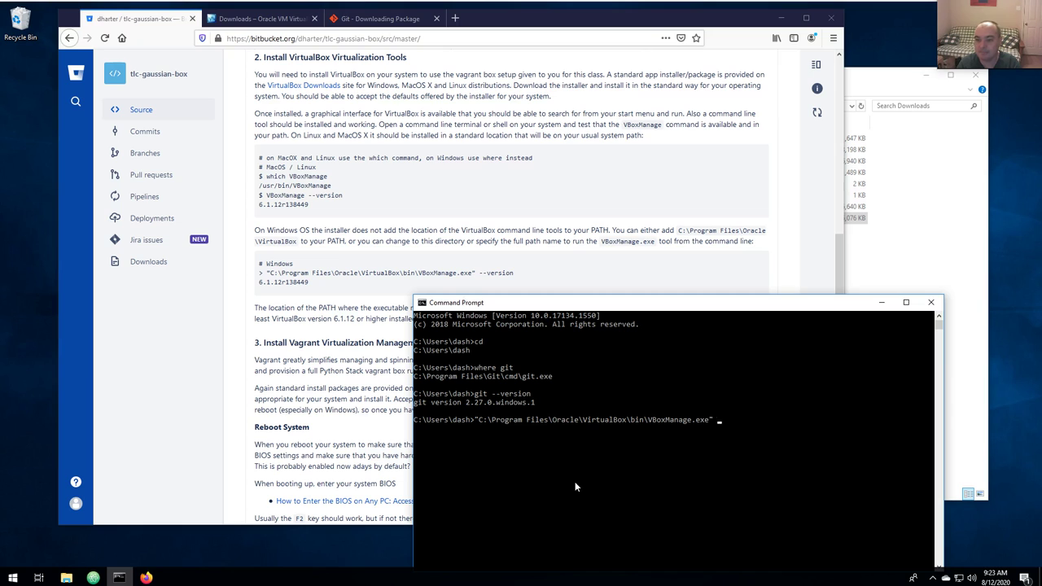
type("ersion")
key("Return")
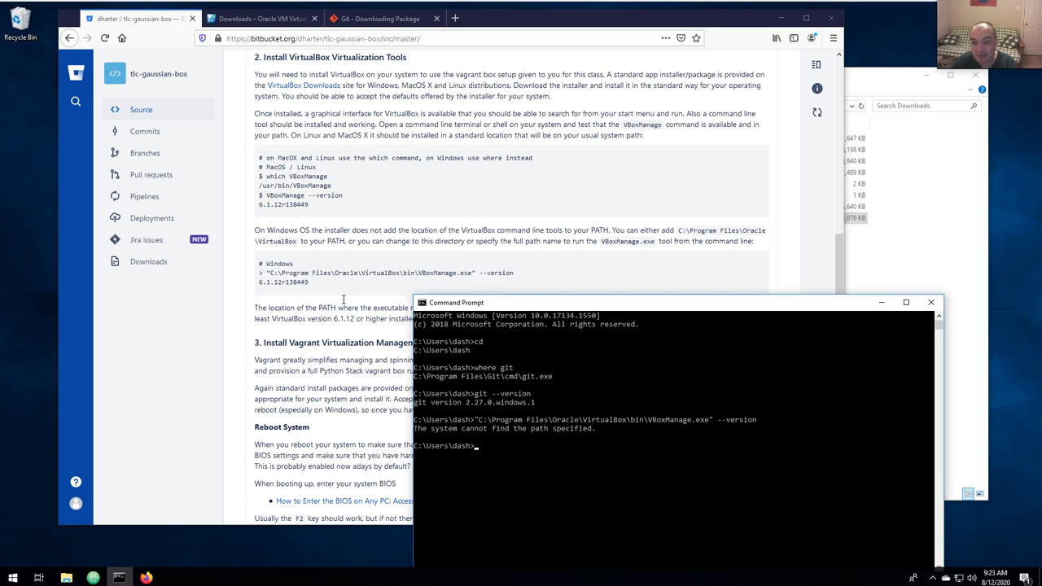
Browse File Explorer to C:\Program Files\Oracle\VirtualBox, confirming it has no bin subfolder.
left_click(66, 577)
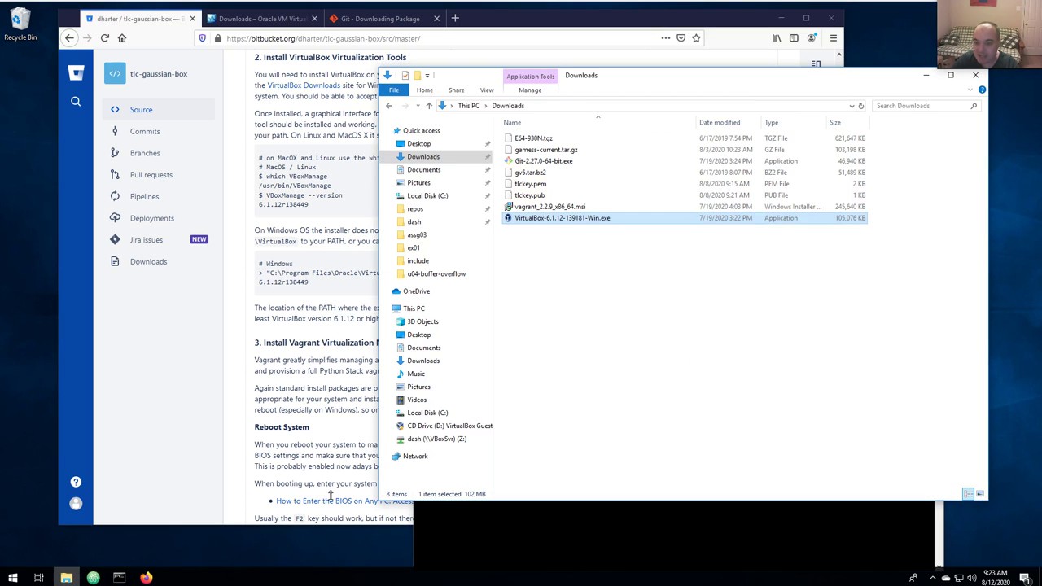
left_click_drag(660, 86, 264, 79)
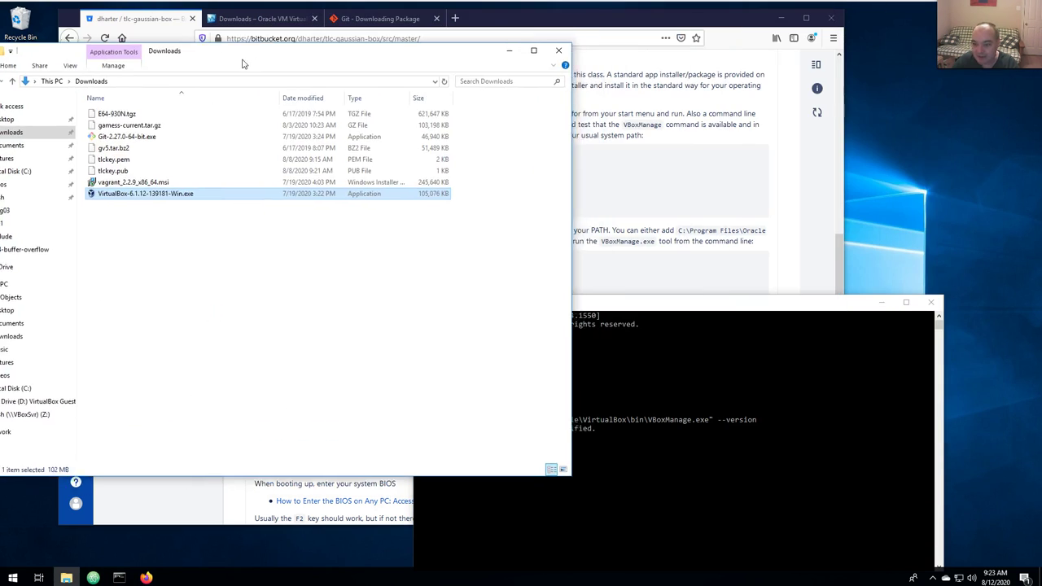
left_click(665, 310)
left_click_drag(665, 303, 800, 179)
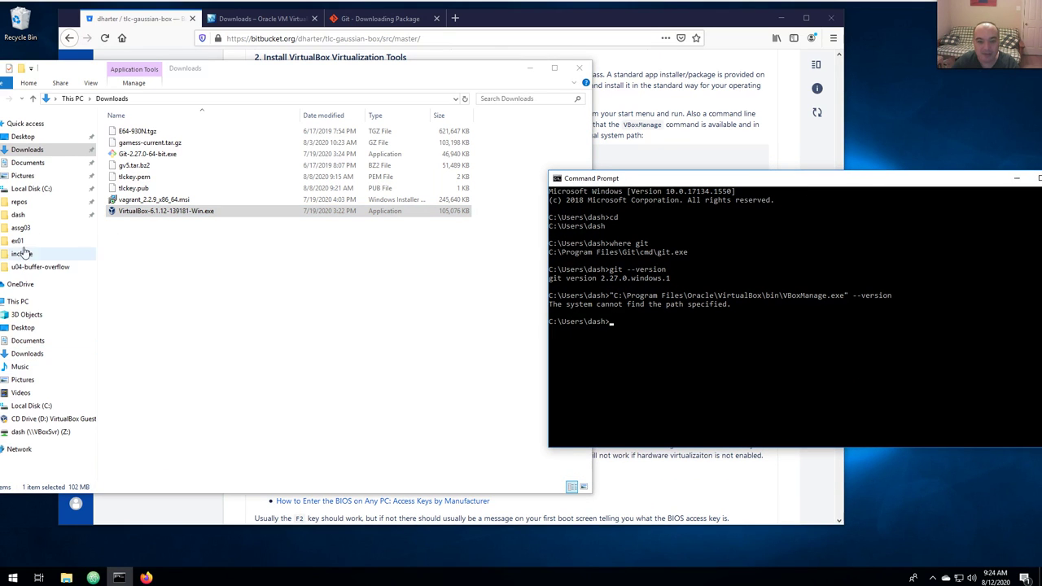
left_click(33, 405)
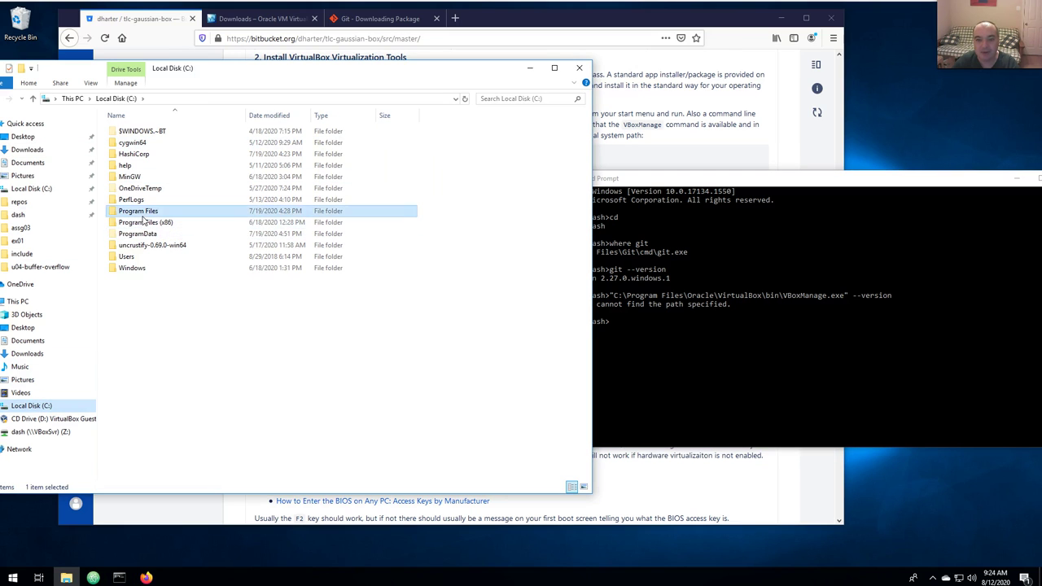
double_click(140, 212)
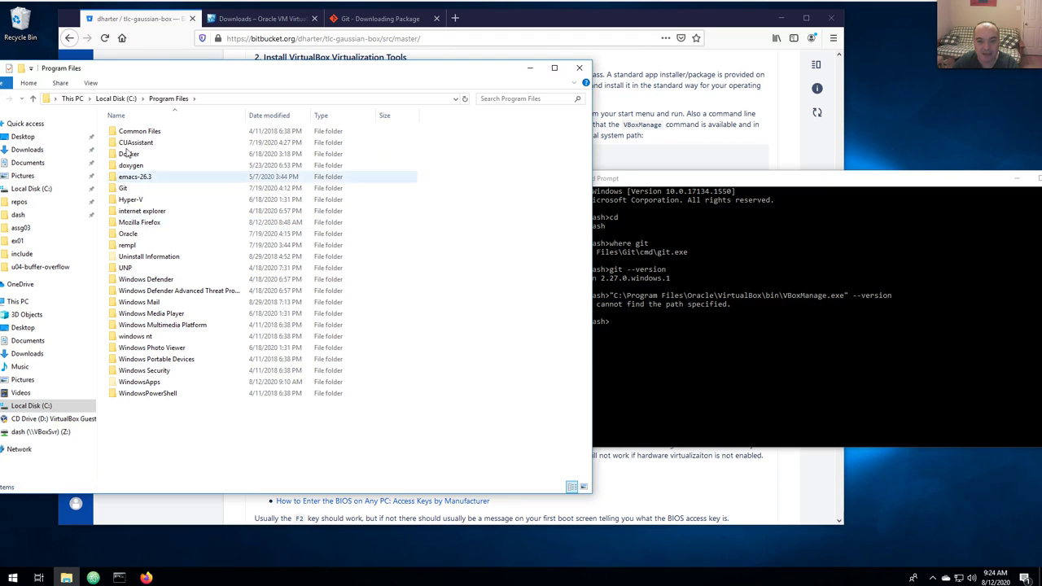
double_click(127, 233)
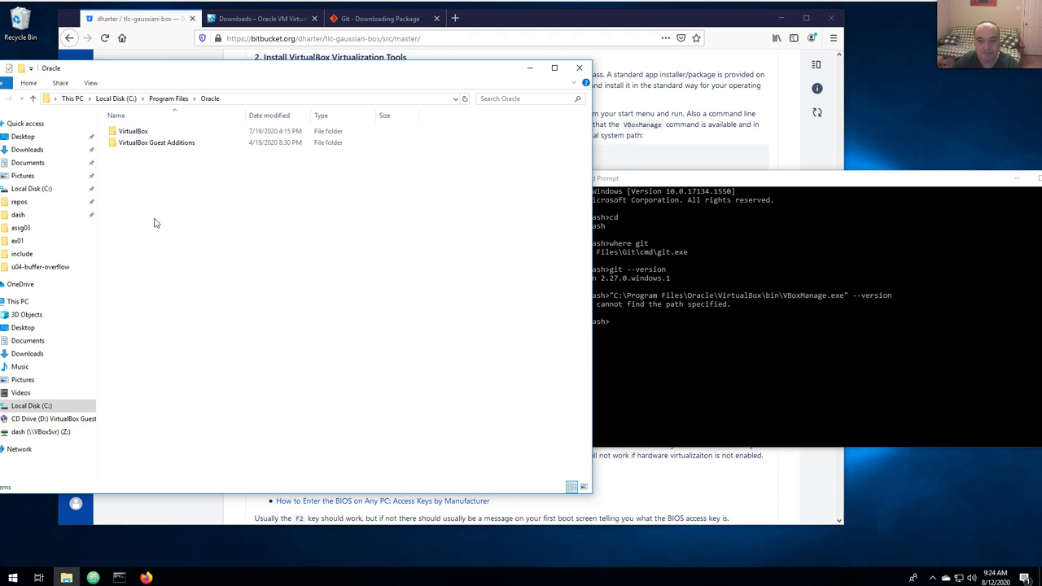
left_click(134, 131)
double_click(134, 131)
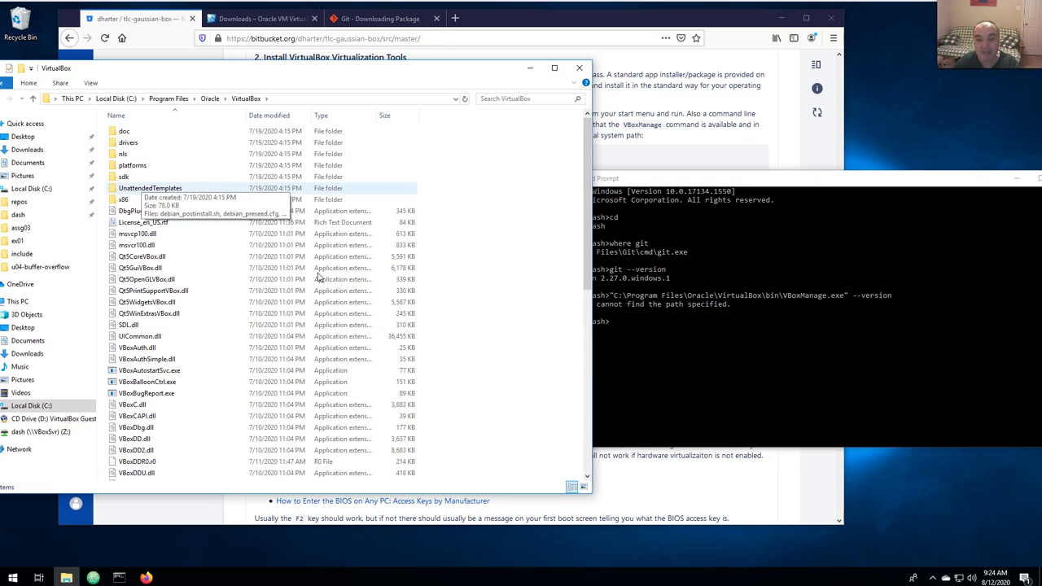
Rerun the VBoxManage --version check without \bin, which reports 6.1.12r139181.
left_click(820, 334)
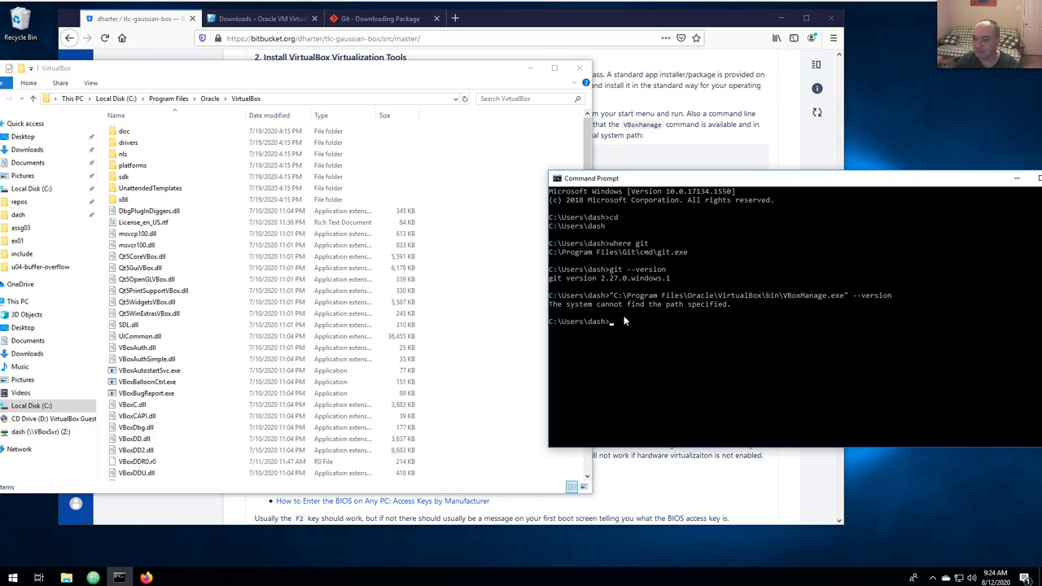
key("Up")
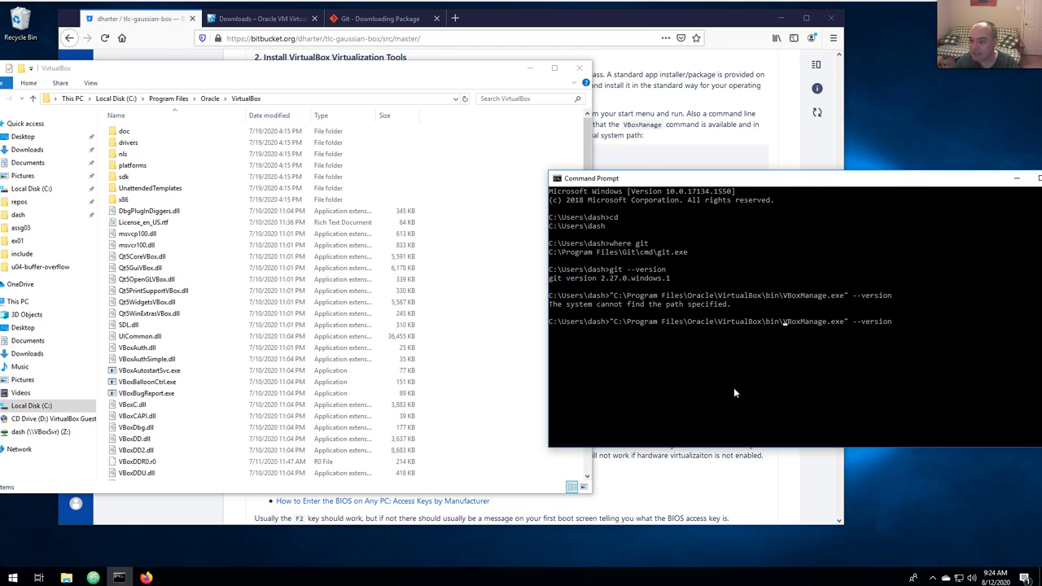
key("Left")
key("Left")
key("Left")
key("Left")
key("Left")
key("Left")
key("Left")
key("Left")
key("Left")
key("Left")
key("Left")
key("Left")
key("Left")
key("Left")
key("Left")
key("Left")
key("Left")
key("Left")
key("Left")
key("Left")
key("BackSpace")
key("BackSpace")
key("BackSpace")
key("BackSpace")
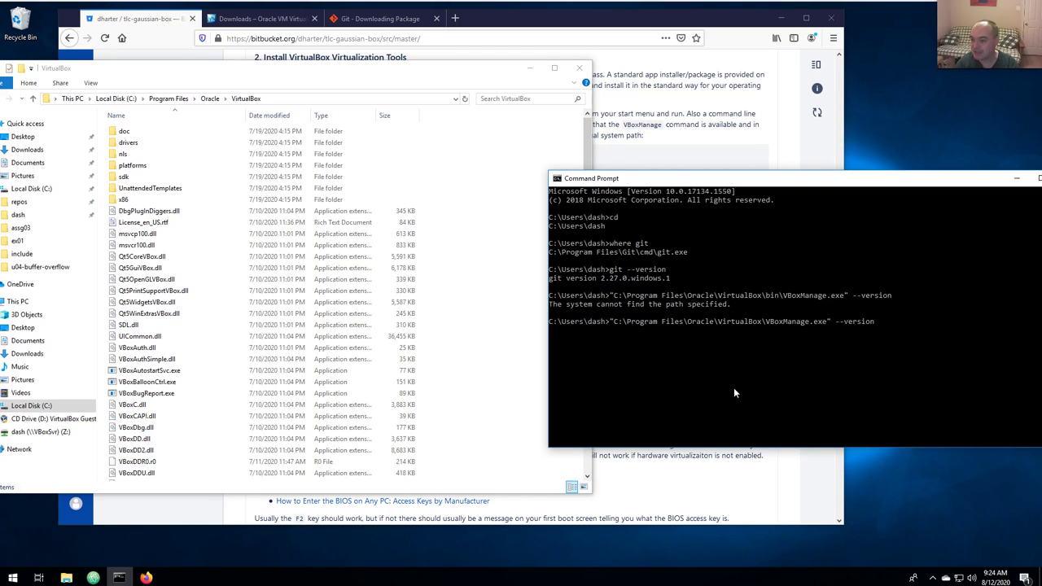
key("Return")
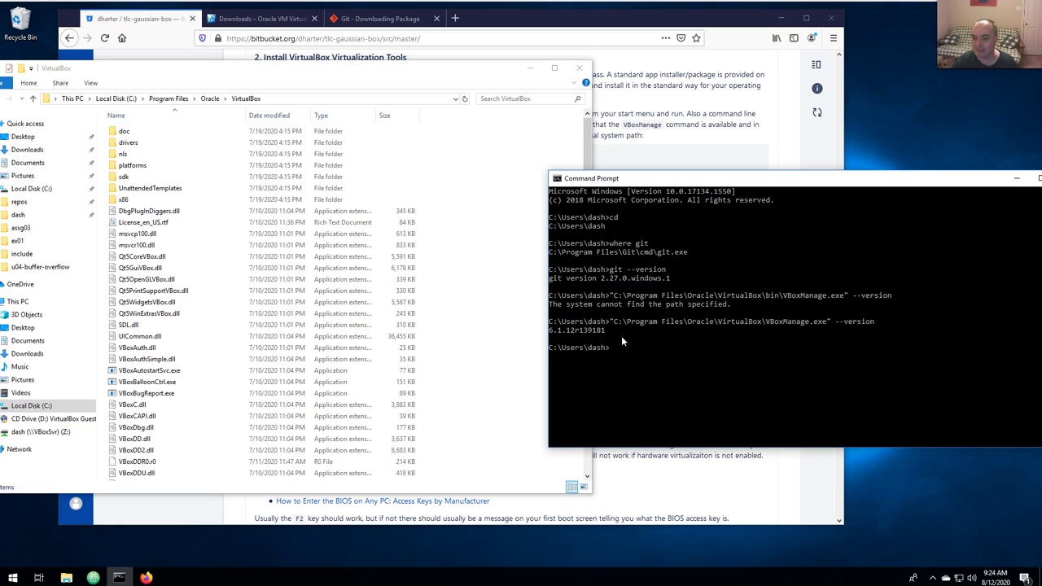
left_click(620, 25)
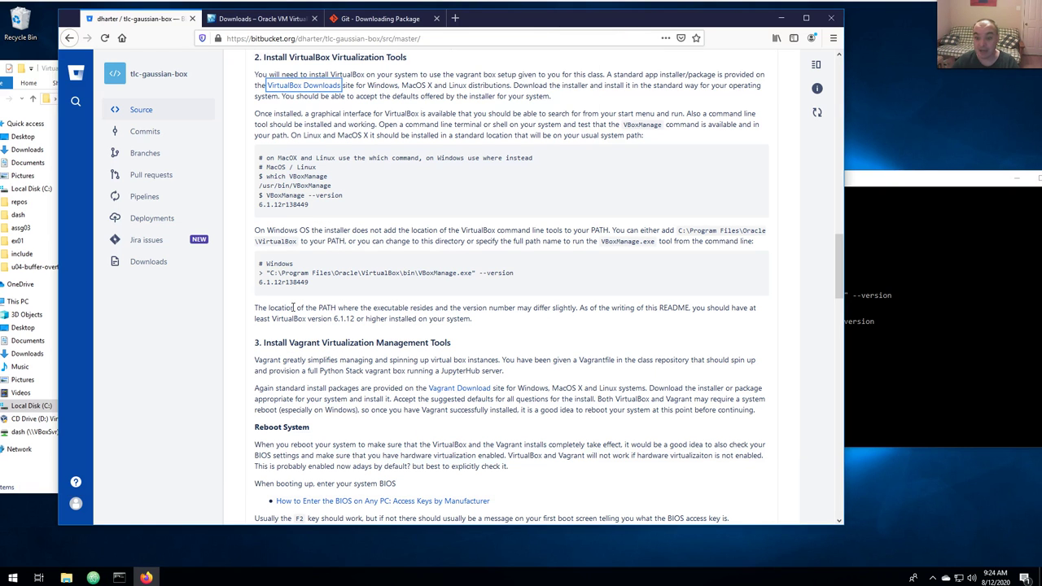
Open the README's Vagrant Download link in a new tab, showing Vagrant 2.2.9 for Windows 64-bit.
scroll(293, 307, "down", 4)
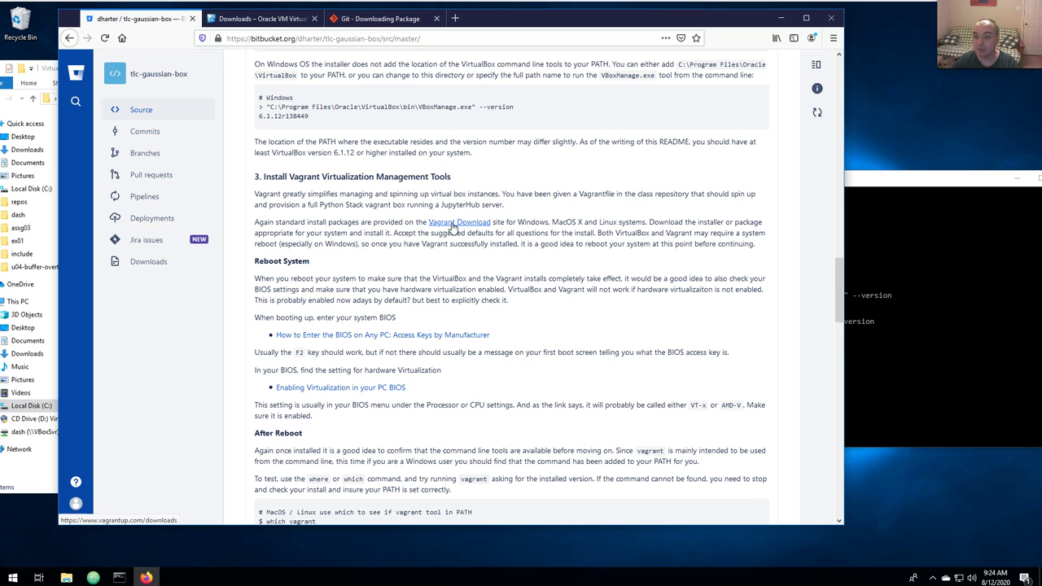
right_click(452, 225)
left_click(553, 228)
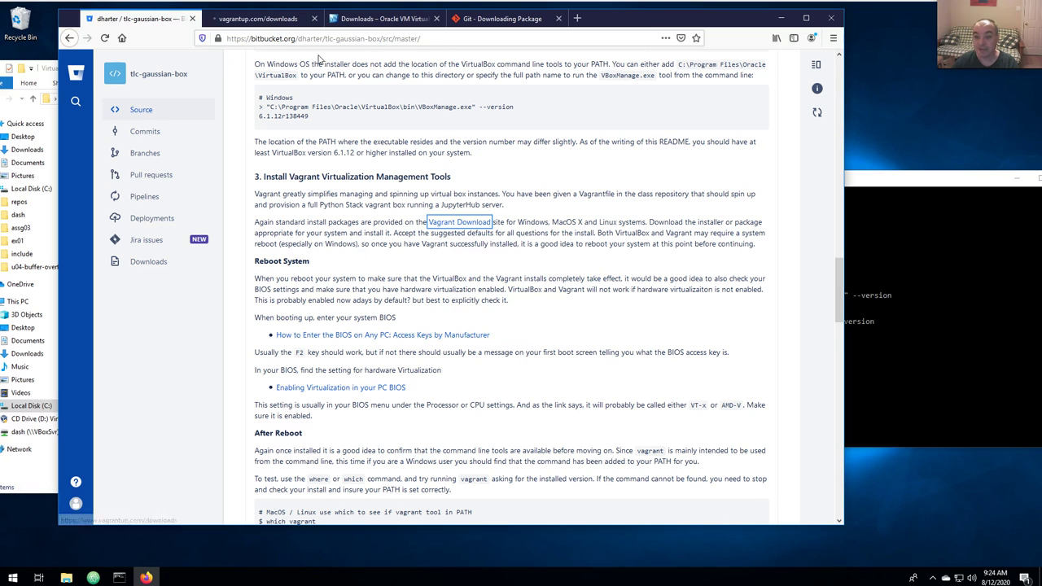
left_click(273, 19)
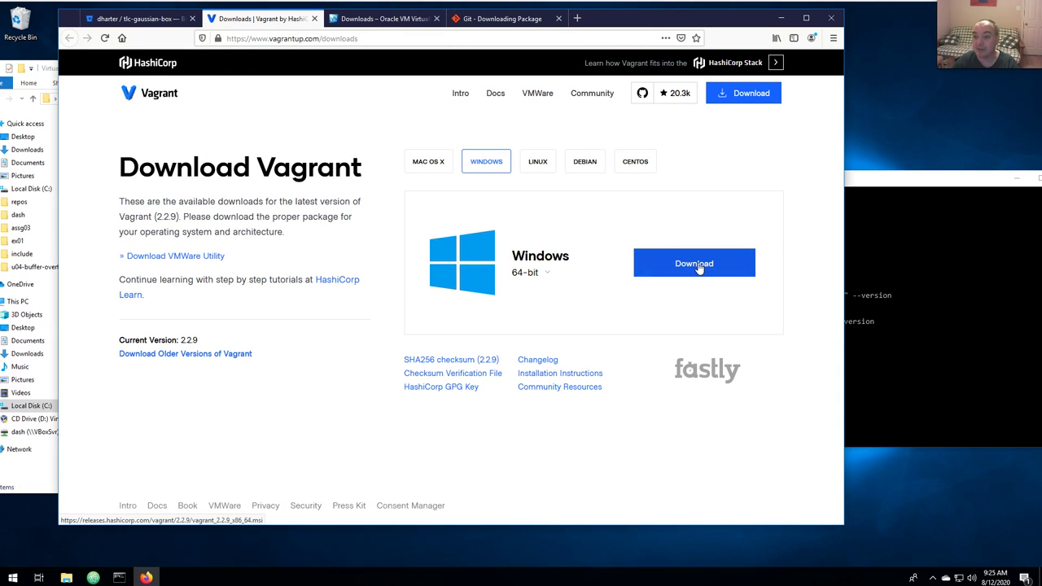
Launch vagrant_2.2.9_x86_64.msi from Downloads, then cancel and close the Vagrant Setup wizard.
left_click(37, 455)
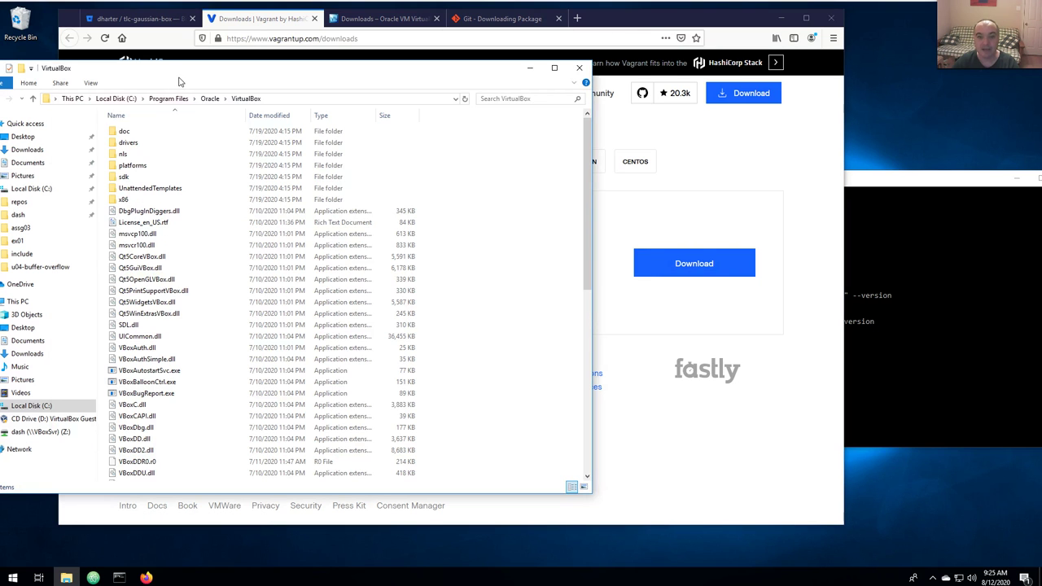
left_click_drag(181, 76, 295, 114)
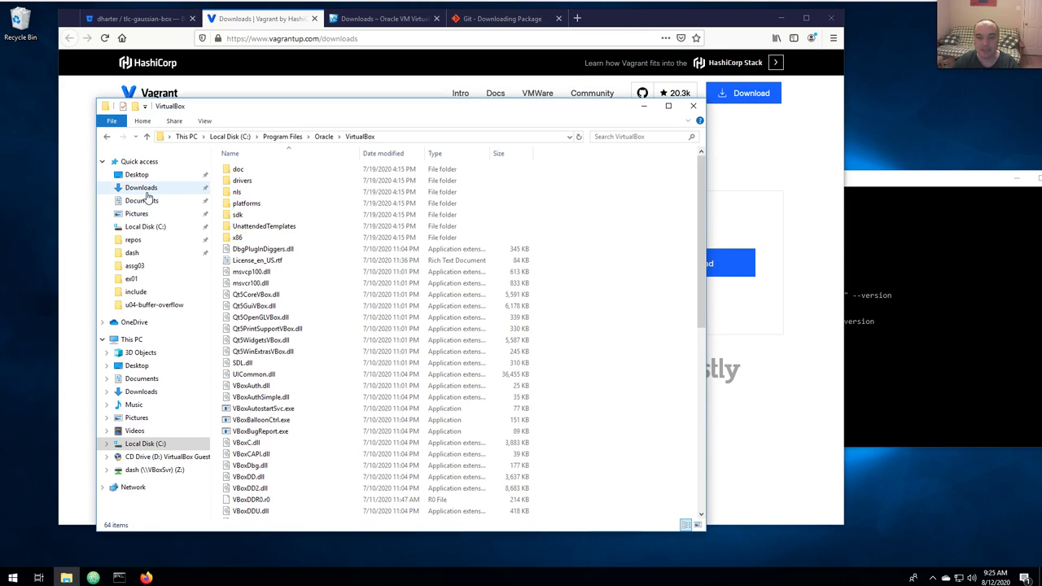
left_click(145, 189)
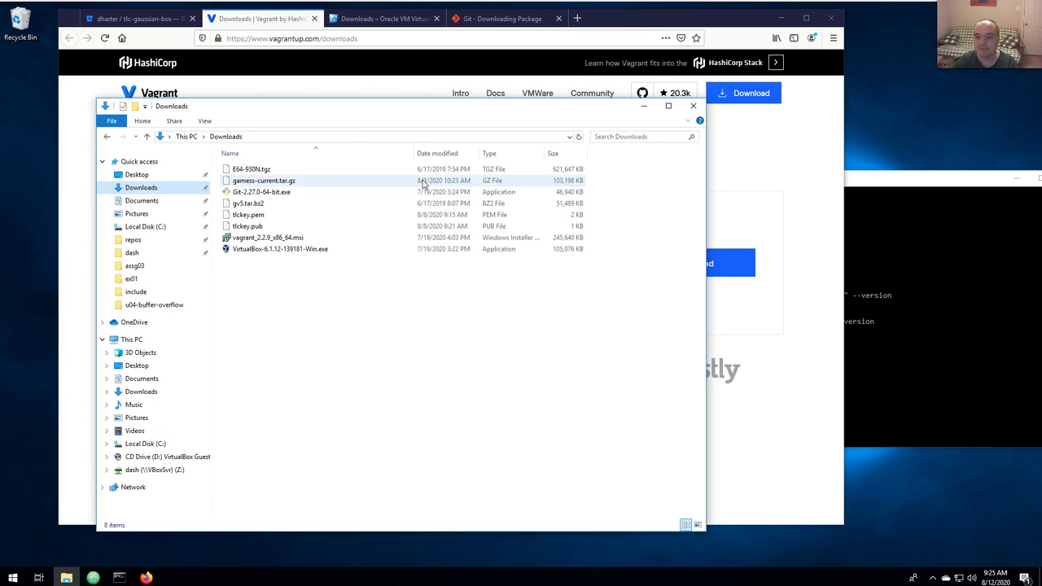
double_click(273, 238)
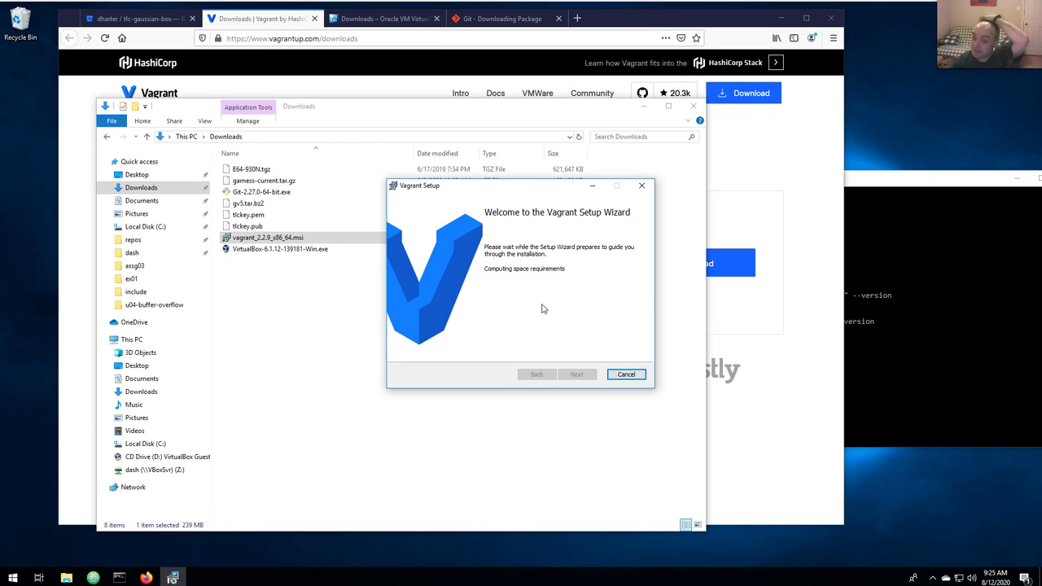
left_click(620, 377)
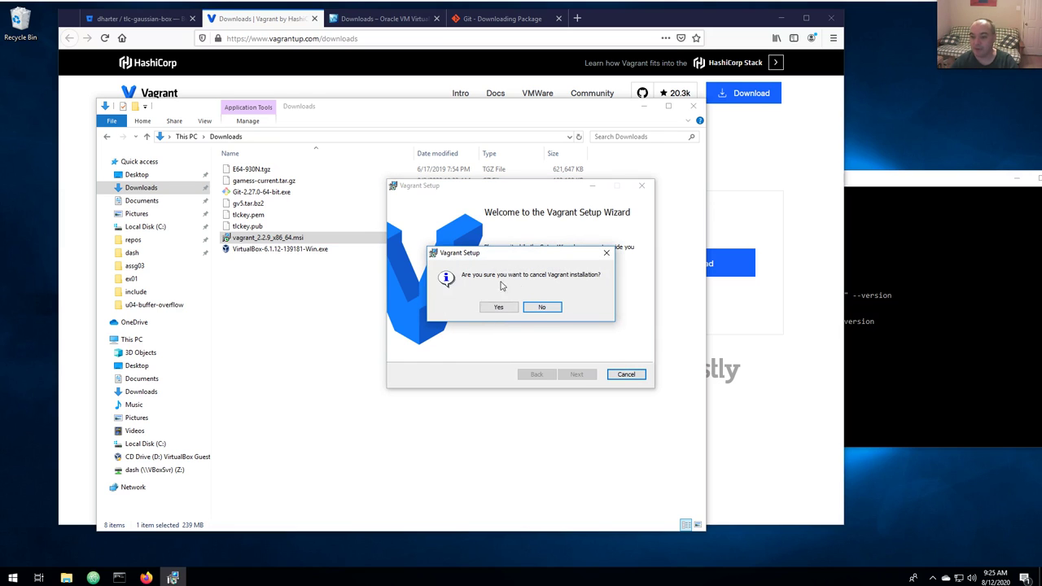
left_click(500, 308)
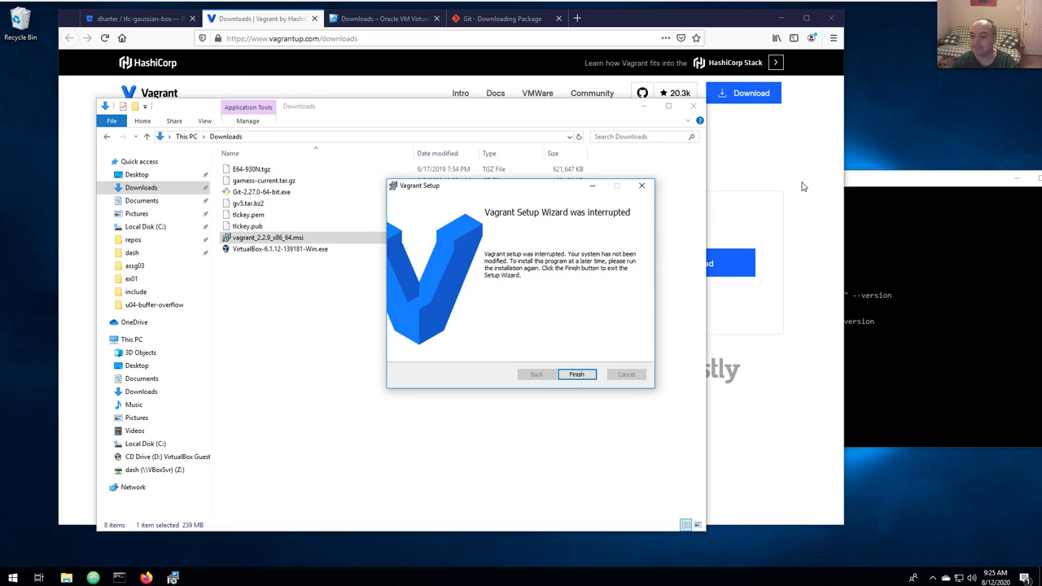
left_click(575, 375)
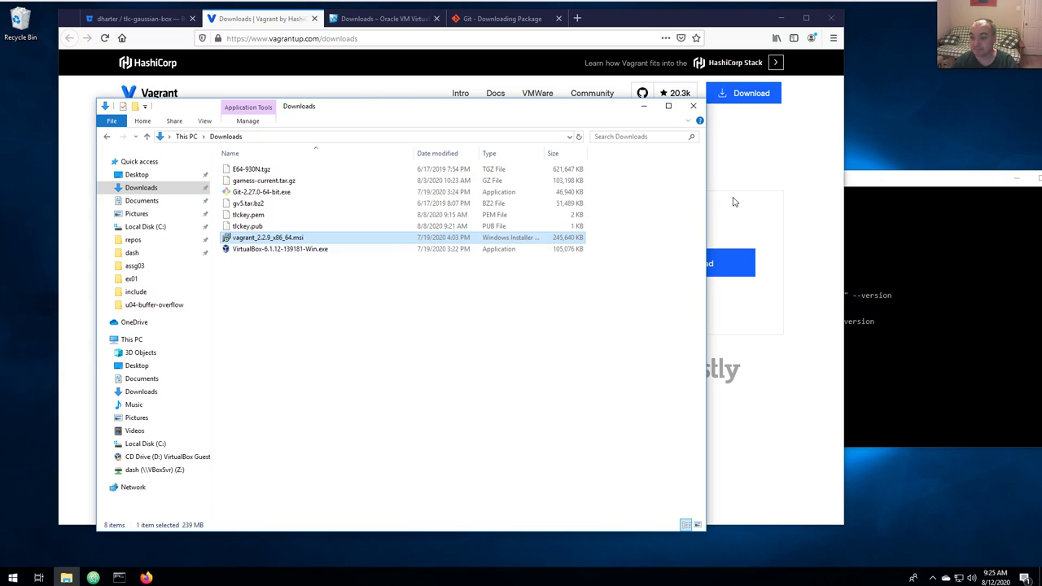
left_click(733, 202)
Scroll through the tlc-gaussian-box README to review the installation steps.
left_click(134, 18)
scroll(398, 199, "down", 2)
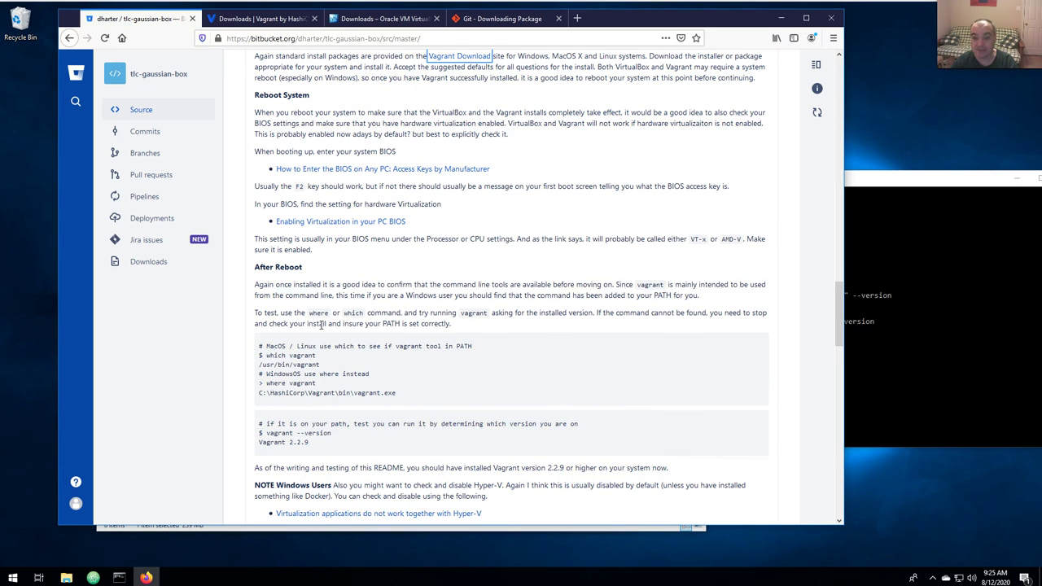
scroll(321, 325, "up", 4)
scroll(325, 239, "down", 4)
scroll(325, 239, "down", 3)
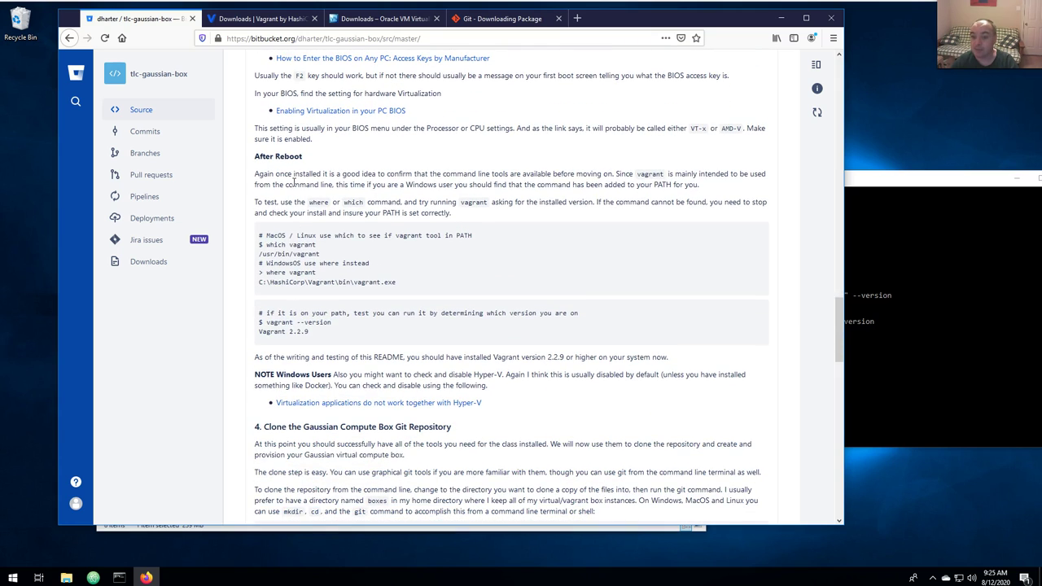
scroll(414, 344, "down", 1)
scroll(414, 344, "up", 1)
scroll(413, 344, "up", 1)
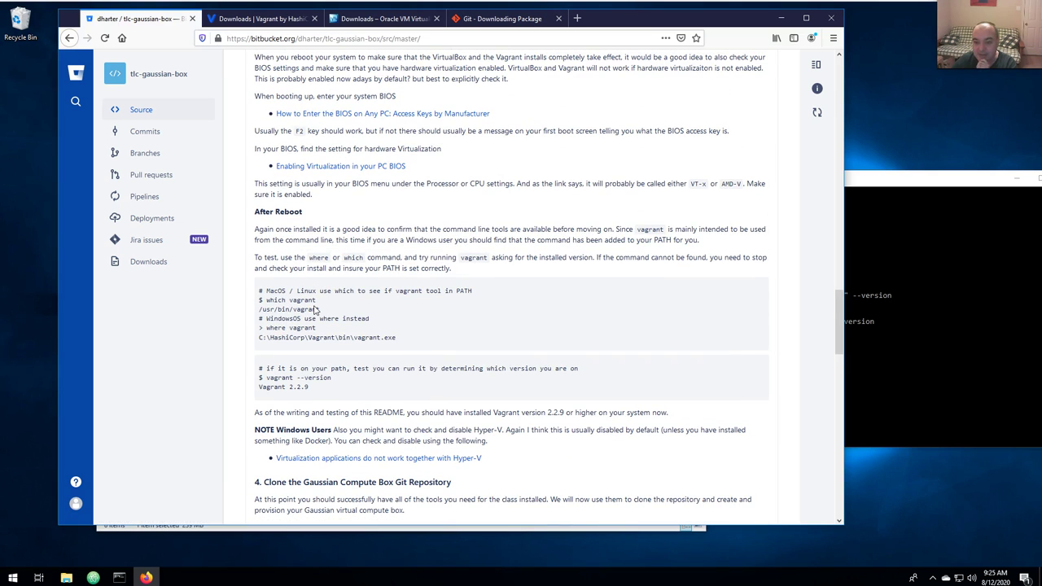
Run 'where vagrant' and 'vagrant --version', locating C:\HashiCorp\Vagrant\bin\vagrant.exe at version 2.2.9.
left_click(926, 370)
left_click_drag(873, 183, 835, 163)
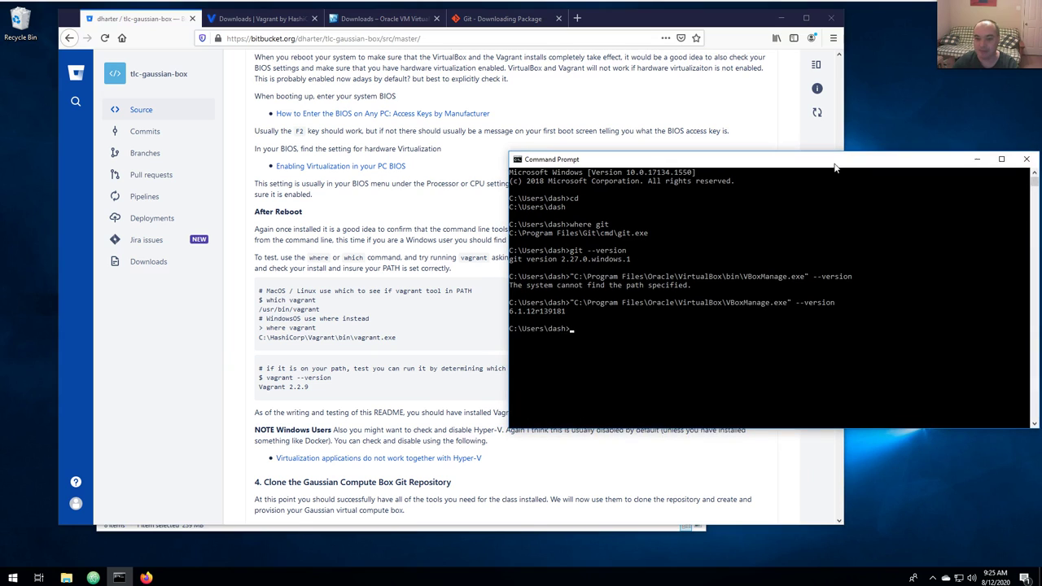
key("Return")
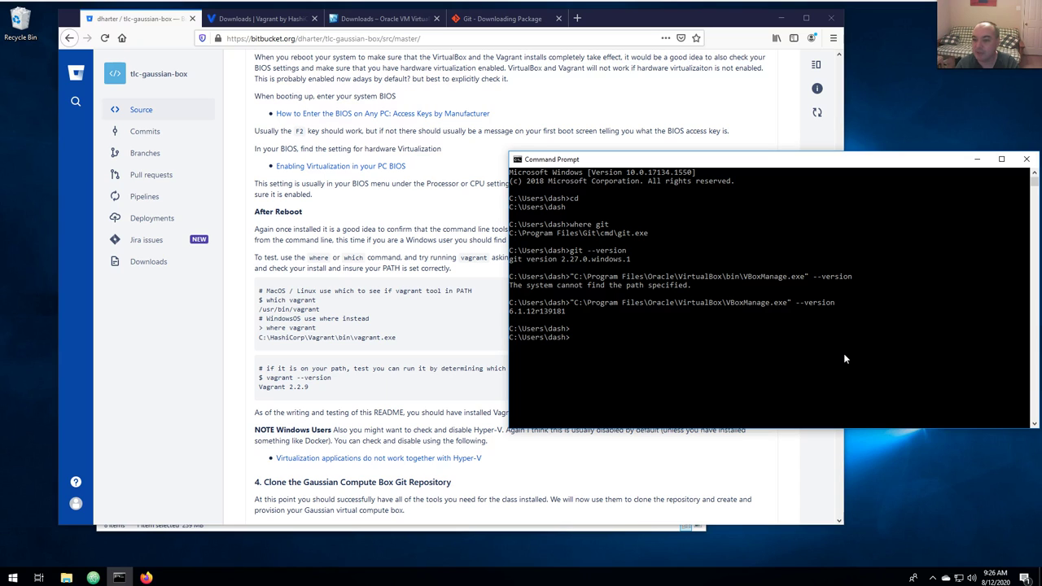
type("where vagrant")
key("Return")
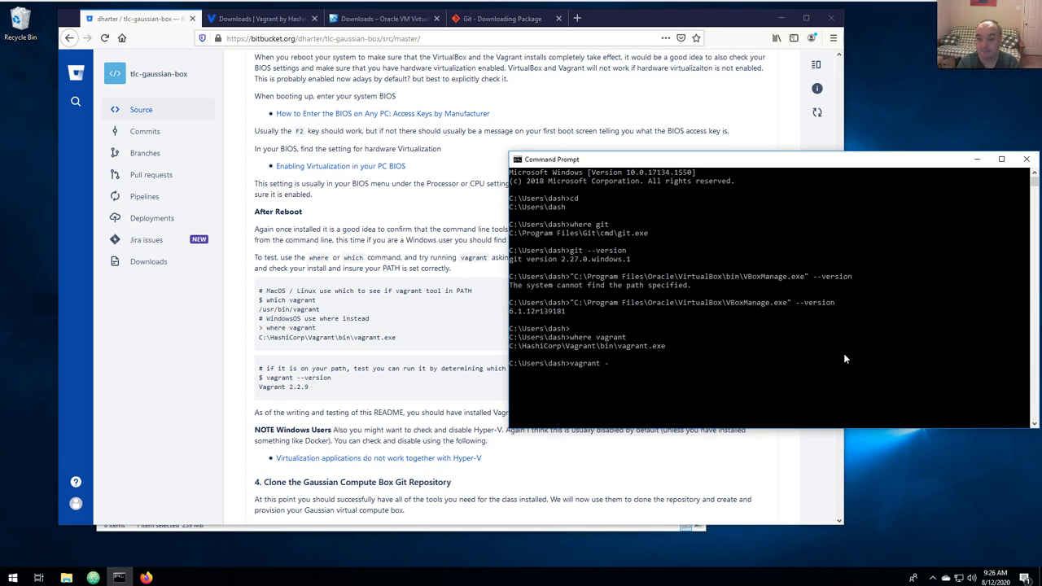
type("n")
key("Return")
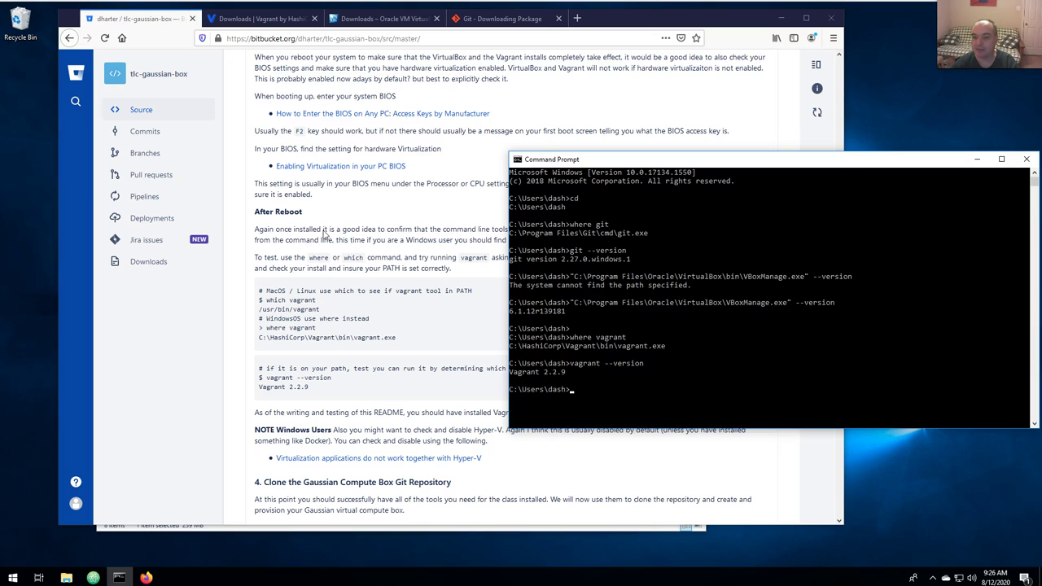
left_click(357, 227)
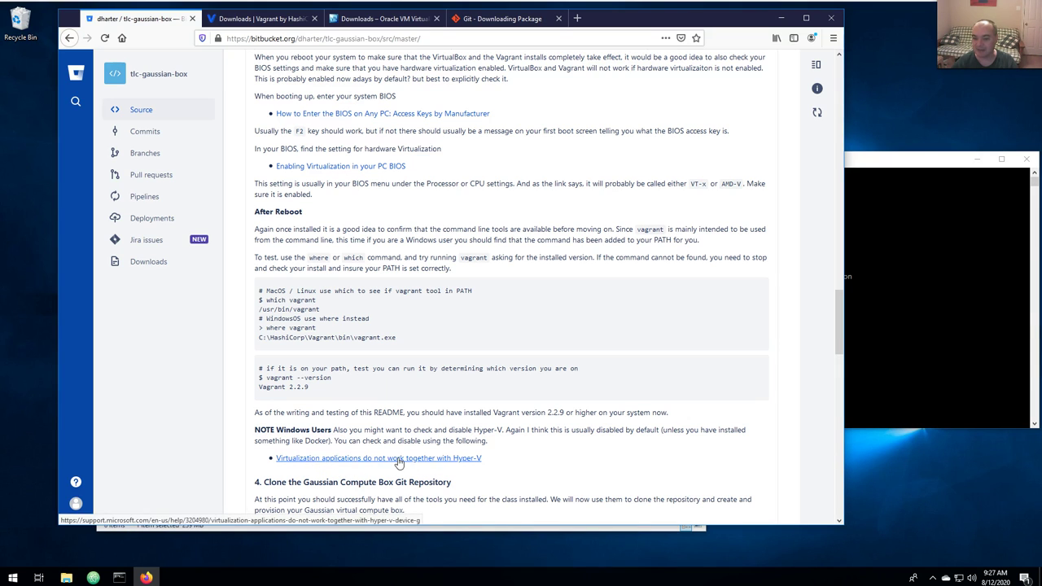
Open Microsoft's article on virtualization apps conflicting with Hyper-V in a new tab and scroll to Resolution.
right_click(398, 462)
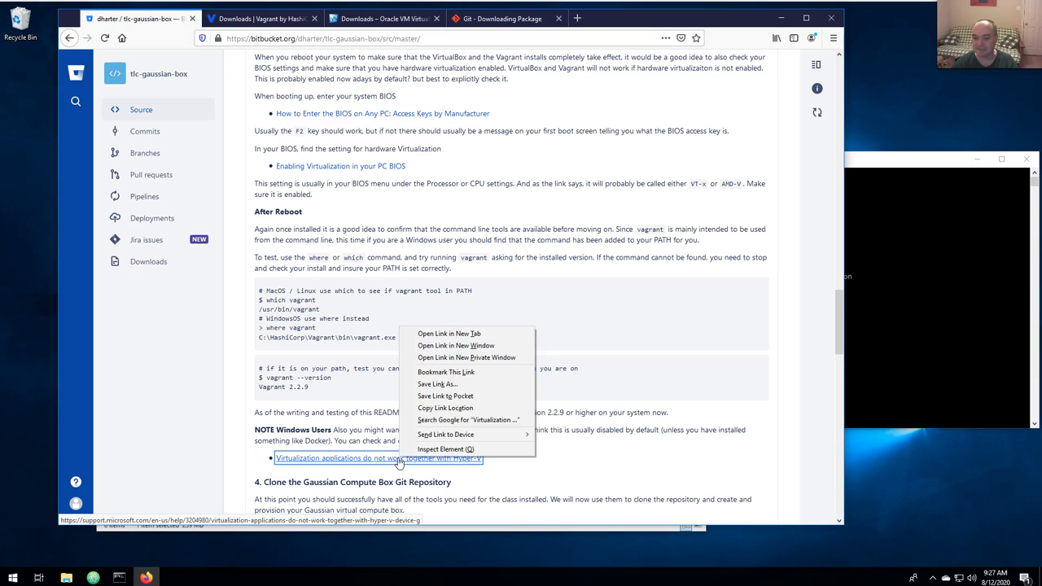
left_click(444, 334)
left_click(269, 19)
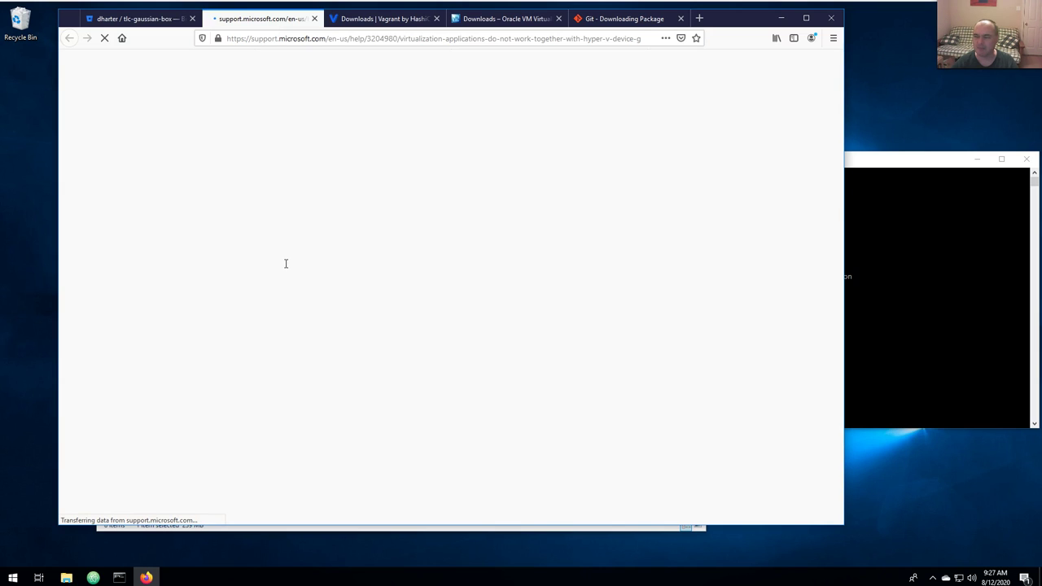
left_click(151, 19)
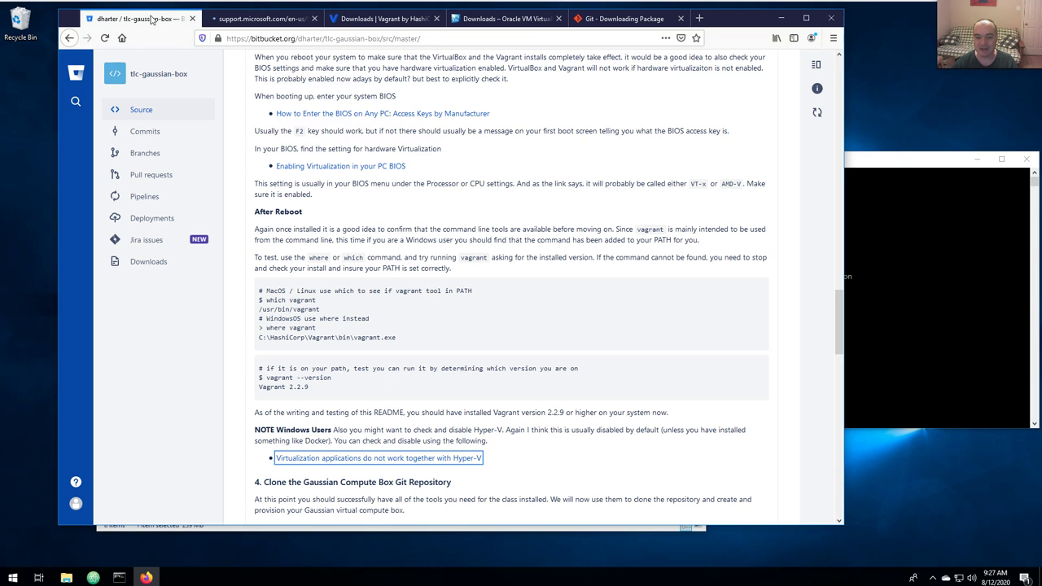
left_click(262, 19)
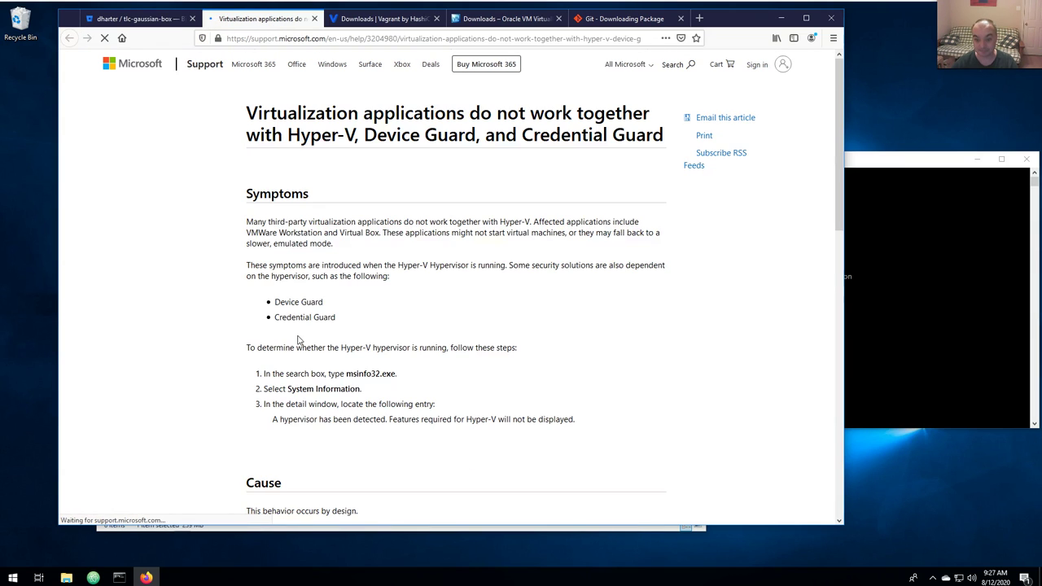
scroll(245, 340, "down", 5)
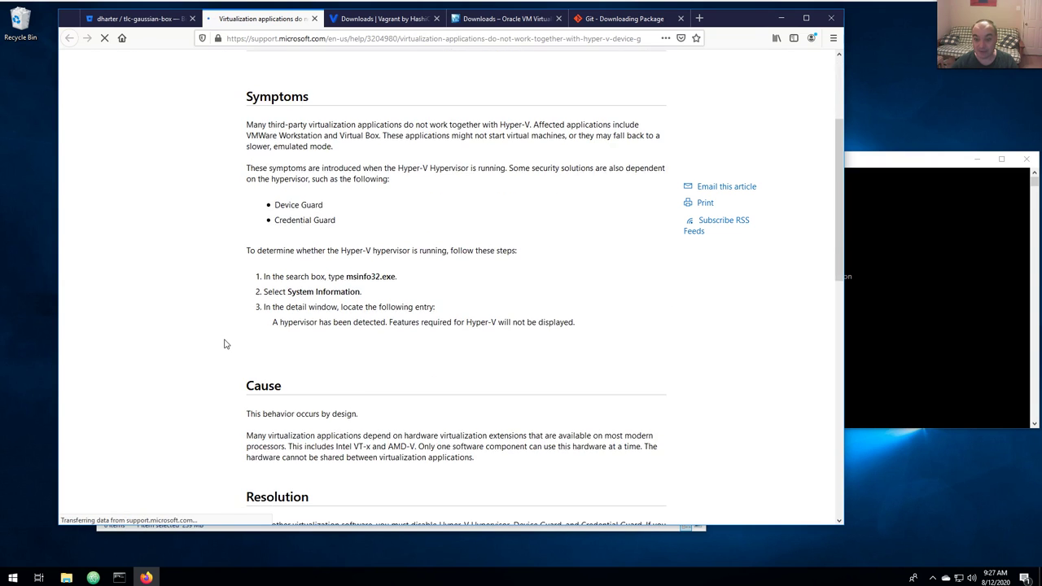
scroll(226, 343, "down", 3)
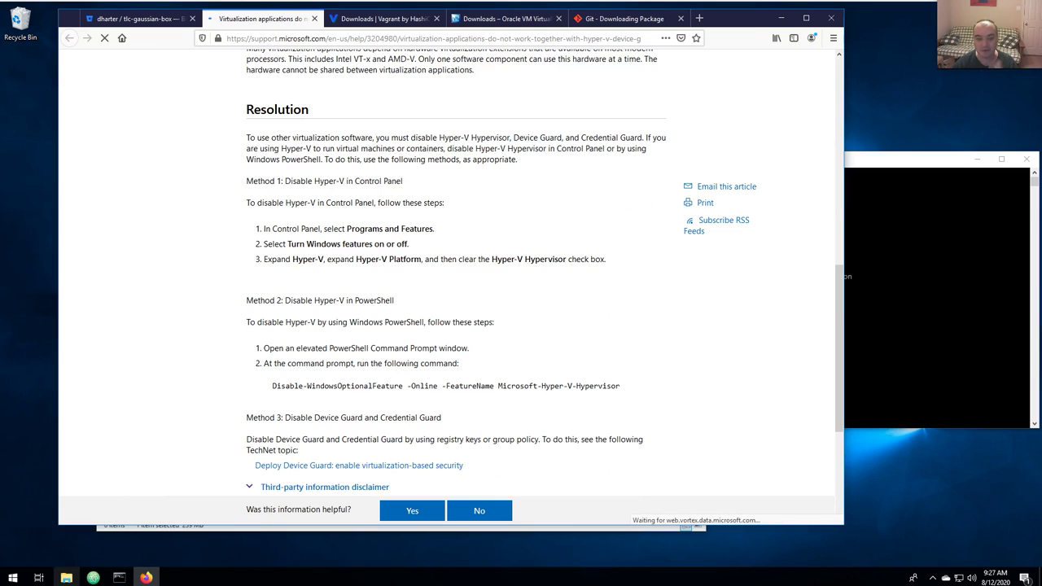
left_click(13, 577)
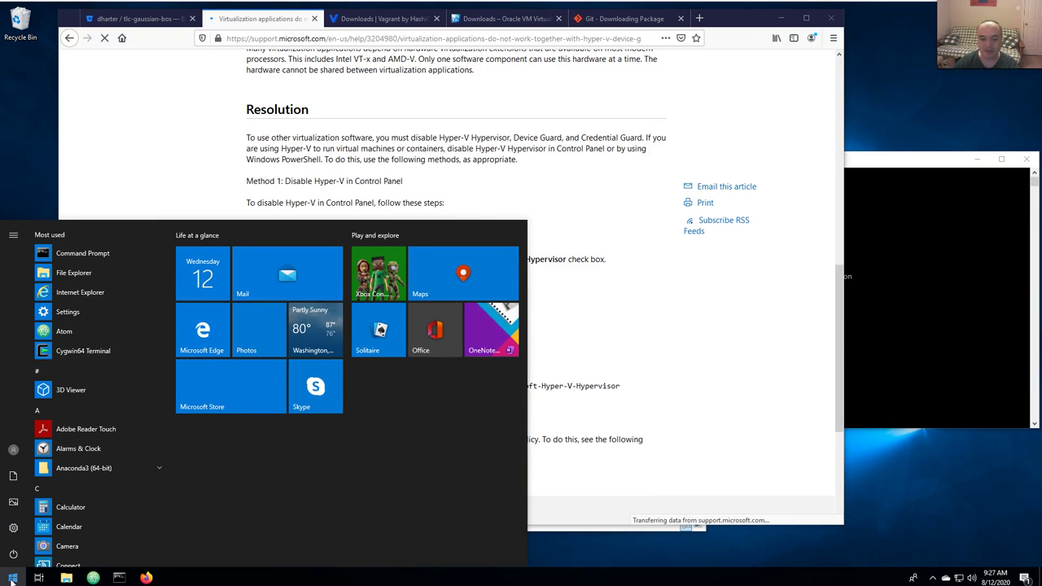
type("con")
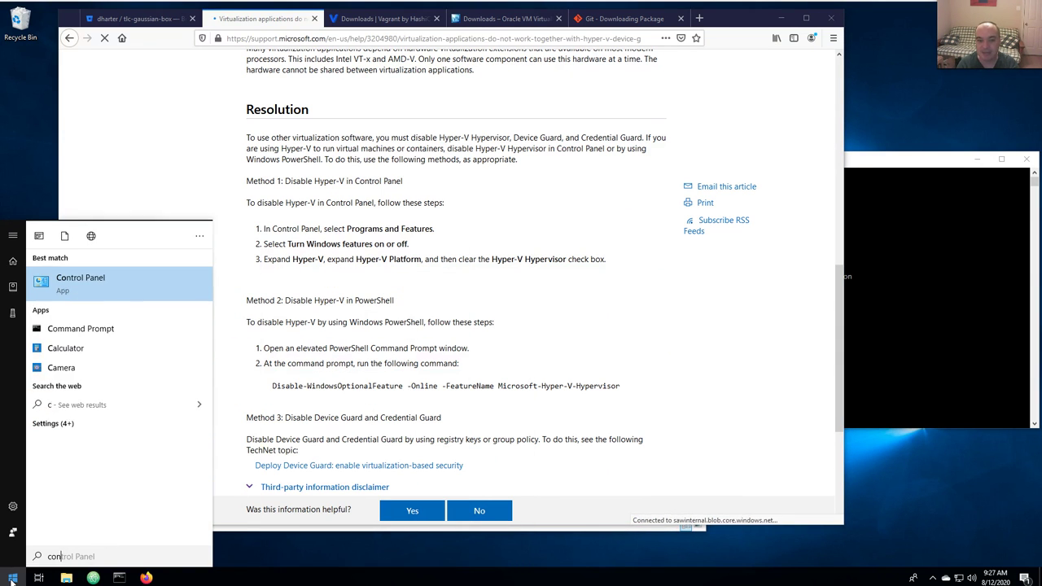
type("trol")
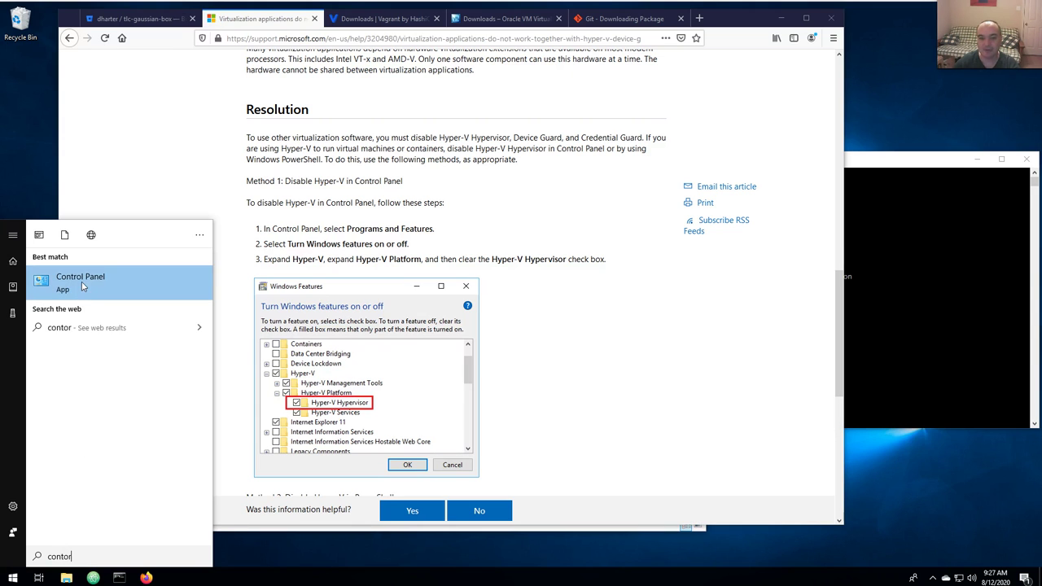
left_click(82, 281)
left_click_drag(338, 127, 530, 79)
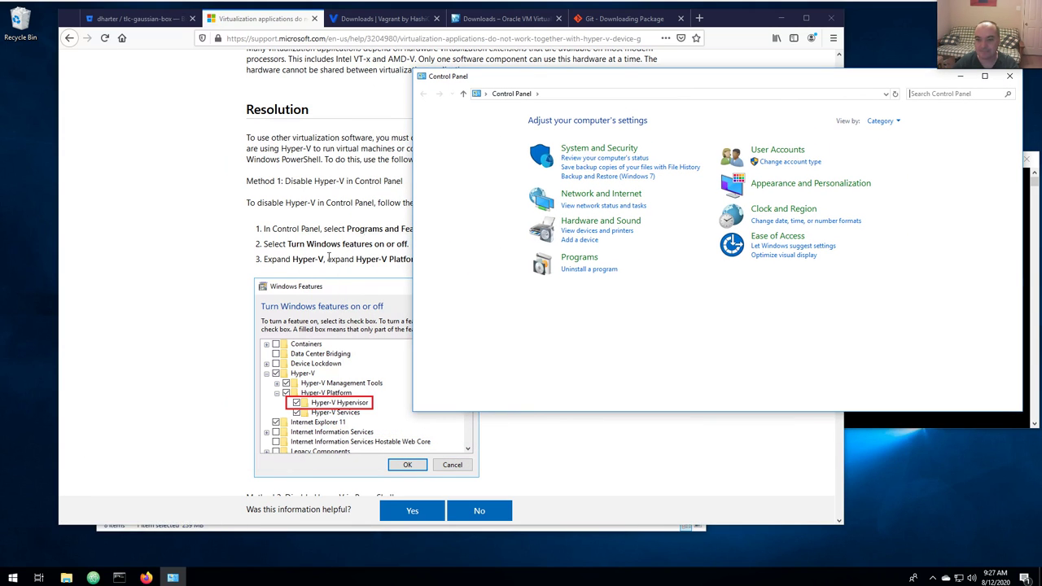
left_click(375, 240)
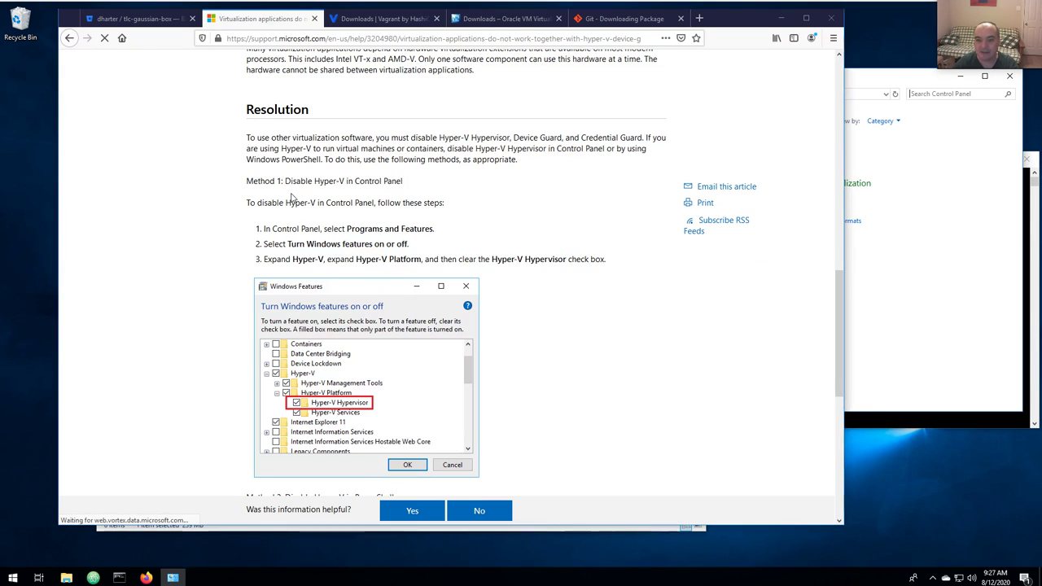
left_click(929, 275)
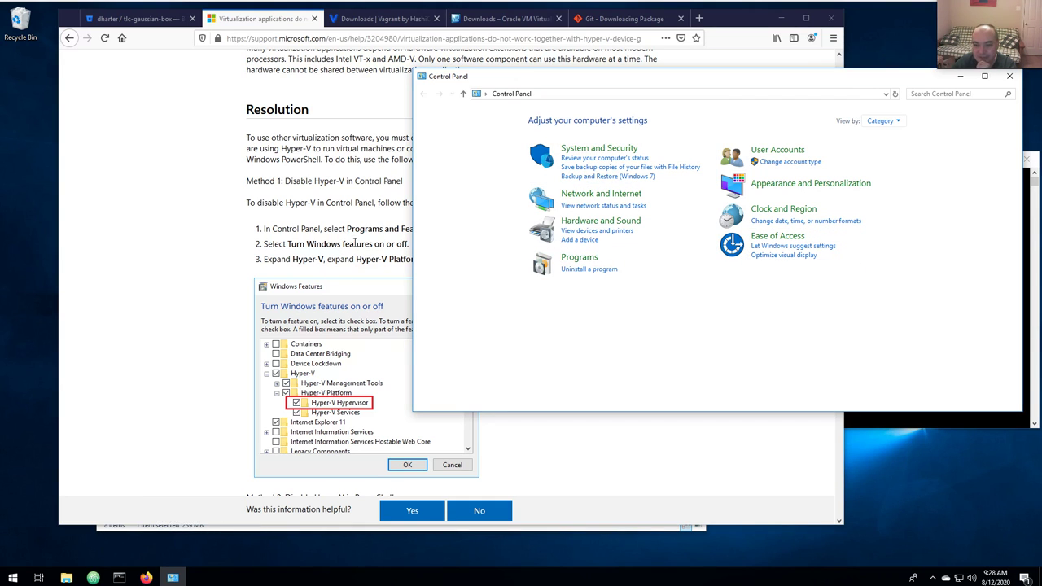
left_click(585, 258)
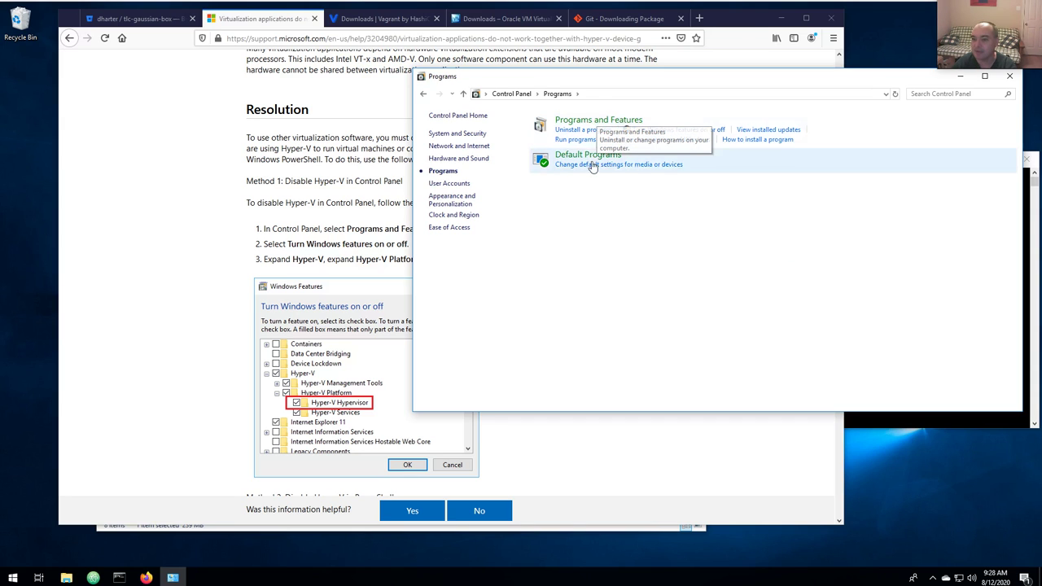
left_click(594, 121)
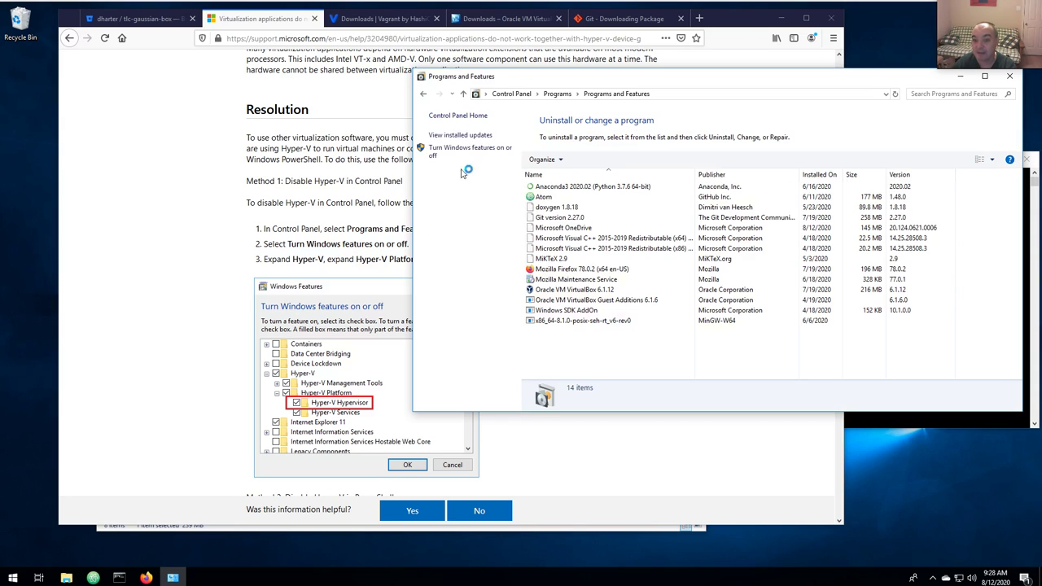
key("alt+Tab")
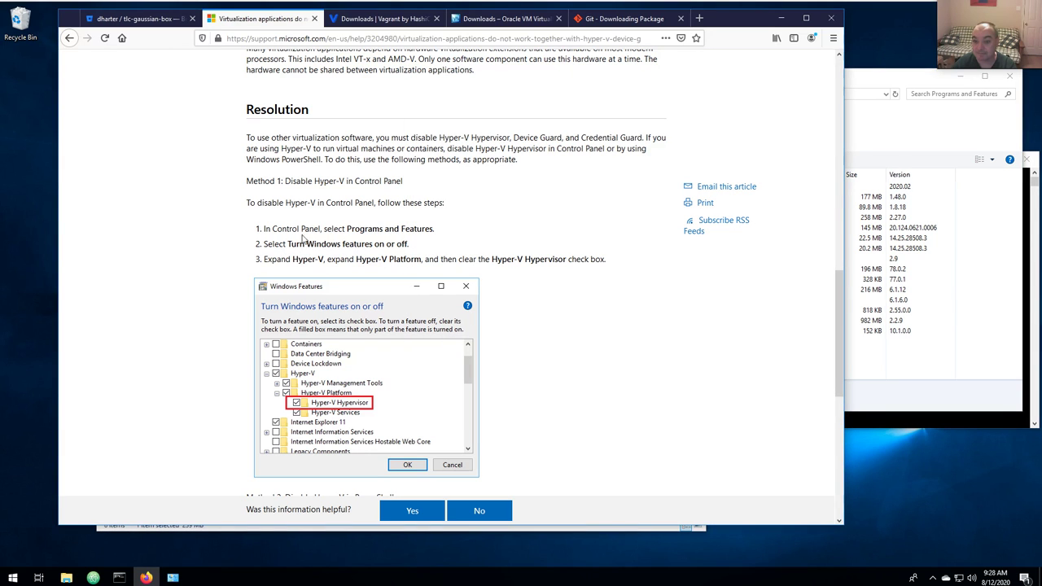
left_click(878, 78)
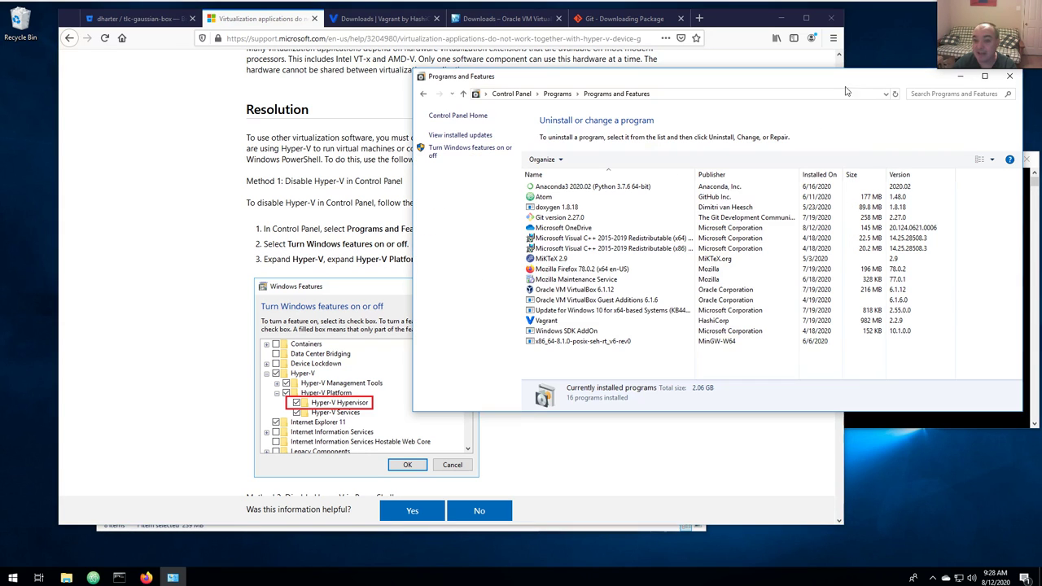
left_click(451, 151)
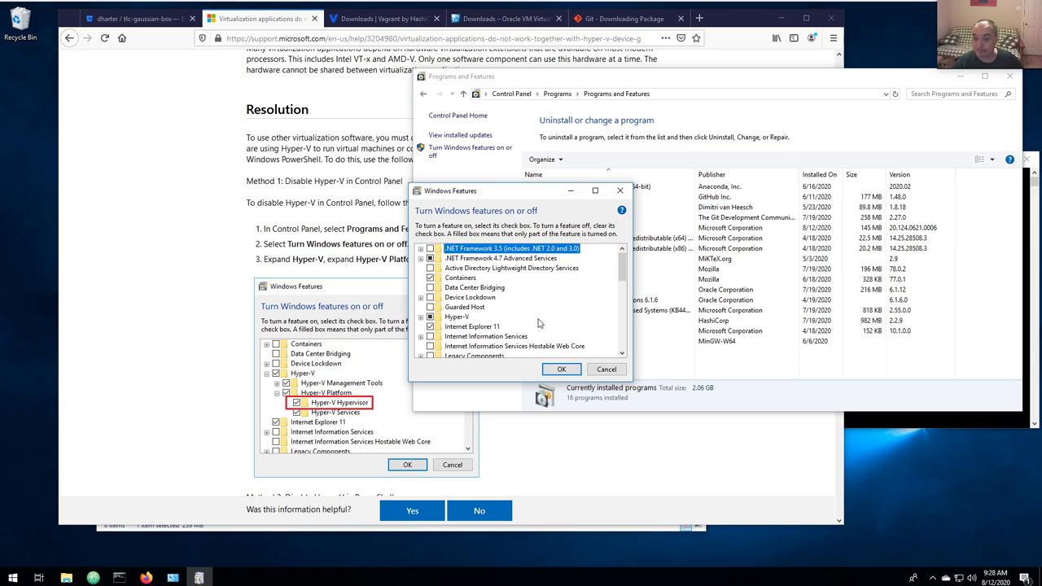
left_click(421, 317)
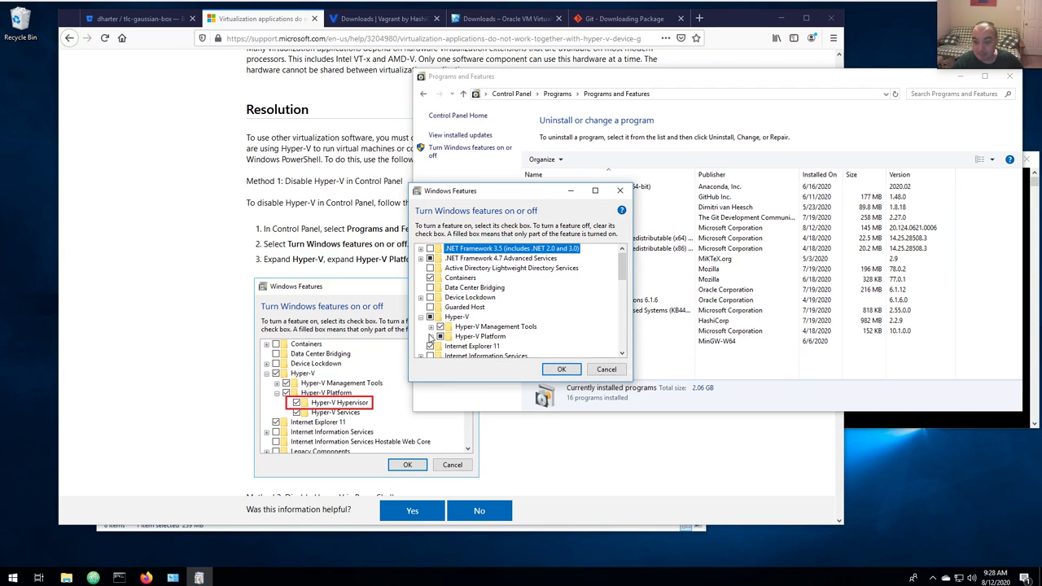
left_click(430, 336)
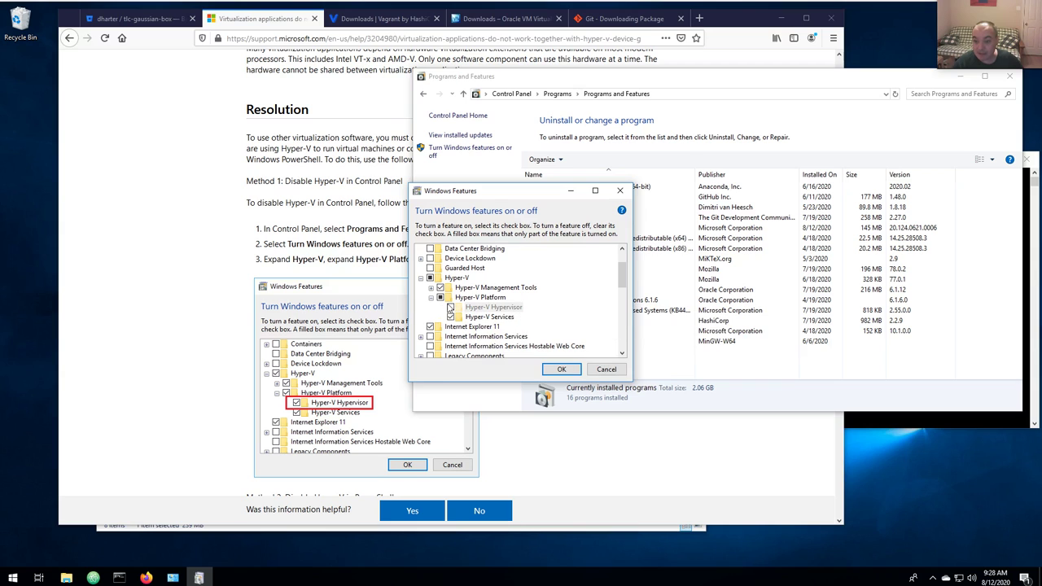
mouse_move(452, 310)
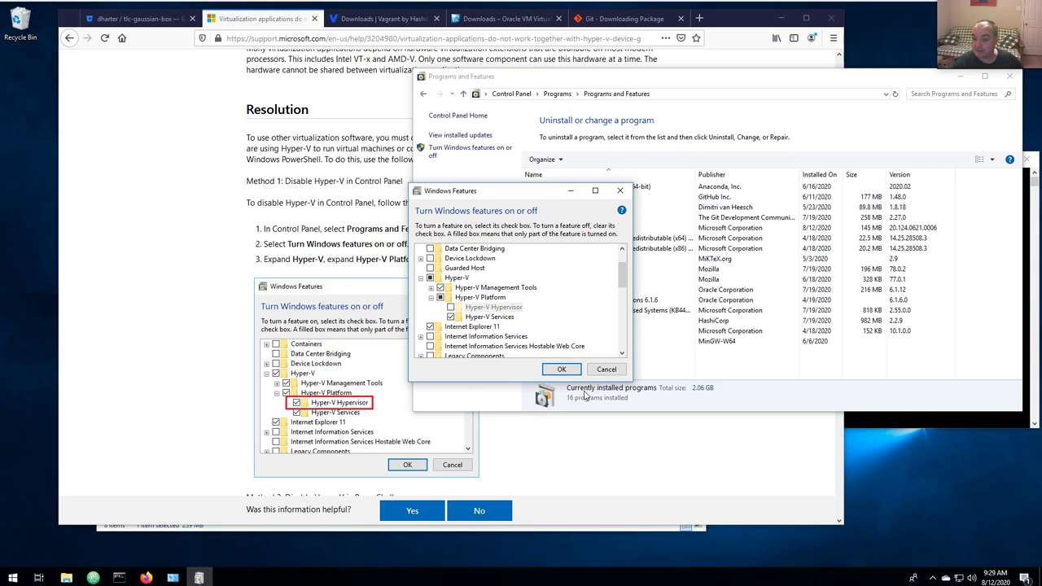
left_click(606, 371)
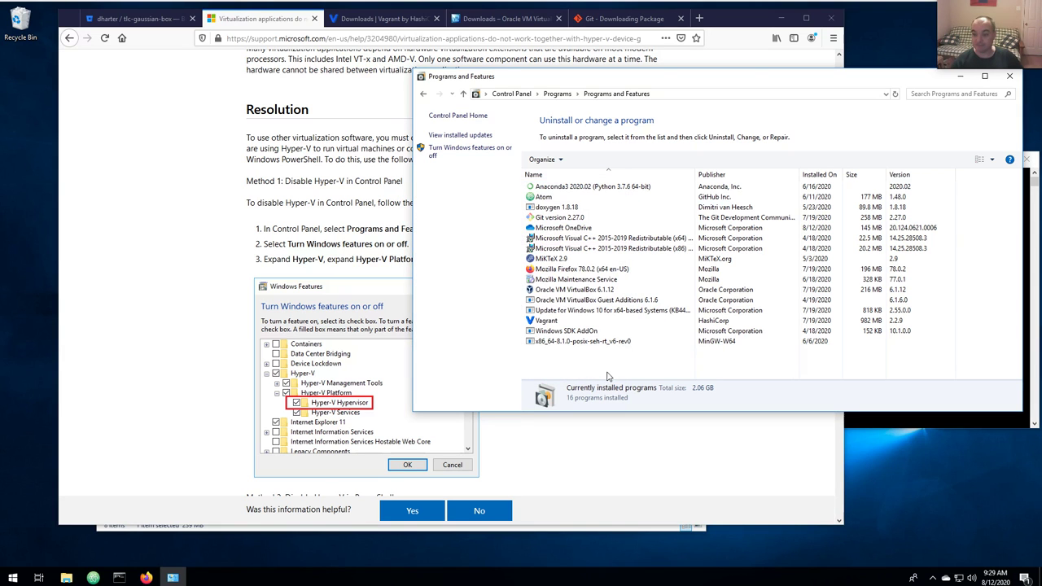
left_click(1009, 76)
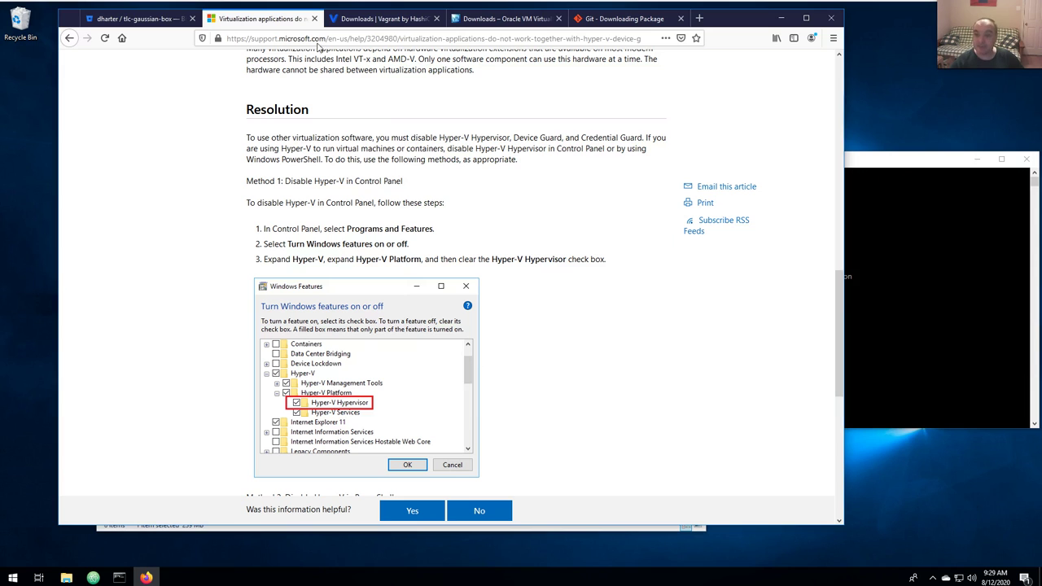
Scroll the README to section 4's clone steps: mkdir boxes, cd boxes, git clone tlc-gaussian-box.
left_click(848, 280)
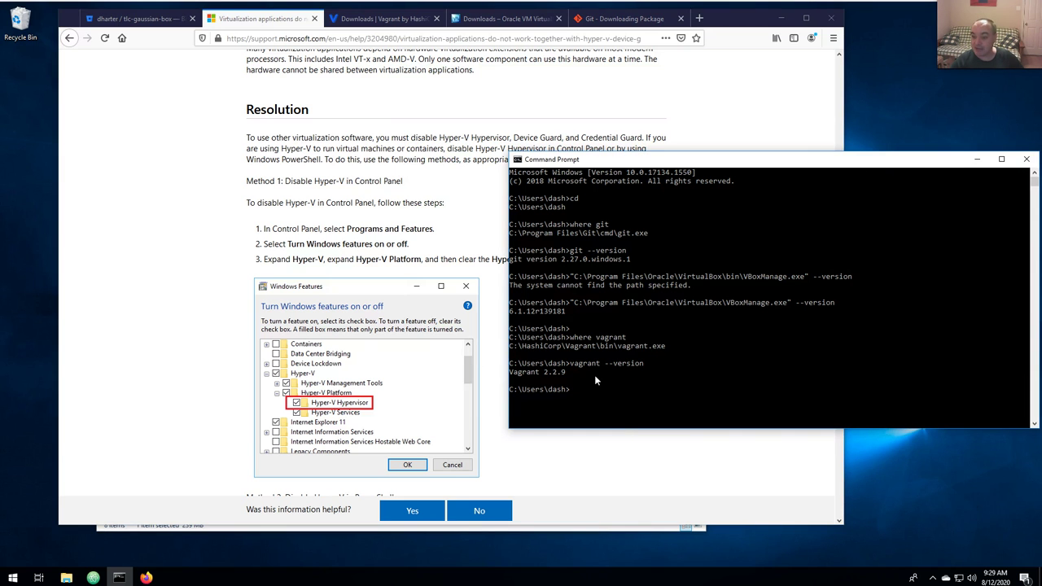
left_click(140, 18)
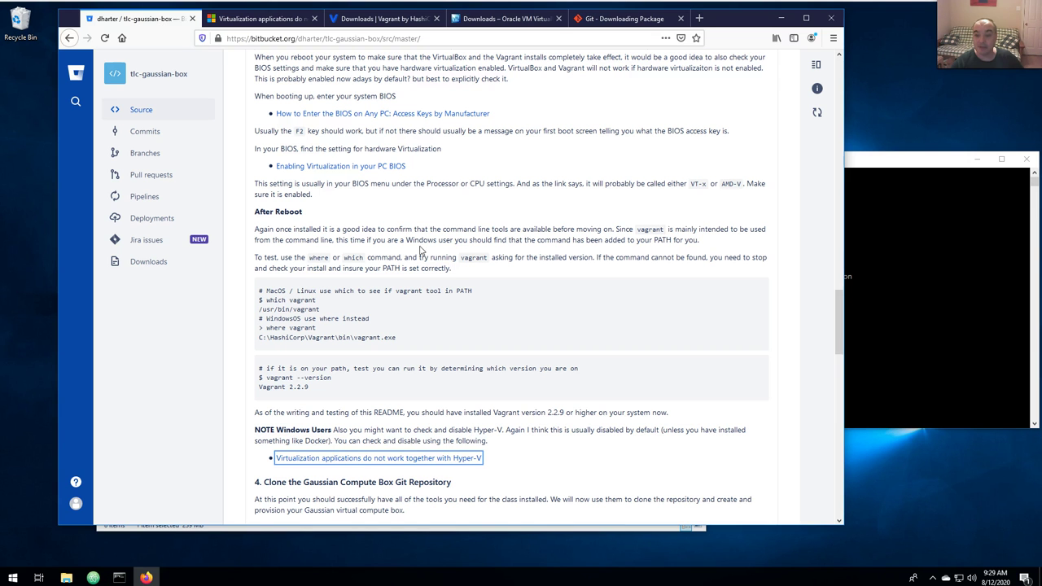
scroll(336, 212, "down", 3)
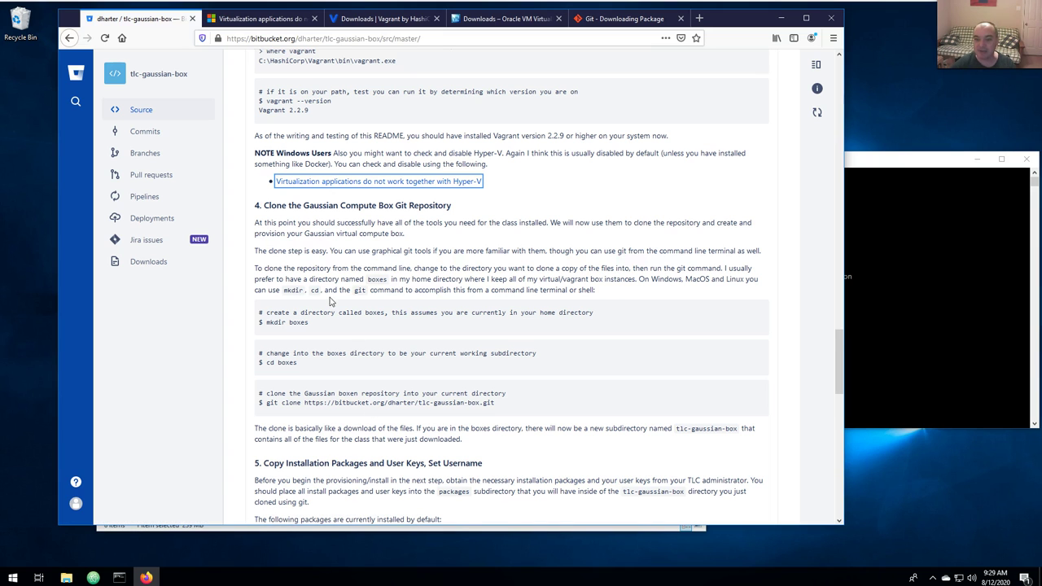
scroll(330, 301, "down", 4)
scroll(319, 222, "up", 4)
scroll(324, 312, "down", 3)
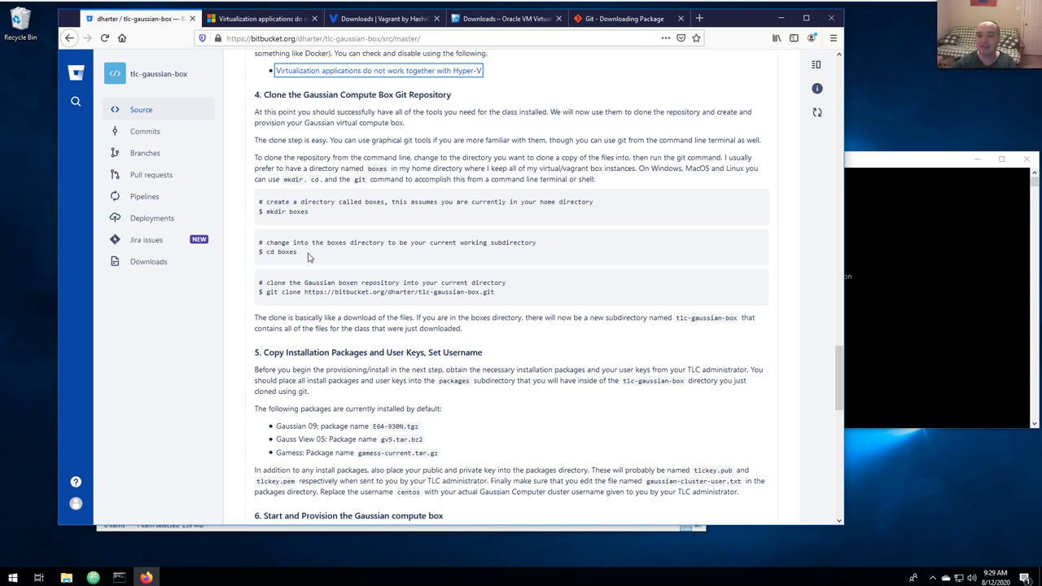
left_click(902, 228)
Run 'mkdir boxes' and view the new boxes folder in File Explorer's home folder.
left_click(706, 374)
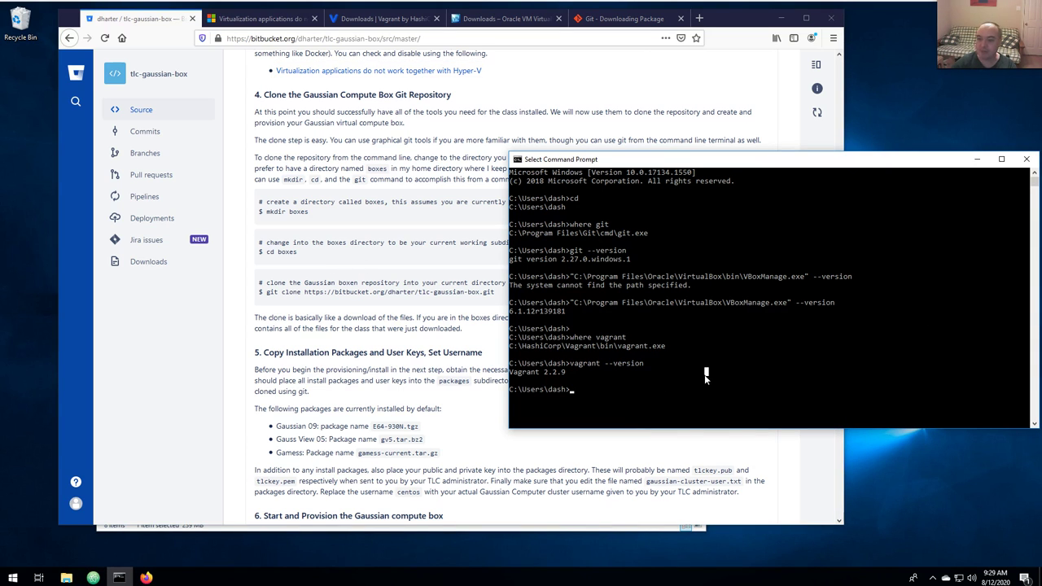
type("mkdir")
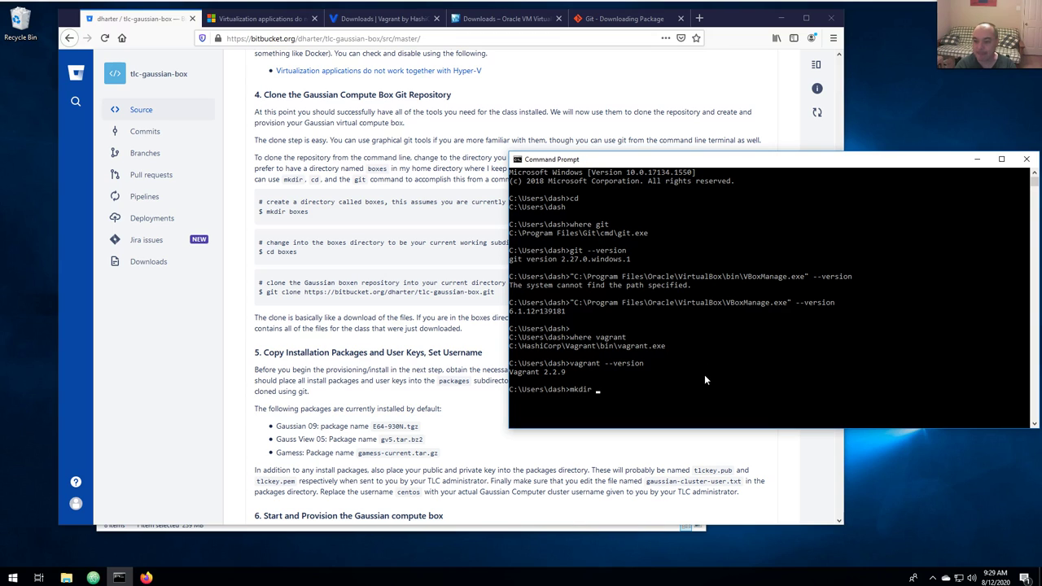
type(" boxes")
key("Return")
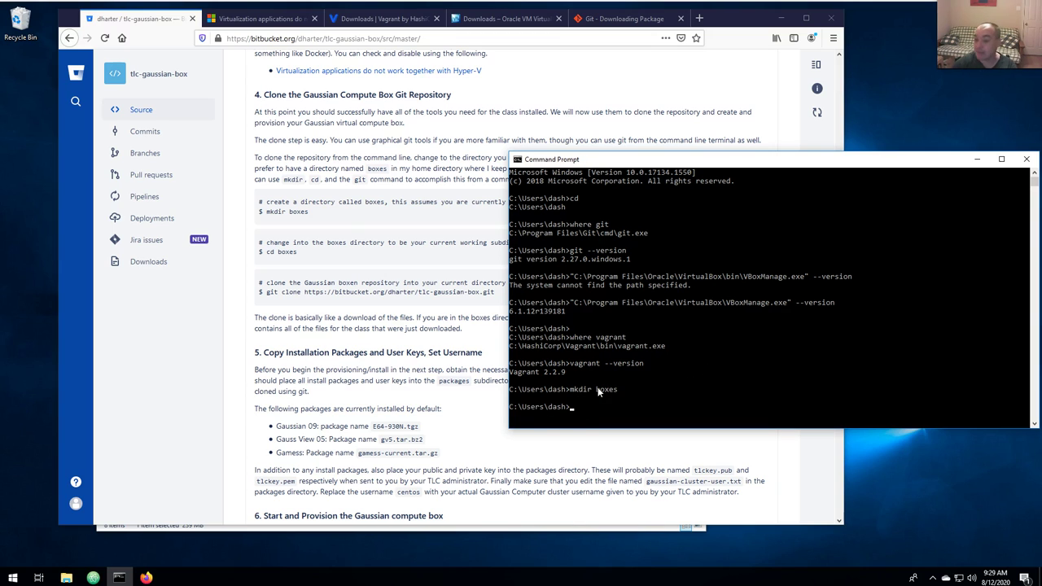
left_click(66, 578)
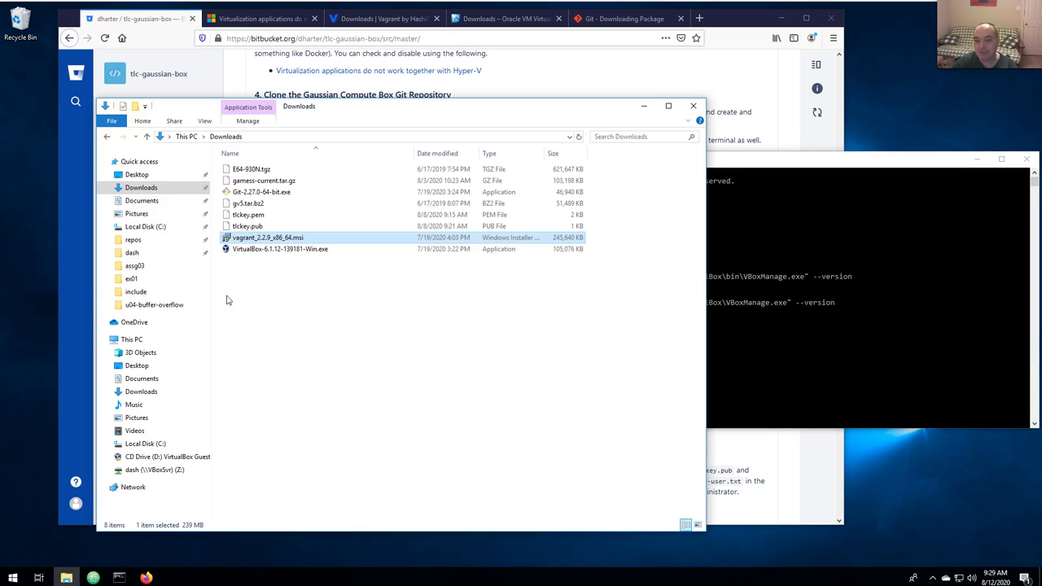
left_click(133, 253)
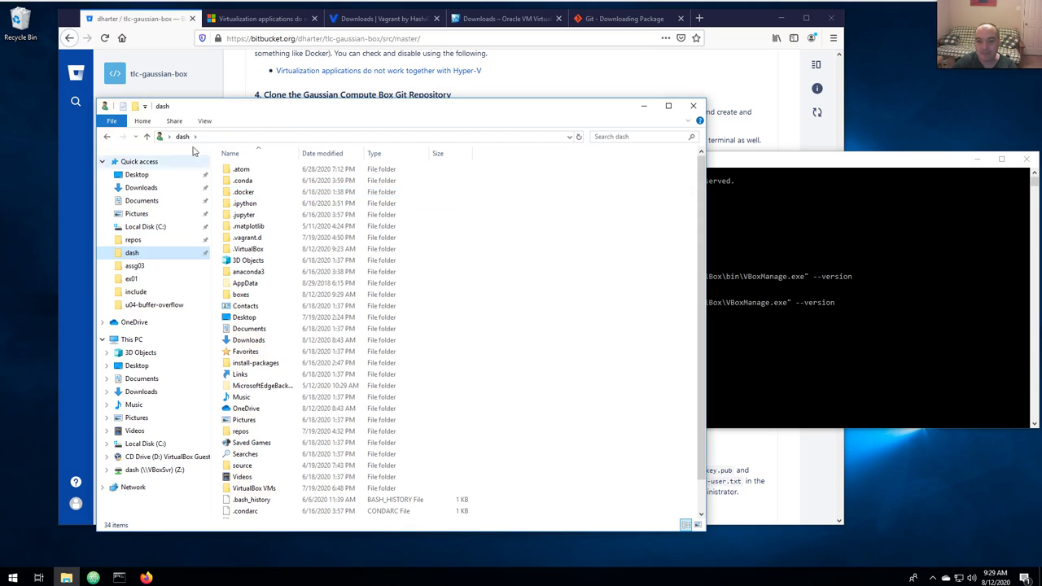
Make the File Explorer window taller and look through its File menu and Home ribbon.
scroll(338, 192, "down", 1)
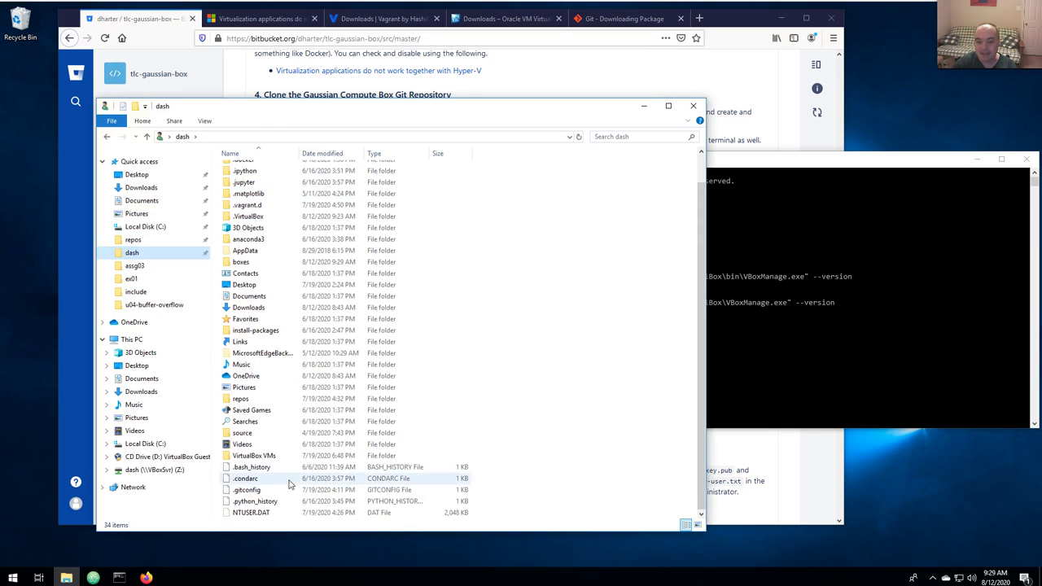
left_click(112, 124)
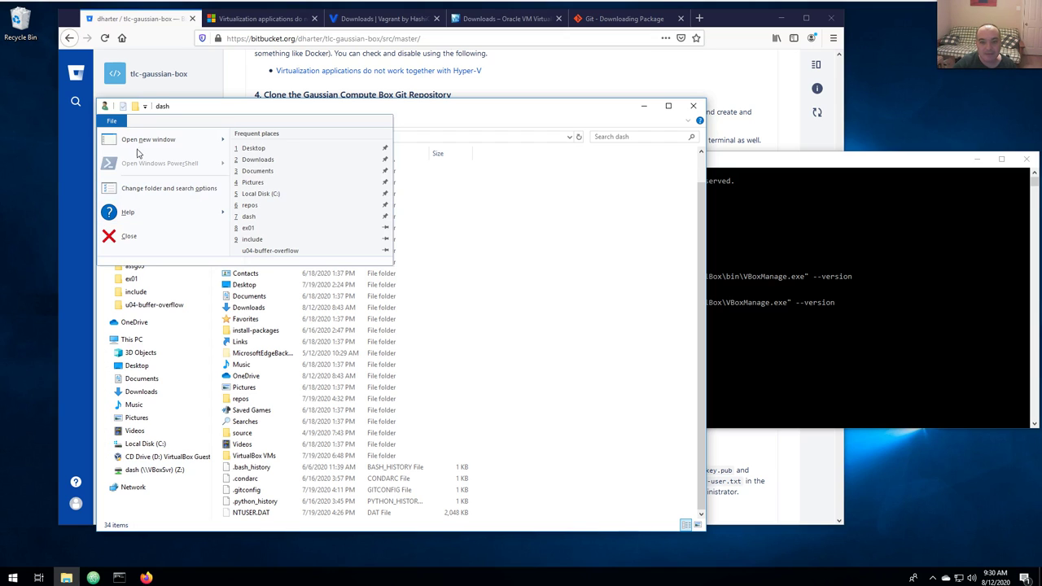
left_click(417, 248)
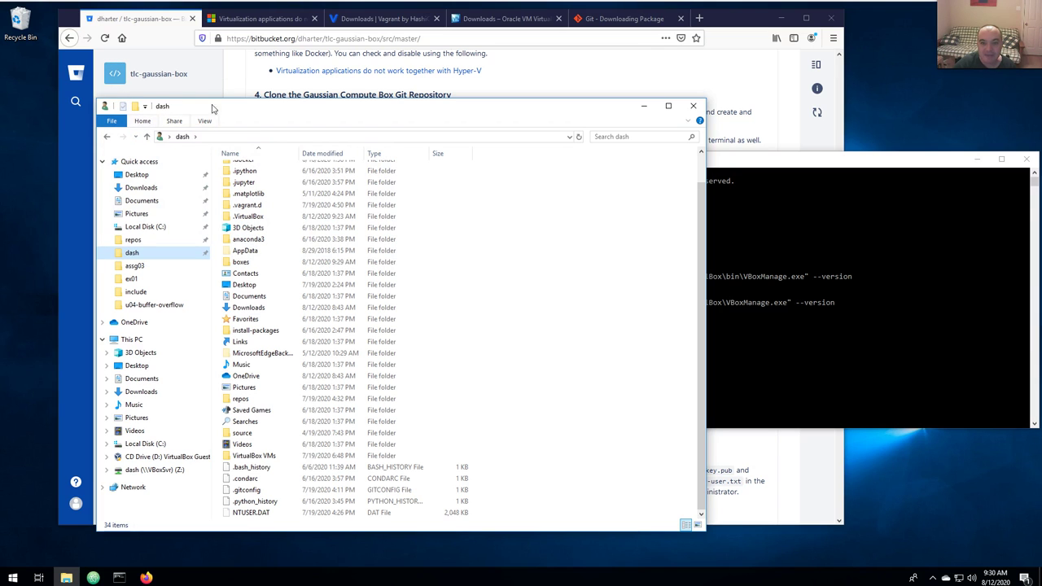
left_click_drag(231, 98, 240, 40)
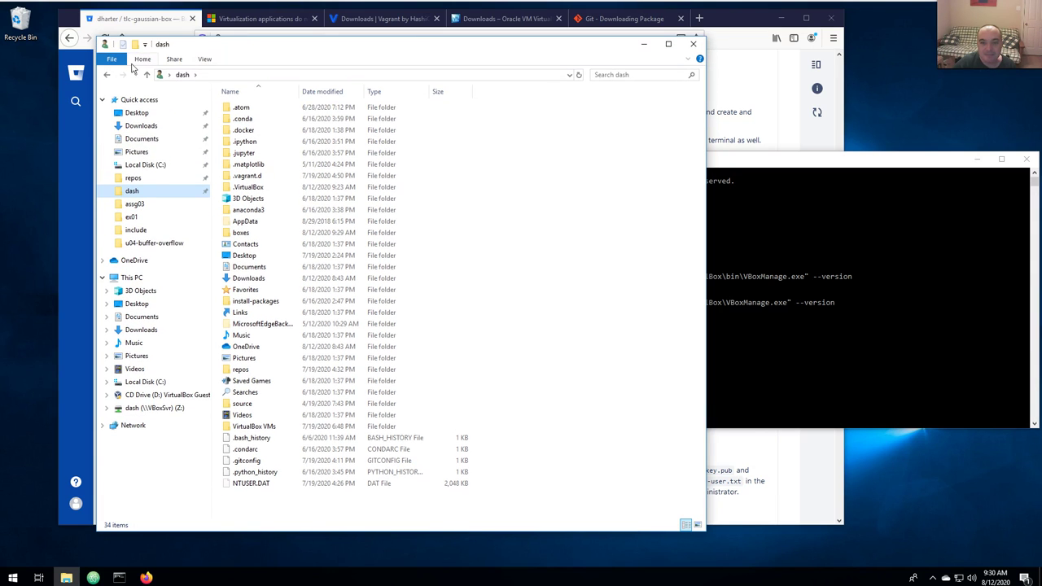
left_click(142, 62)
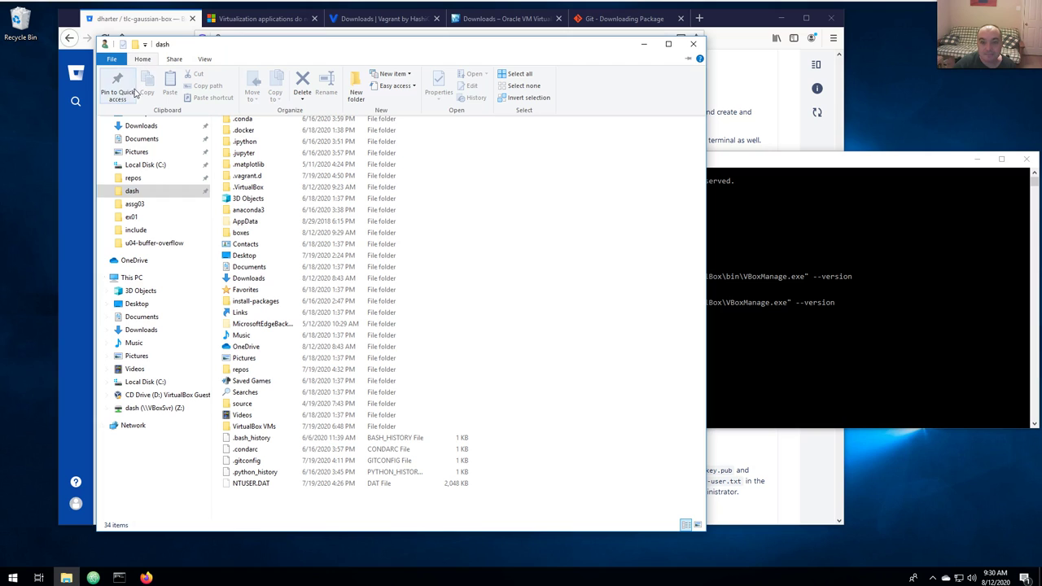
left_click(113, 62)
mouse_move(136, 81)
left_click(649, 252)
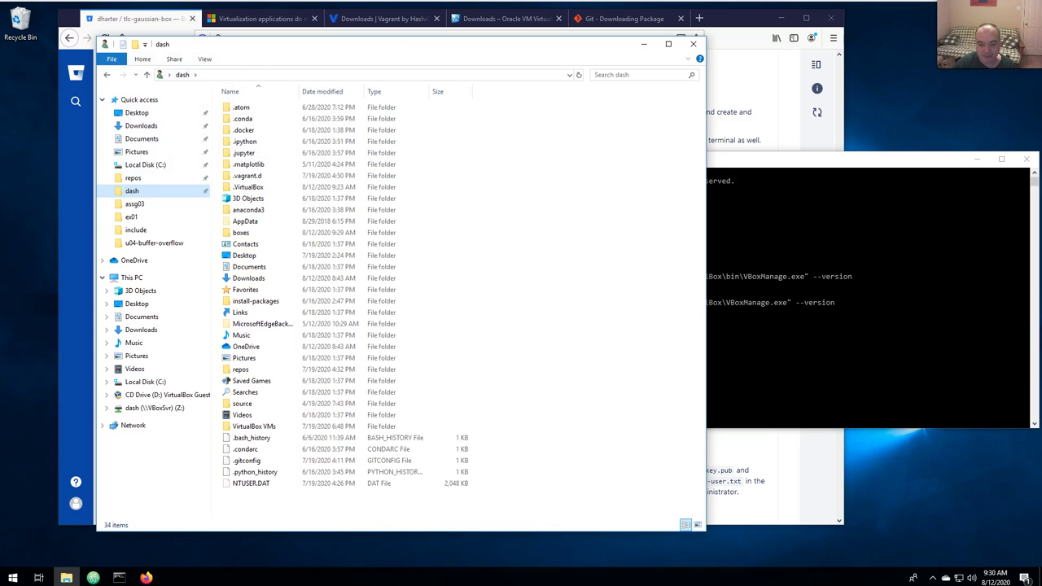
Create a new folder named otherboxes in the home folder.
right_click(257, 513)
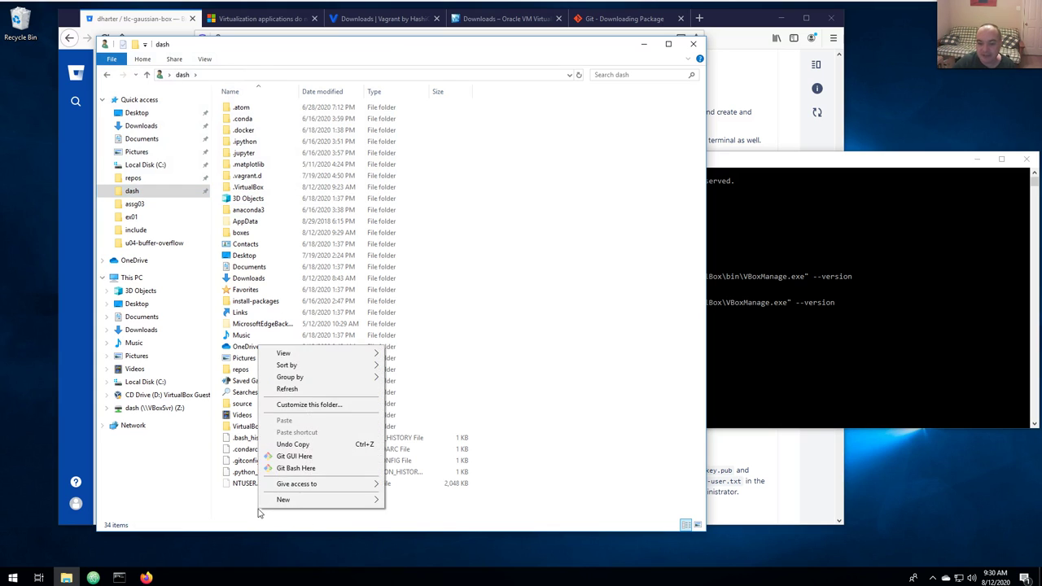
mouse_move(332, 507)
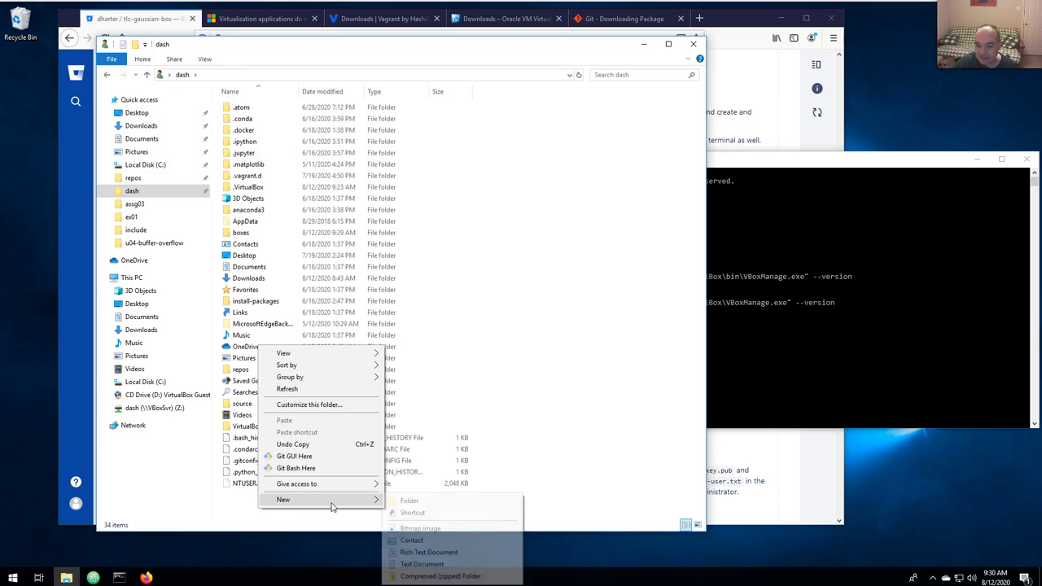
left_click(427, 500)
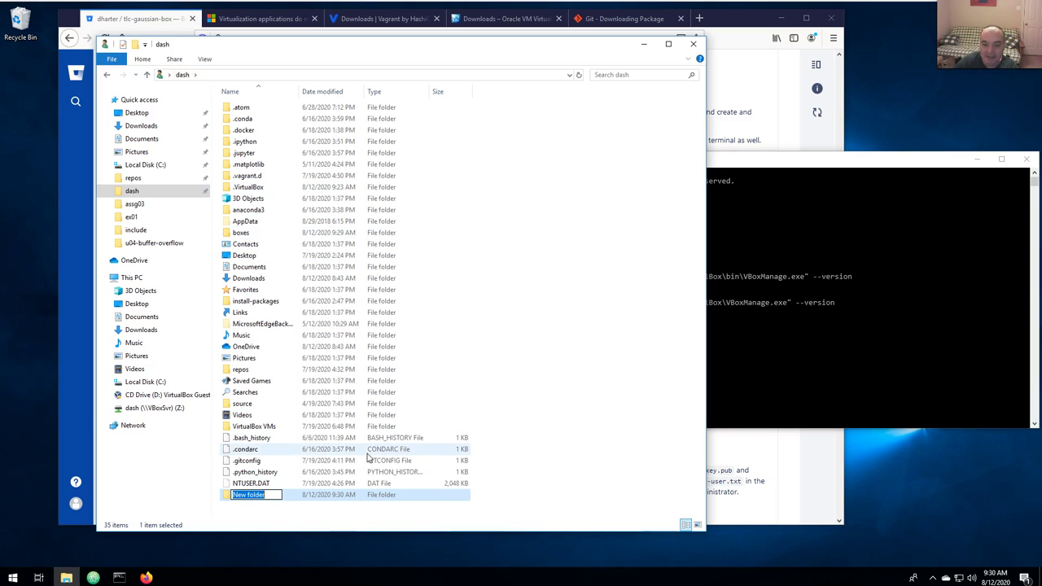
type("otherboxes")
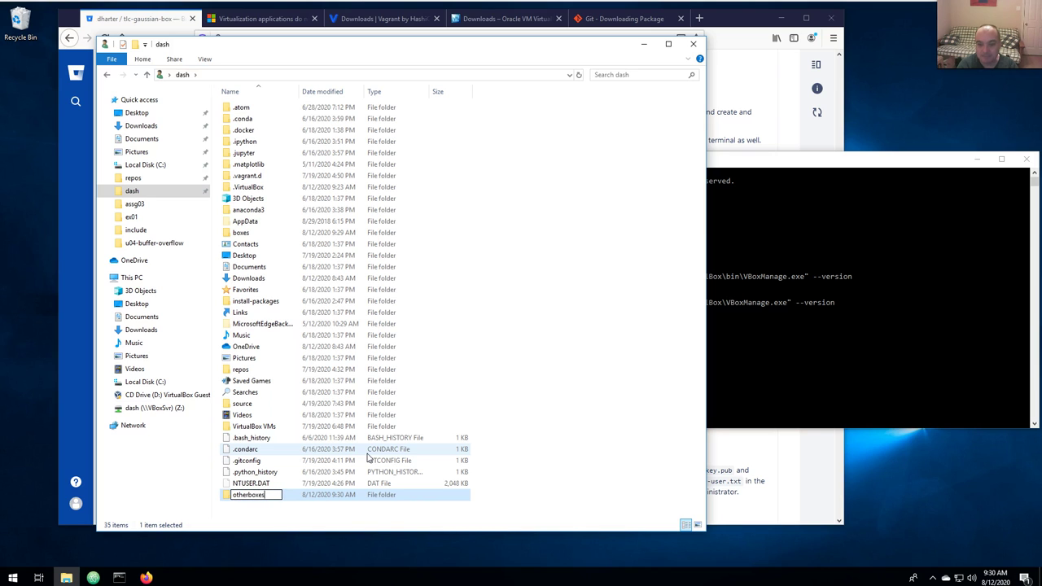
key("Return")
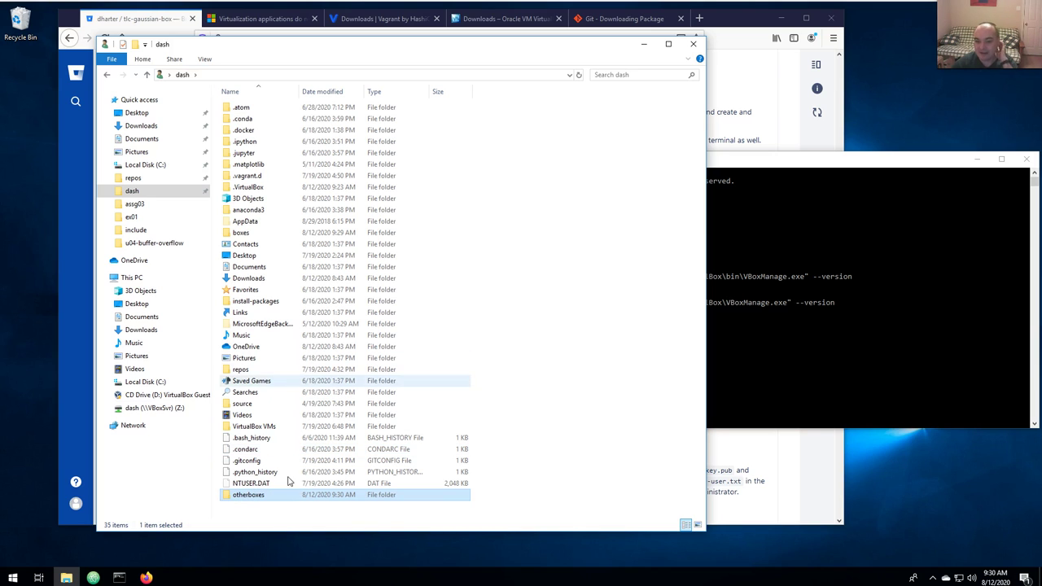
left_click(840, 390)
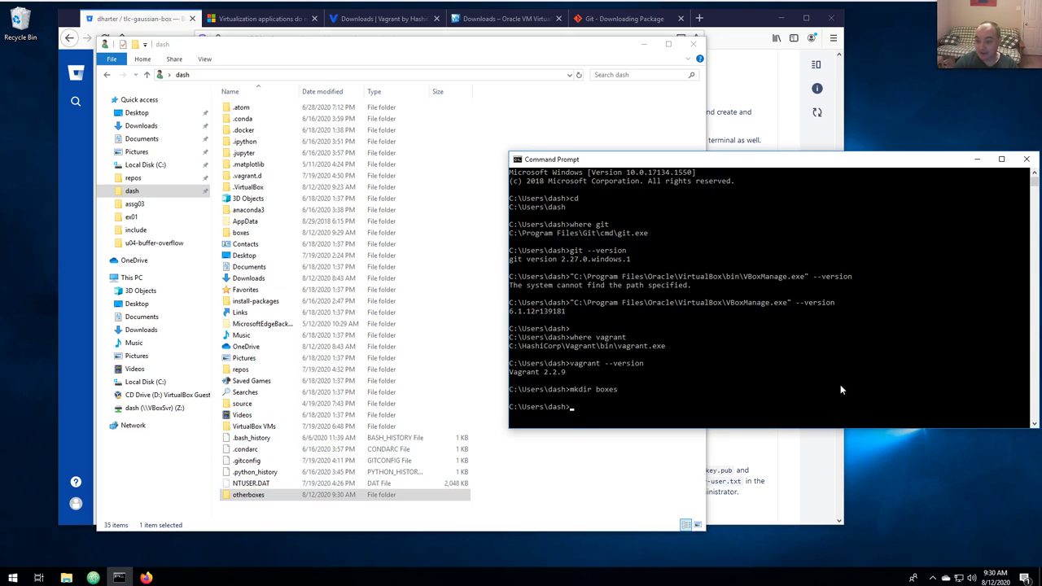
List the home folder with dir to confirm the boxes and otherboxes folders exist.
key("Return")
key("Return")
type("dir")
key("Return")
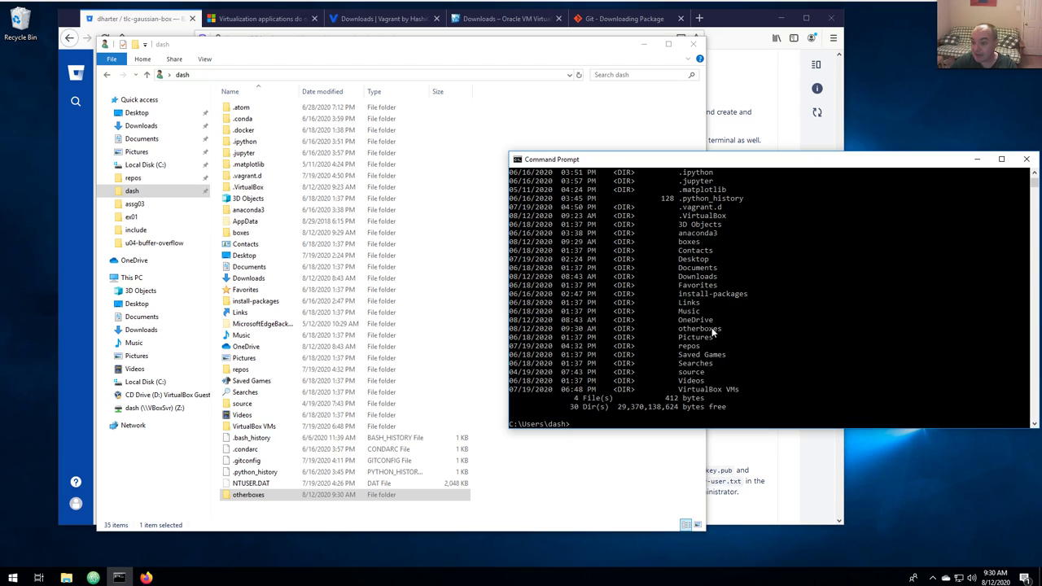
Change into the boxes directory and bring the Bitbucket README back to the front.
type("cd boxes")
key("Return")
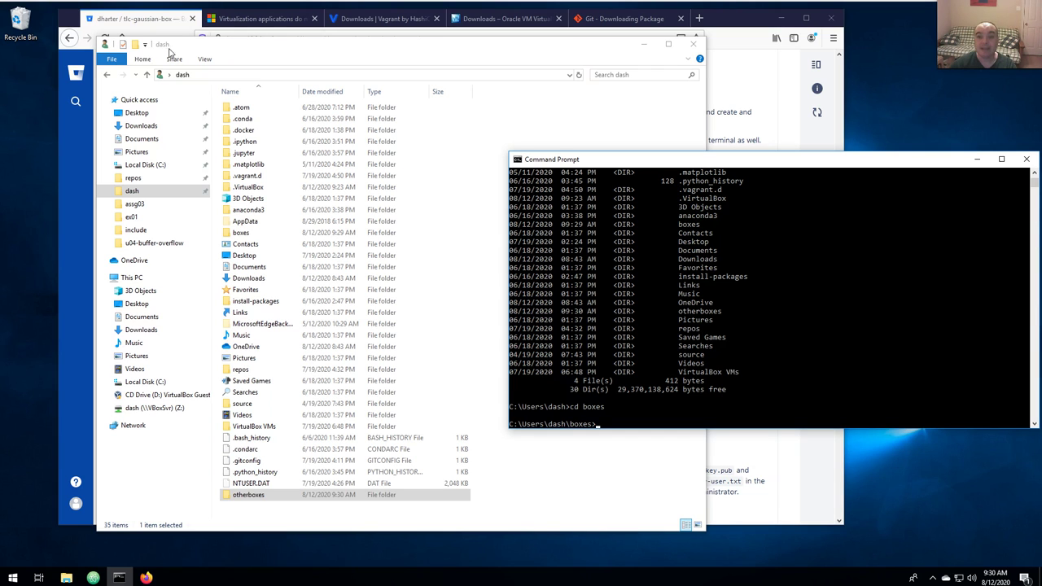
left_click(127, 25)
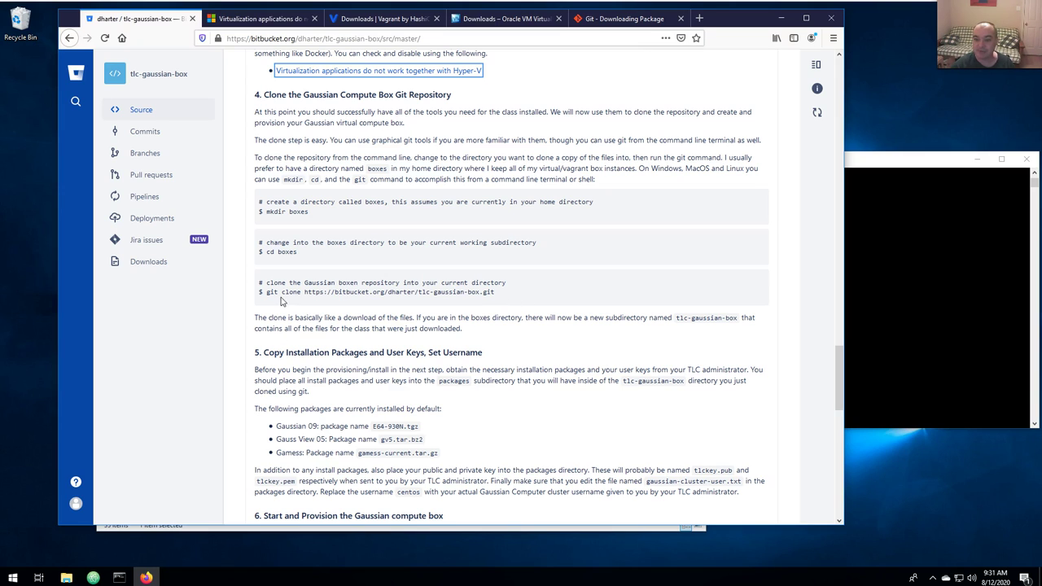
Copy the README's git clone command for tlc-gaussian-box and run it in the boxes folder.
left_click_drag(262, 293, 276, 293)
left_click(316, 293)
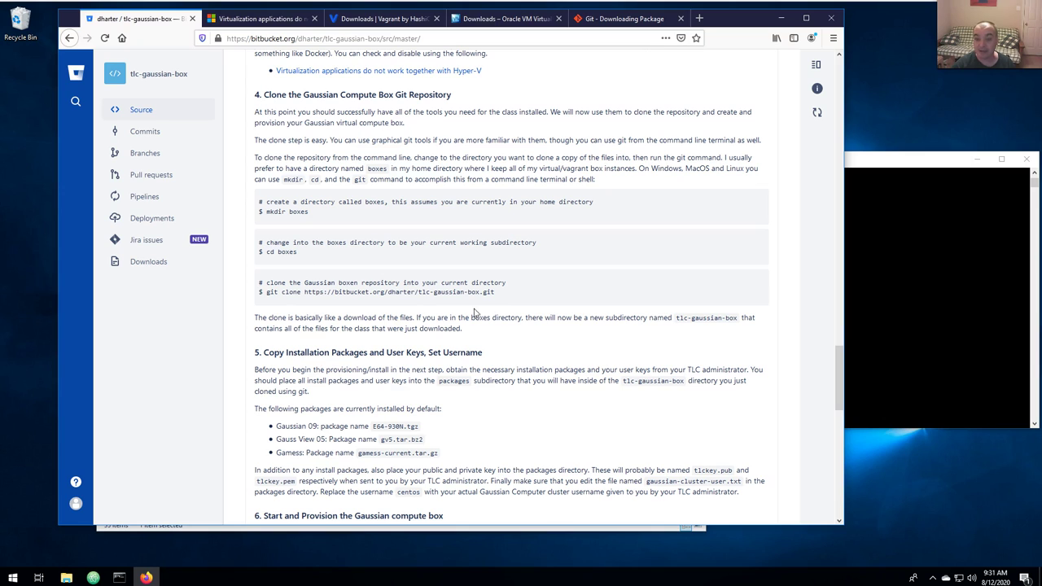
left_click_drag(264, 292, 496, 298)
key("ctrl+c")
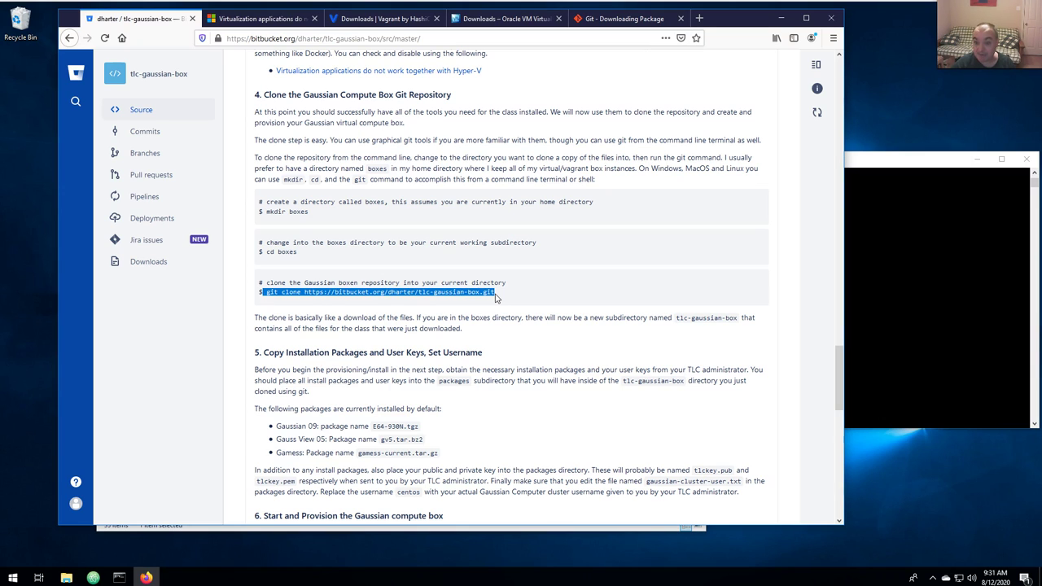
left_click(779, 329)
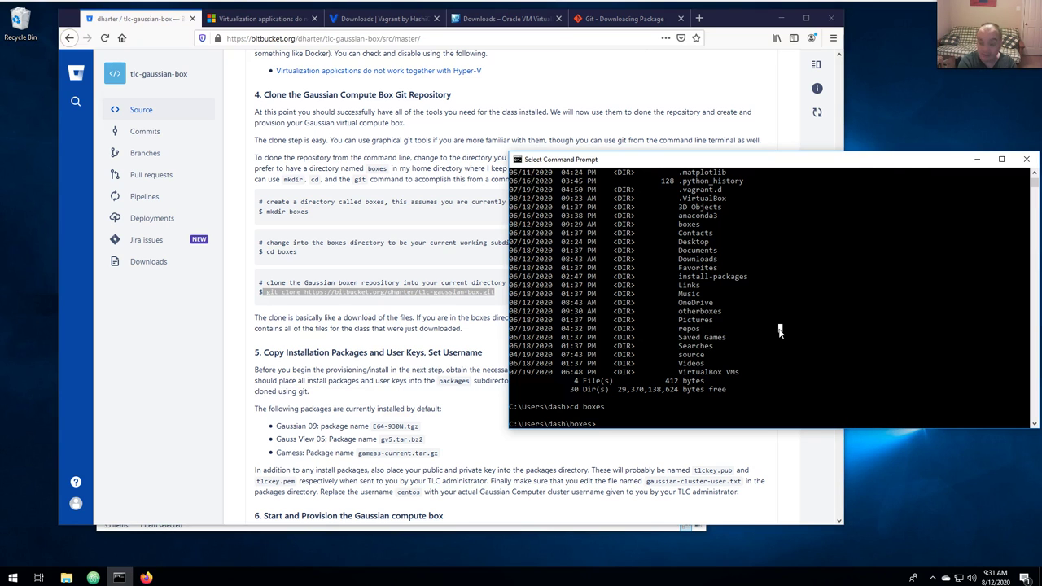
key("ctrl+v")
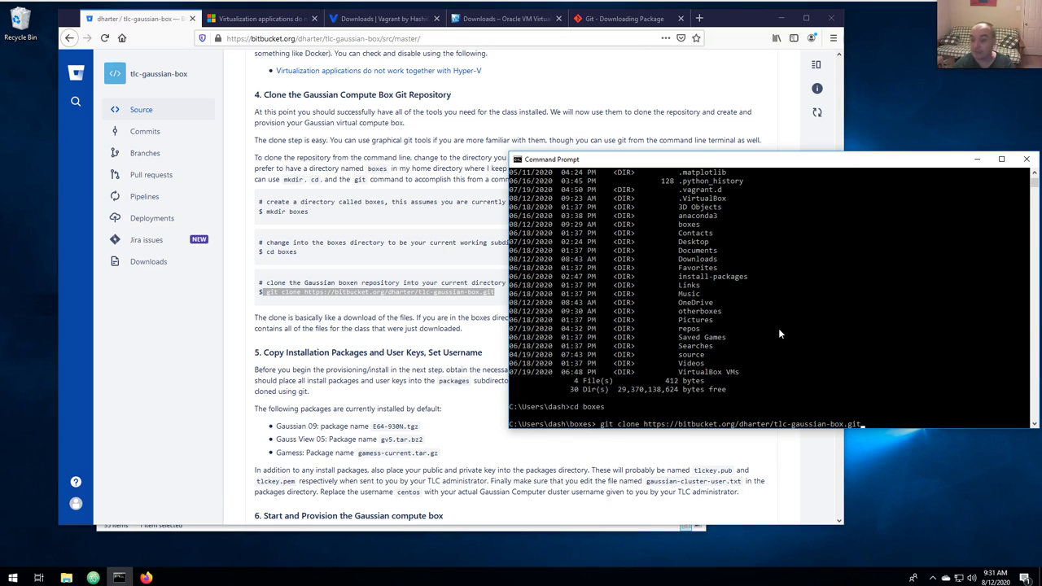
key("Return")
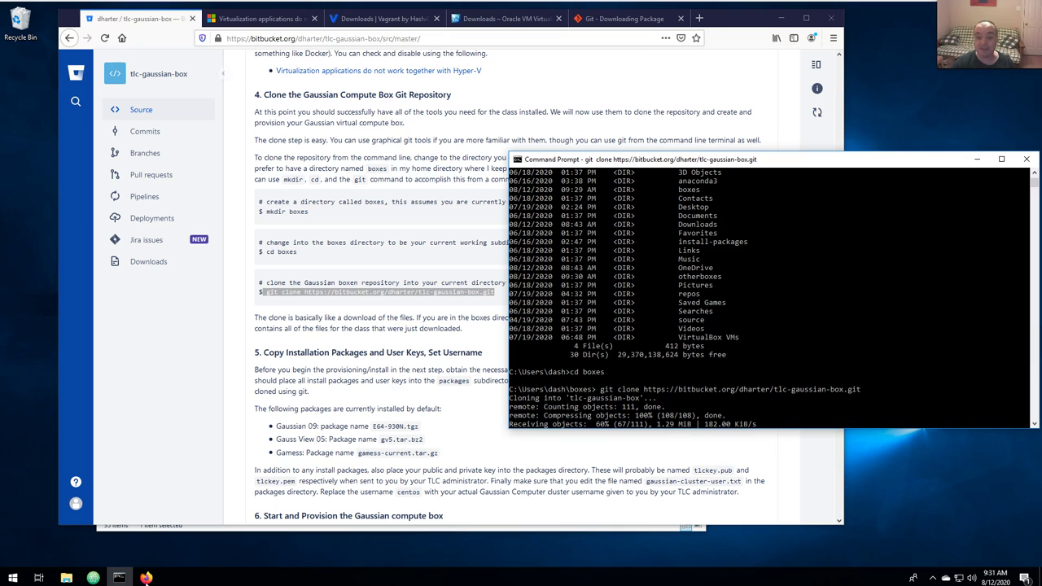
left_click(156, 530)
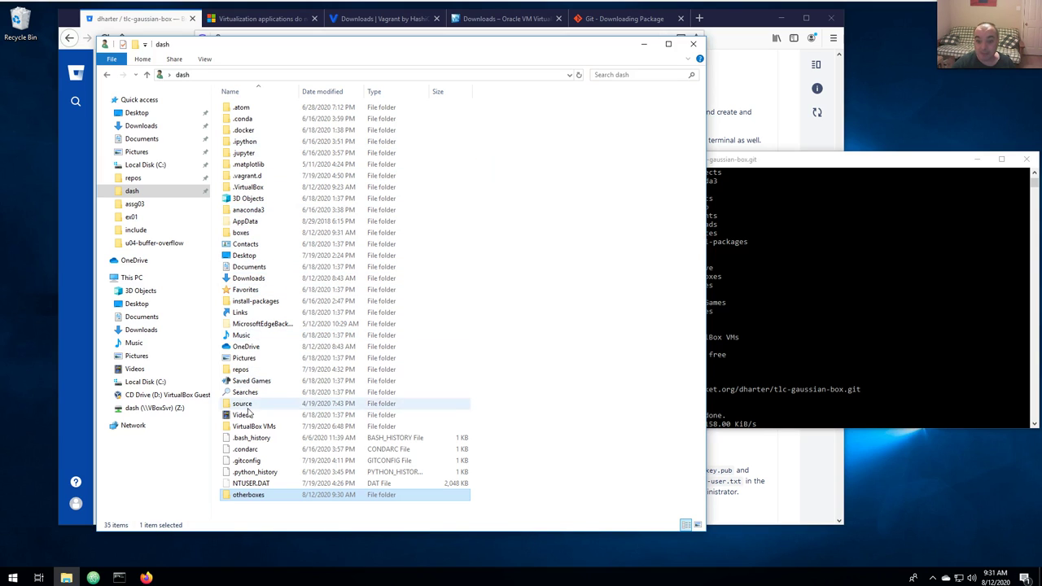
Open boxes in File Explorer and check the new tlc-gaussian-box folder while the clone finishes.
double_click(242, 233)
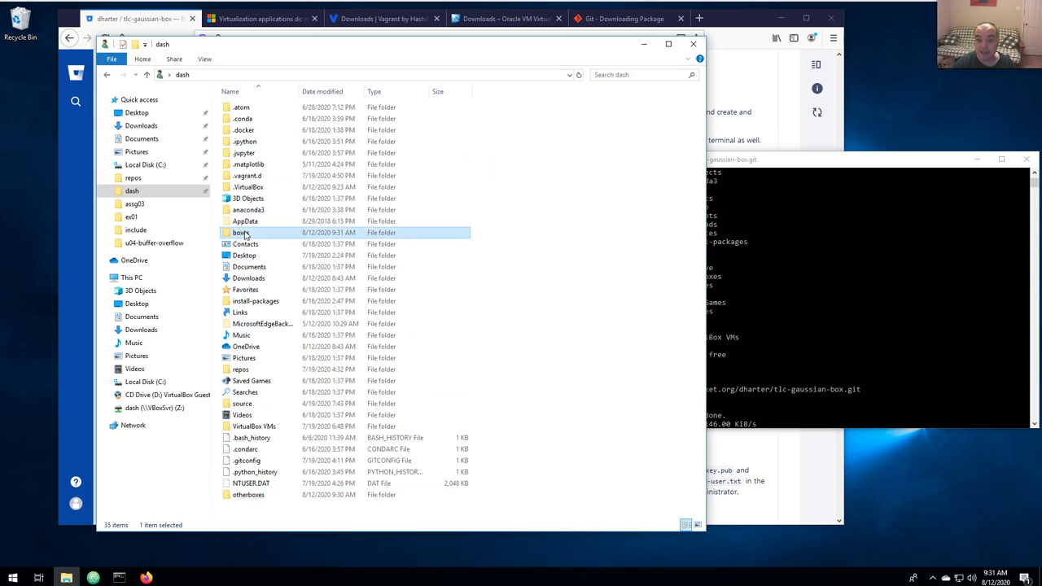
left_click(851, 165)
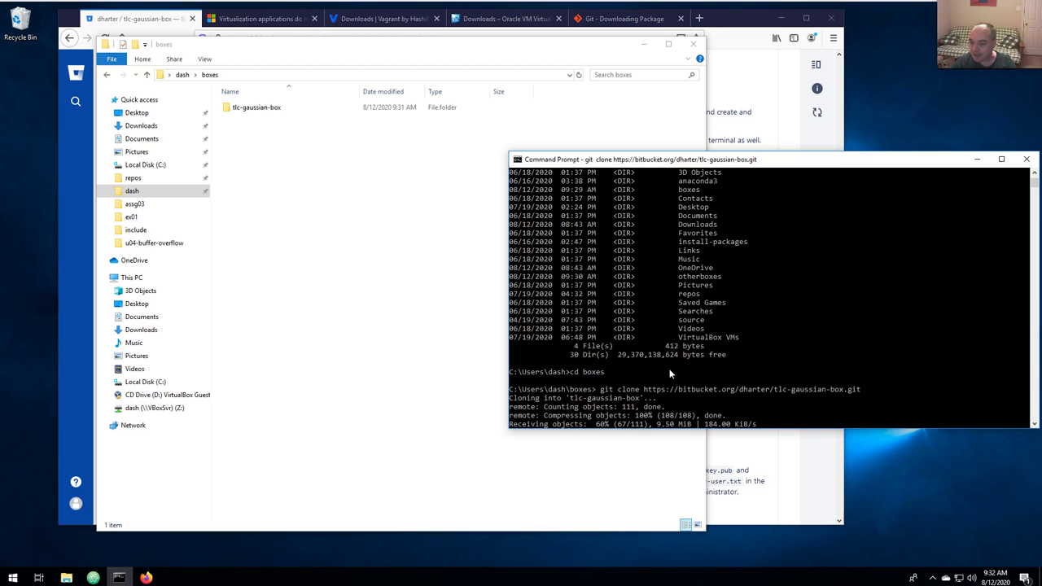
double_click(251, 108)
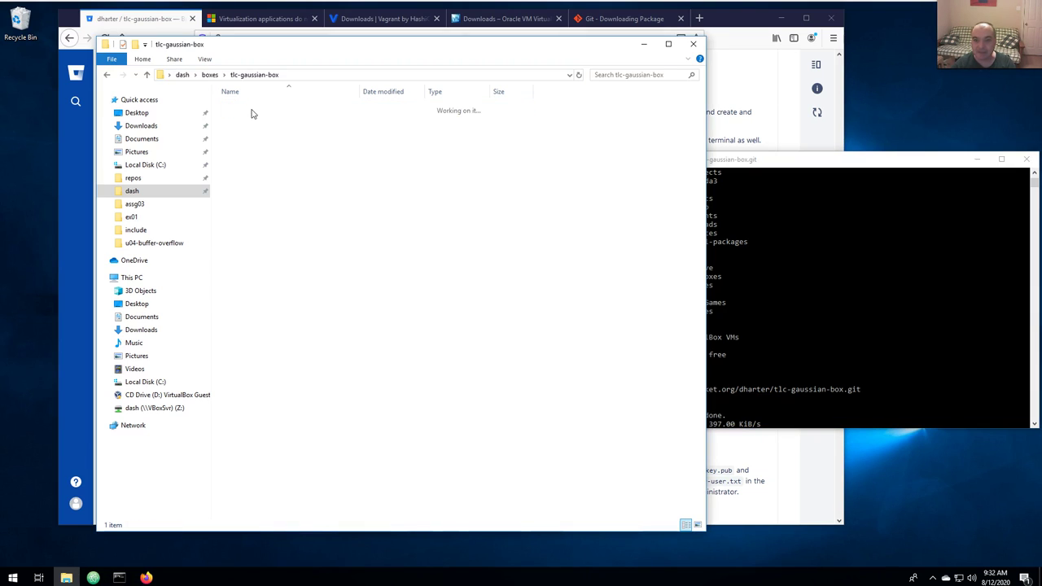
left_click(214, 77)
left_click(885, 329)
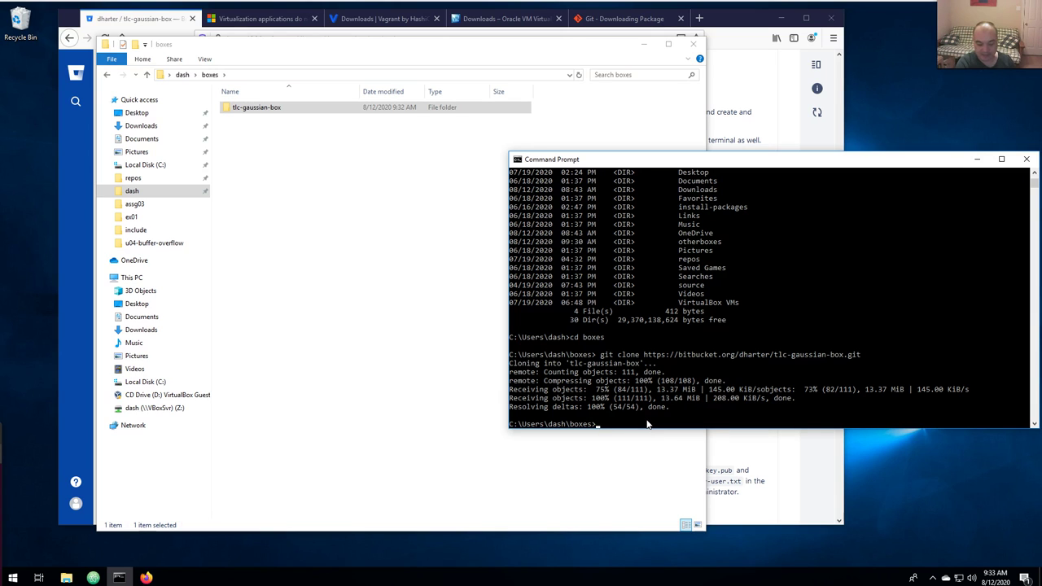
List the boxes folder and change into tlc-gaussian-box using tab completion.
left_click(709, 363)
type("c")
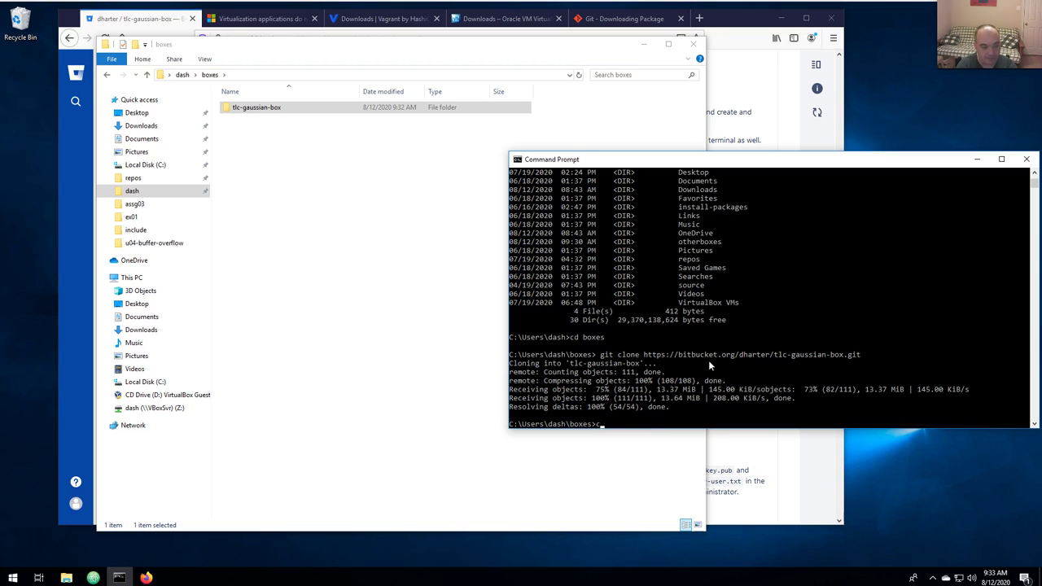
type("ir")
key("Return")
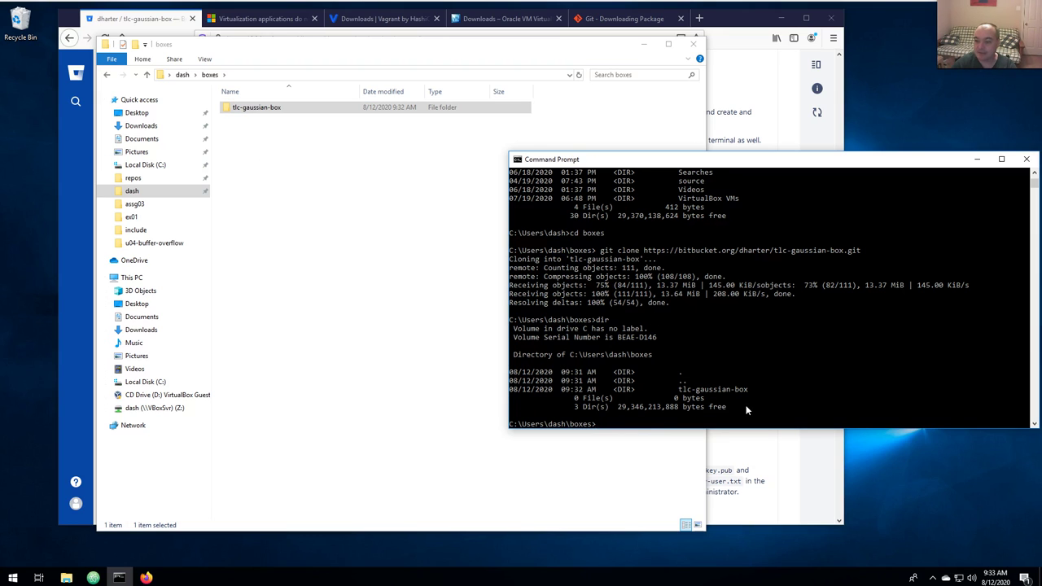
type("c")
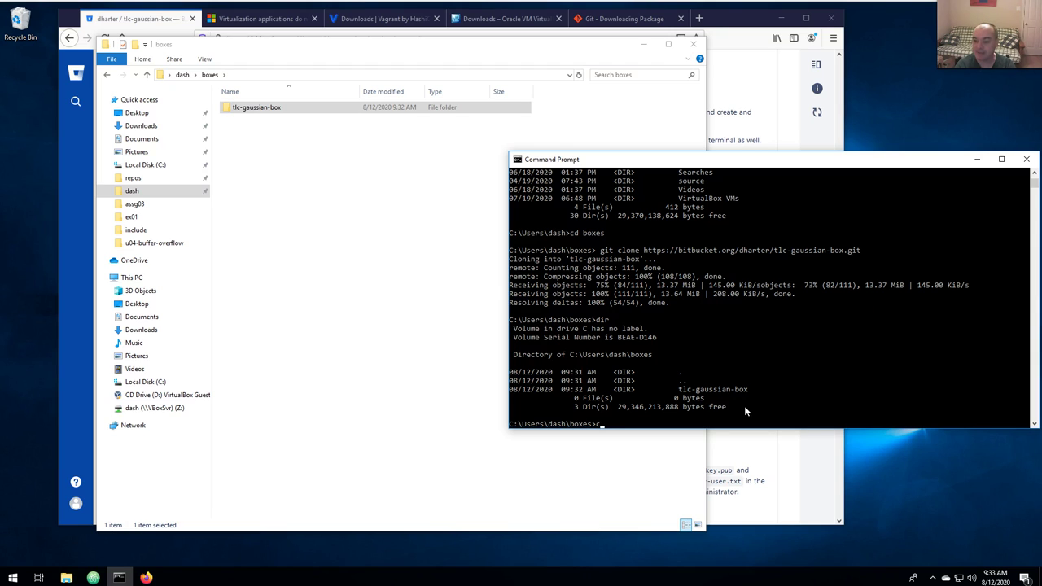
type("d tlc")
key("Tab")
key("Return")
List the cloned repository's files with dir and open tlc-gaussian-box in File Explorer.
type("dir")
key("Return")
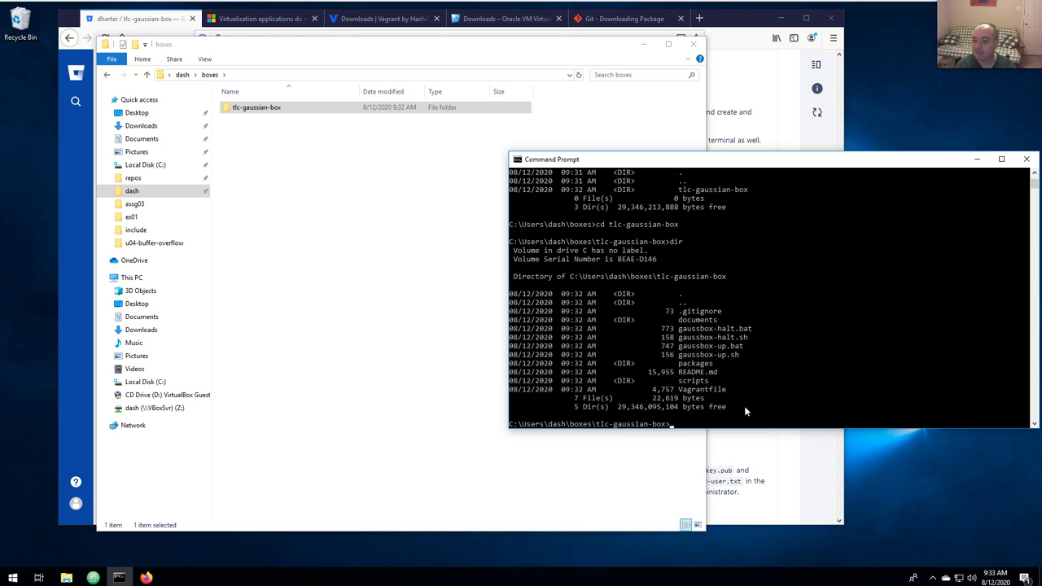
left_click(315, 170)
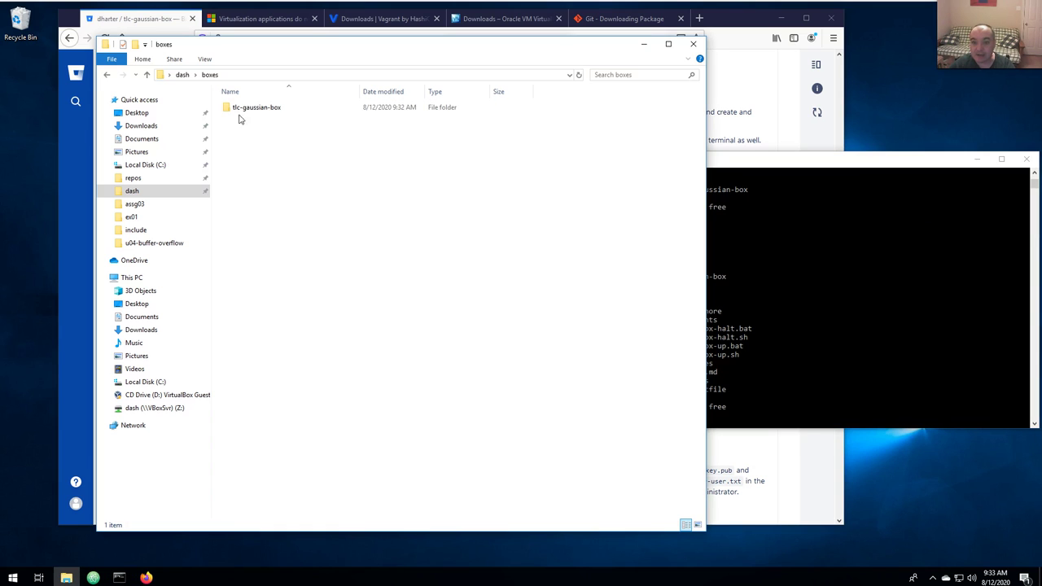
double_click(238, 109)
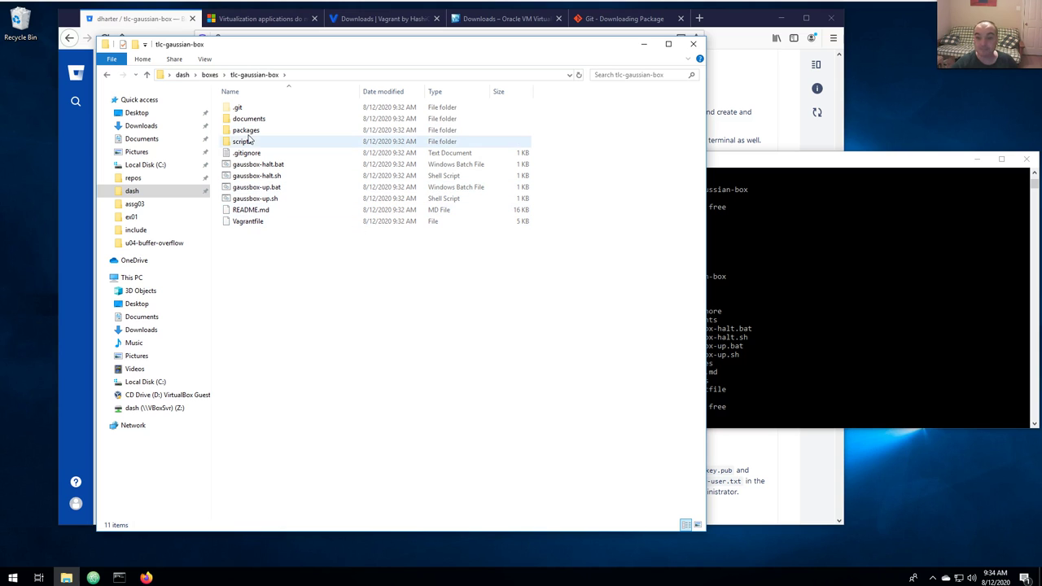
Read README section 5 on copying install packages and keys into the packages folder.
key("alt+Tab")
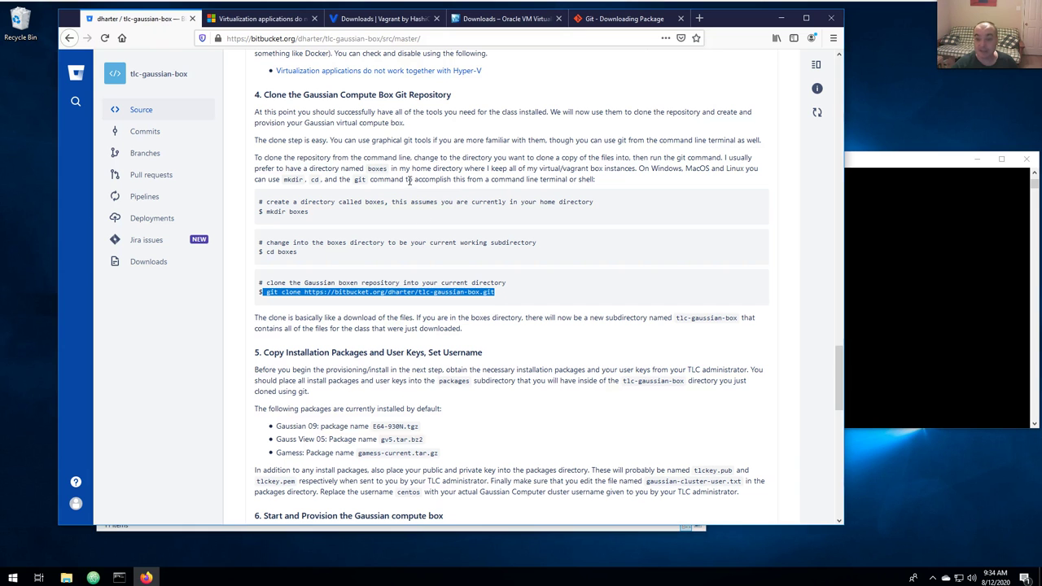
scroll(381, 285, "down", 3)
scroll(295, 150, "up", 4)
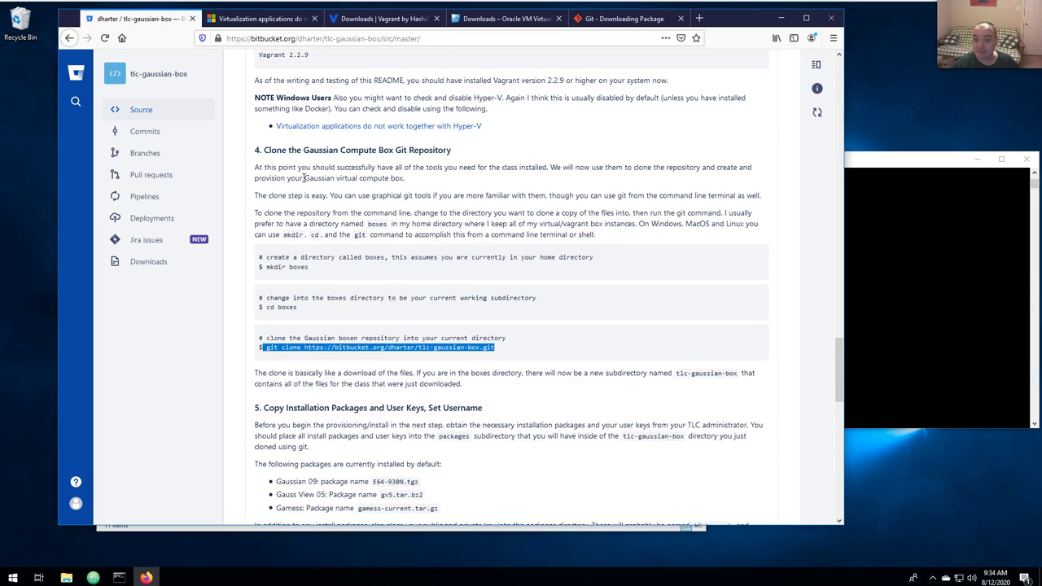
scroll(300, 173, "down", 4)
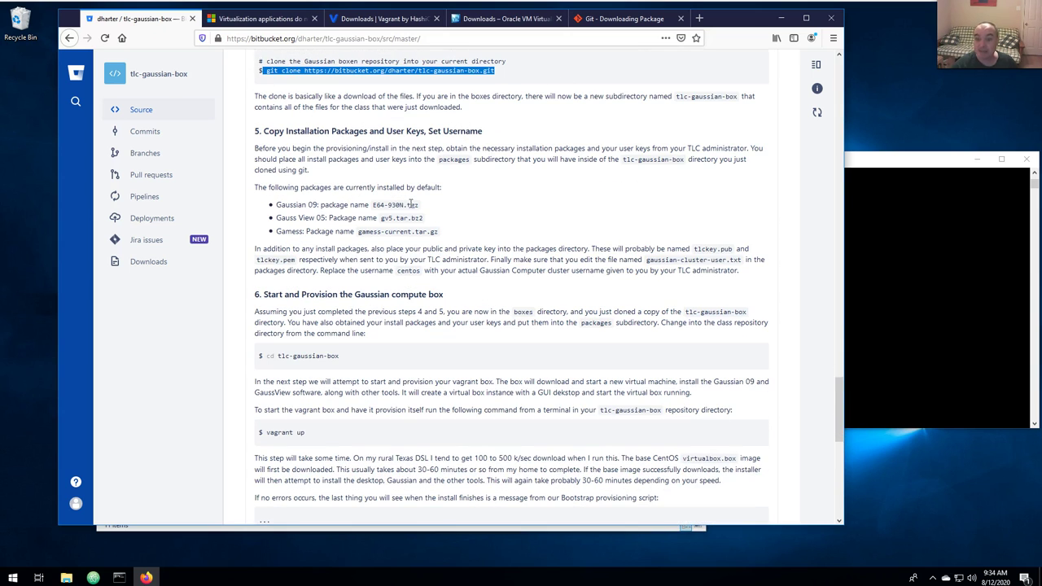
left_click(929, 299)
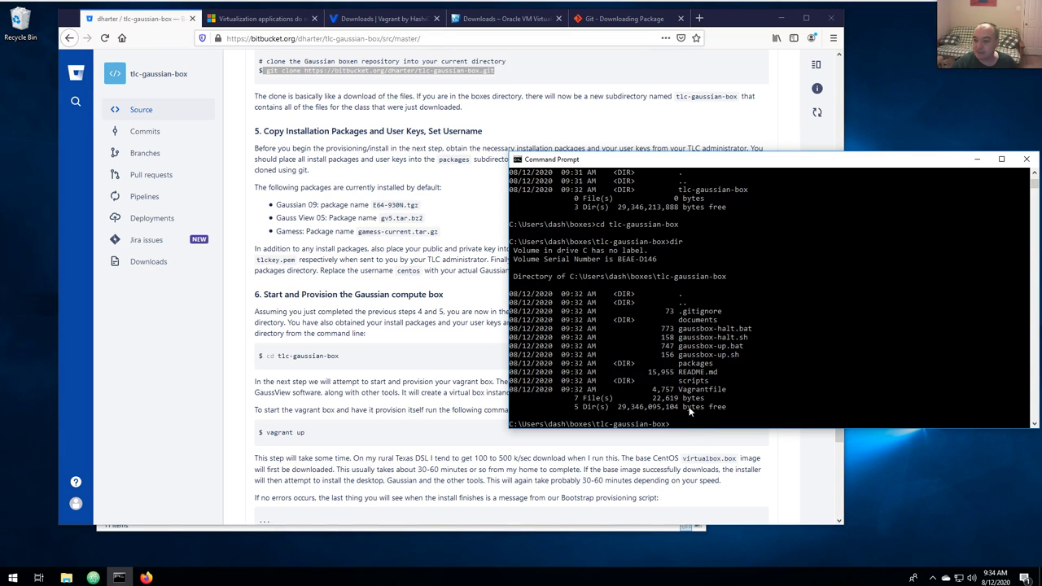
left_click(442, 170)
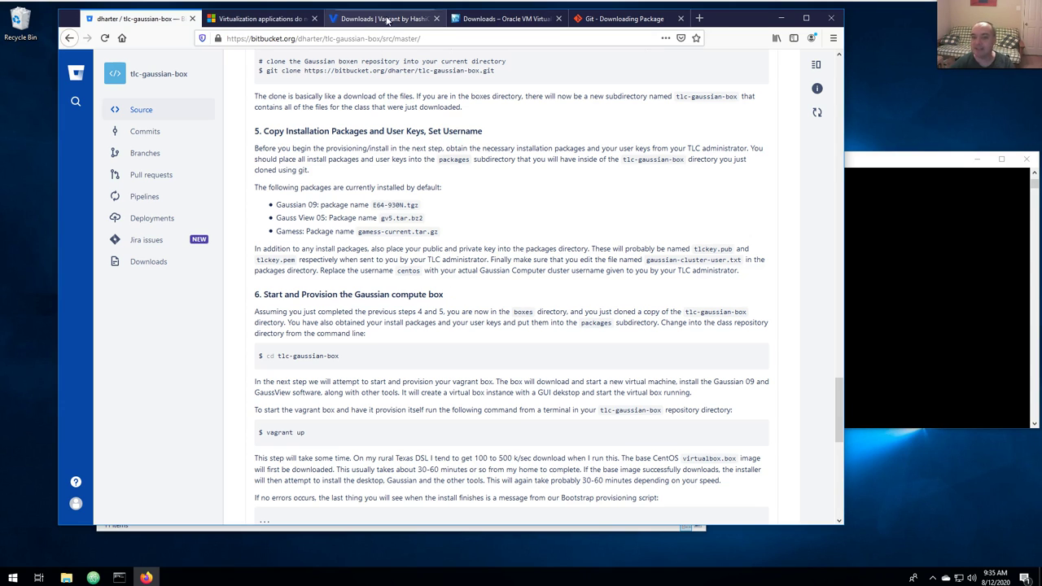
left_click(698, 18)
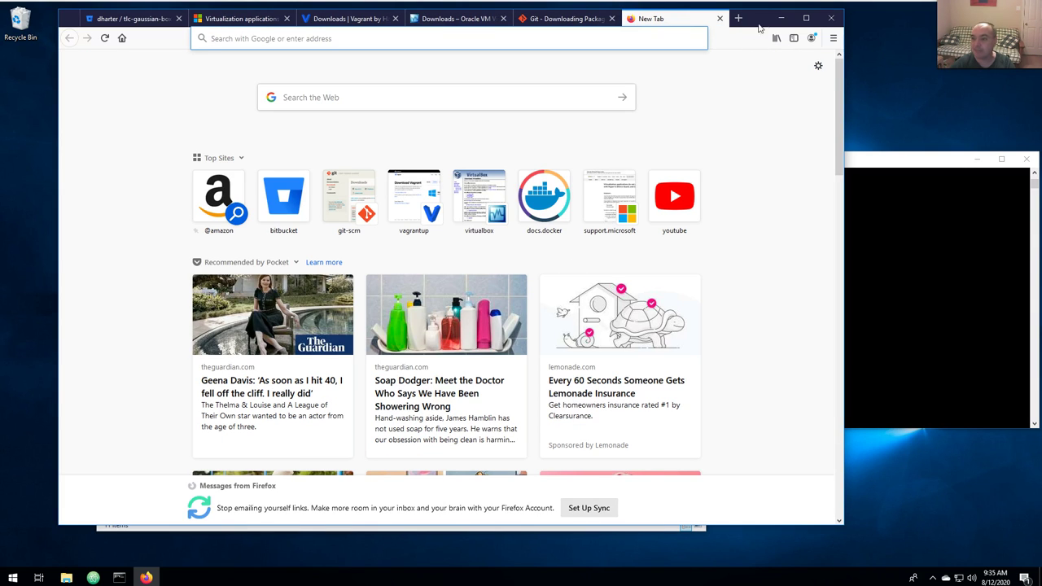
left_click(719, 17)
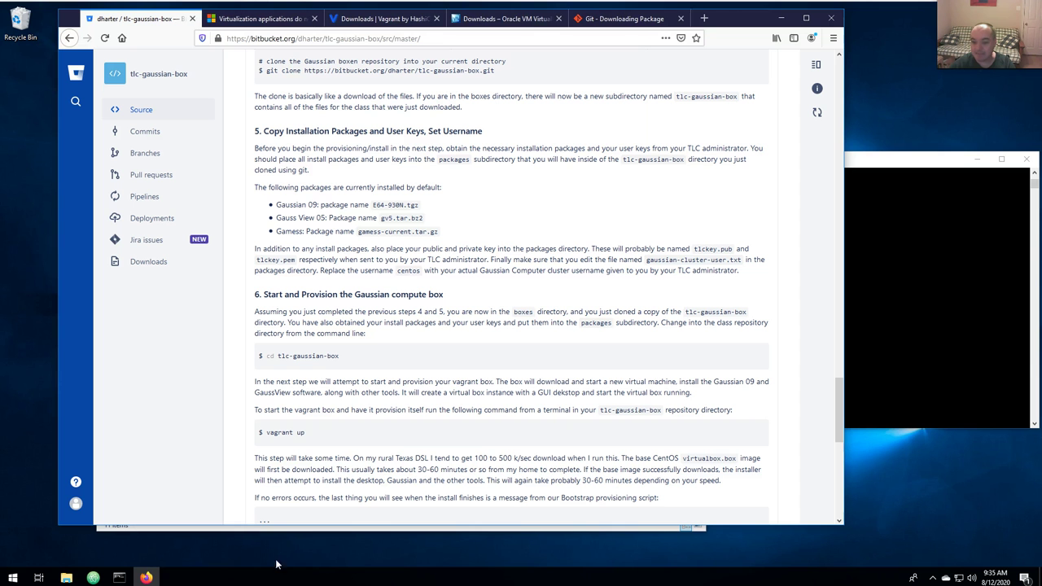
left_click(128, 527)
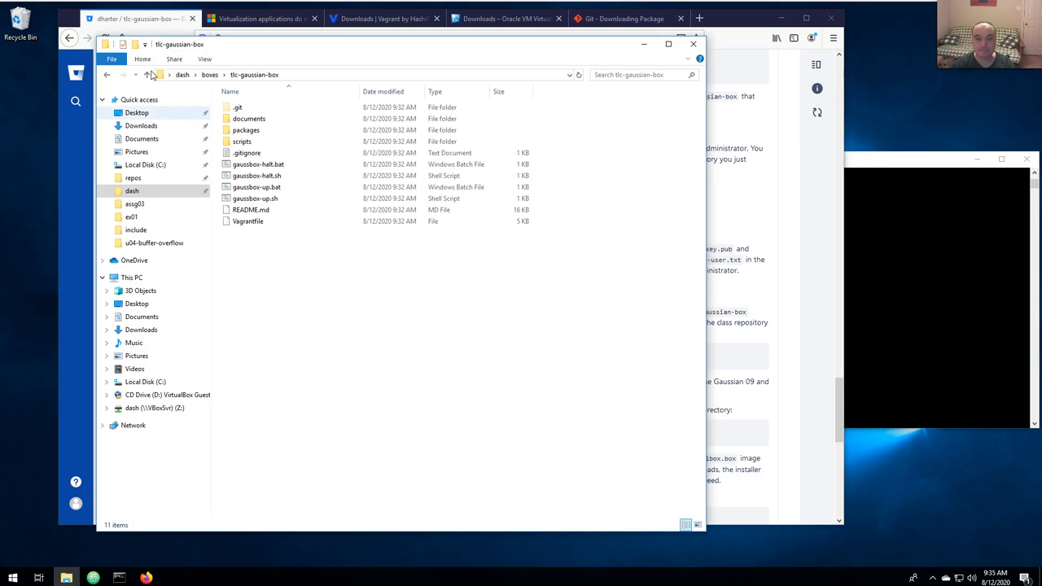
Open a second Explorer window on Downloads and select the three Gaussian packages and two tlckey files.
left_click(118, 65)
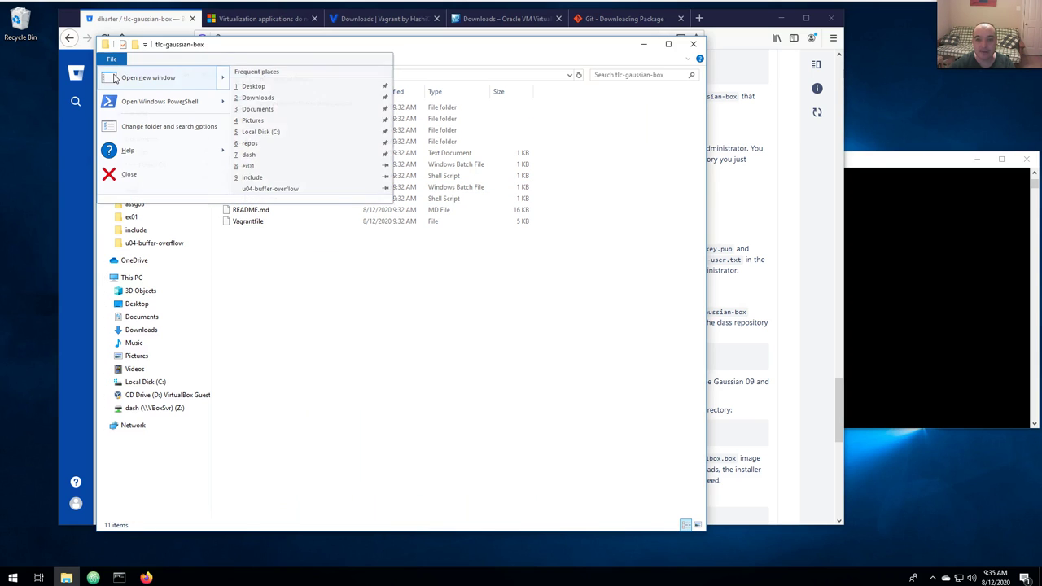
left_click(172, 74)
left_click_drag(267, 64, 530, 73)
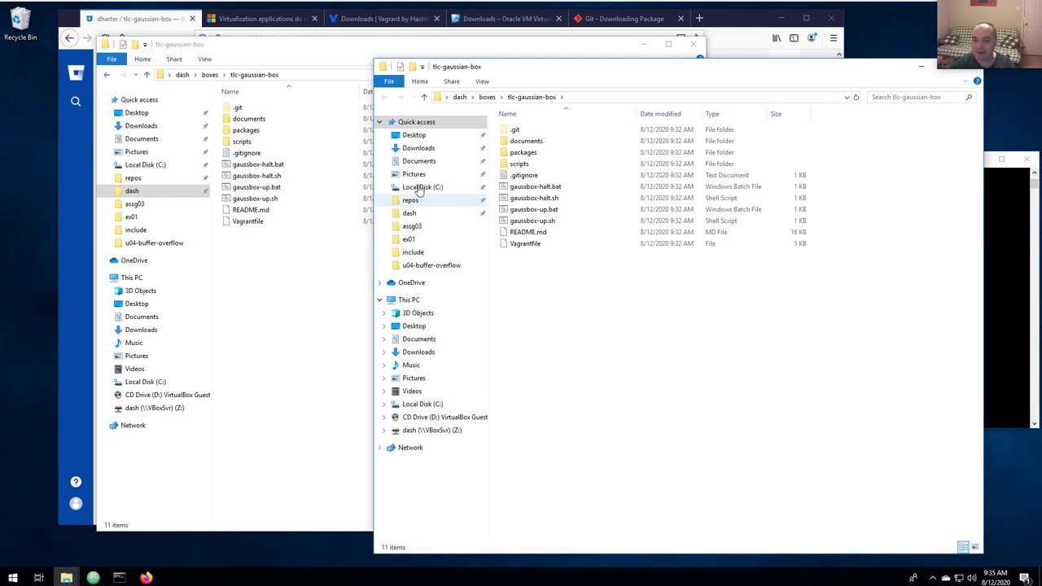
left_click(419, 149)
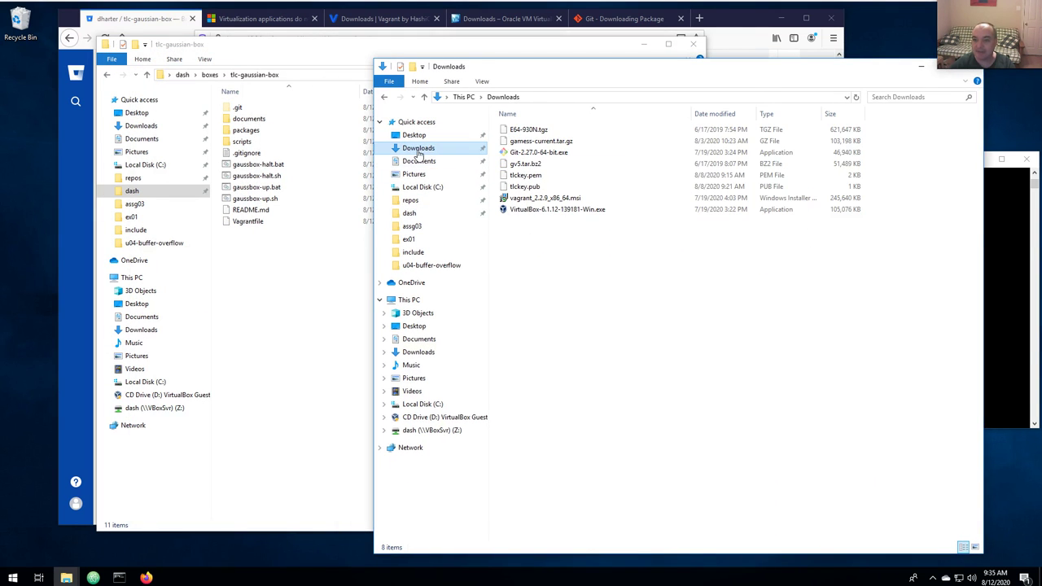
left_click(538, 130)
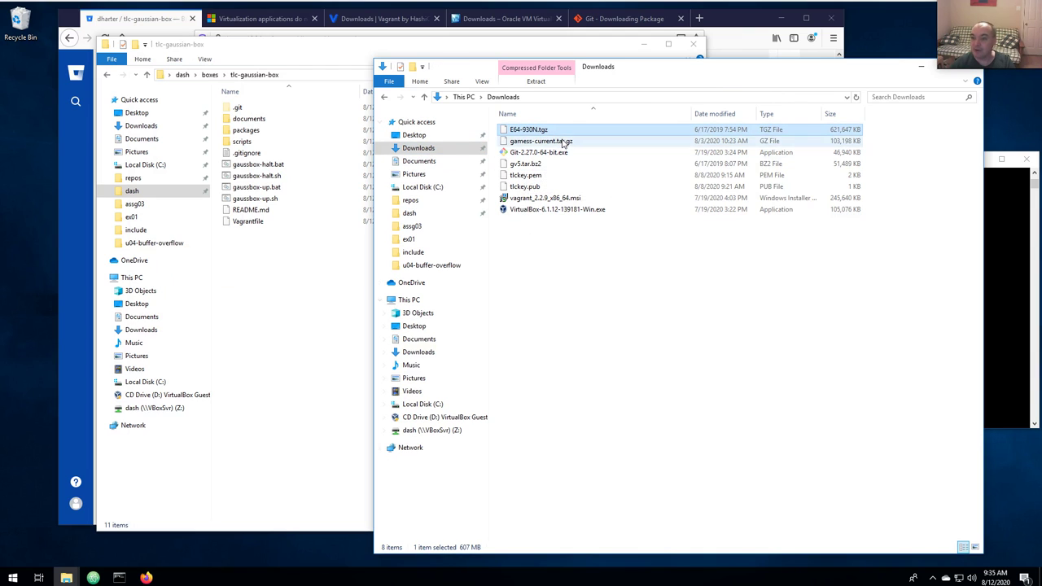
left_click(531, 166, "ctrl")
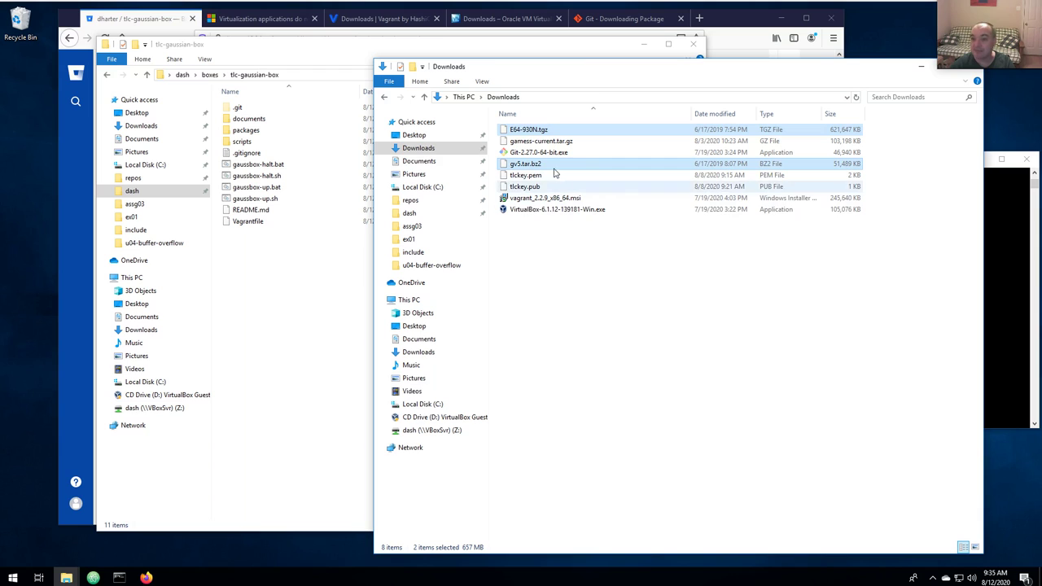
left_click(539, 142, "ctrl")
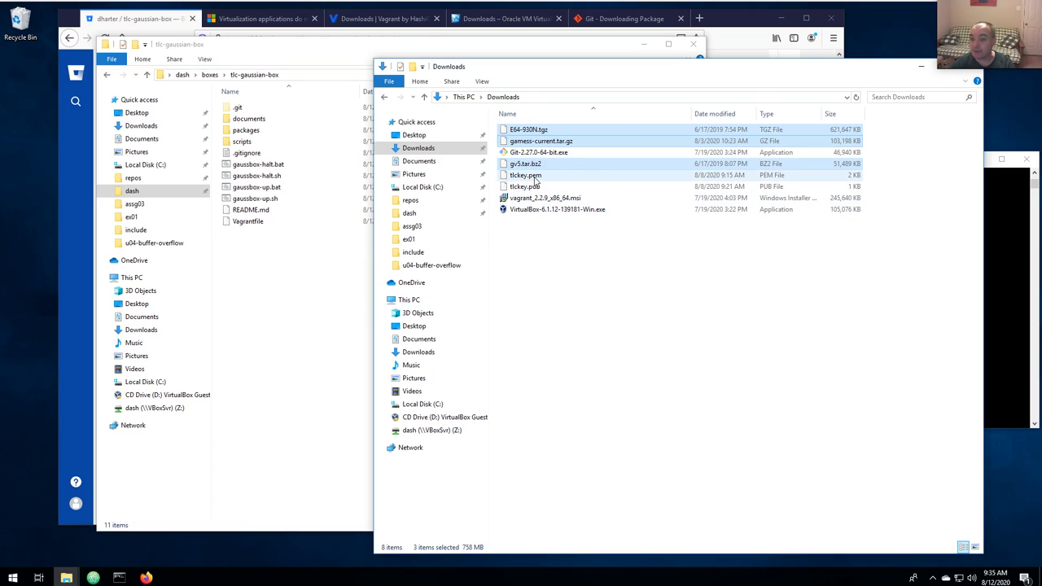
left_click(536, 176, "ctrl")
left_click(563, 186, "ctrl")
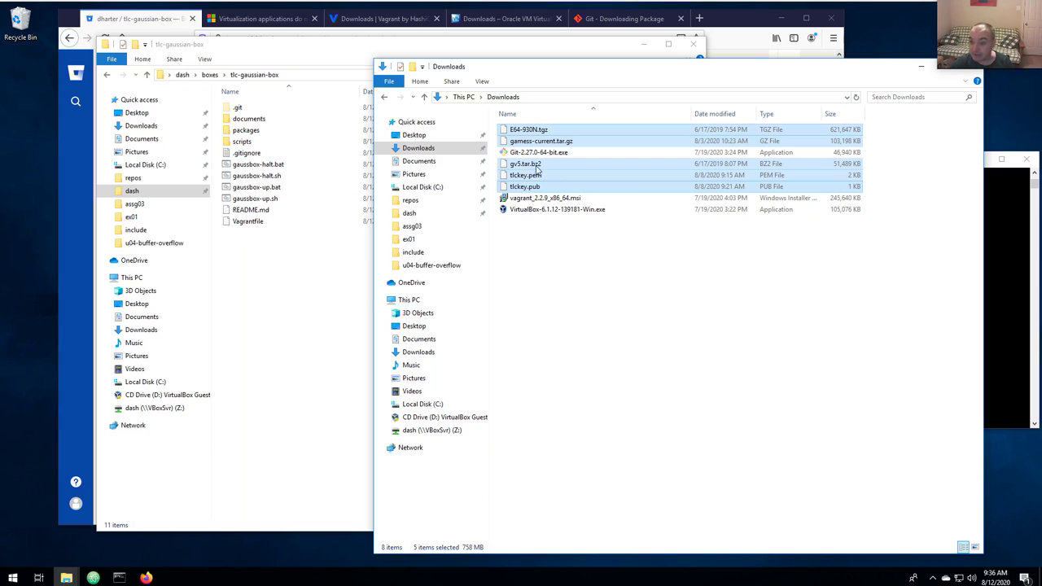
Drag E64-930N.tgz, gamess-current.tar.gz, gv5.tar.bz2, tlckey.pem and tlckey.pub into packages.
double_click(244, 131)
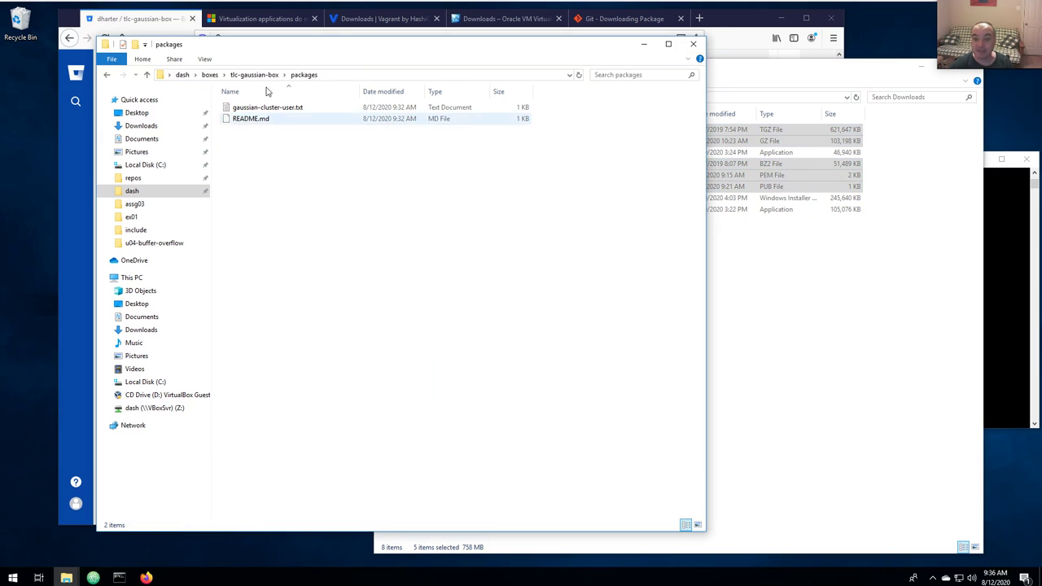
left_click(790, 291)
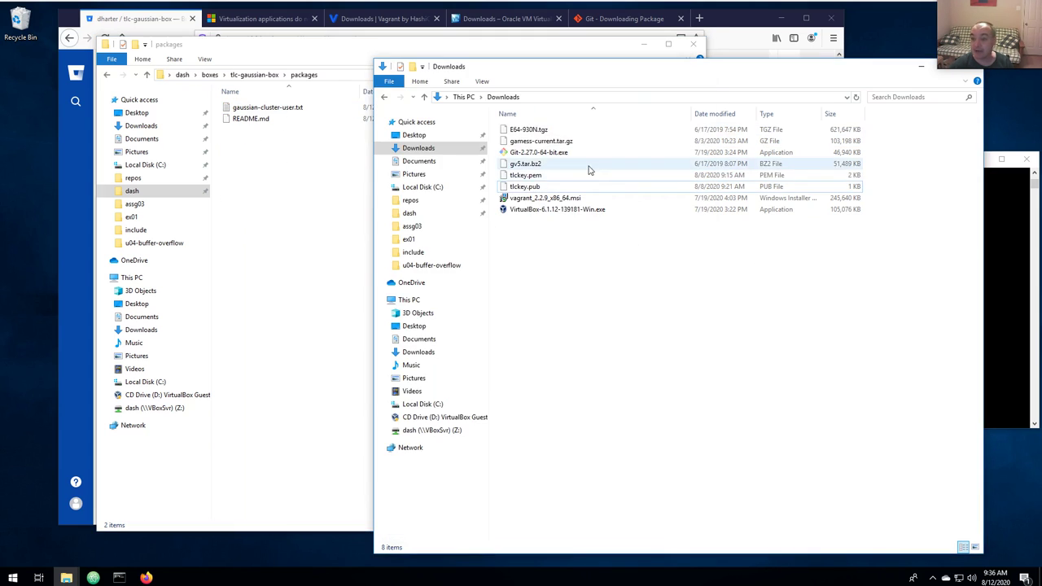
left_click(536, 132)
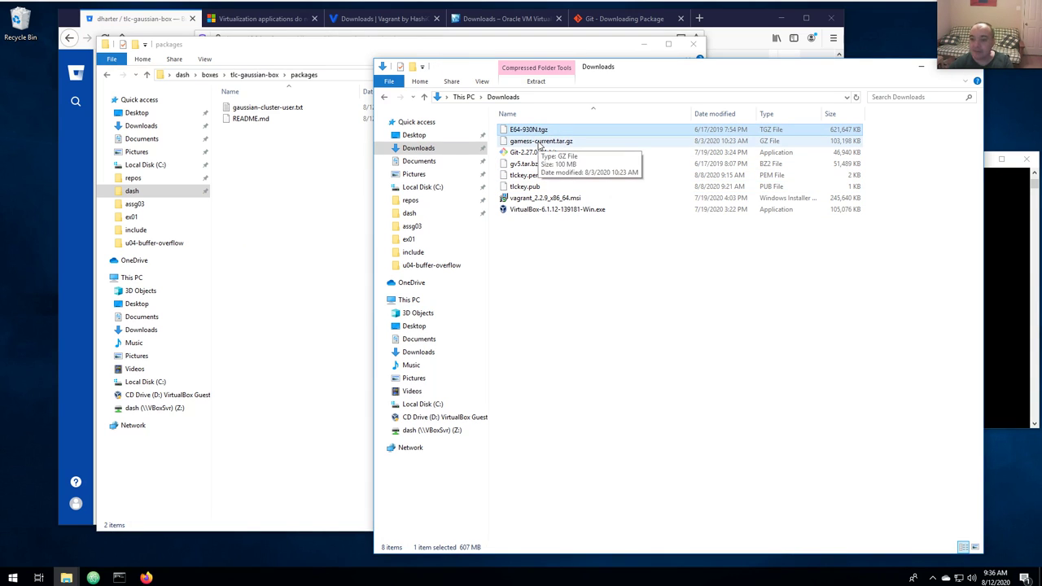
left_click(538, 143, "ctrl")
left_click(525, 163, "ctrl")
left_click(525, 175, "ctrl")
left_click(525, 187, "ctrl")
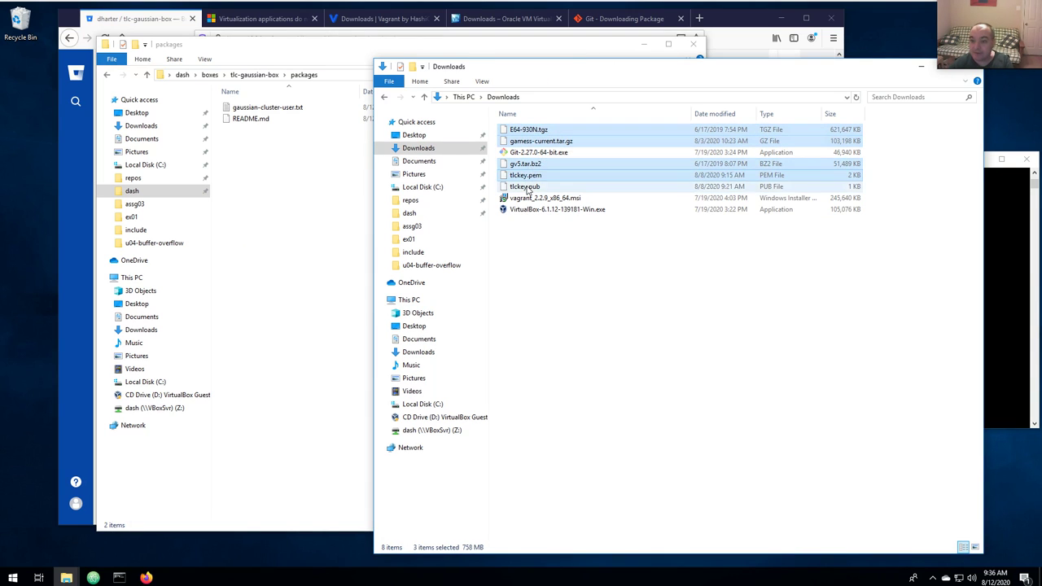
left_click_drag(539, 140, 279, 202)
left_click(306, 246)
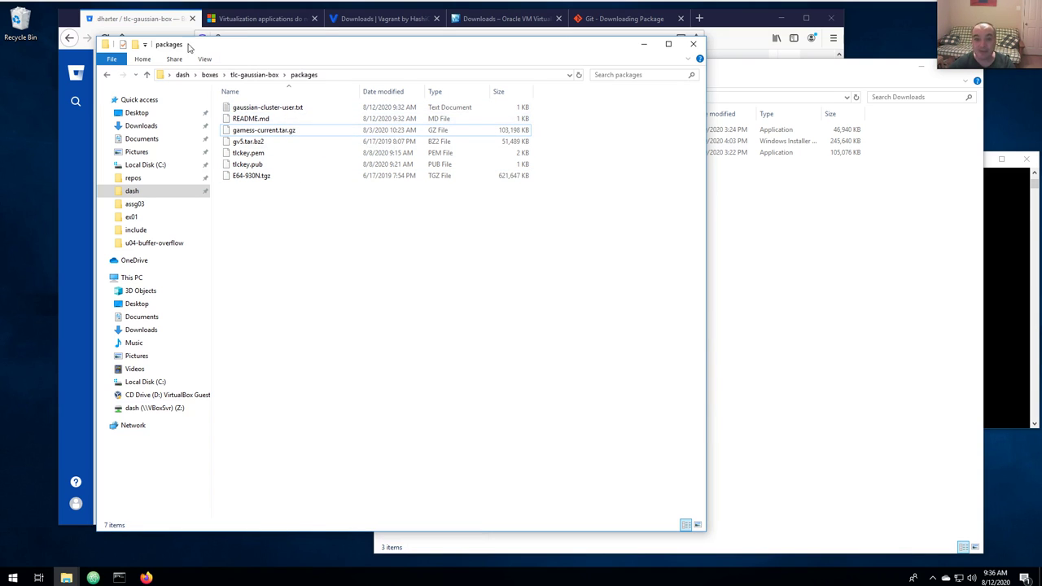
Open gaussian-cluster-user.txt from the packages folder in Notepad for editing.
left_click(261, 109)
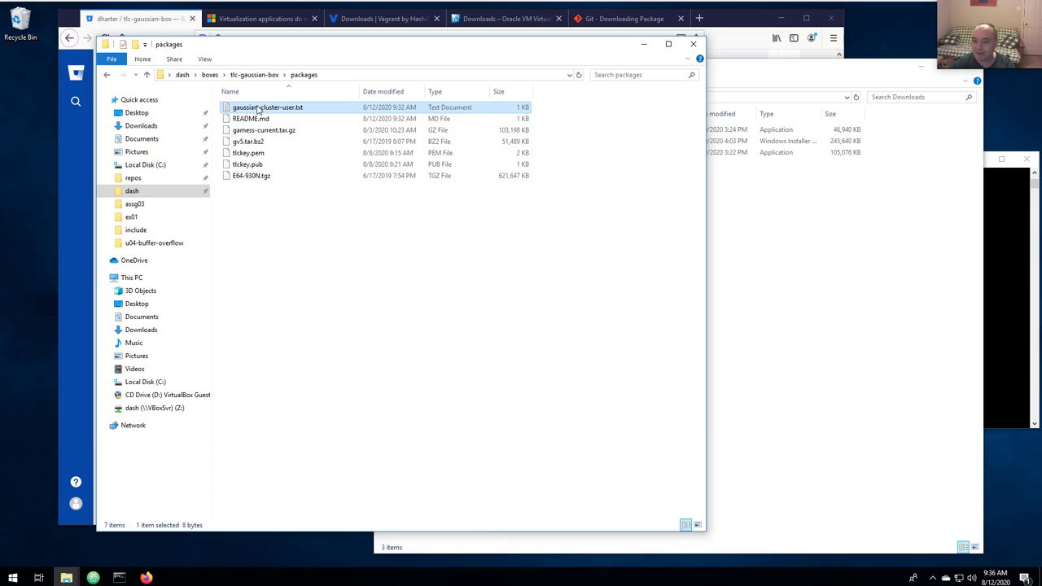
right_click(262, 111)
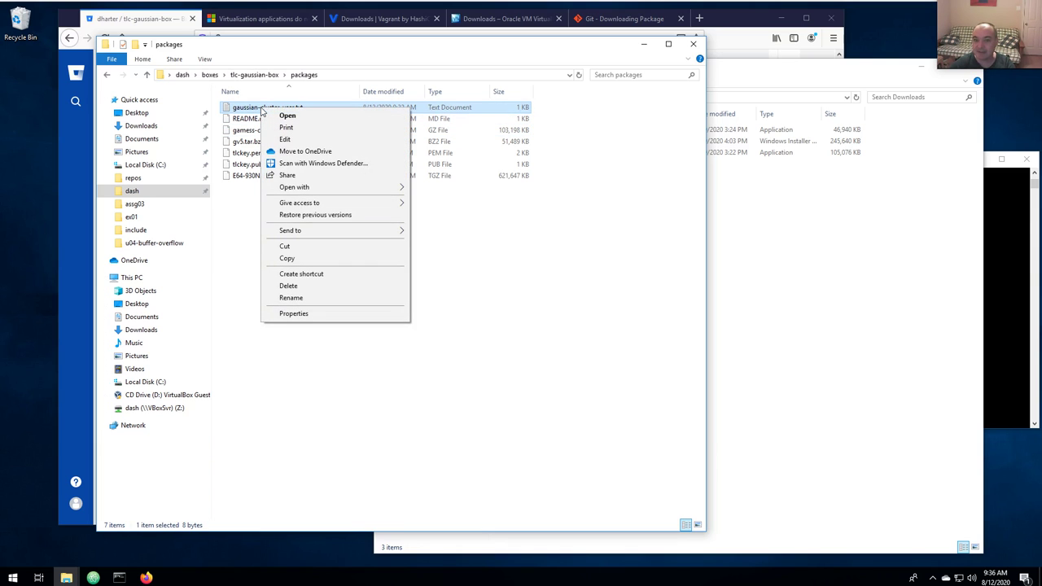
left_click(243, 236)
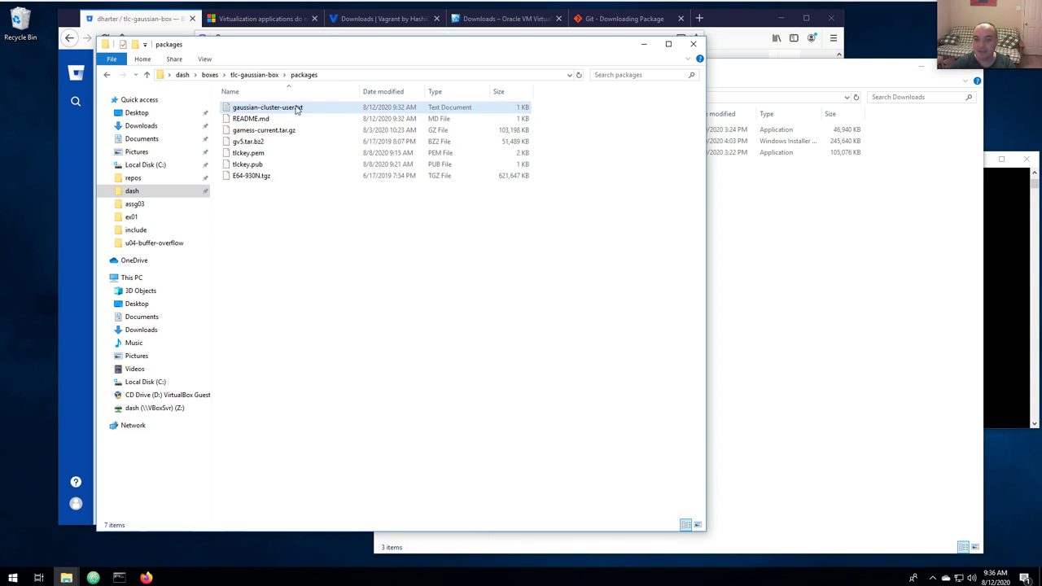
right_click(284, 107)
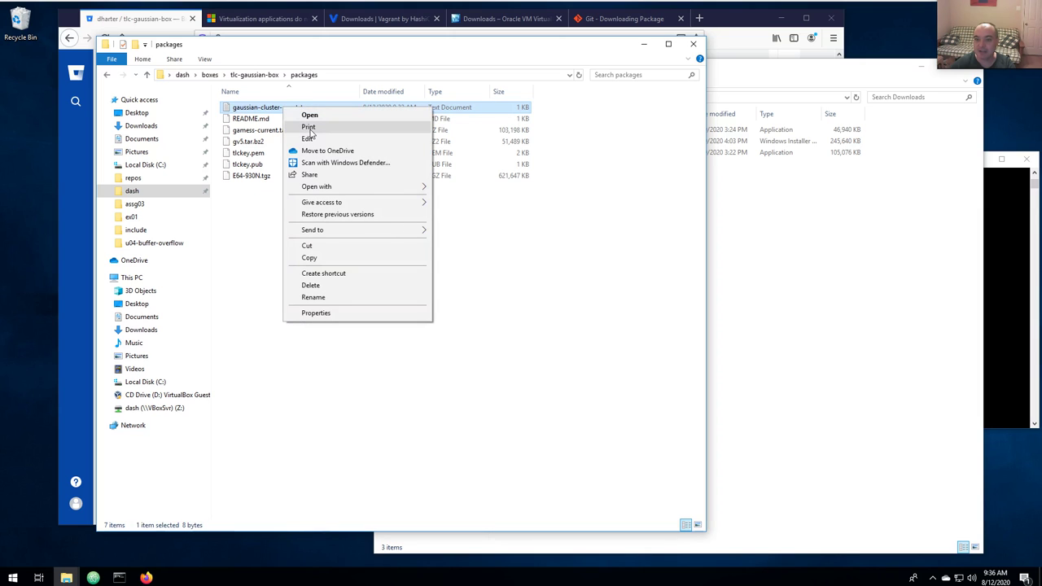
left_click(308, 138)
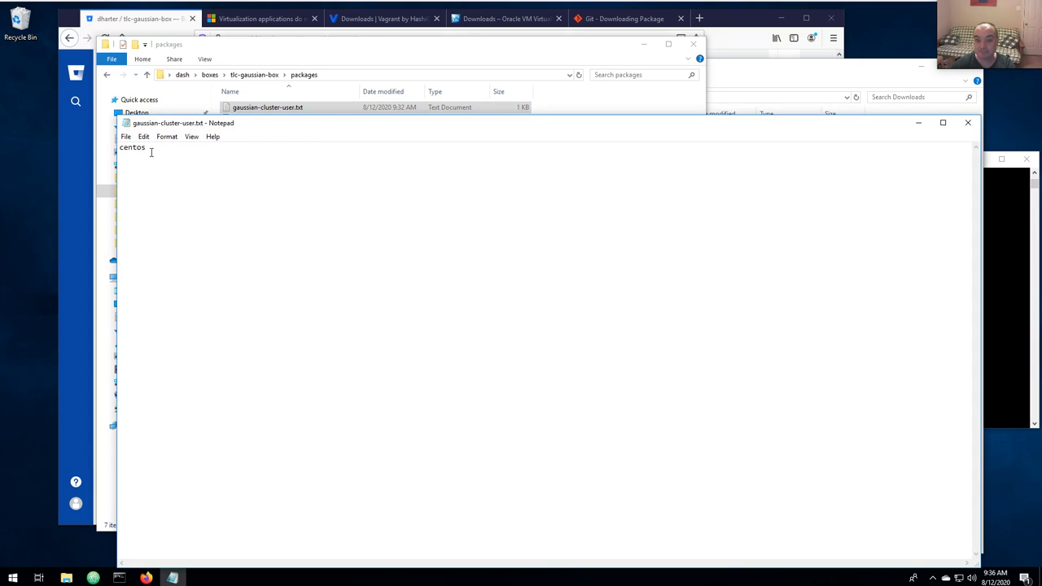
Replace the placeholder centos with the cluster username, add a line break, and save.
double_click(125, 148)
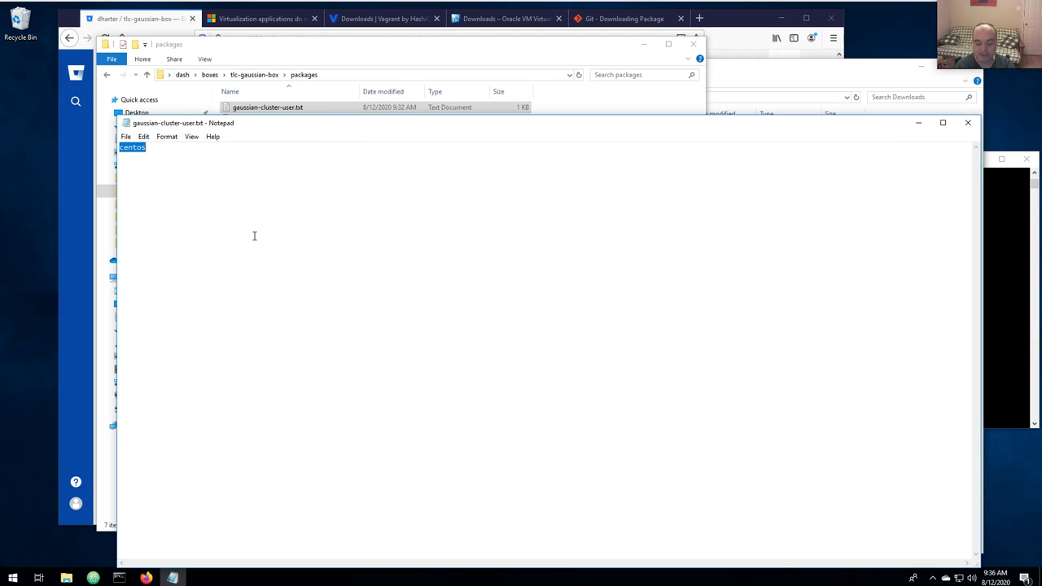
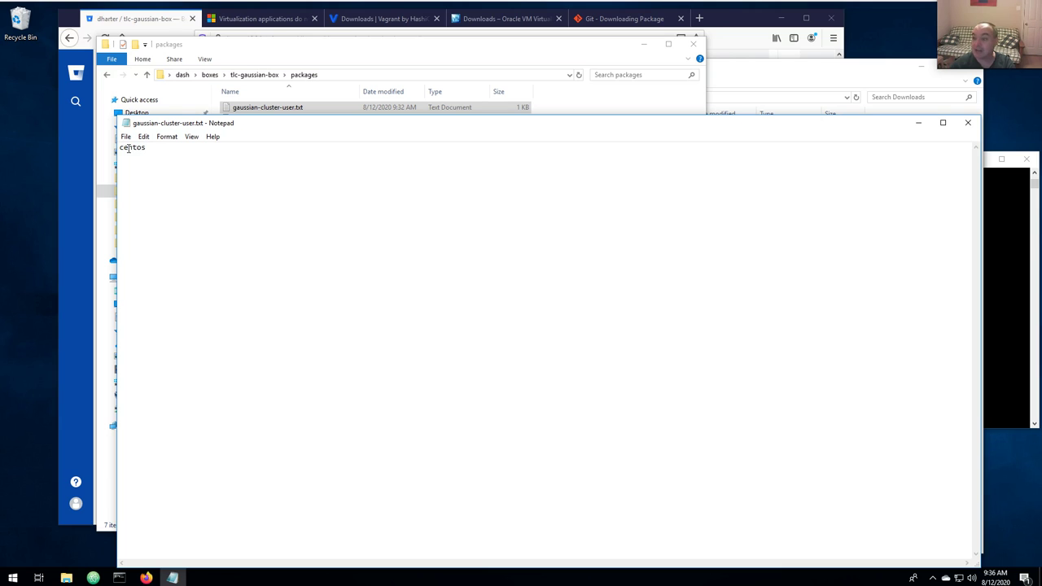
left_click_drag(231, 128, 376, 224)
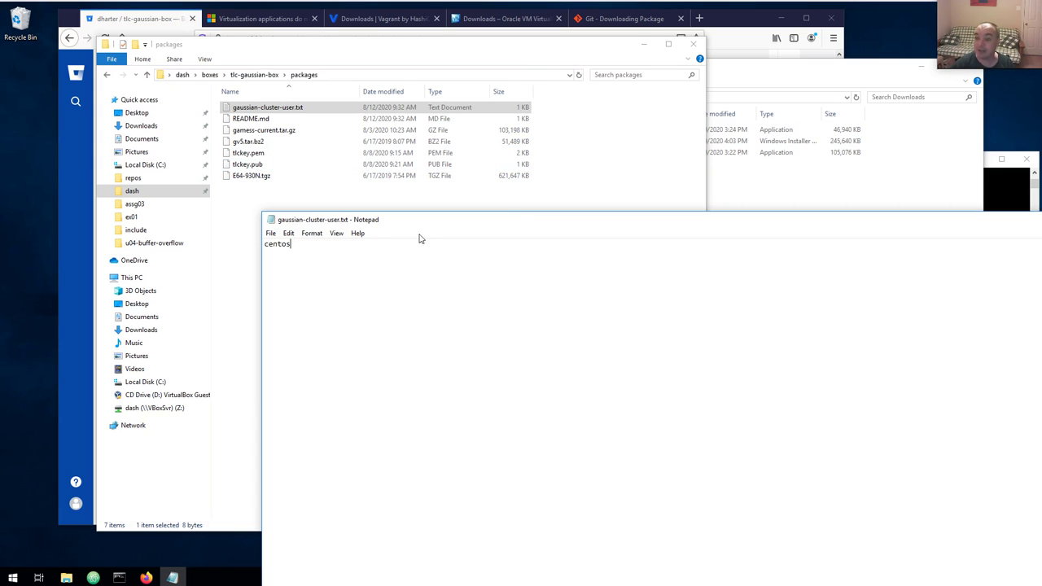
left_click_drag(473, 220, 349, 119)
key("Return")
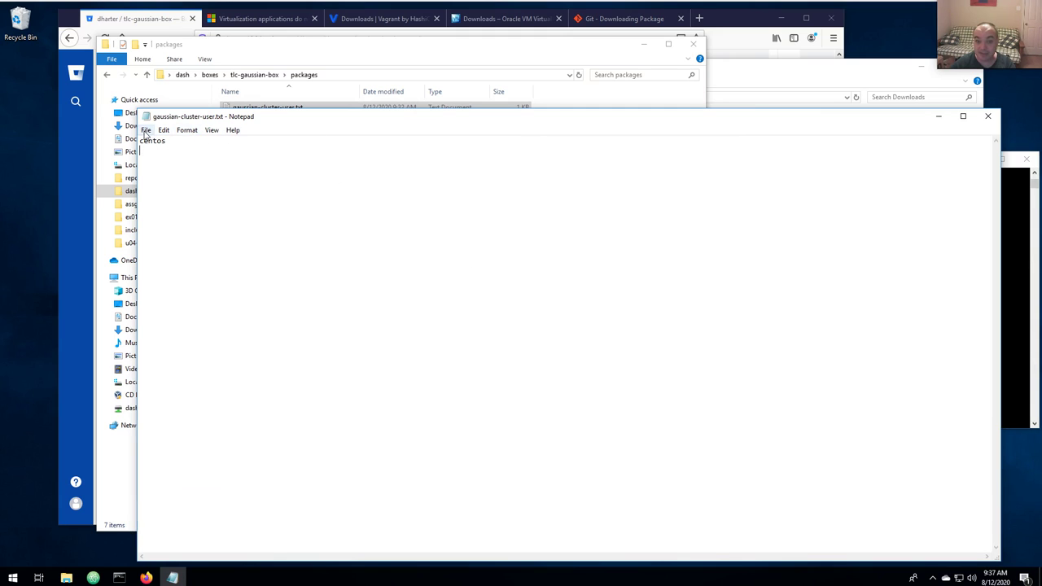
left_click(145, 130)
left_click(163, 167)
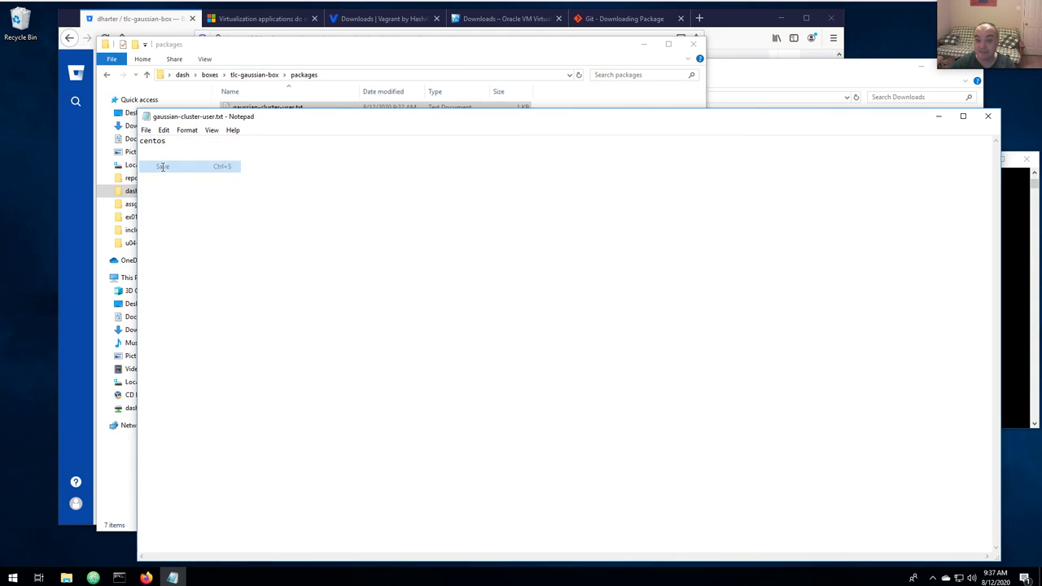
Close Notepad, reopen gaussian-cluster-user.txt to verify its contents, then close it again.
left_click(987, 116)
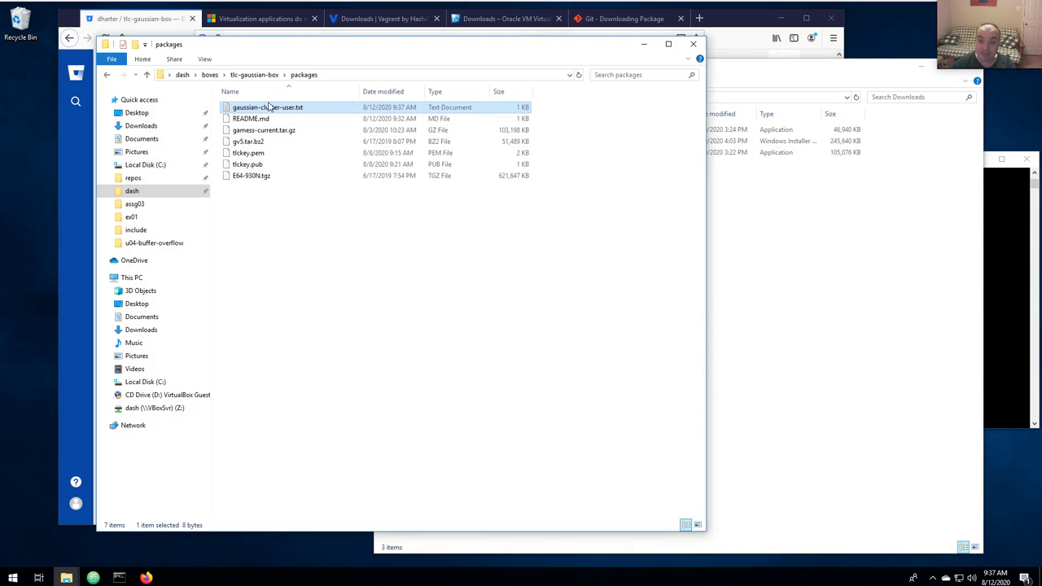
right_click(271, 107)
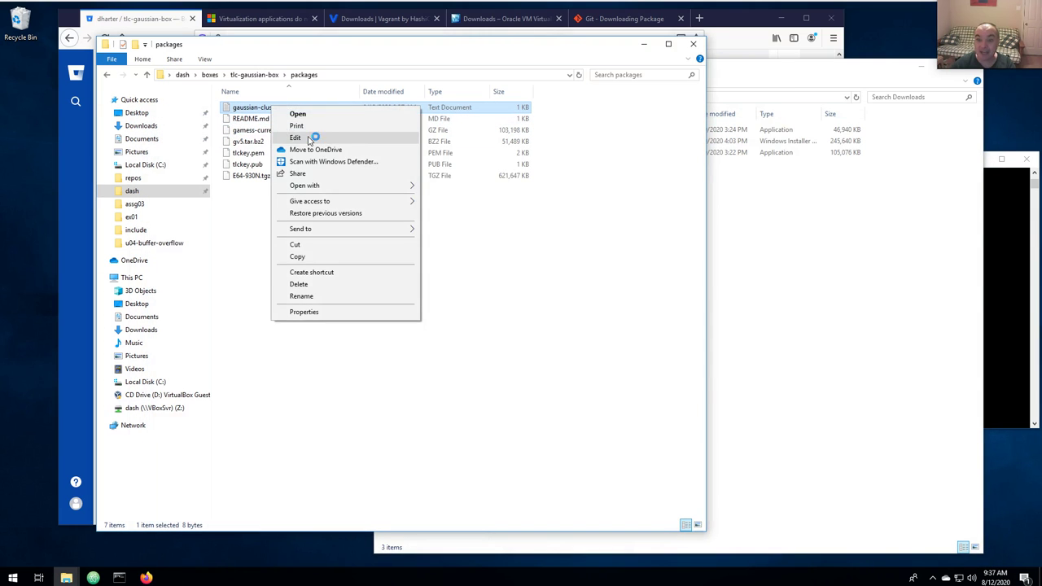
left_click(309, 139)
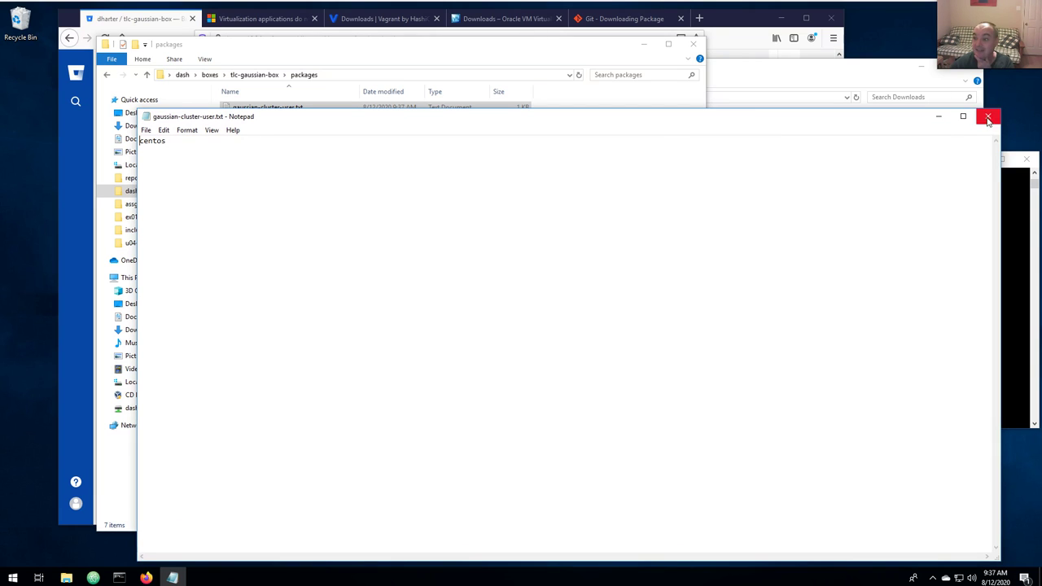
left_click(987, 116)
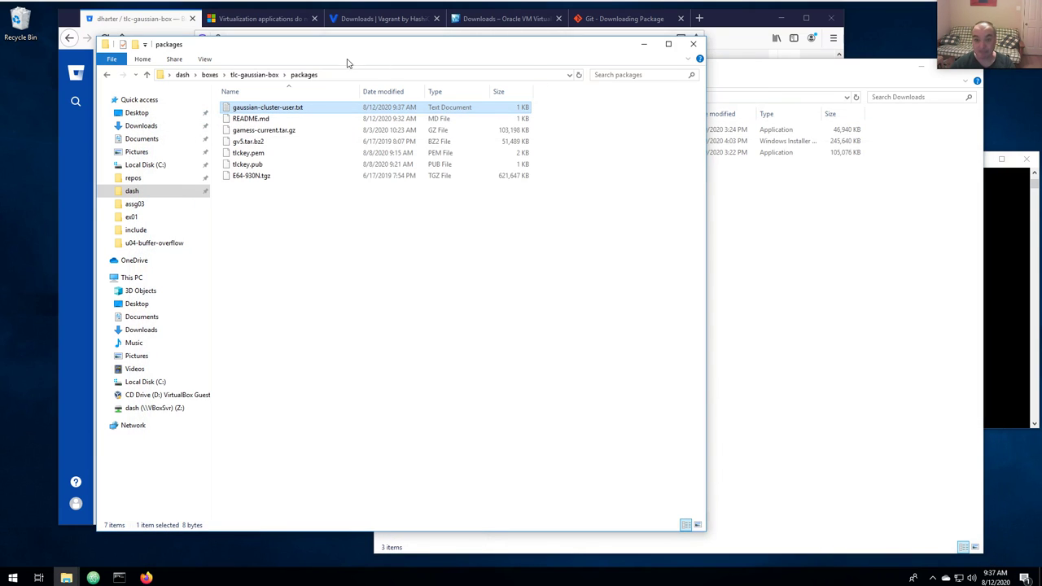
Close the packages window and scroll the Bitbucket README to section 6's vagrant up command.
left_click(695, 44)
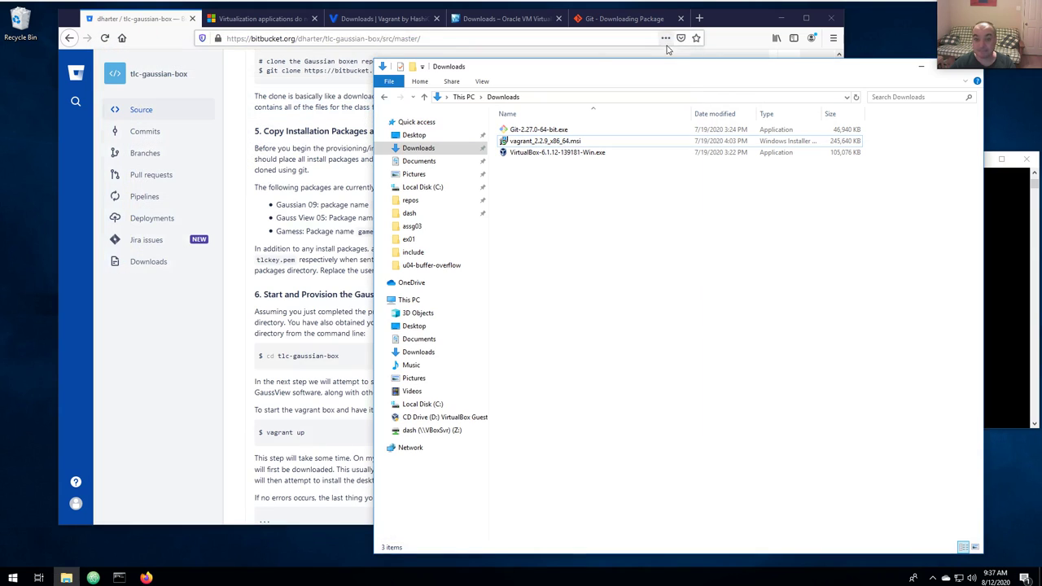
left_click(149, 23)
scroll(331, 84, "down", 3)
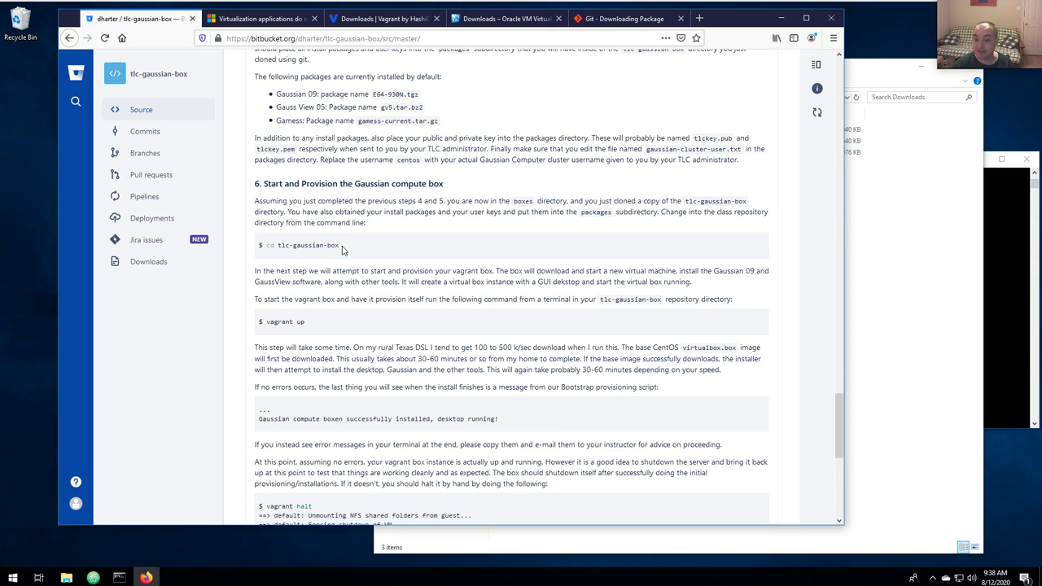
left_click_drag(268, 320, 304, 321)
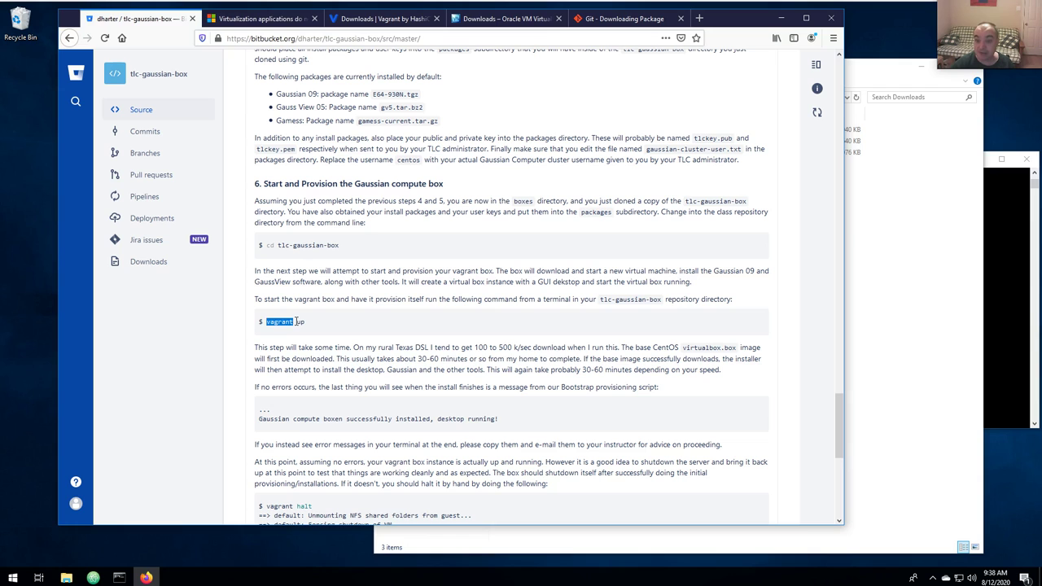
left_click(1010, 352)
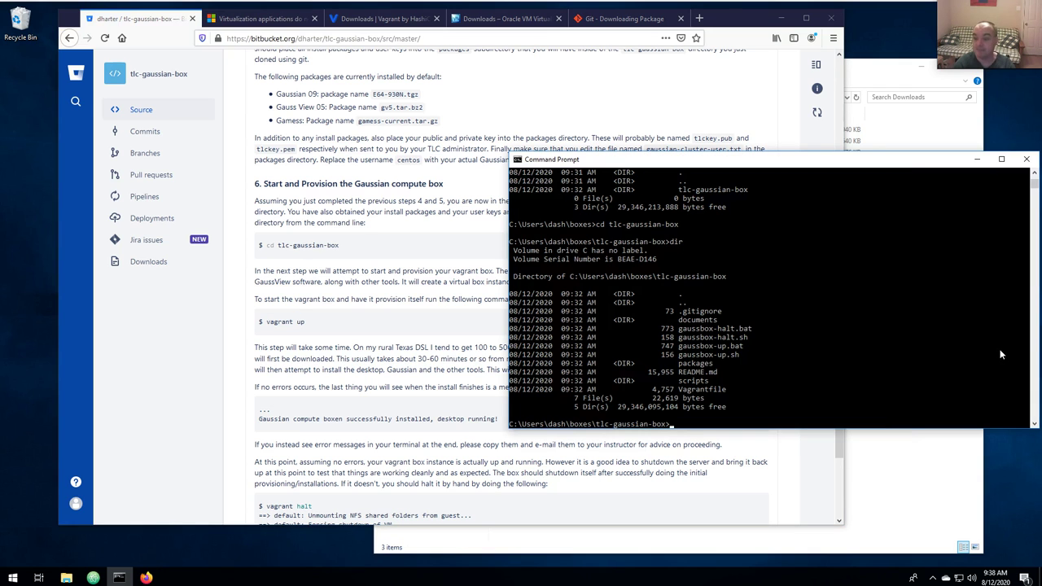
Run vagrant up in the tlc-gaussian-box folder, resuming the console output after it pauses.
key("Return")
key("Return")
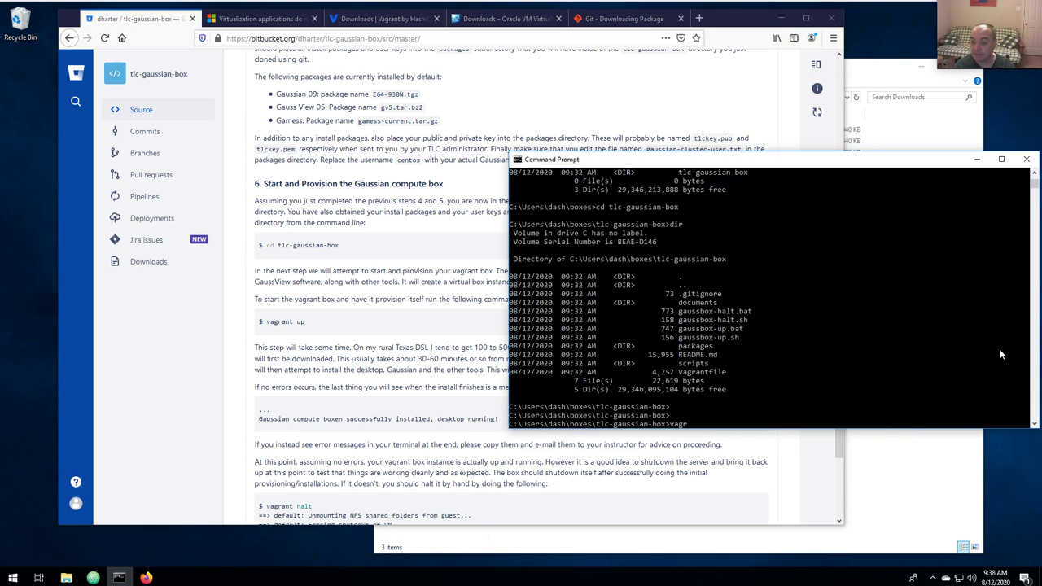
type("vagrant up")
key("Return")
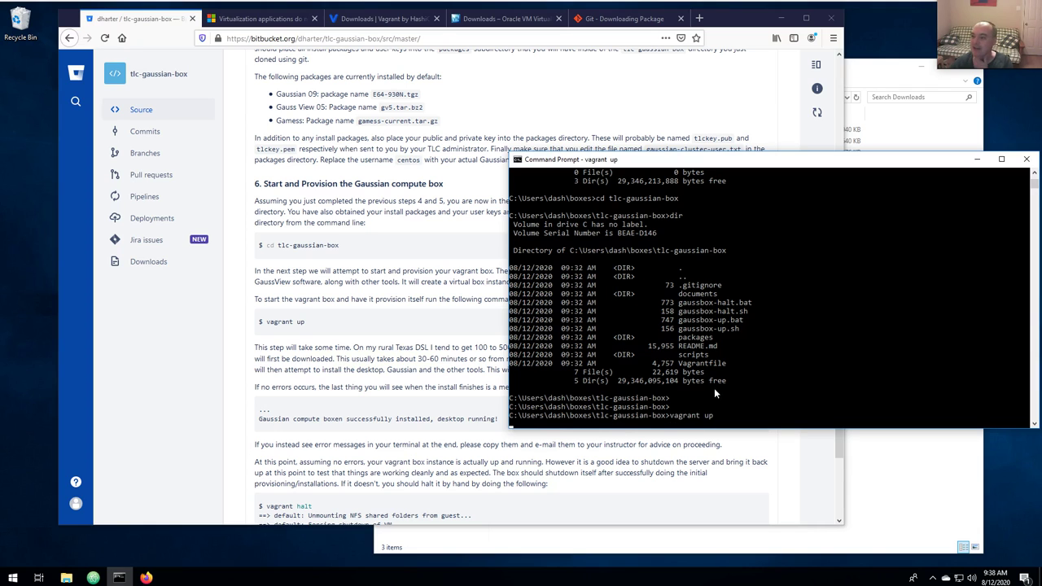
left_click(675, 407)
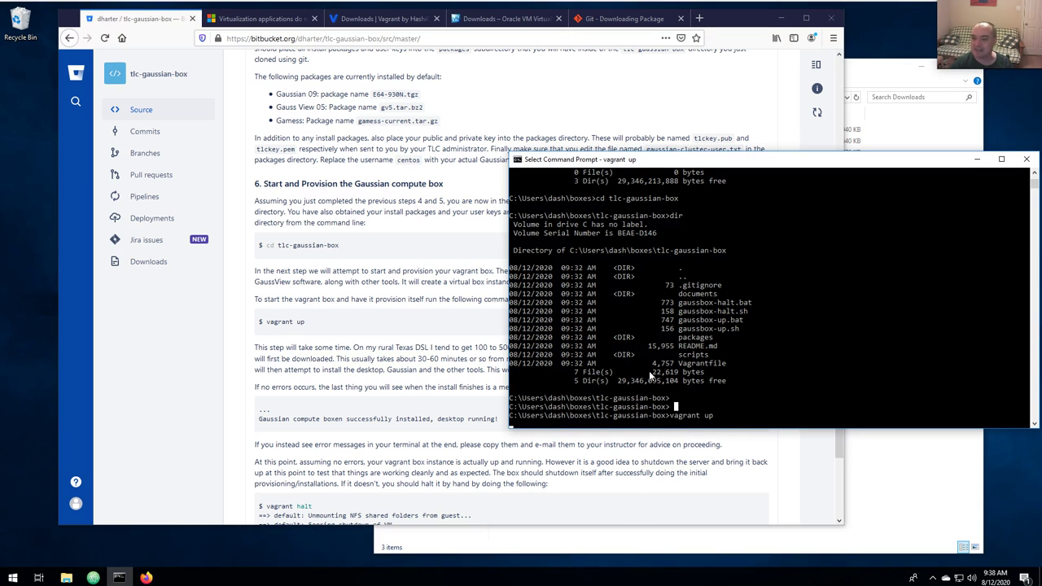
left_click(615, 406)
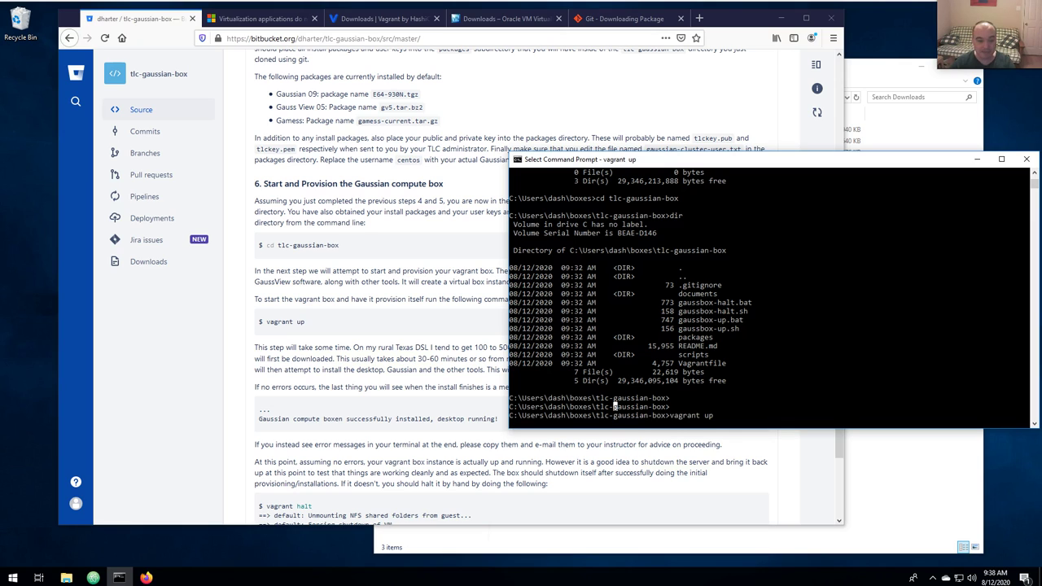
key("Return")
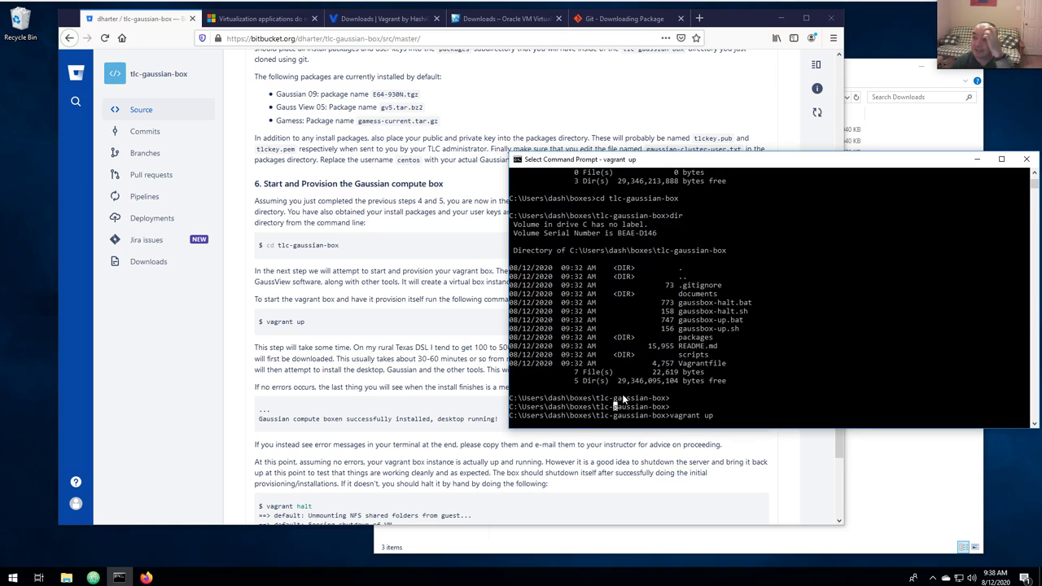
Check the terminal's Gaussian compute box installed message, then switch to the GaussBox Installation slide.
mouse_move(65, 577)
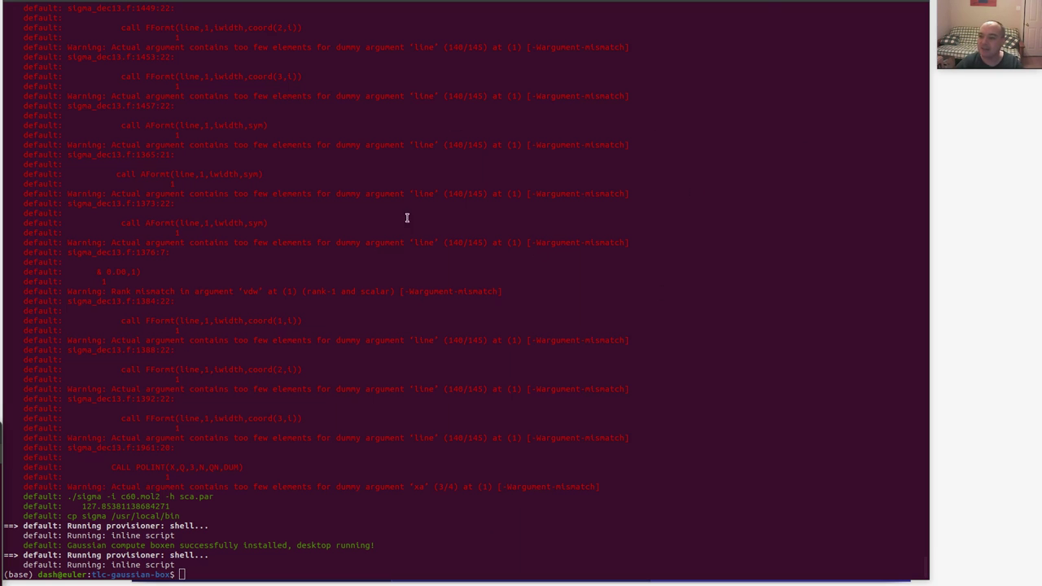
left_click(333, 507)
type("vagr")
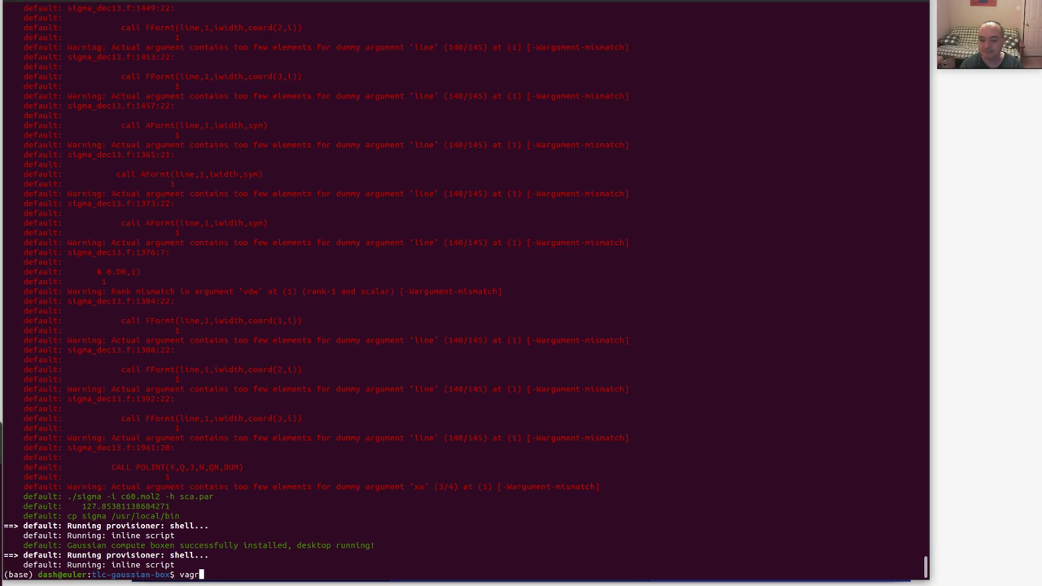
type("ant halt")
key("BackSpace")
key("BackSpace")
key("BackSpace")
key("BackSpace")
key("BackSpace")
key("BackSpace")
key("BackSpace")
key("BackSpace")
key("BackSpace")
key("BackSpace")
key("BackSpace")
key("BackSpace")
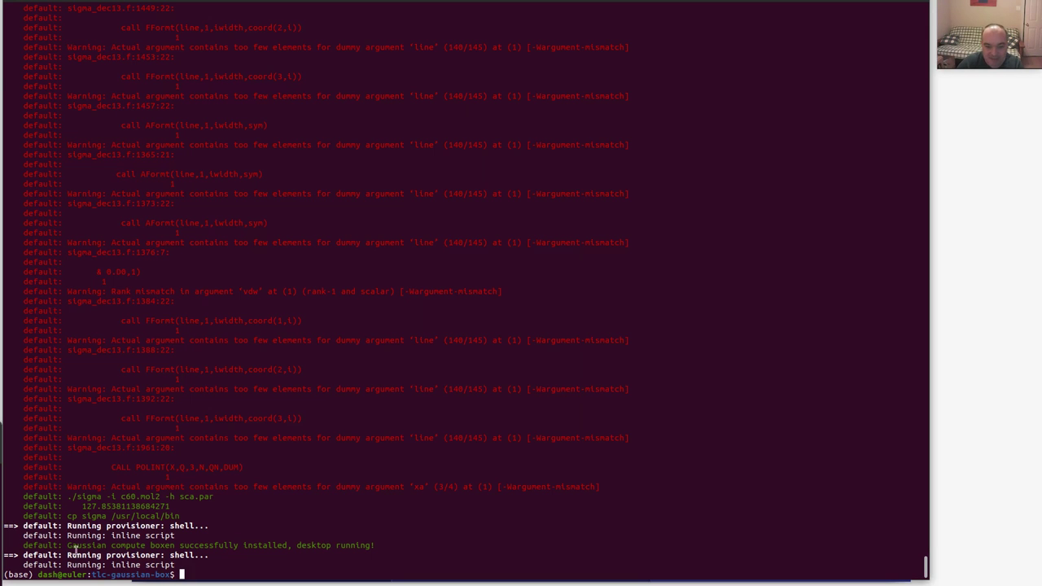
left_click_drag(89, 546, 371, 547)
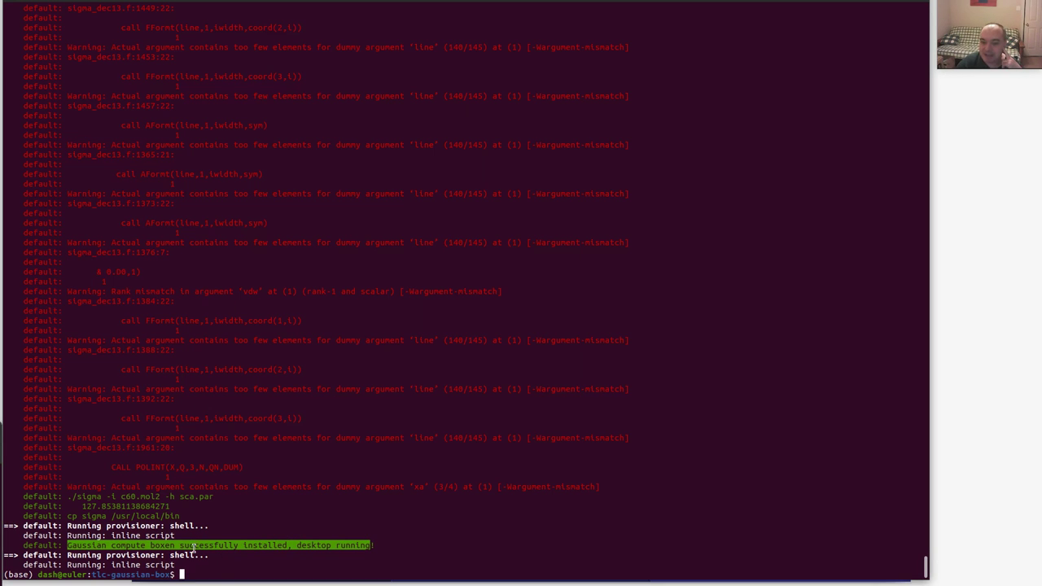
left_click(194, 547)
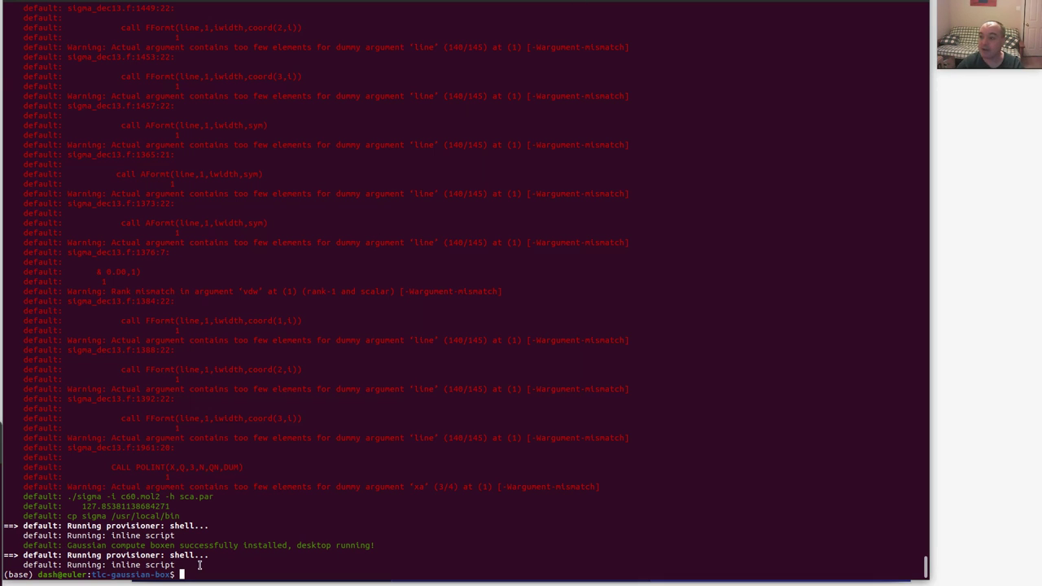
key("alt+Tab")
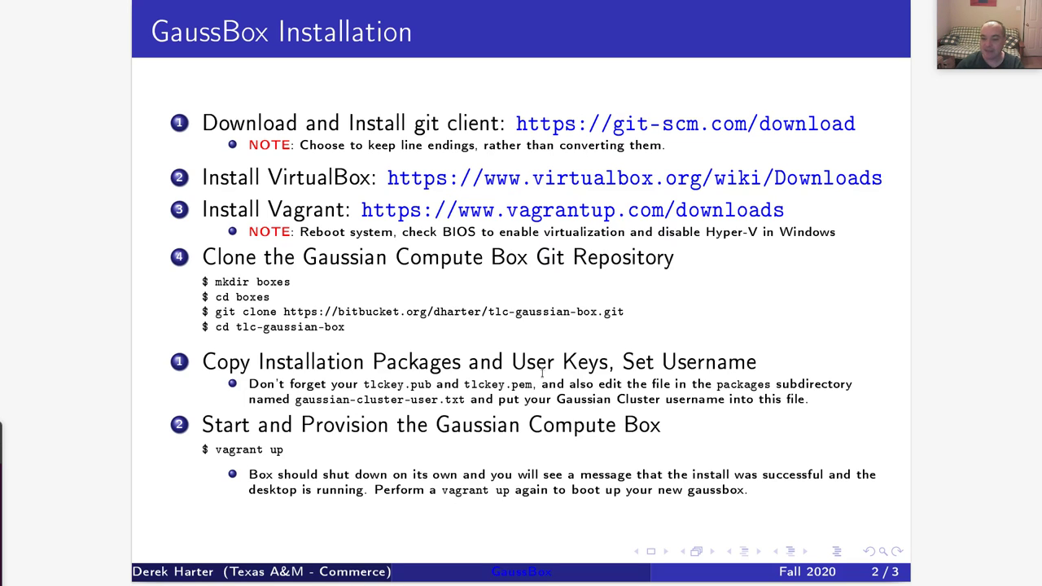
Advance the PDF to slide 3/3, Using your GaussBox Features.
key("Page_Down")
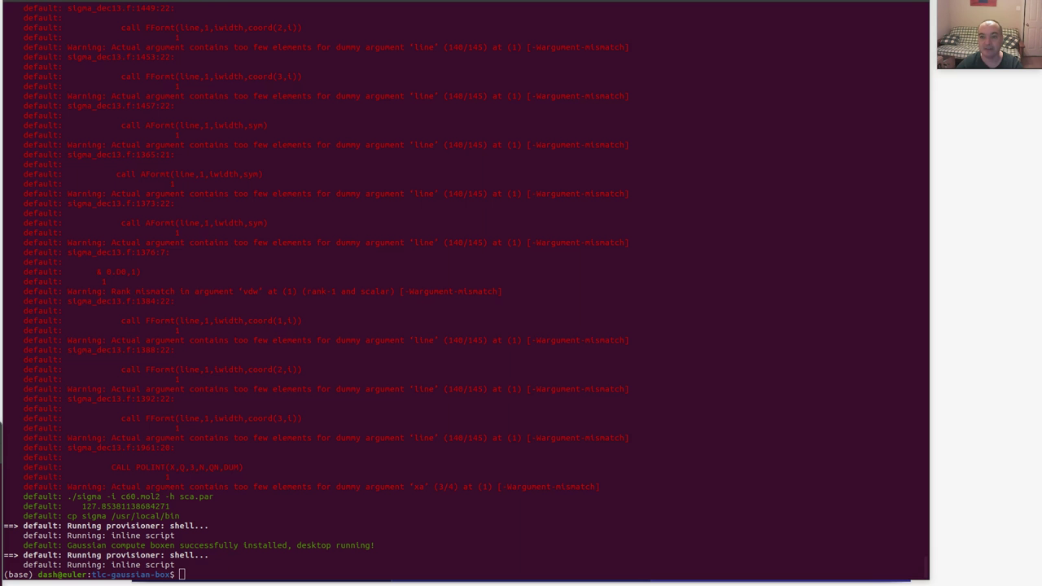
Run 'vagrant up' in the terminal, retrying after the misspelled 'vagarant up' attempt.
type("vag")
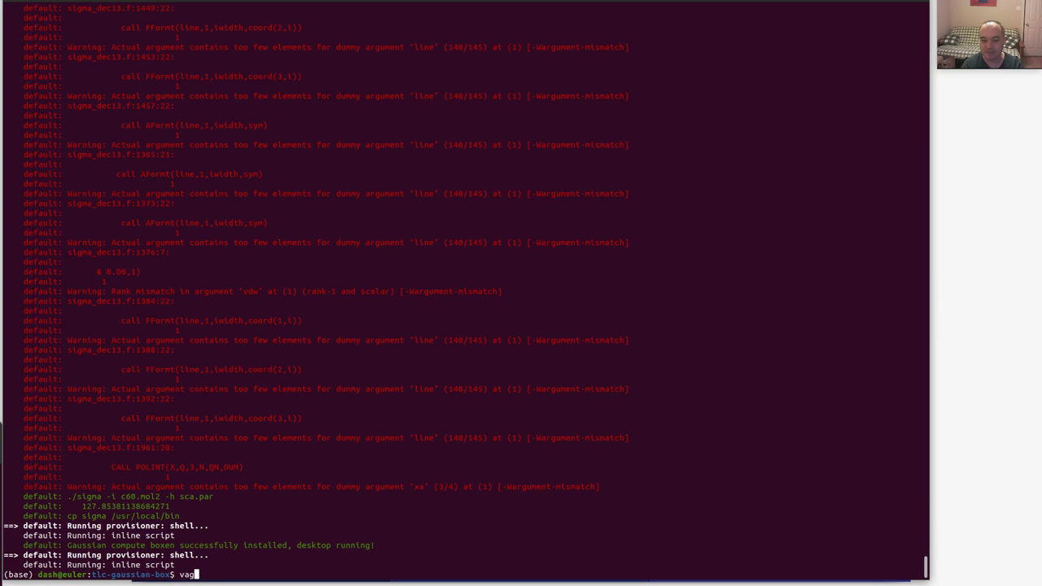
type("arant up")
key("Return")
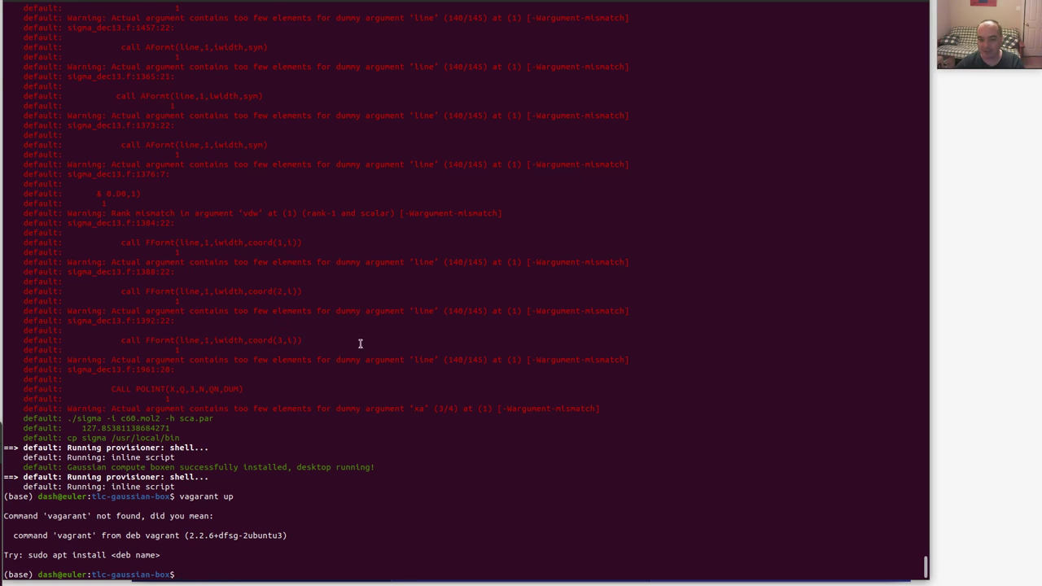
type("v")
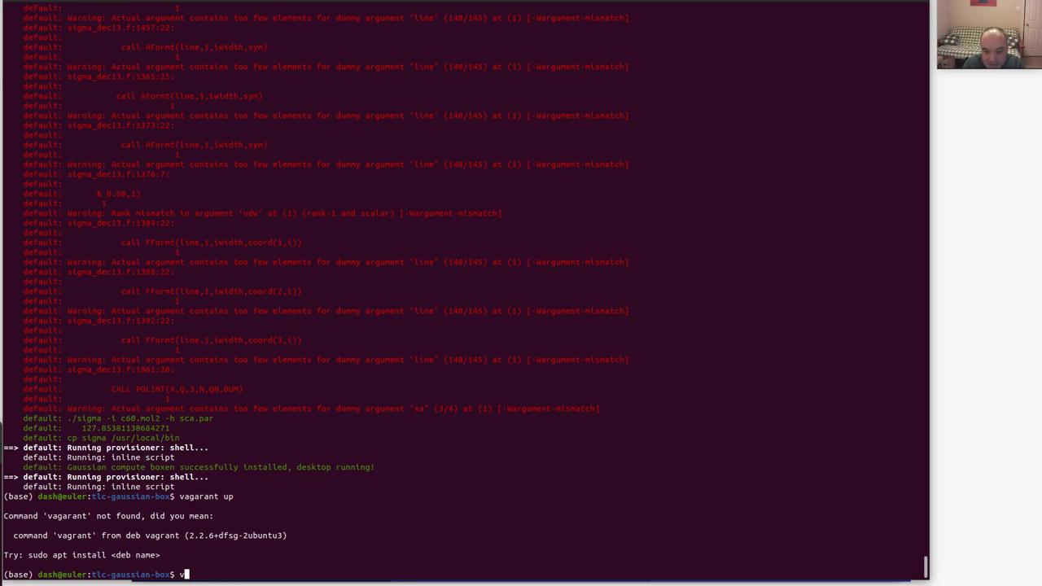
type("va")
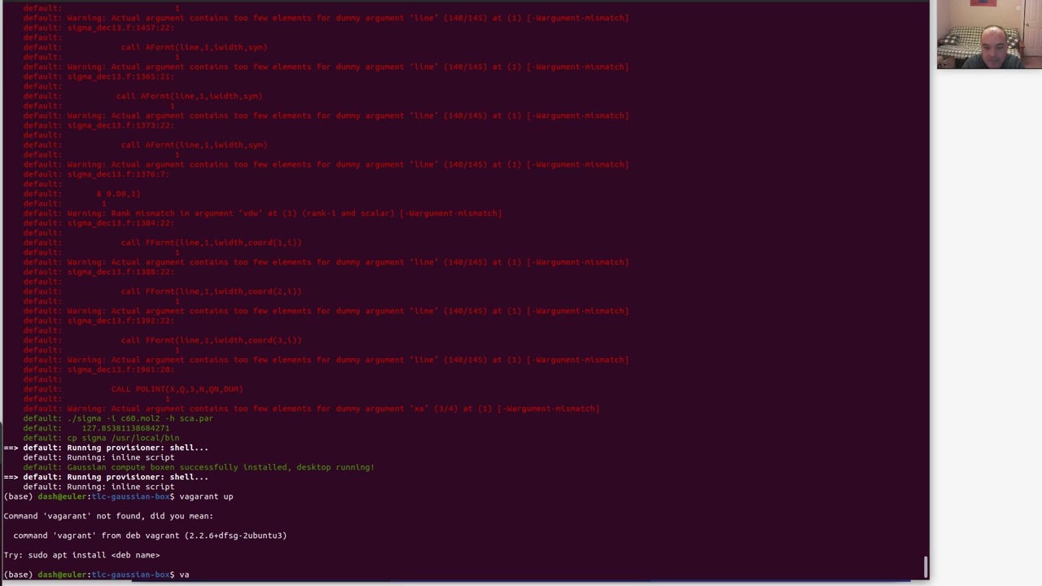
type("grant up")
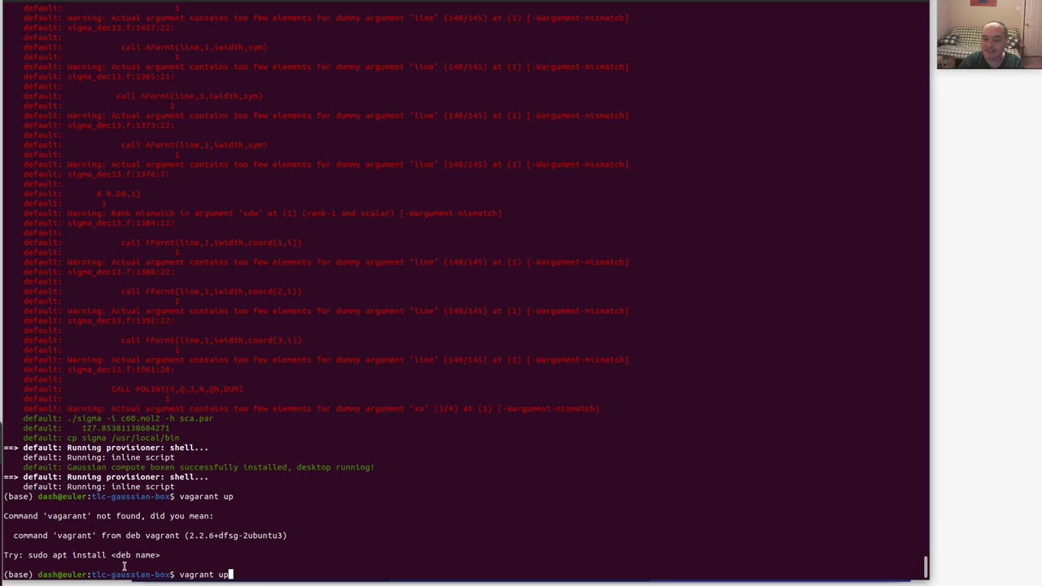
key("Return")
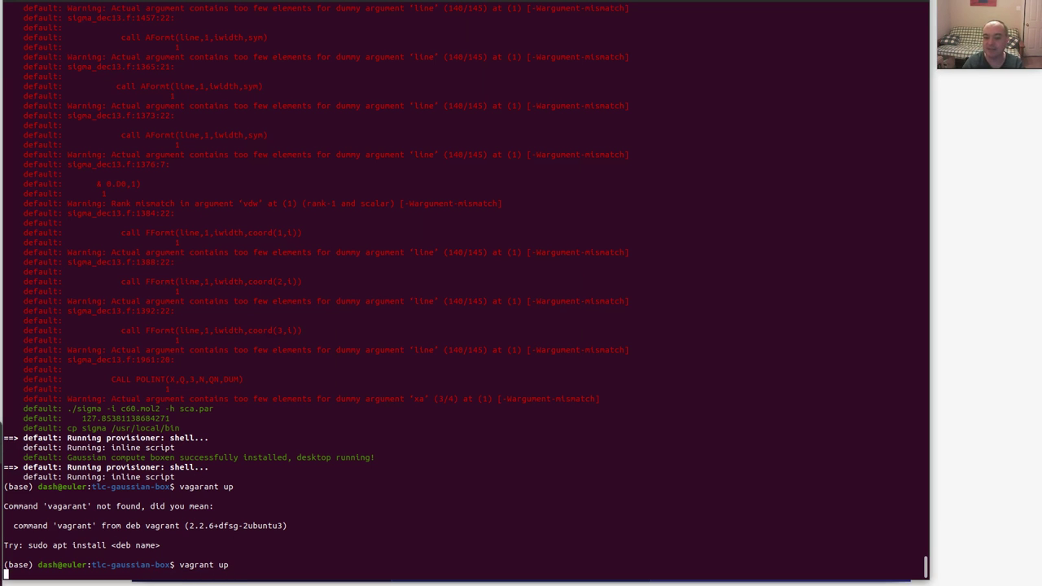
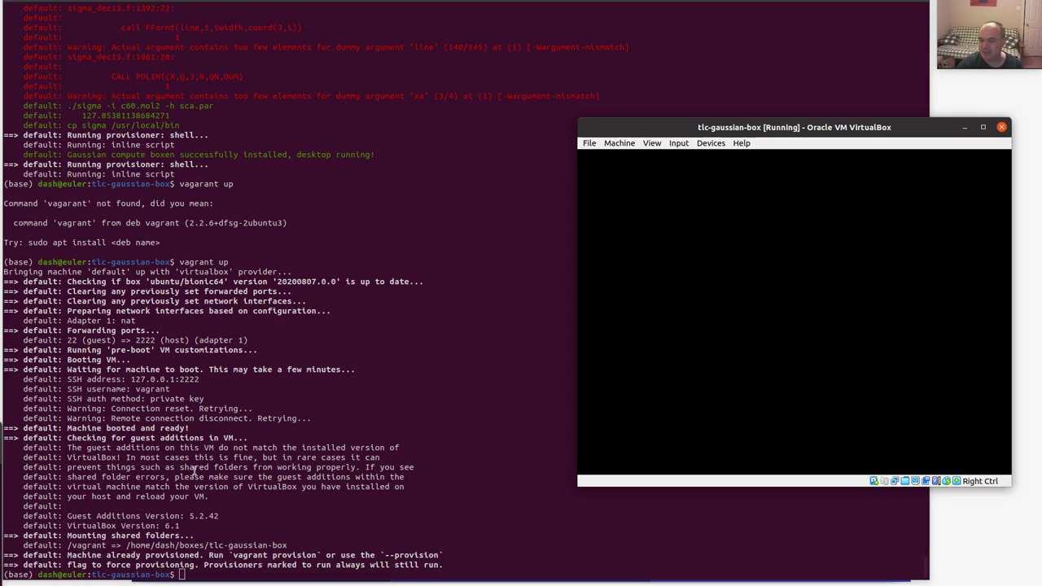
Highlight the /vagrant shared folder path in the boot output, then list the folder with ls.
left_click_drag(66, 547, 288, 545)
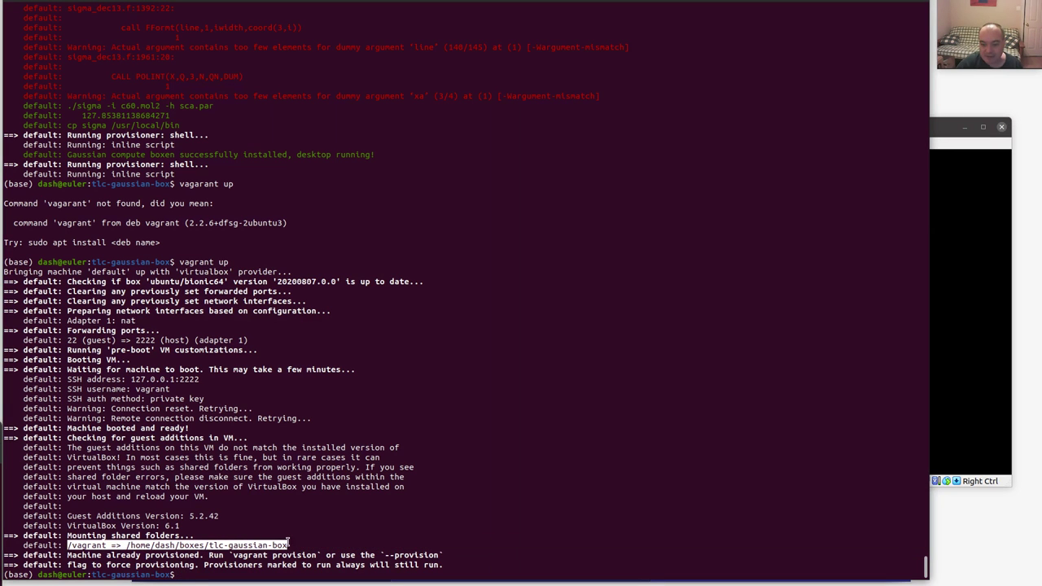
left_click(25, 549)
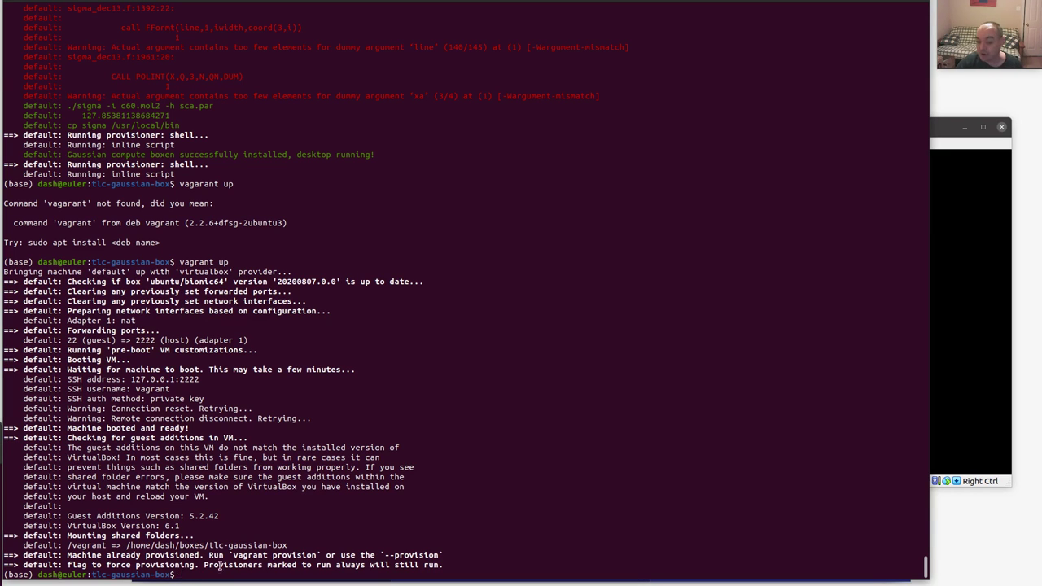
left_click_drag(128, 545, 239, 545)
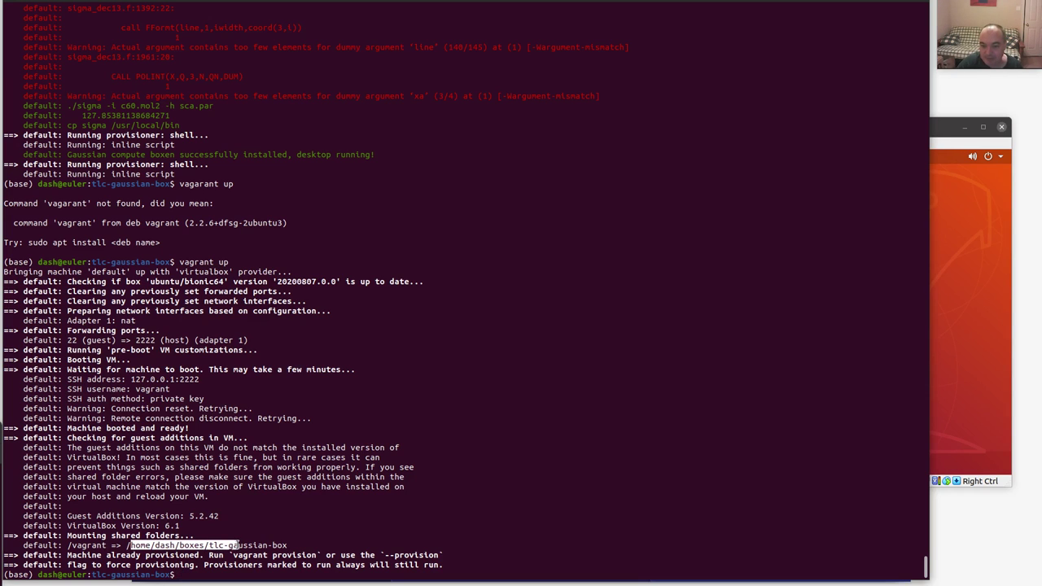
left_click(141, 547)
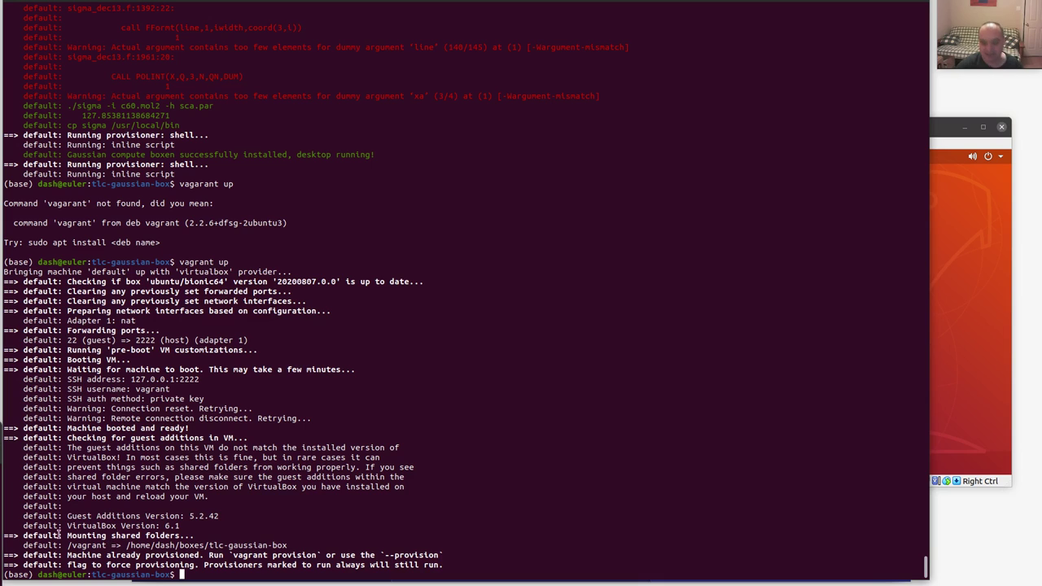
type("ls")
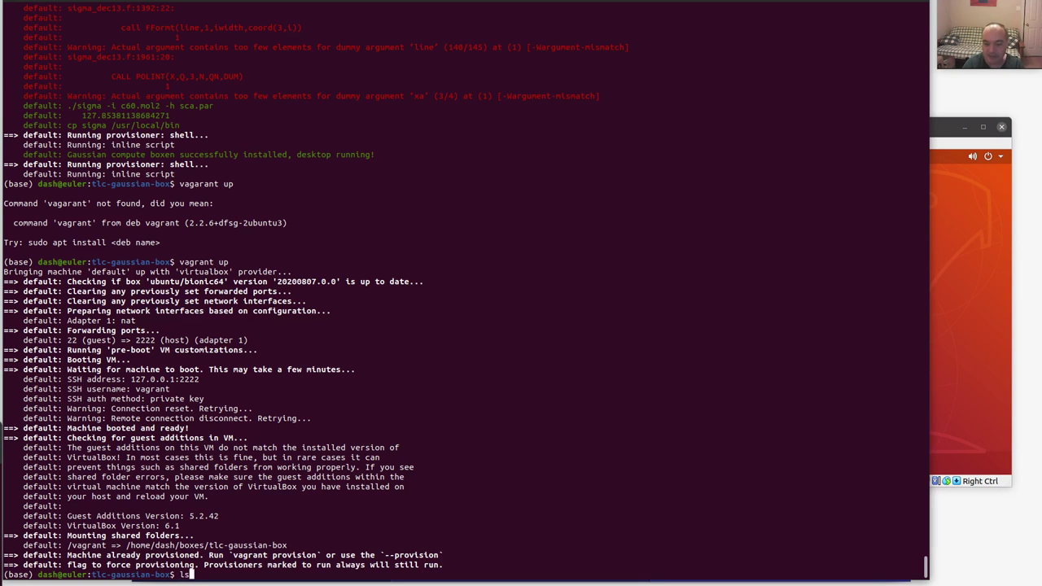
key("Return")
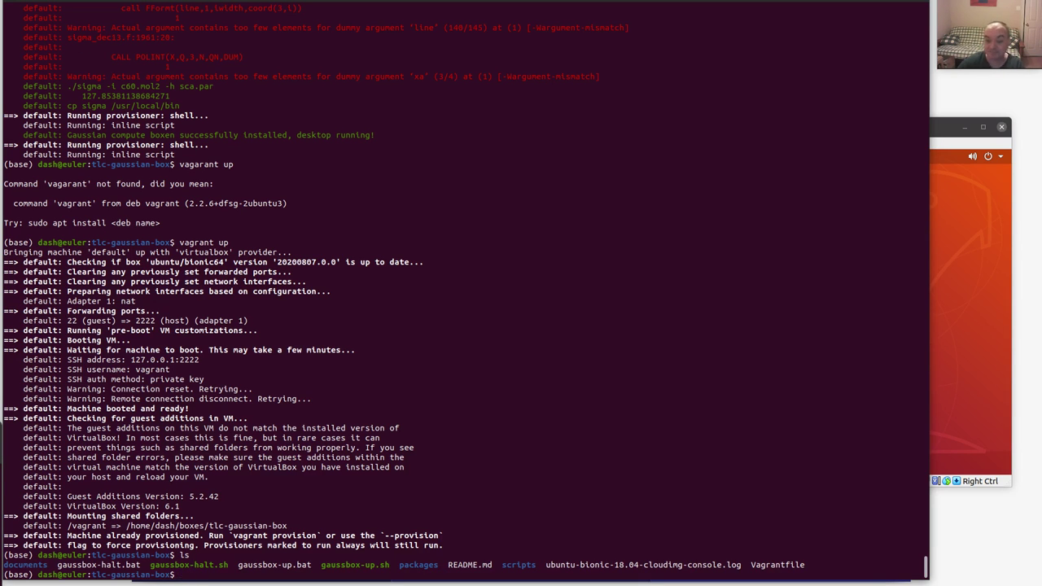
Move and enlarge the tlc-gaussian-box window, then resize the guest screen to 1920x1080.
left_click(944, 129)
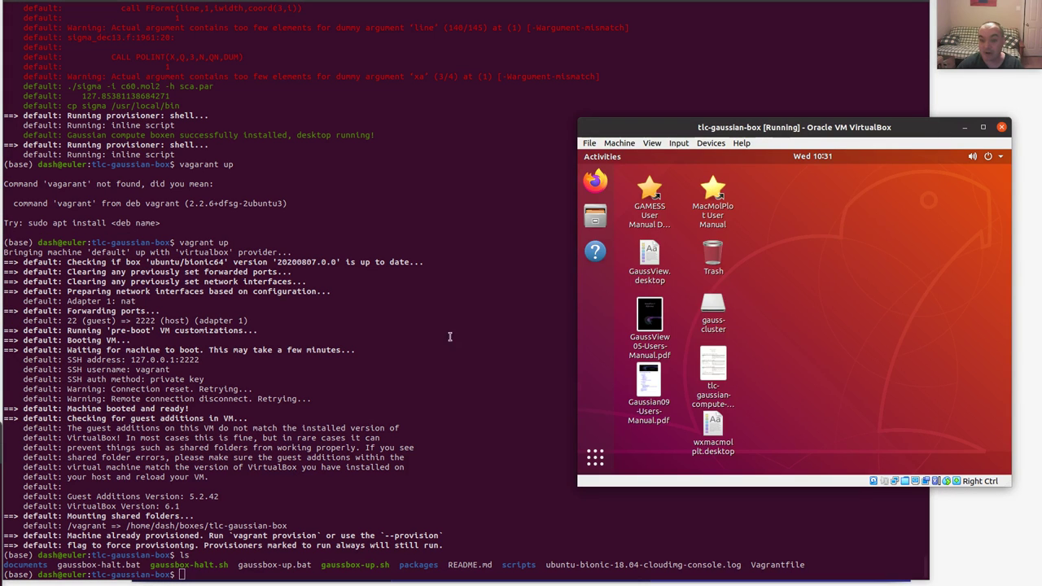
left_click_drag(794, 127, 321, 44)
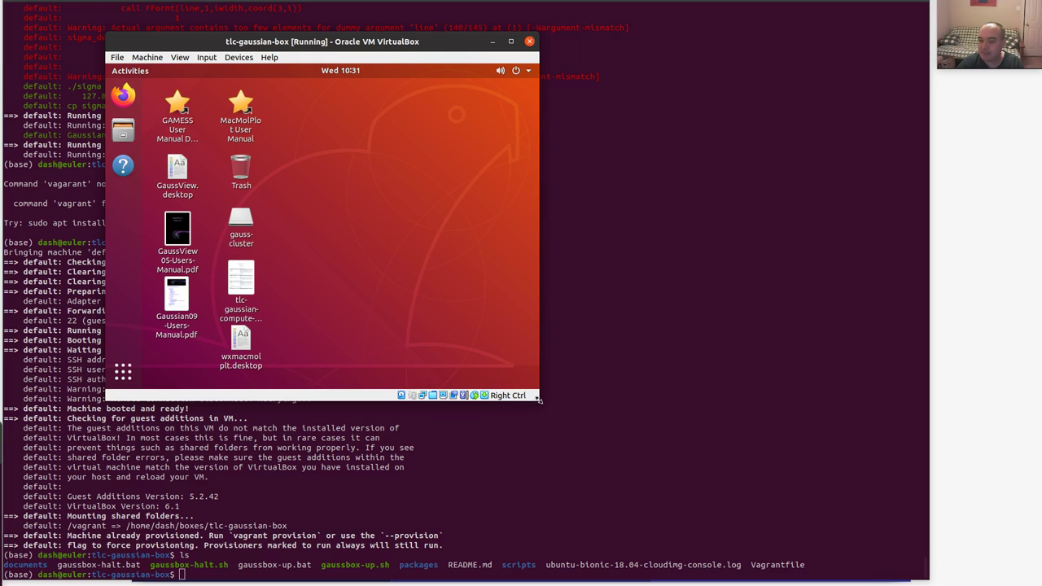
left_click_drag(537, 398, 666, 472)
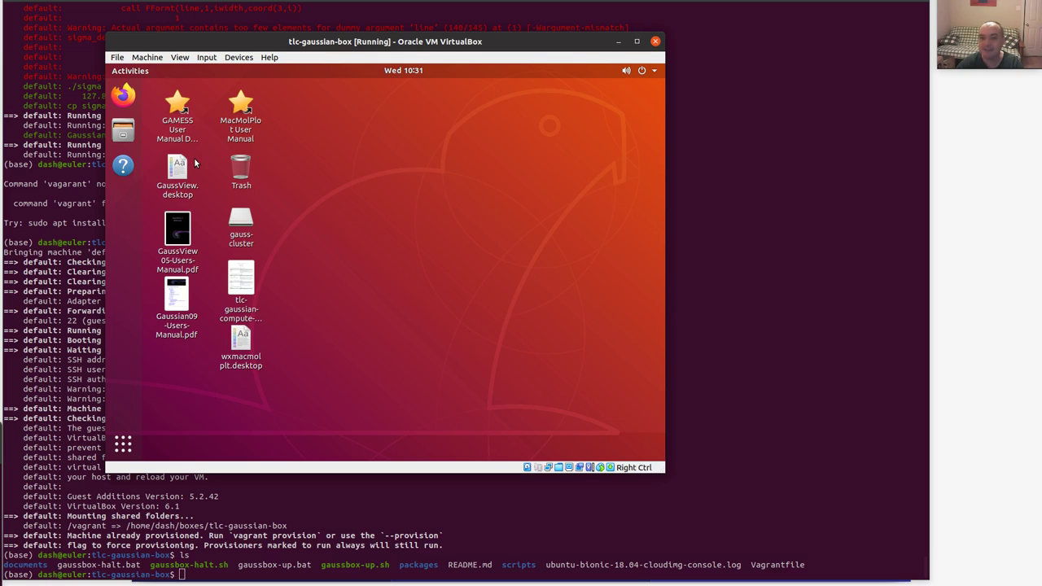
left_click(180, 59)
mouse_move(230, 210)
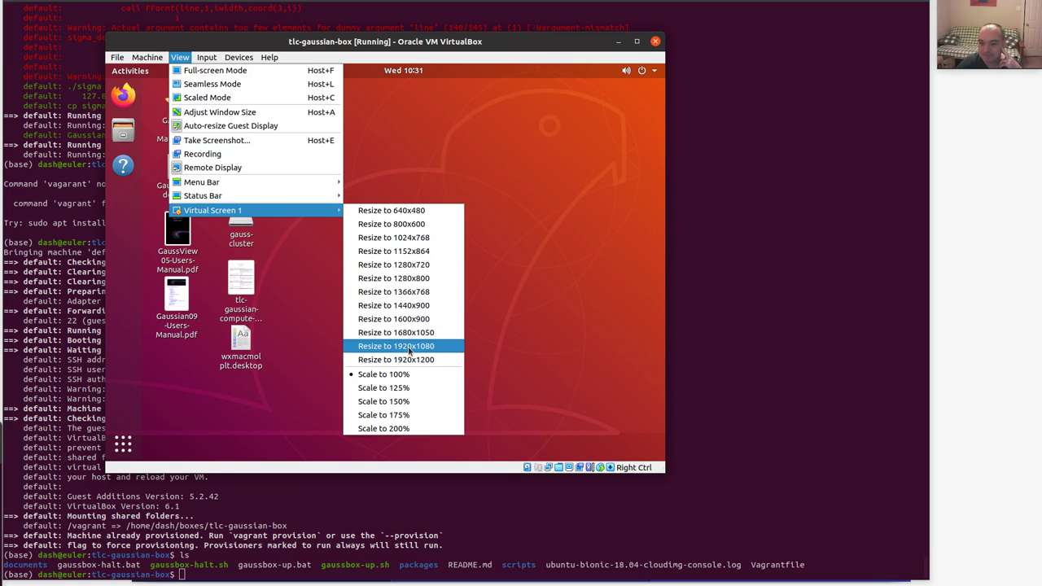
left_click(409, 348)
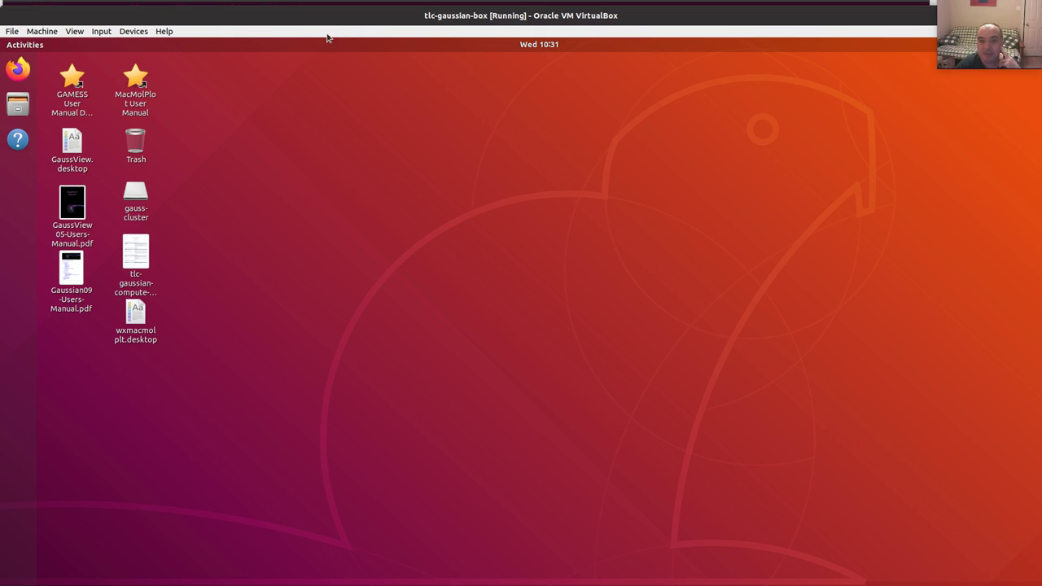
Resize the guest's Virtual Screen 1 to 1680x1050.
left_click_drag(330, 16, 329, 0)
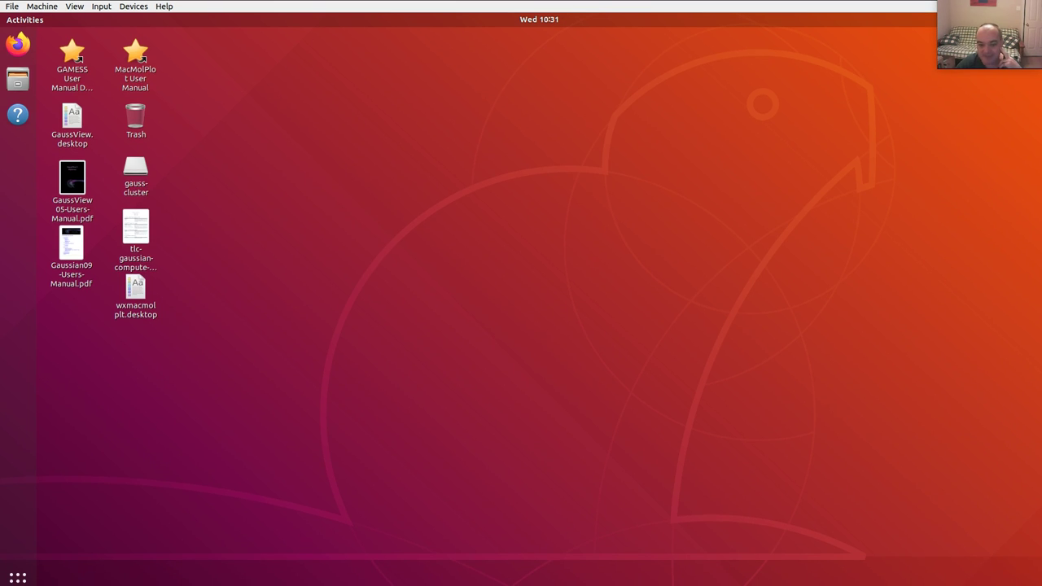
left_click(75, 7)
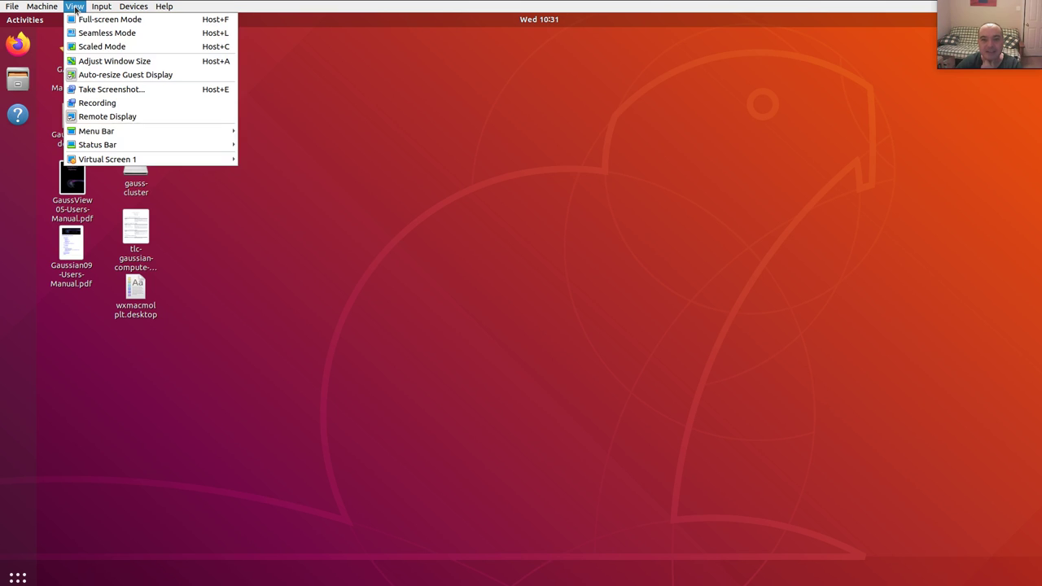
mouse_move(172, 159)
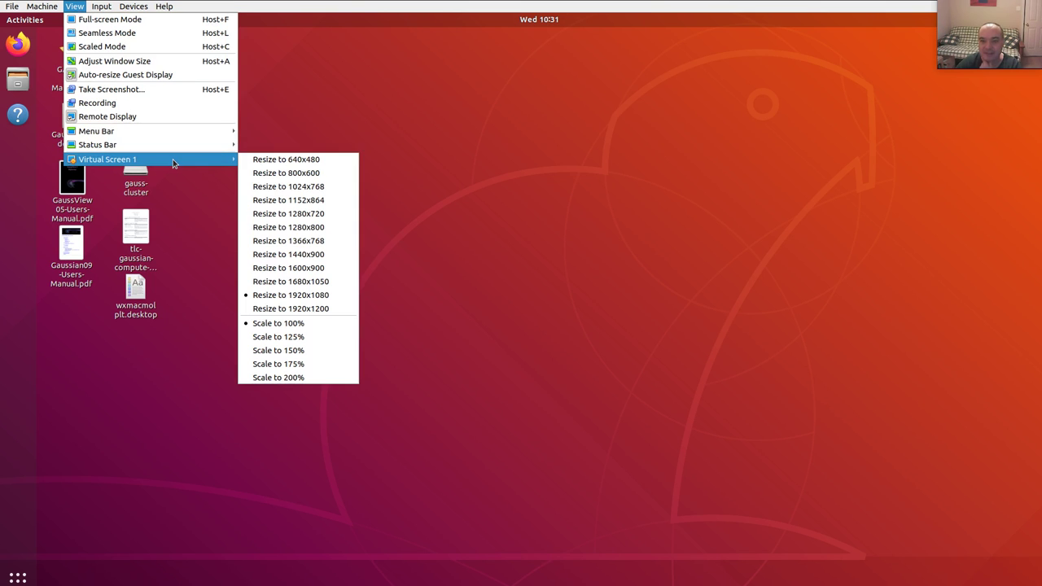
left_click(322, 280)
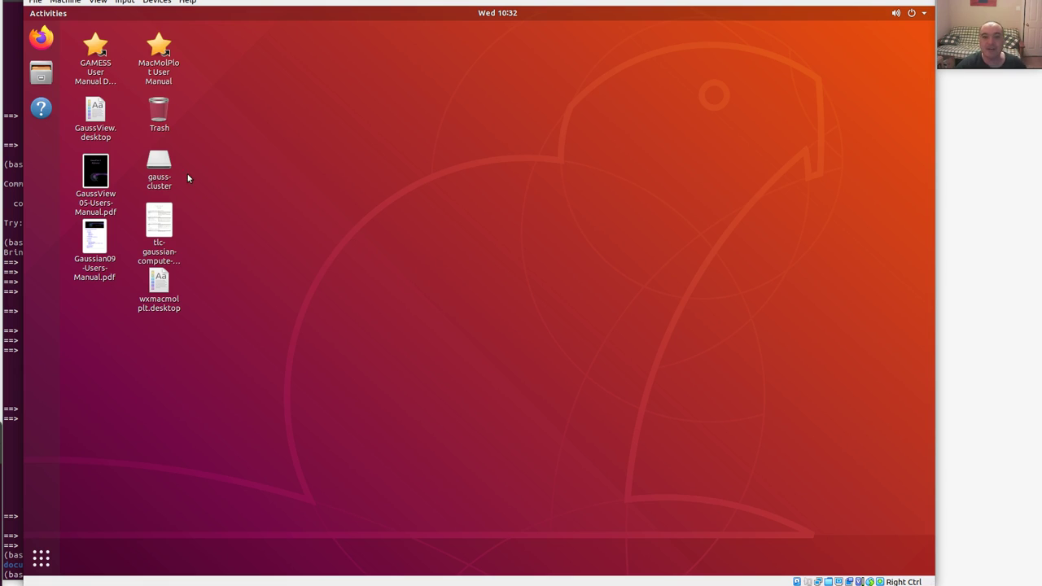
Move gauss-cluster and Trash lower left; place GaussView and wxmacmolplt launchers in the top row.
left_click_drag(165, 169, 99, 407)
left_click_drag(165, 119, 96, 477)
left_click_drag(99, 119, 386, 69)
left_click(94, 237)
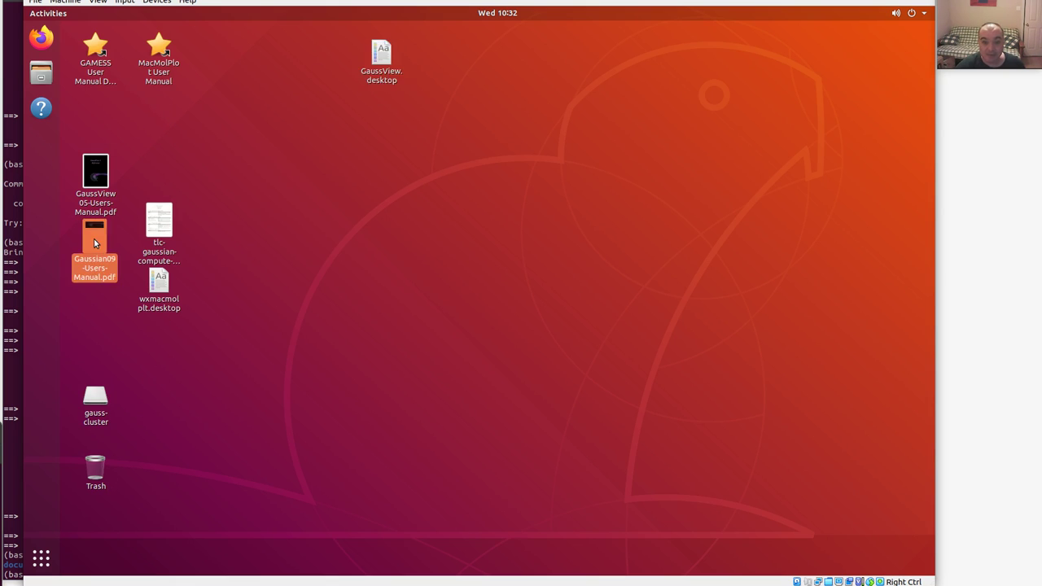
left_click_drag(156, 291, 498, 59)
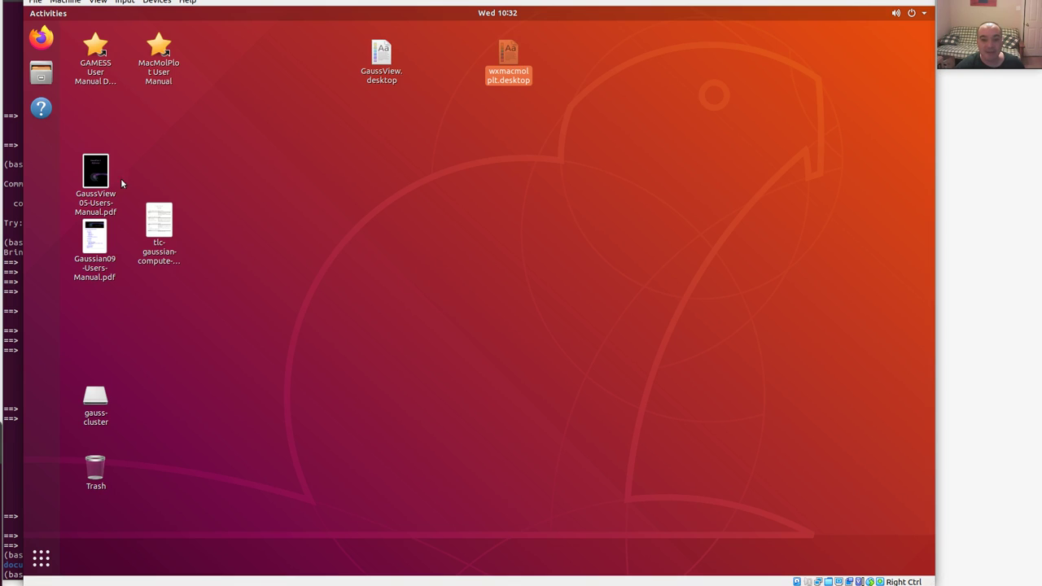
Line up the GaussView, tlc-gaussian-compute, Gaussian09, MacMolPlot and GAMESS manuals in a middle row; open Home in Files.
left_click_drag(95, 175, 384, 139)
left_click_drag(163, 224, 238, 153)
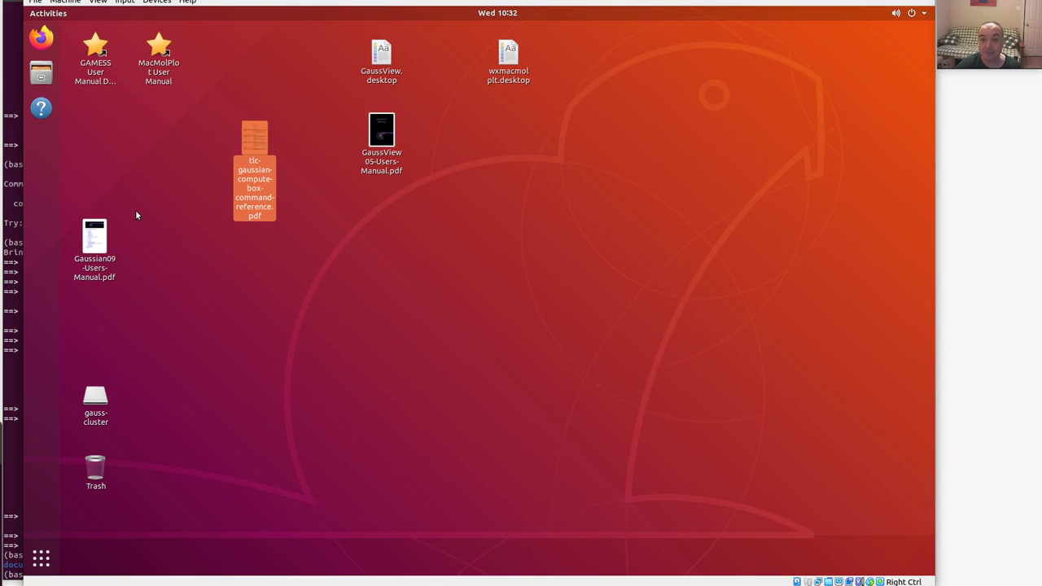
left_click_drag(91, 236, 313, 140)
left_click_drag(160, 47, 513, 137)
left_click_drag(109, 65, 442, 133)
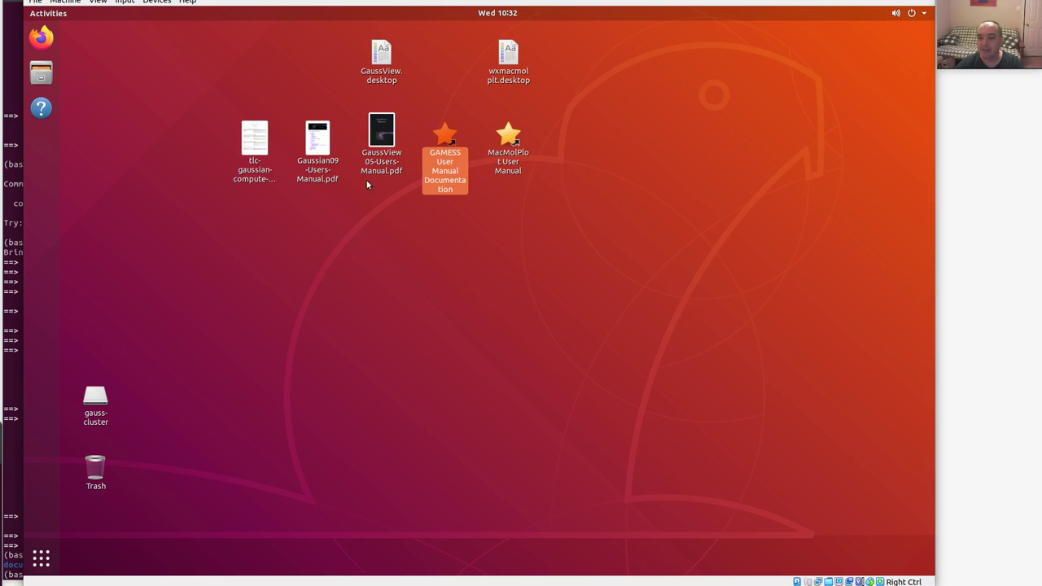
left_click(255, 358)
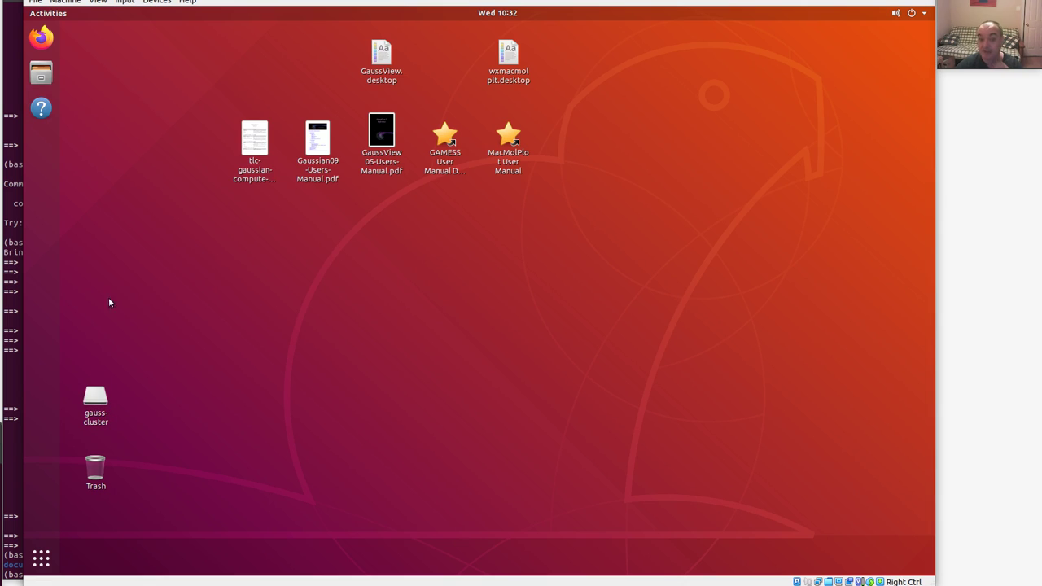
left_click(47, 84)
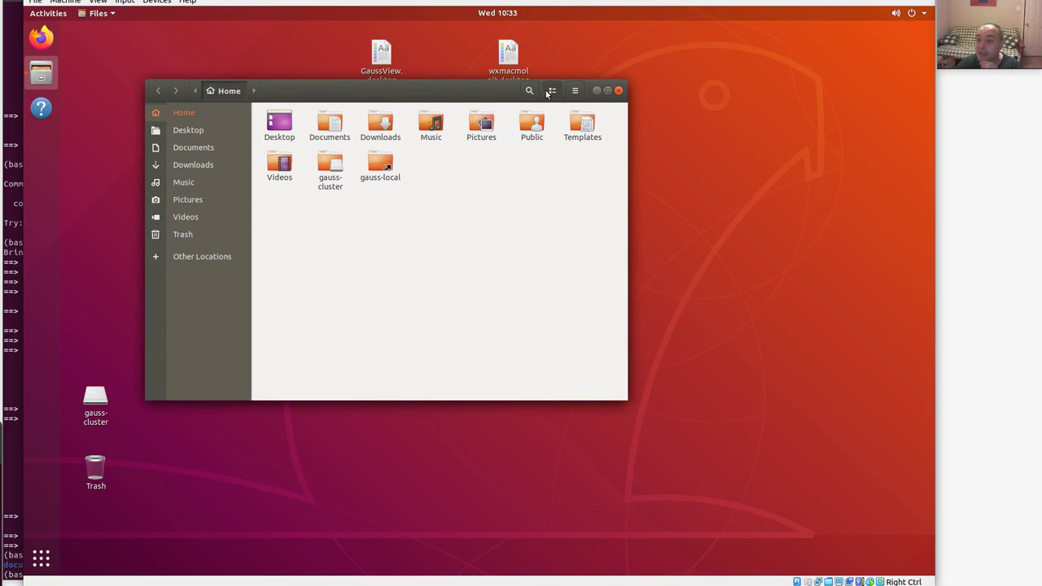
Show Home as a detailed list at 50% zoom, open gauss-local, then return to the host terminal.
left_click(551, 91)
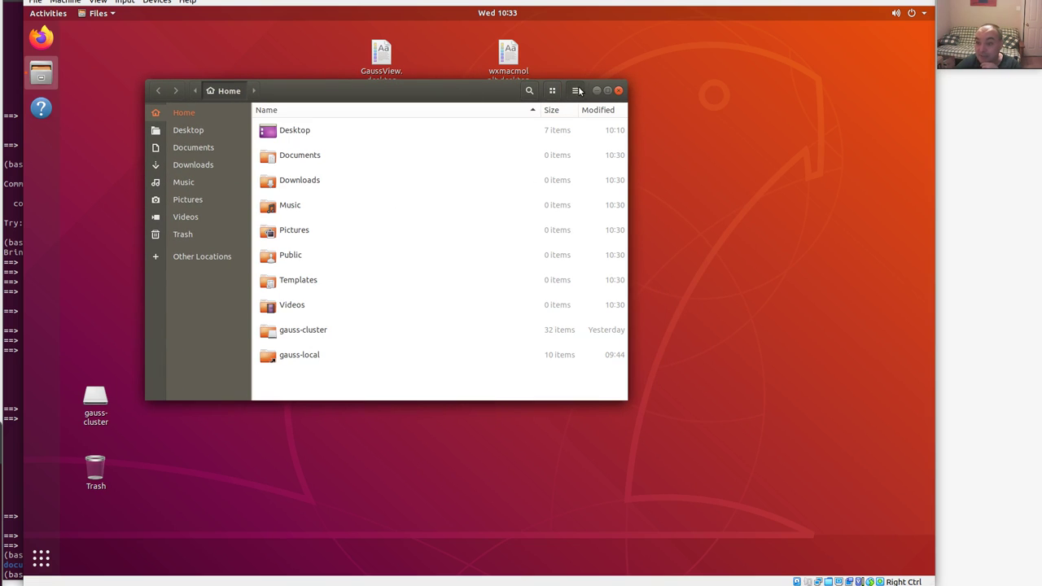
left_click(575, 90)
left_click(542, 142)
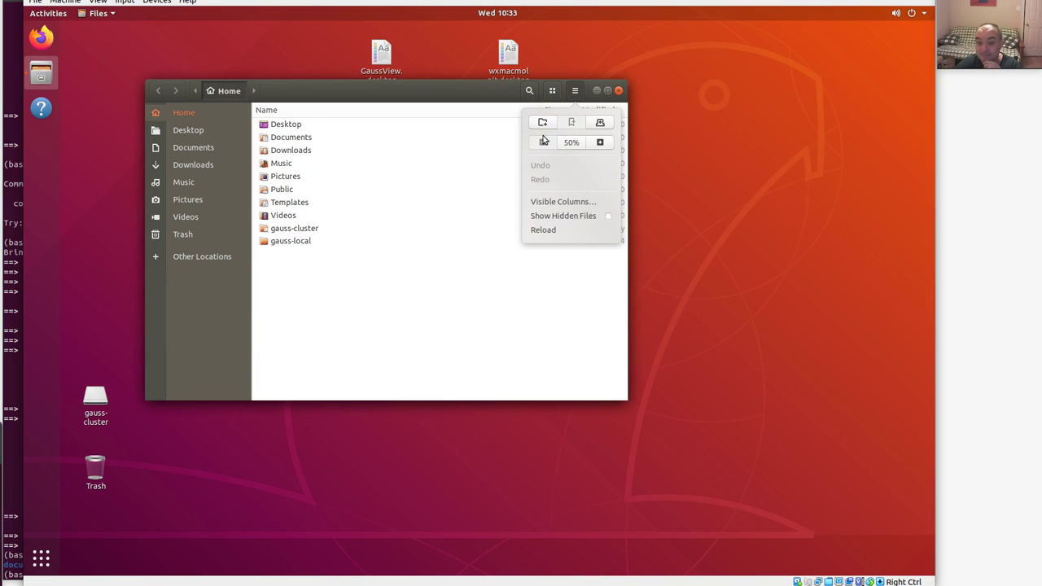
left_click(415, 299)
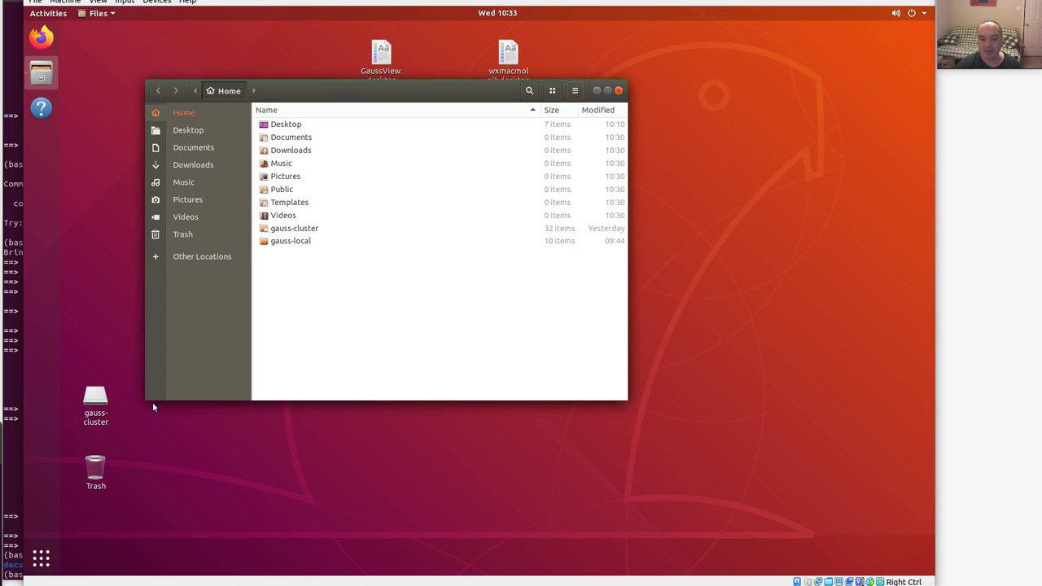
double_click(295, 242)
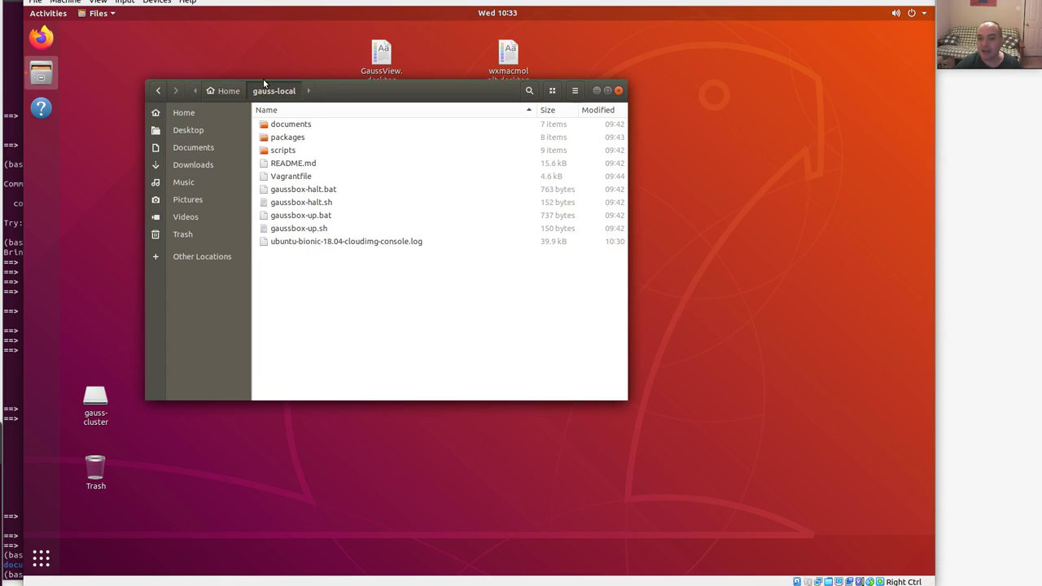
left_click(13, 487)
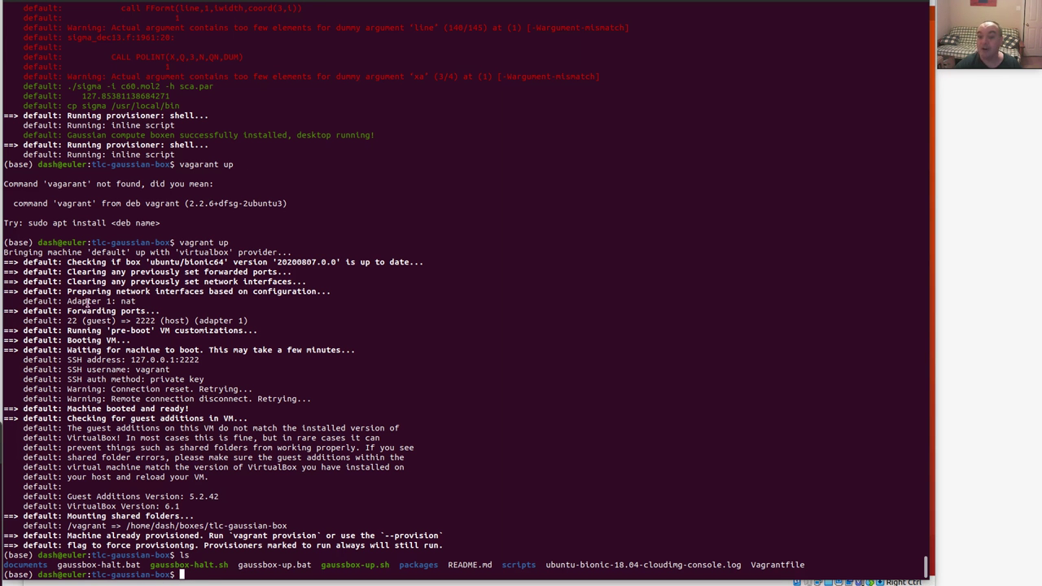
List the host tlc-gaussian-box folder in the terminal with ls.
key("alt+Tab")
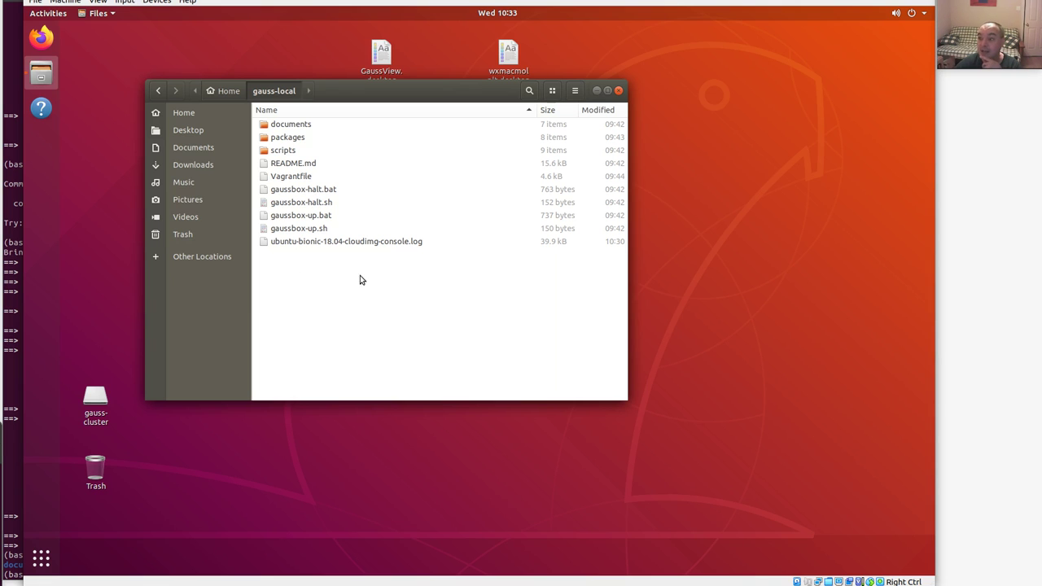
left_click(13, 502)
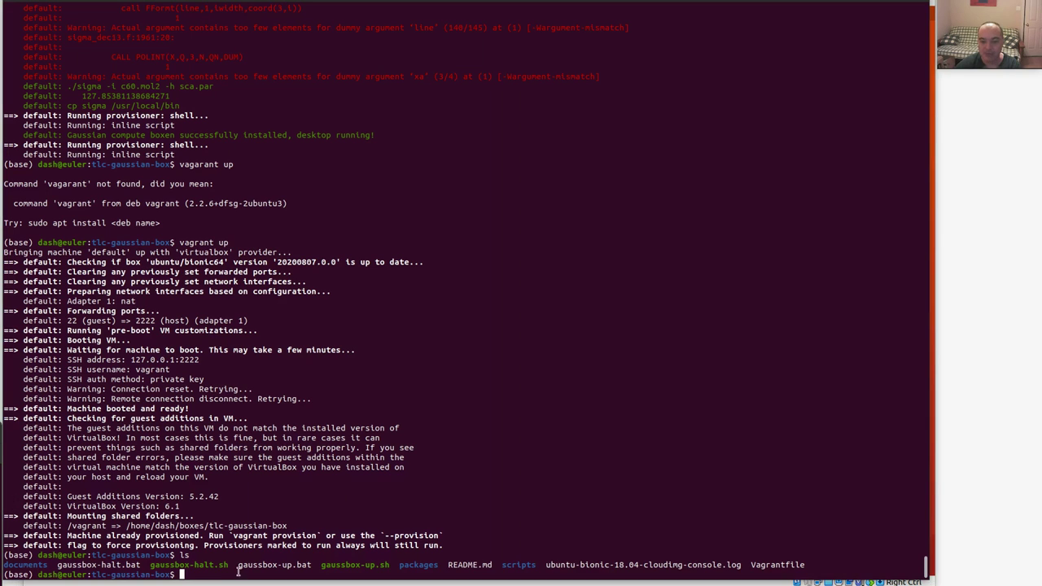
type("ls")
key("Return")
key("Return")
Create test.tmp containing 'Hello this is a file.' via cat, confirm with ls, return to the VM.
type("cat > test.tmp")
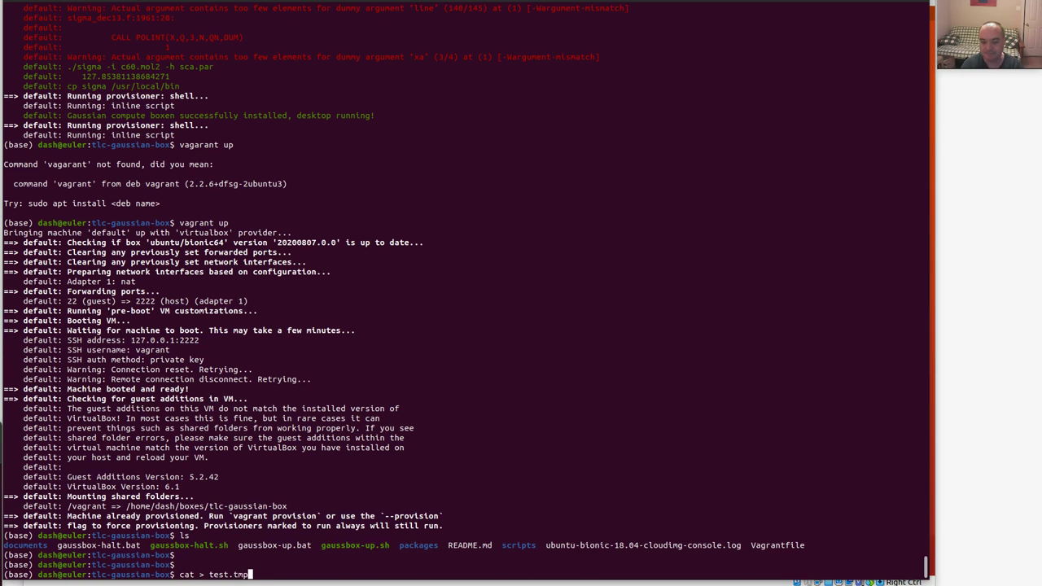
key("Return")
type("Hello th")
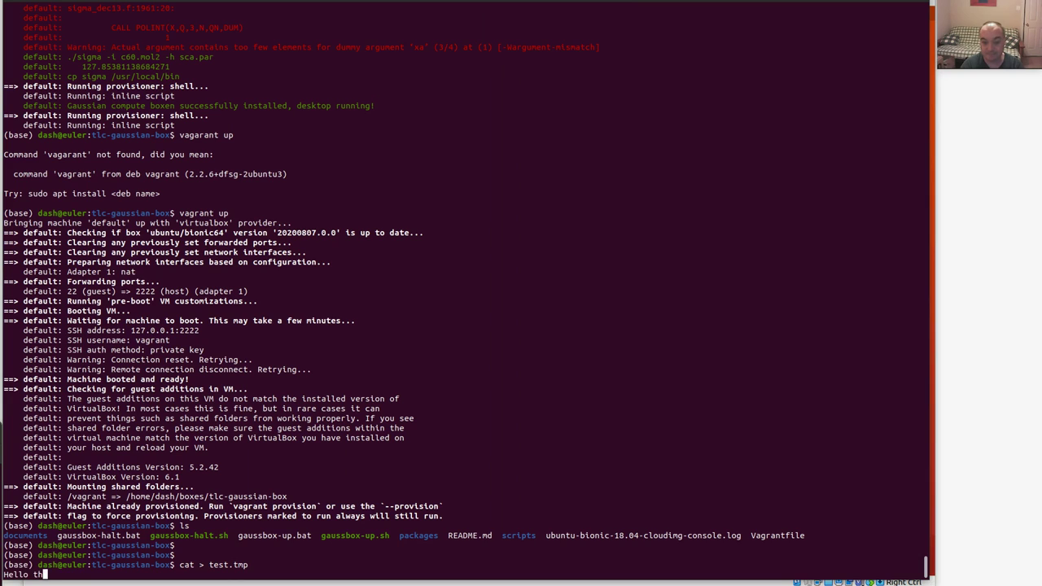
type("is is a file.")
key("Return")
key("ctrl+d")
key("Return")
key("Return")
type("ls")
key("Return")
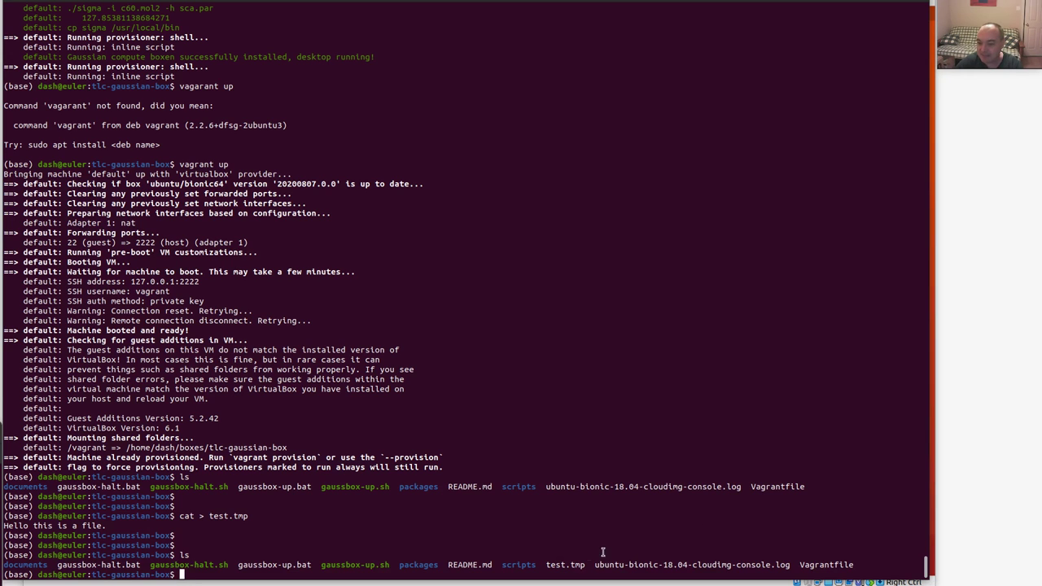
left_click(934, 463)
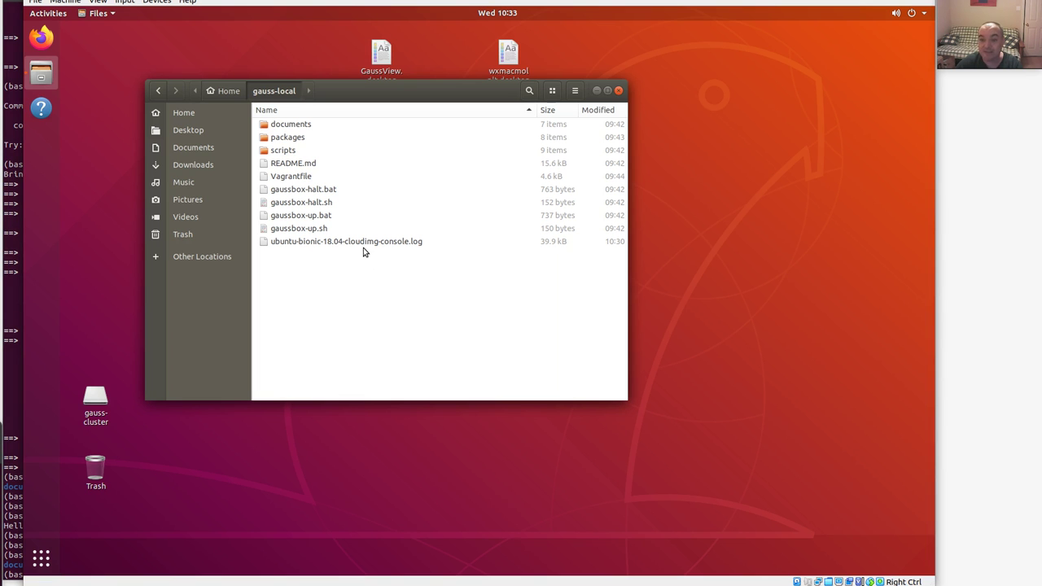
Open test.tmp in gauss-local with Vim to check its text, then quit with :q!
left_click(225, 91)
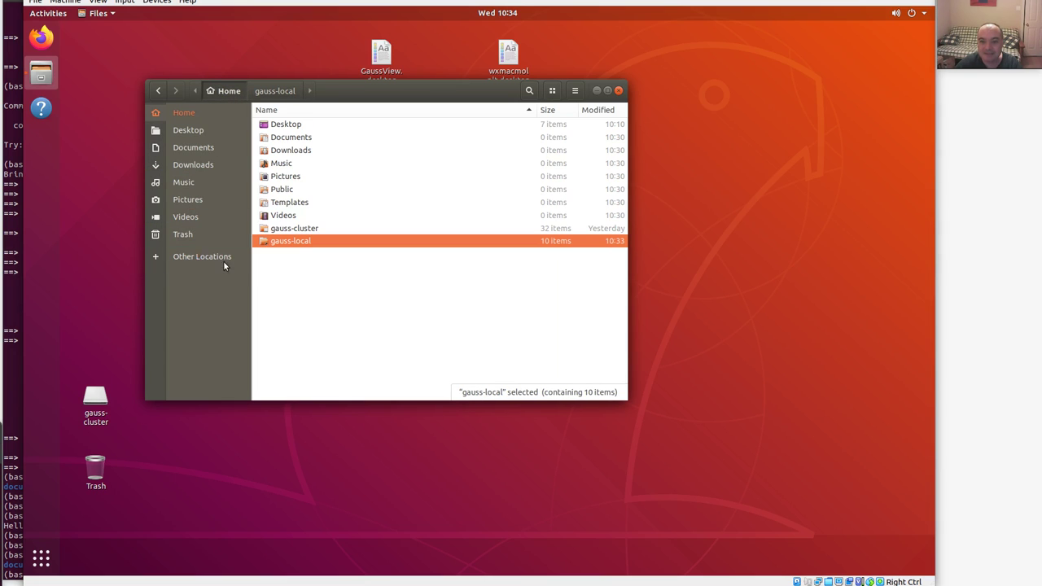
double_click(293, 241)
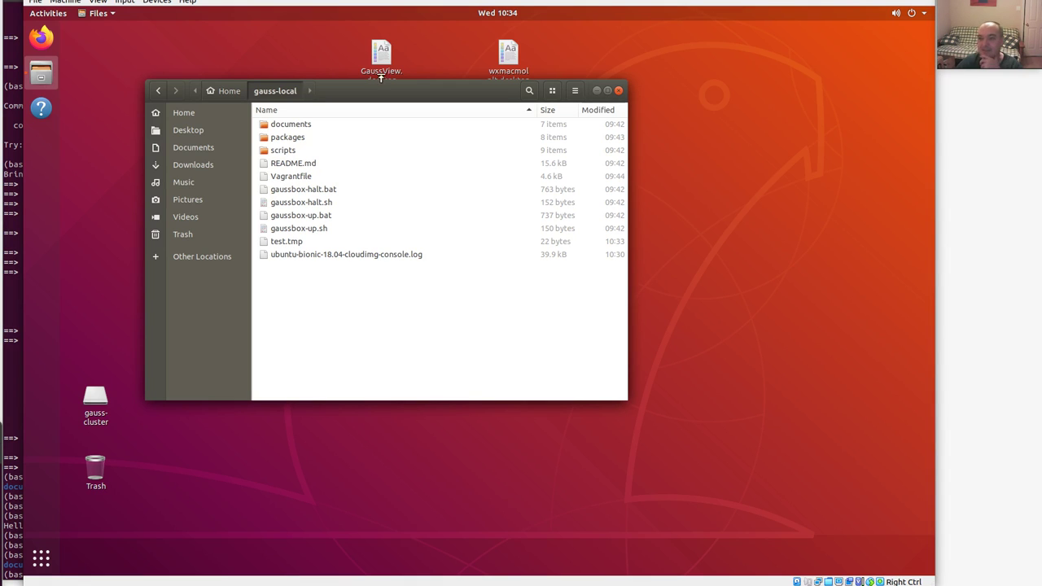
left_click(294, 242)
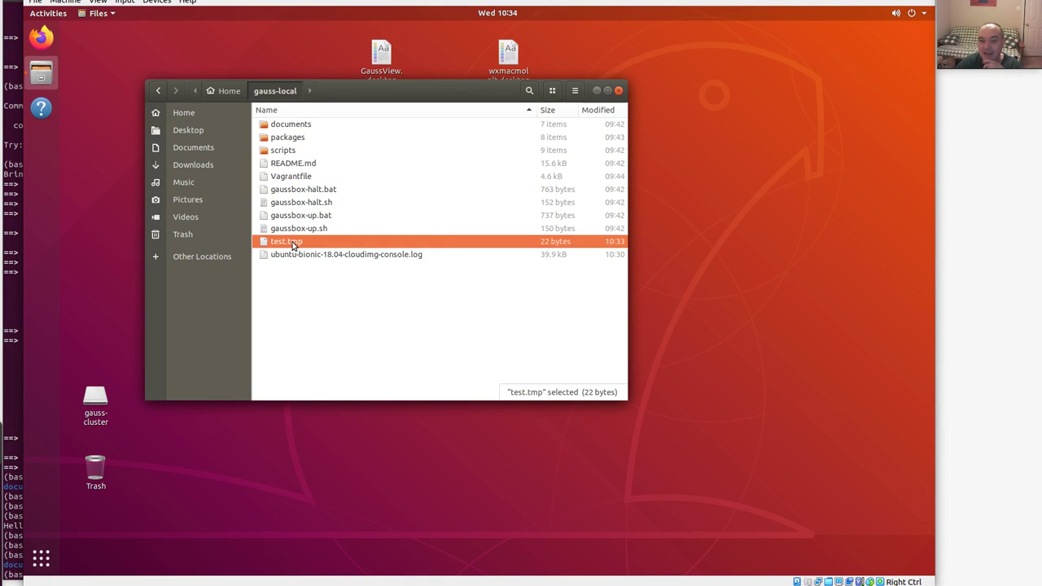
right_click(294, 242)
left_click(332, 248)
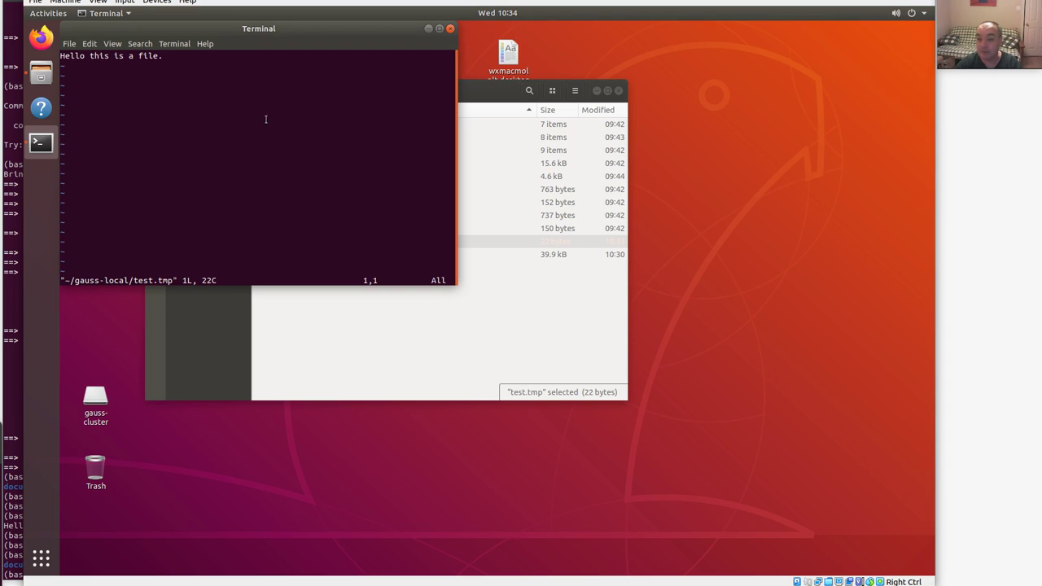
type(":q!")
key("Return")
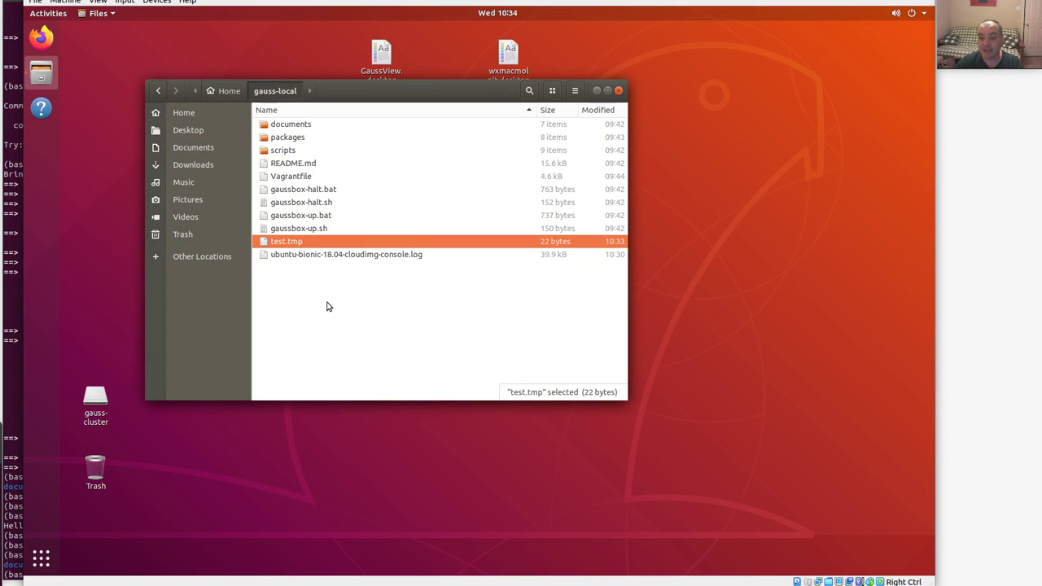
Return to the gauss-local folder and bookmark it with Ctrl+D.
left_click(226, 91)
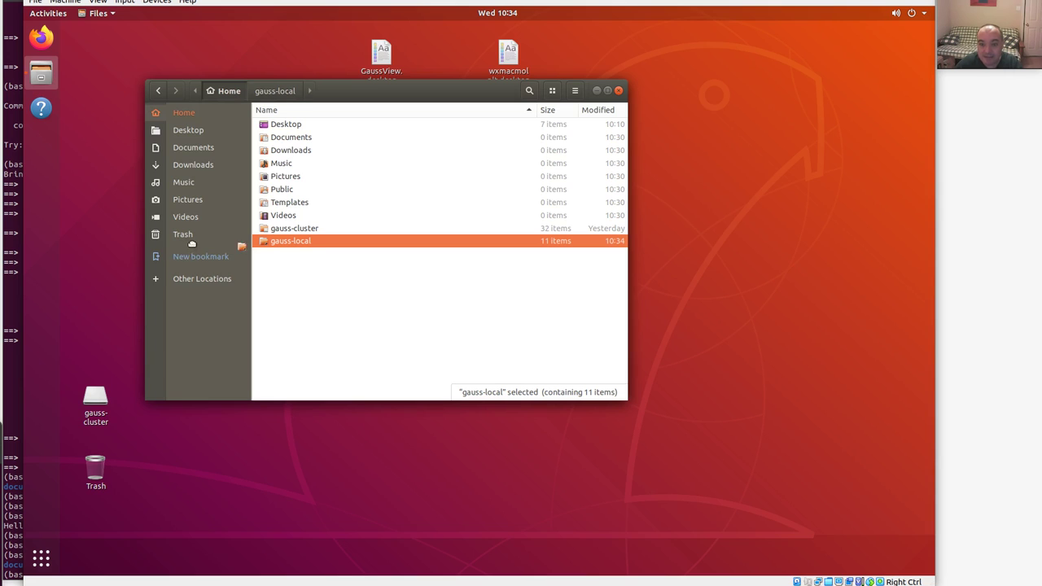
left_click(155, 256)
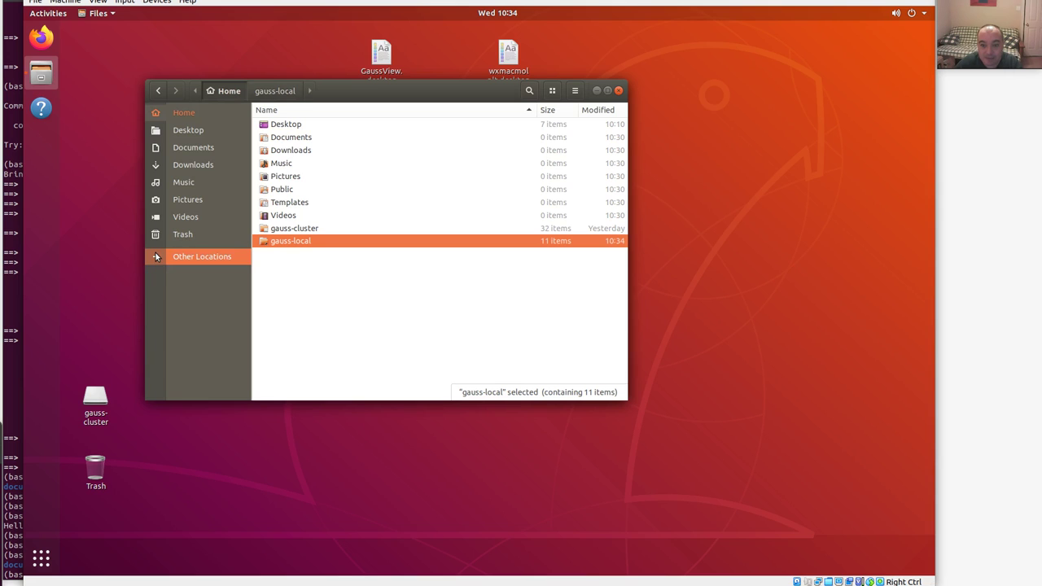
left_click(274, 91)
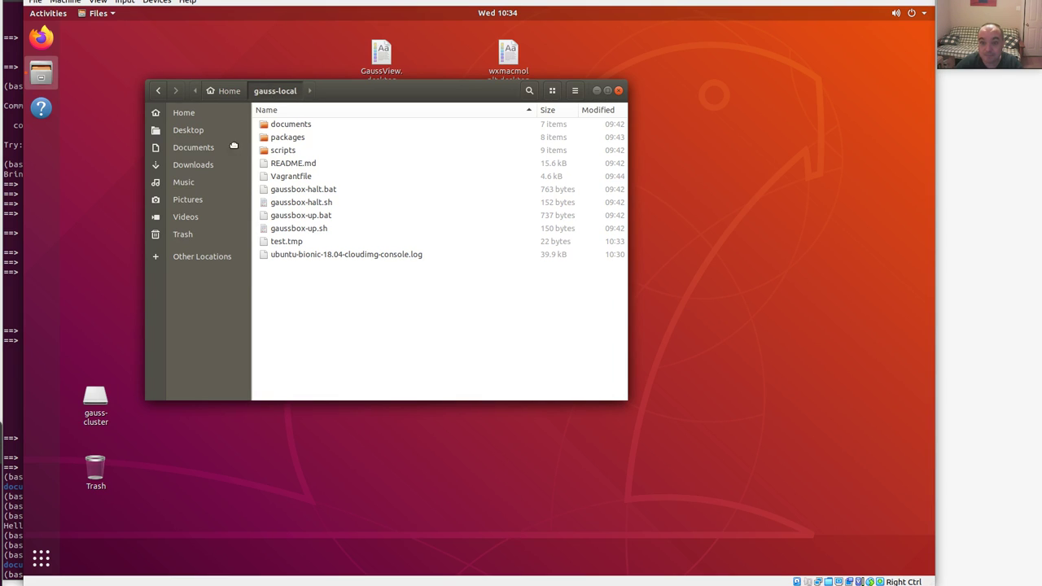
left_click_drag(315, 106, 342, 88)
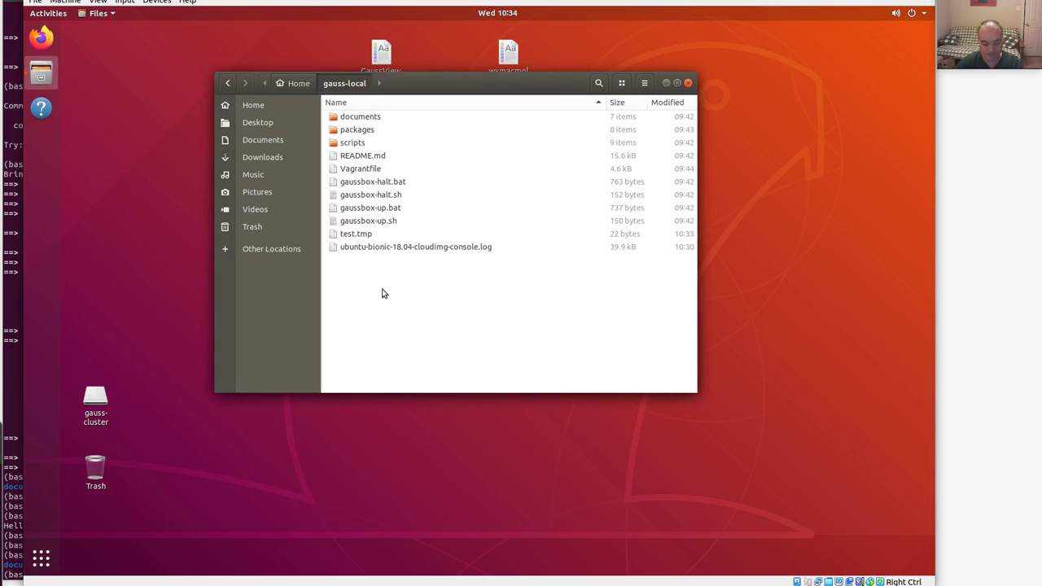
key("ctrl+d")
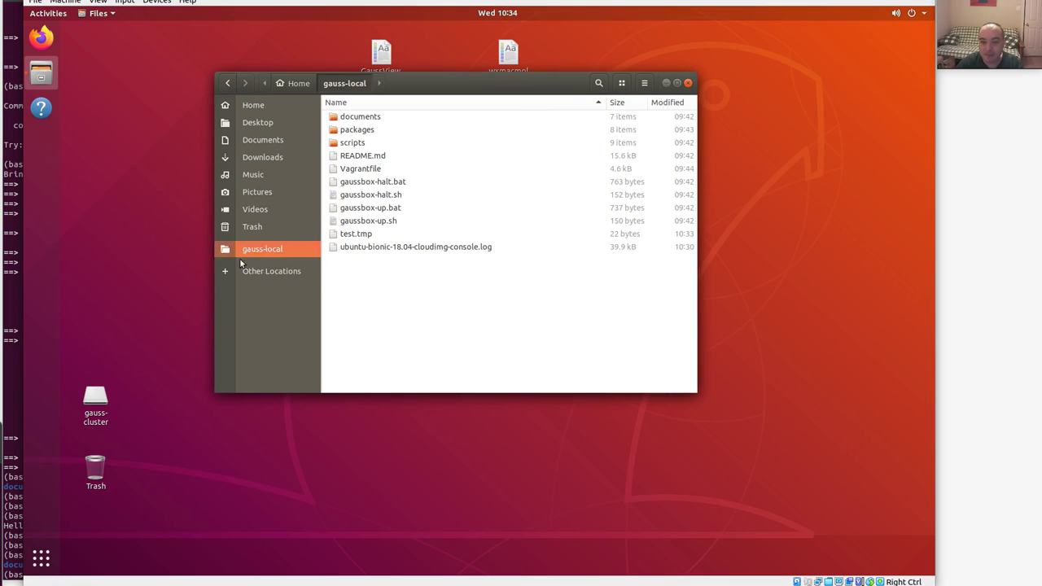
Open the gauss-cluster folder from Home and reposition and enlarge the Files window.
left_click(298, 84)
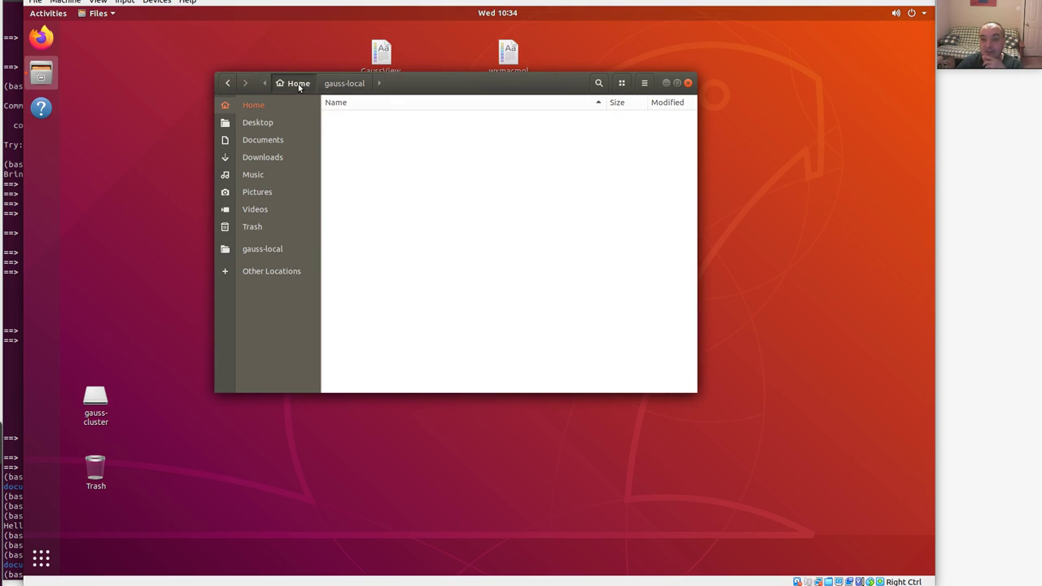
left_click(494, 295)
left_click(361, 226)
double_click(360, 226)
left_click_drag(491, 84, 529, 37)
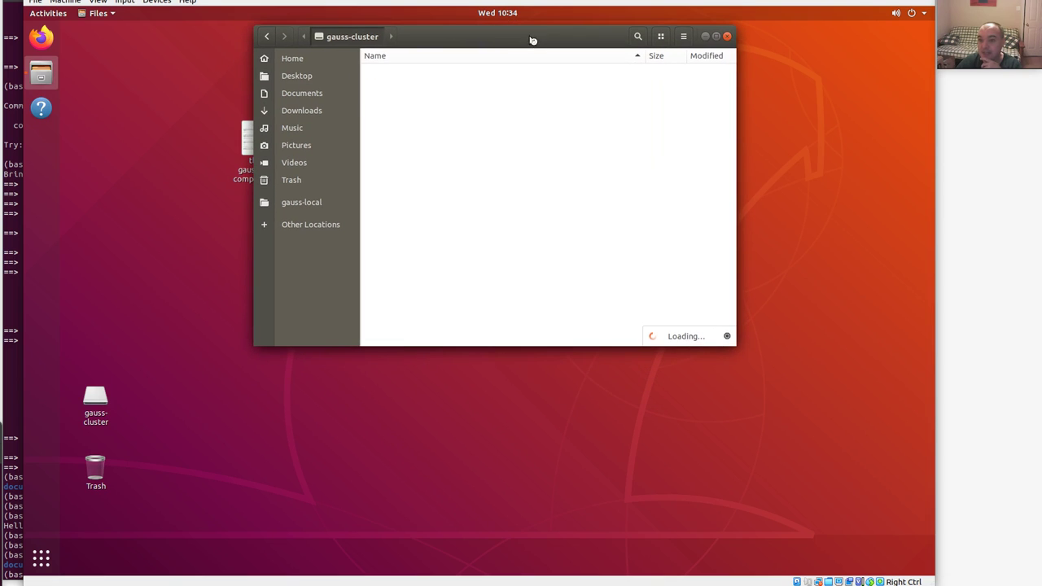
left_click_drag(733, 345, 875, 484)
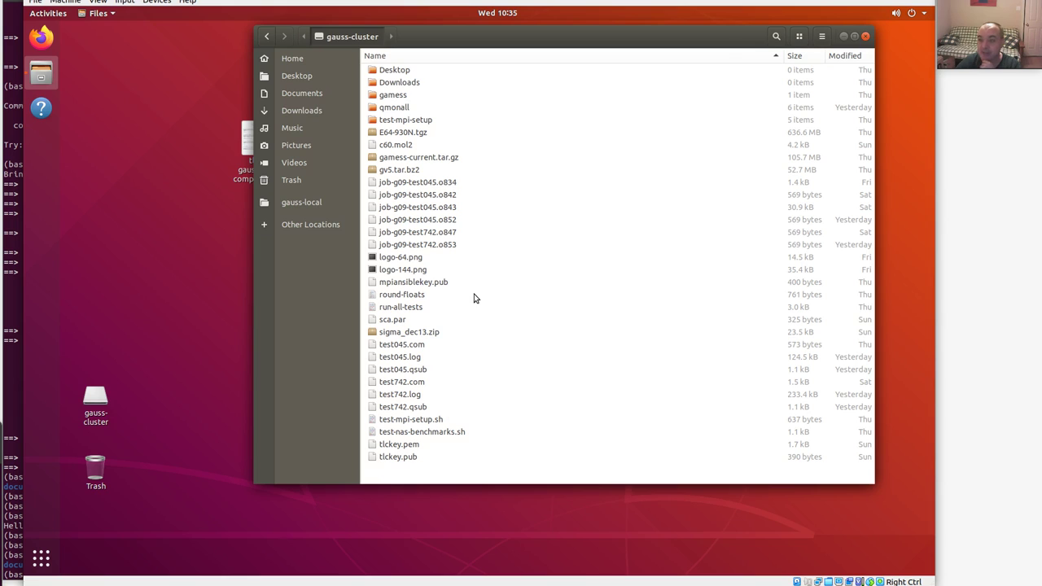
left_click_drag(492, 480, 498, 448)
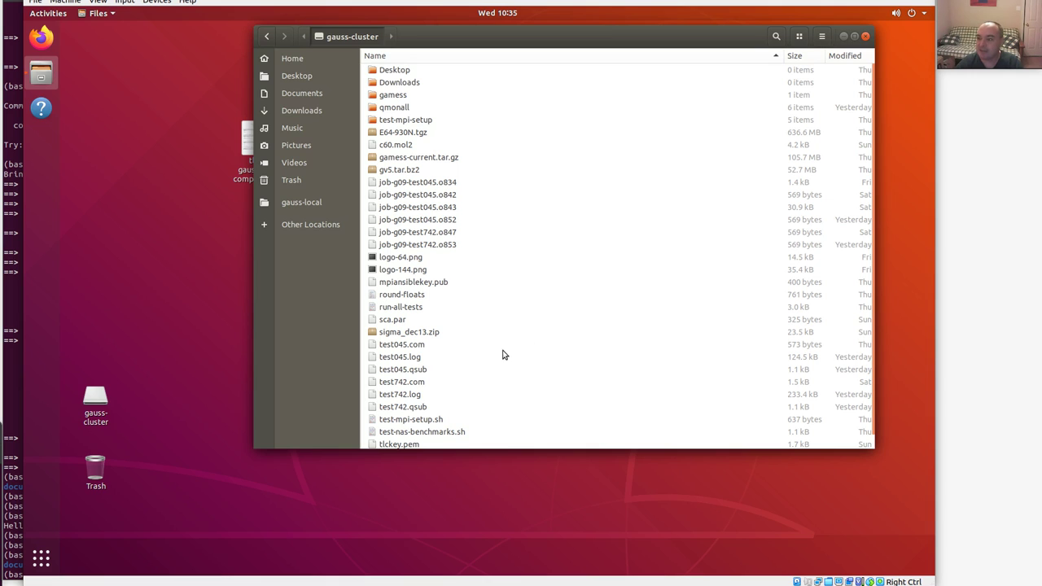
Add Terminal to Favorites, move it to the top of the dock, and launch it.
left_click(46, 13)
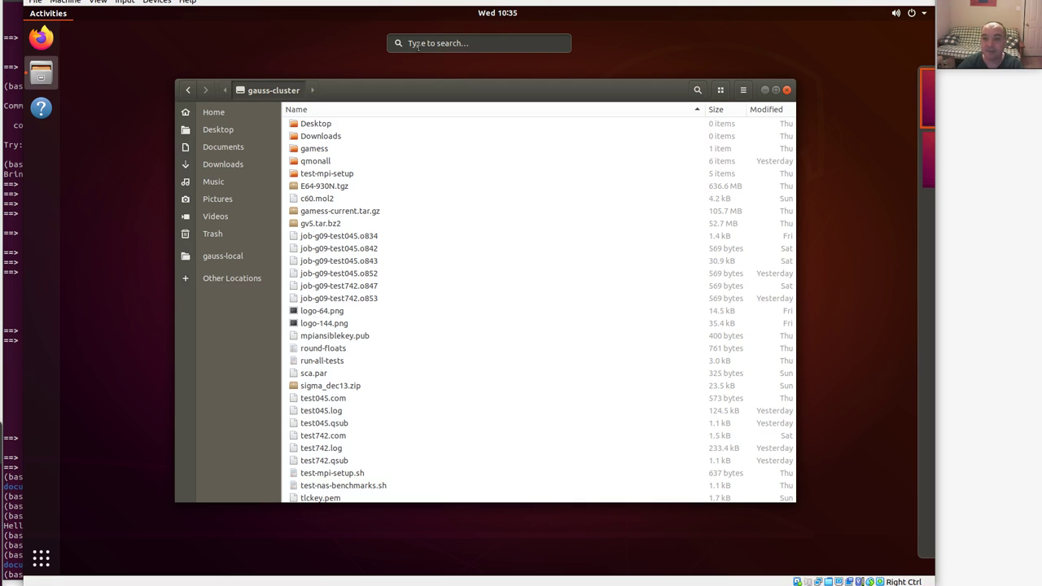
type("ter")
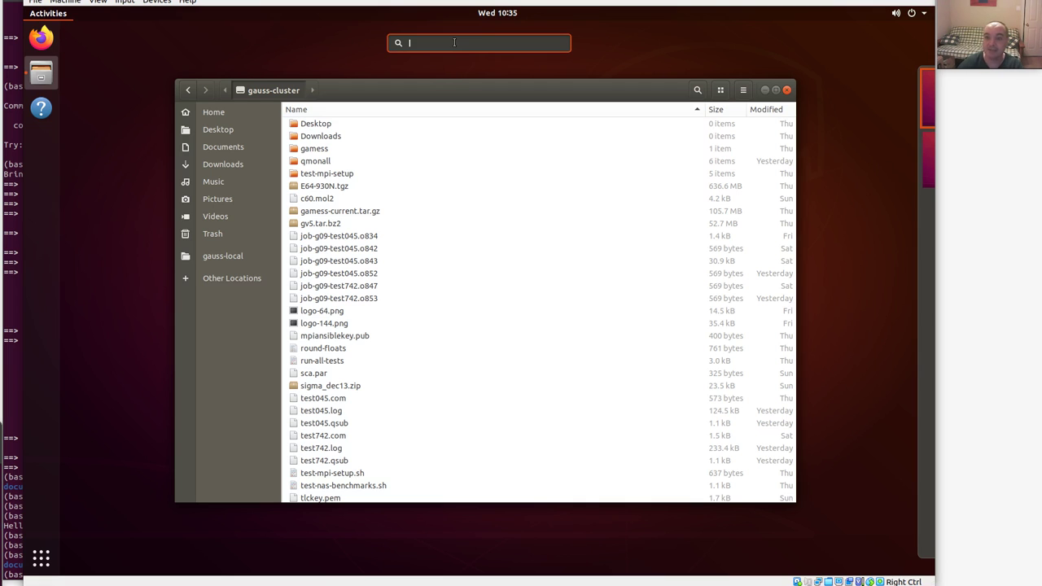
right_click(433, 97)
left_click(517, 116)
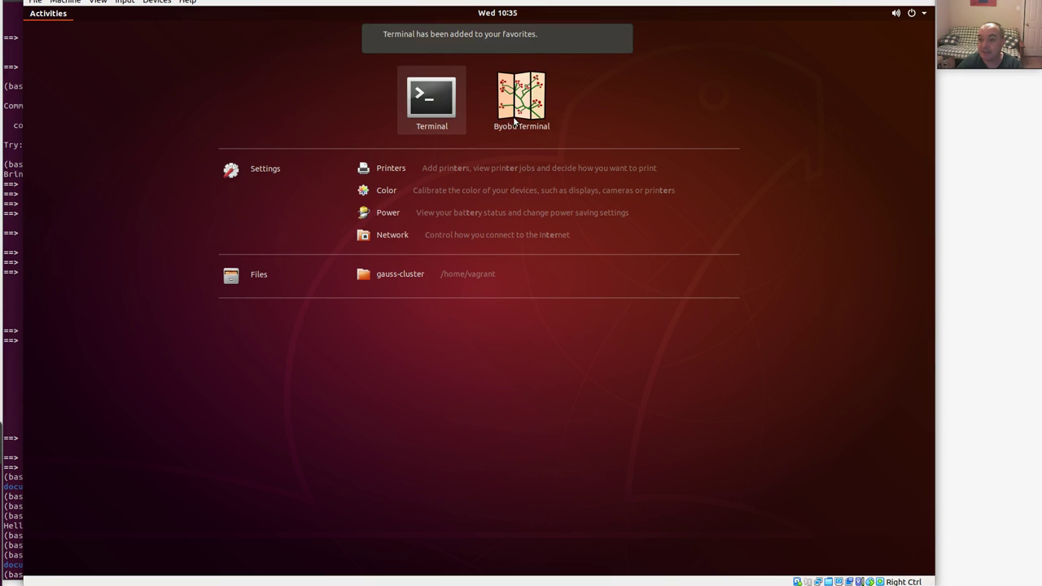
left_click(53, 14)
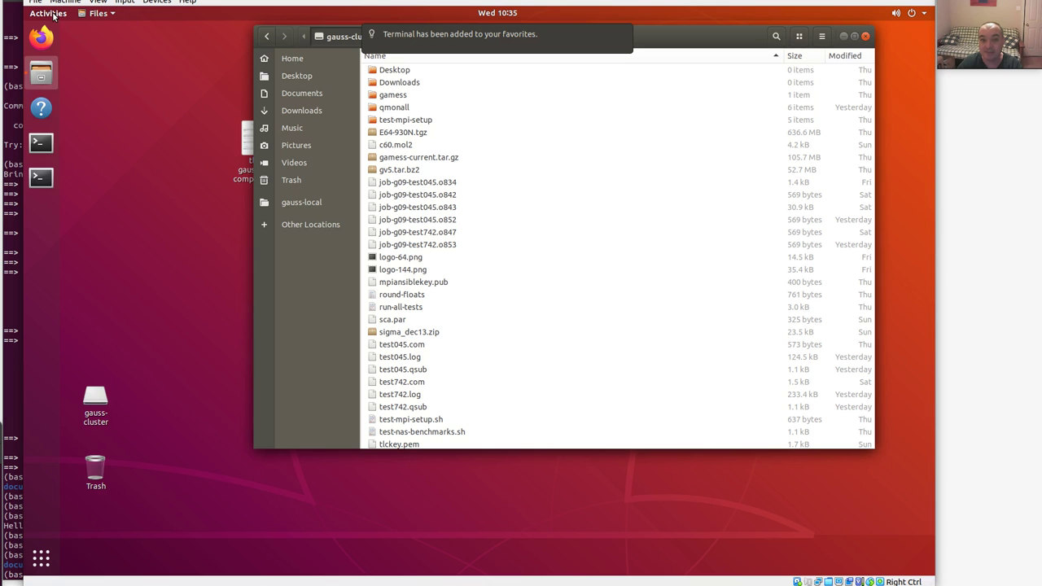
right_click(42, 182)
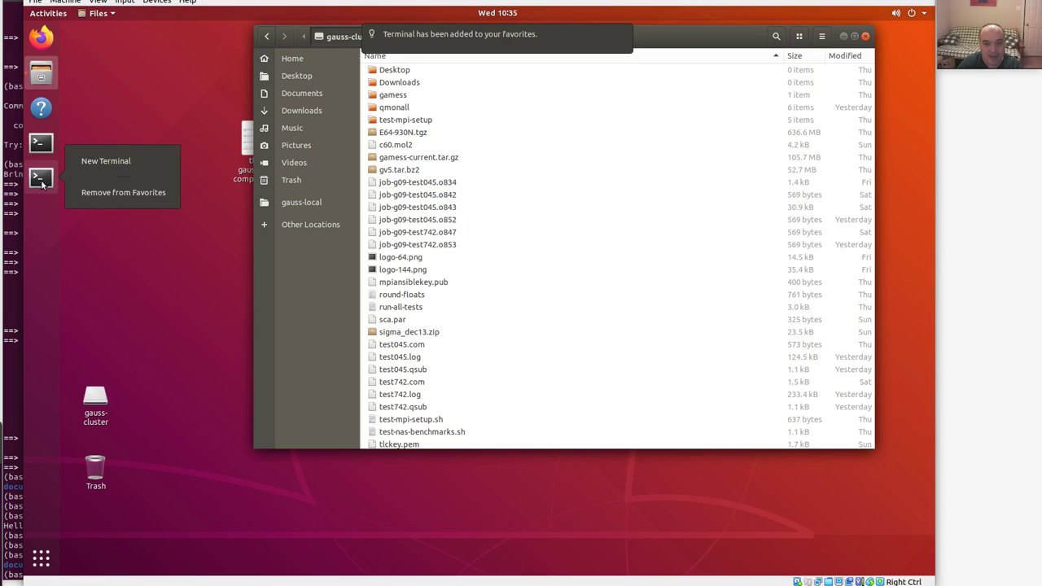
left_click(119, 192)
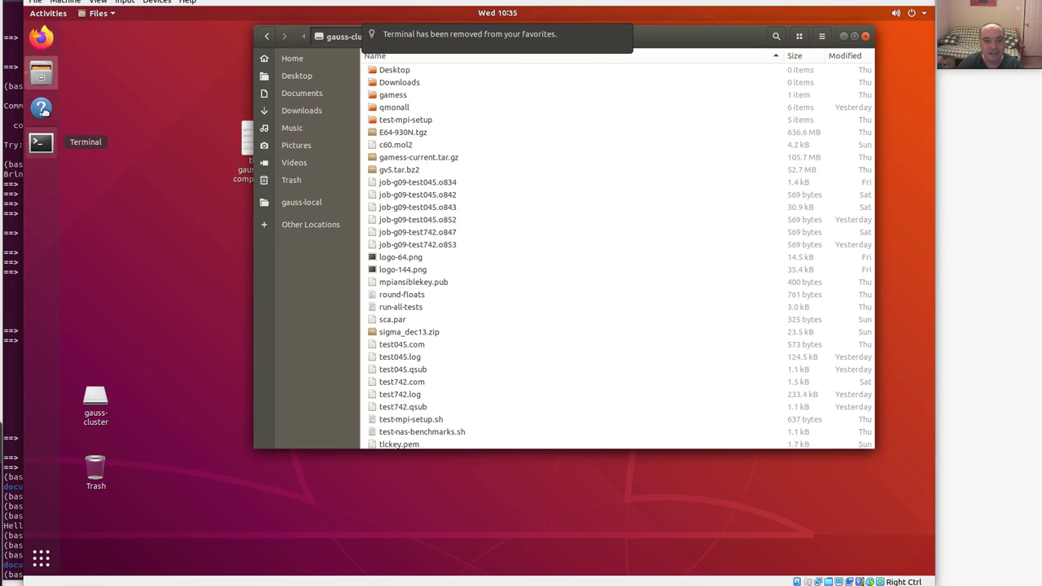
left_click_drag(49, 36, 40, 38)
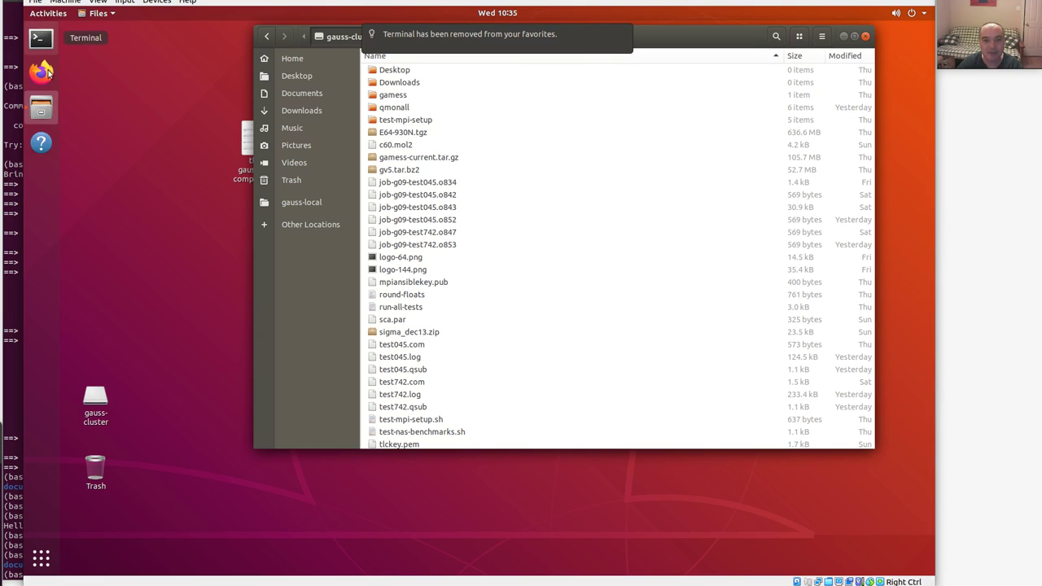
left_click(40, 38)
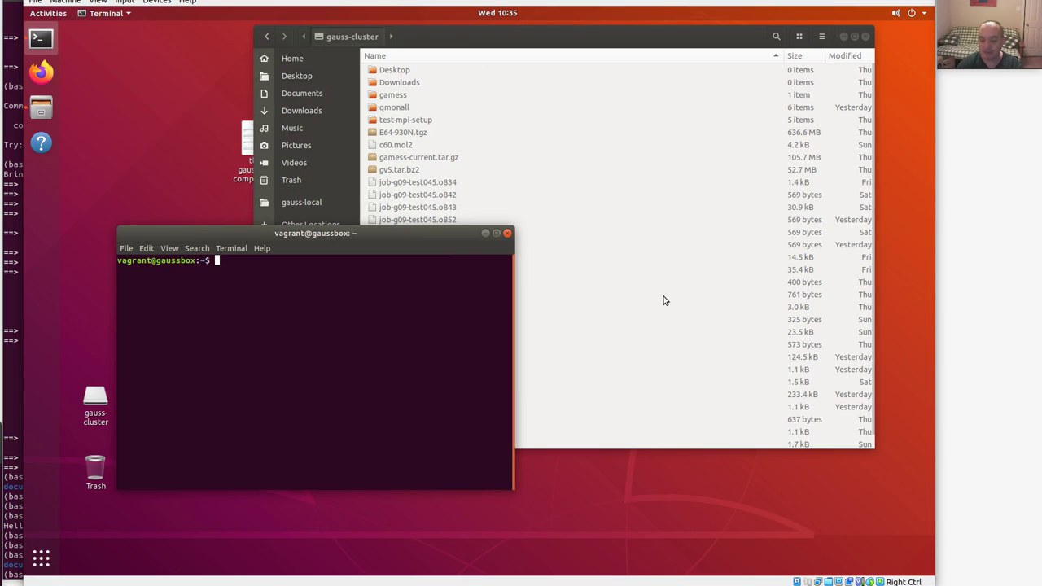
Enlarge the terminal and log into the cluster with ssh gauss.
key("Return")
key("Return")
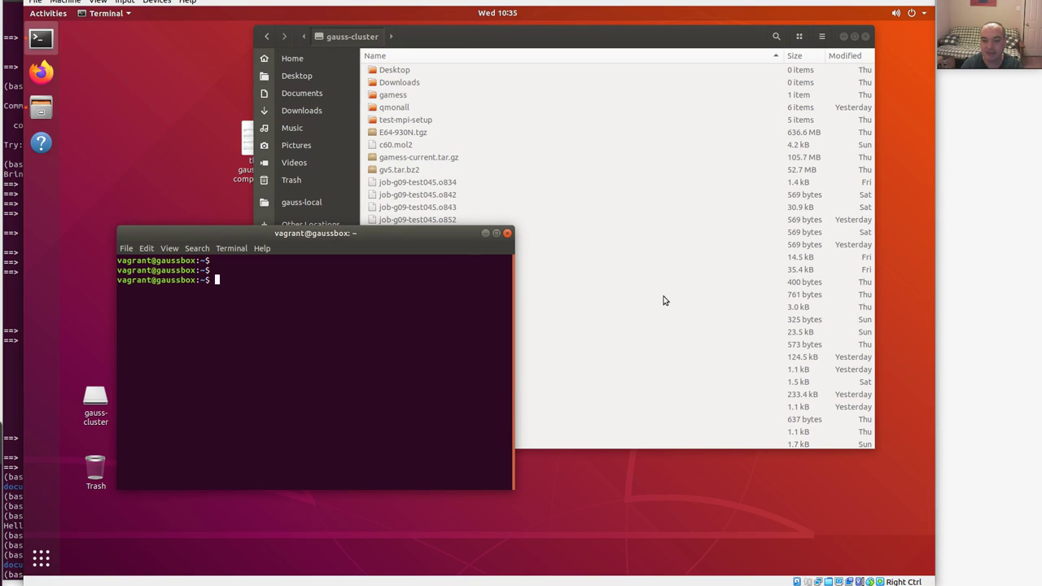
key("Return")
key("Return")
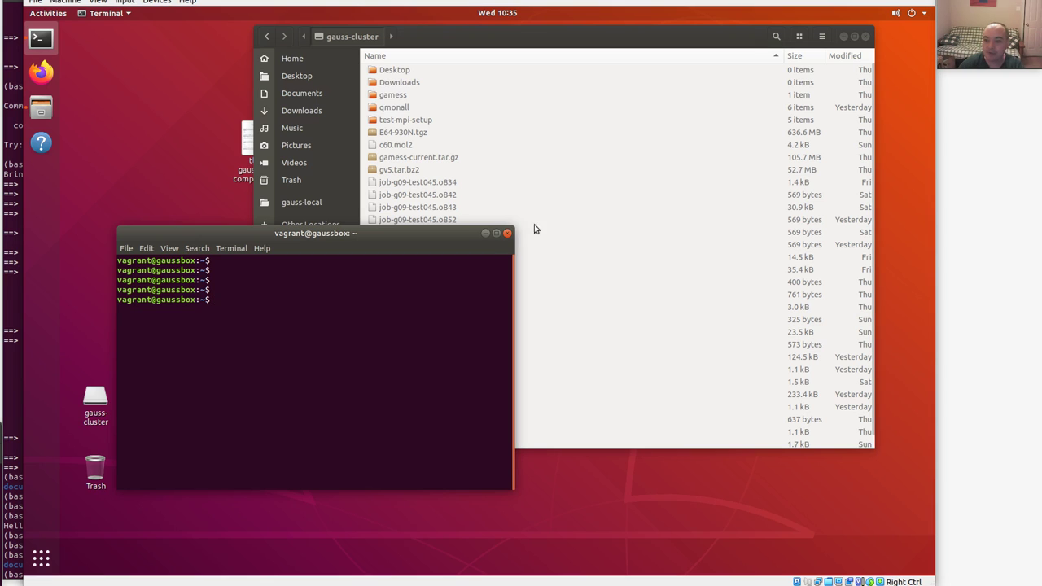
left_click_drag(512, 232, 645, 64)
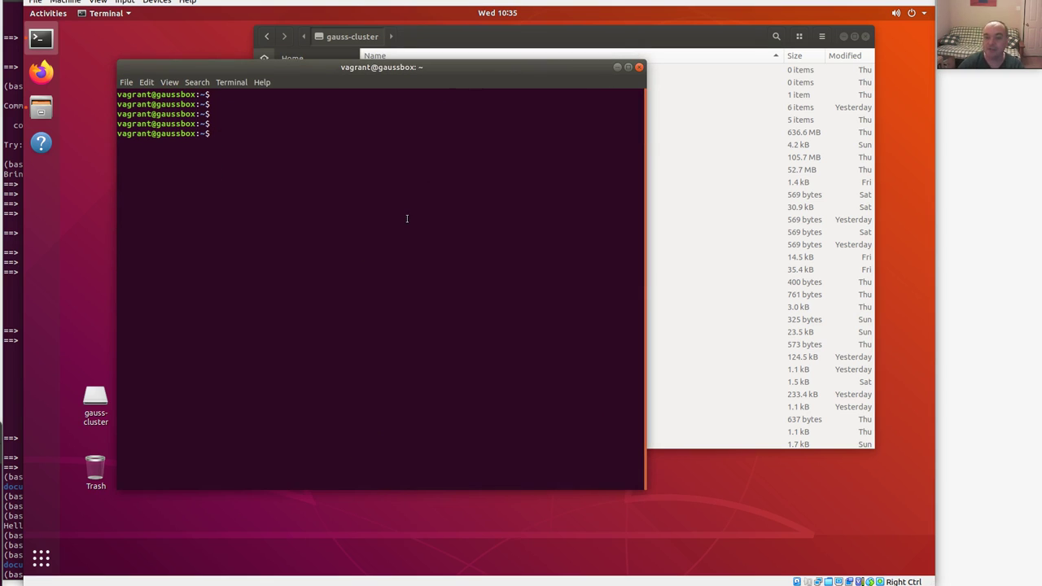
type("ssh gauss")
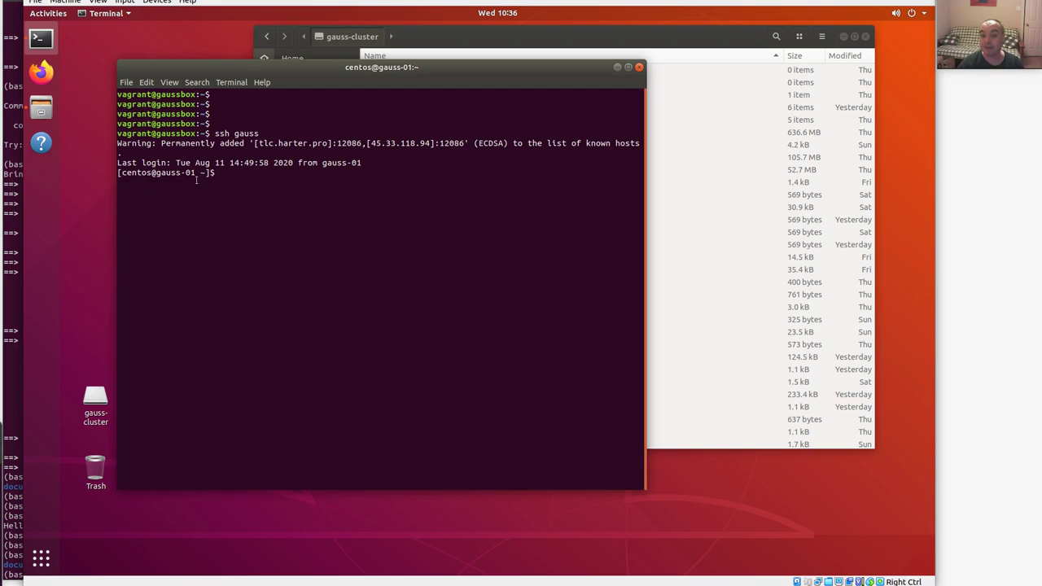
key("Return")
key("Return")
key("Return")
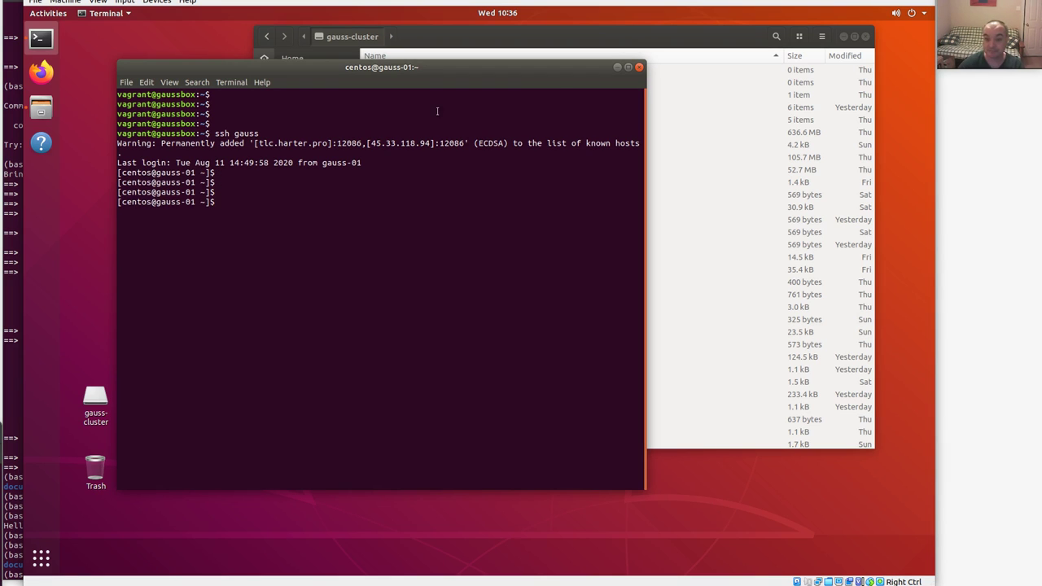
Rearrange the terminal and Files windows and open the Gaussian Compute Box command reference PDF.
left_click_drag(537, 81, 524, 133)
left_click_drag(593, 35, 647, 134)
left_click_drag(336, 117, 307, 184)
double_click(269, 135)
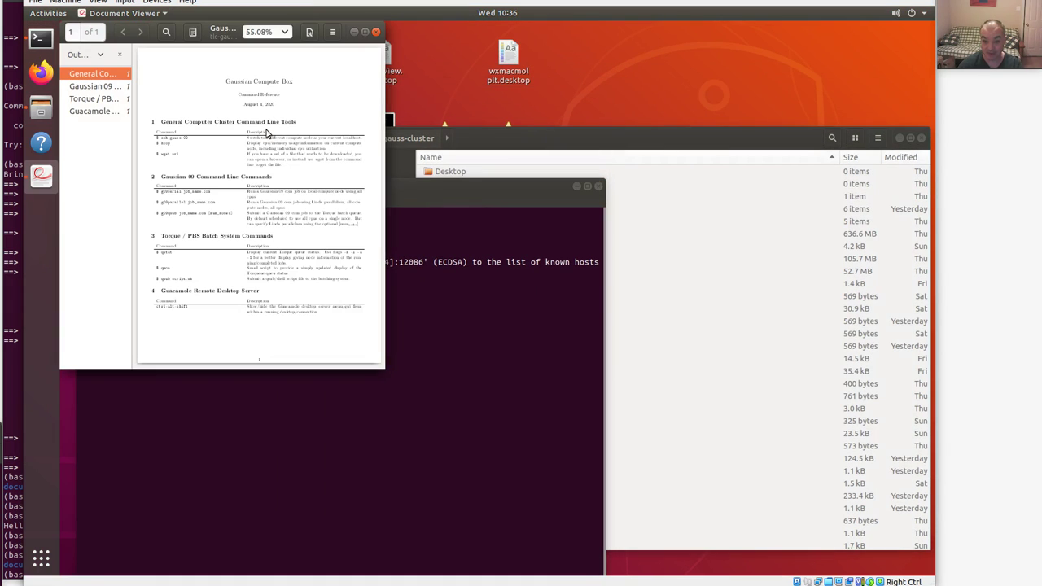
Place the terminal beside the command reference and list the cluster home folder with ls.
left_click_drag(376, 375, 550, 443)
left_click(570, 519)
left_click_drag(346, 186, 607, 79)
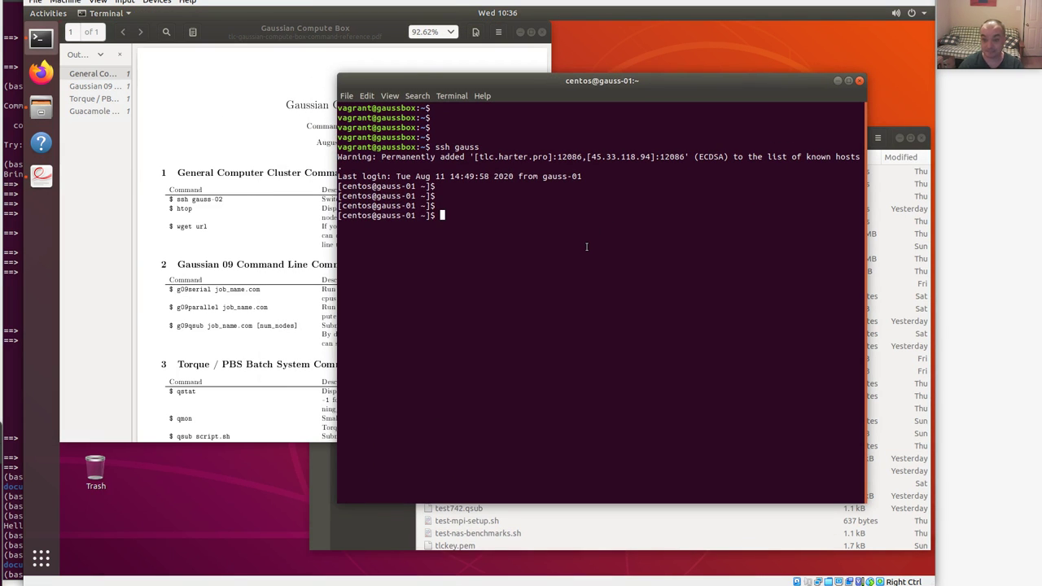
type("ls")
key("Return")
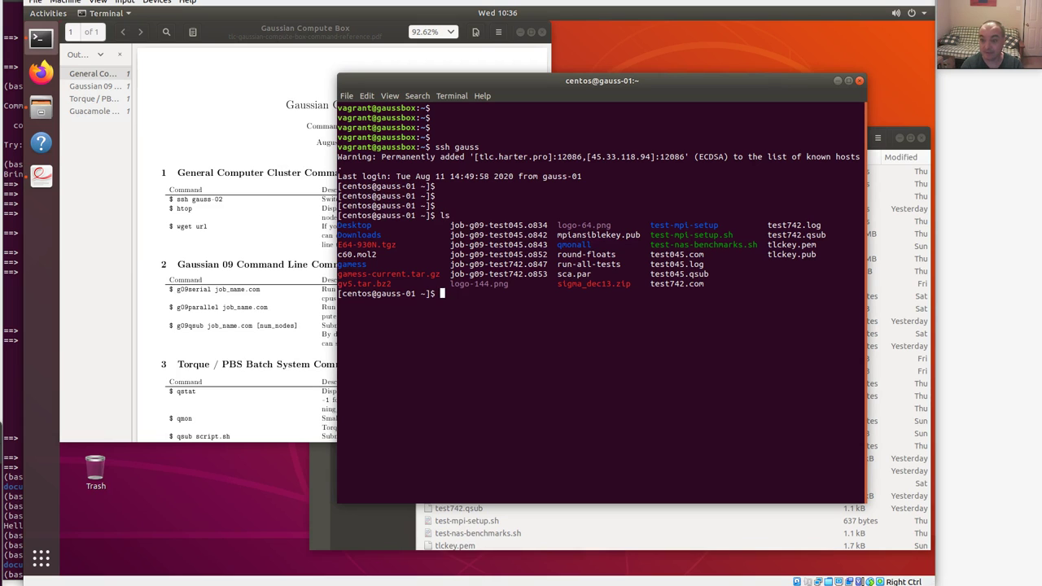
key("Return")
key("Return")
Submit test045.com with g09qsub and check the queue with qstat.
type("g09qsub")
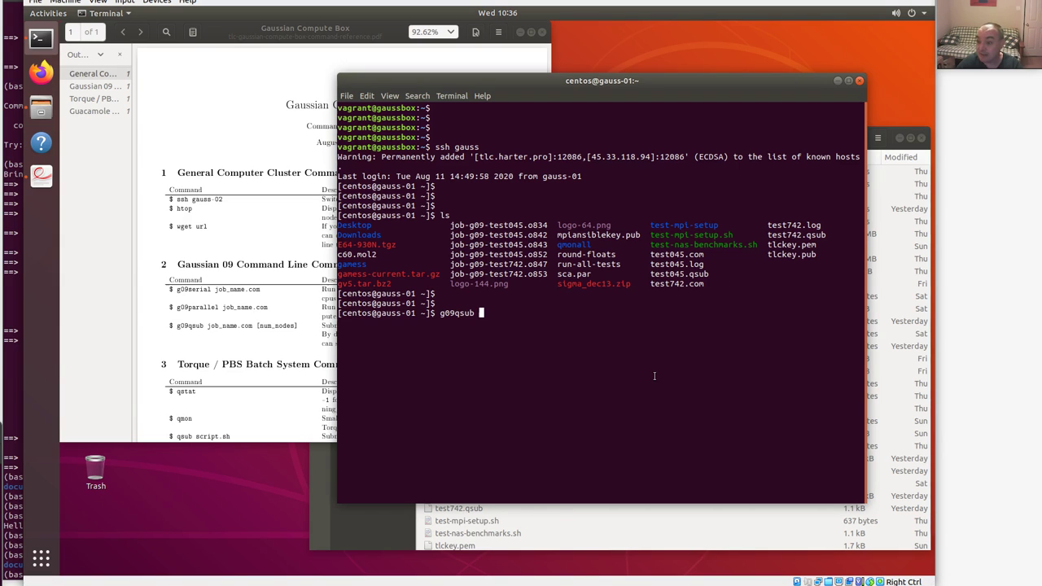
type("te")
type("s")
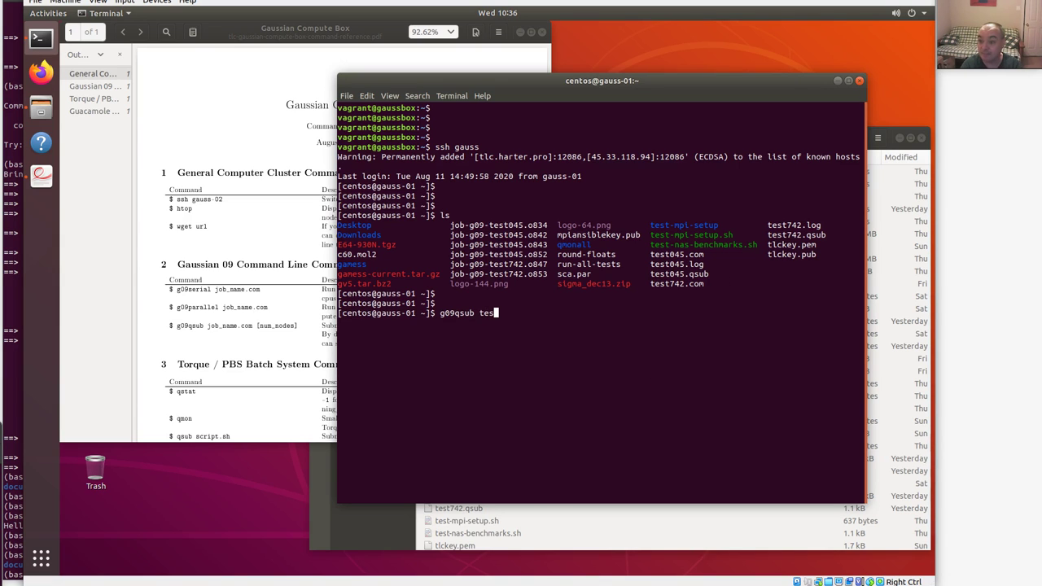
type("t045.com")
key("Return")
type("qsta")
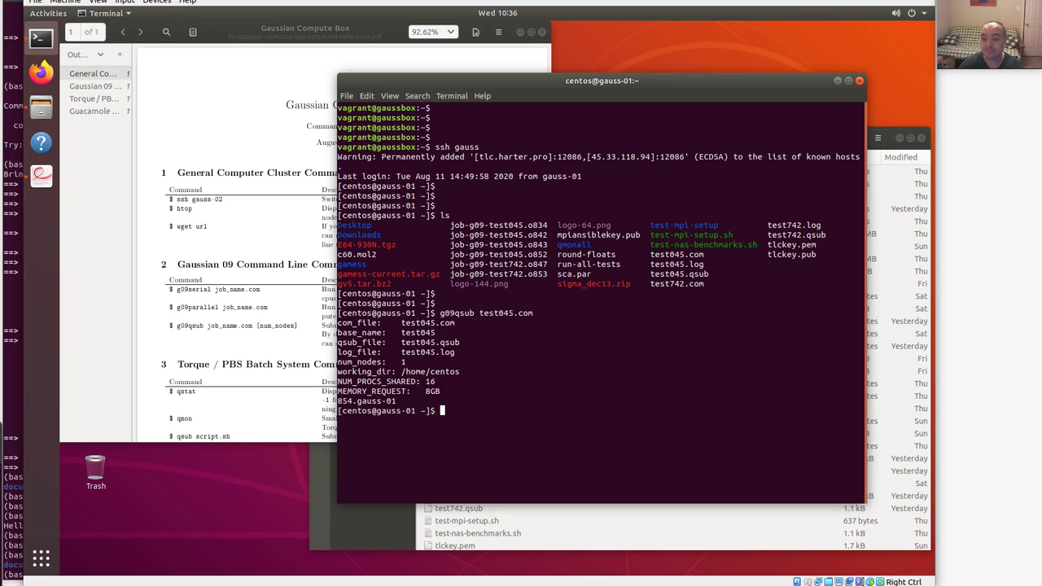
type("ta")
key("Return")
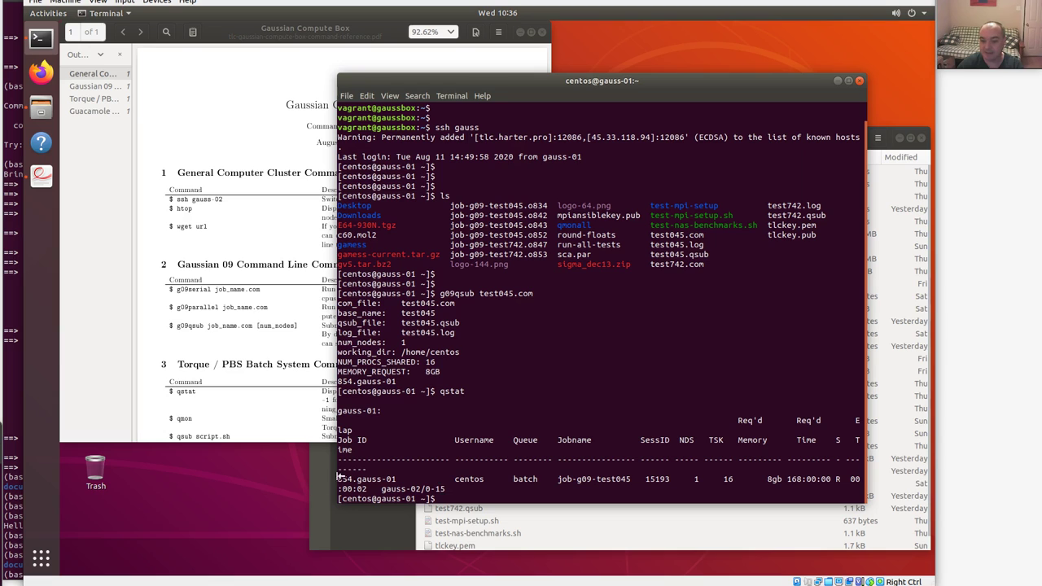
Widen the terminal, monitor job 854 with qmonall, stop it with Ctrl+C, and run ls.
left_click_drag(337, 476, 63, 476)
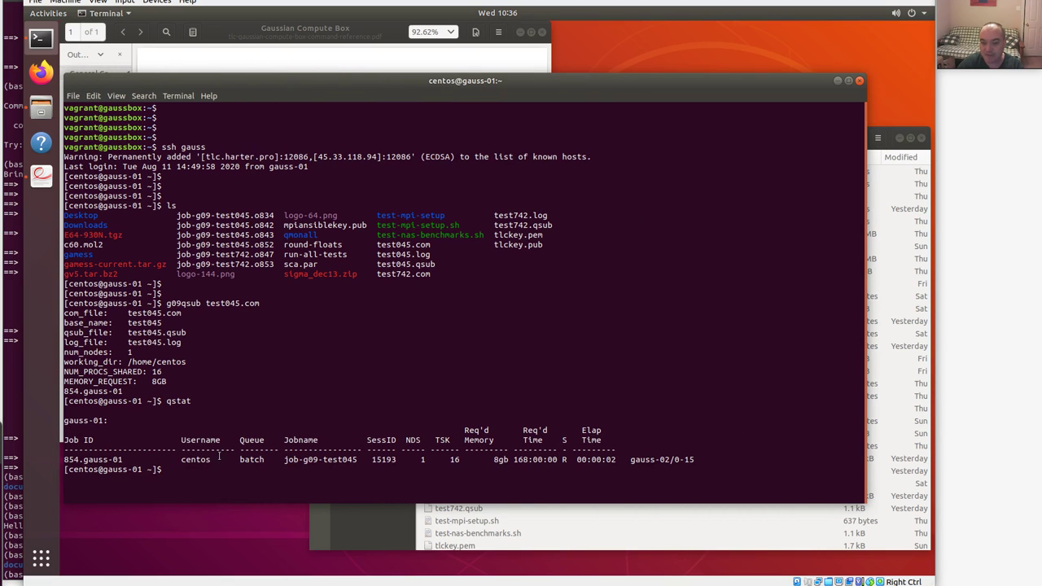
type("qmonall")
key("Return")
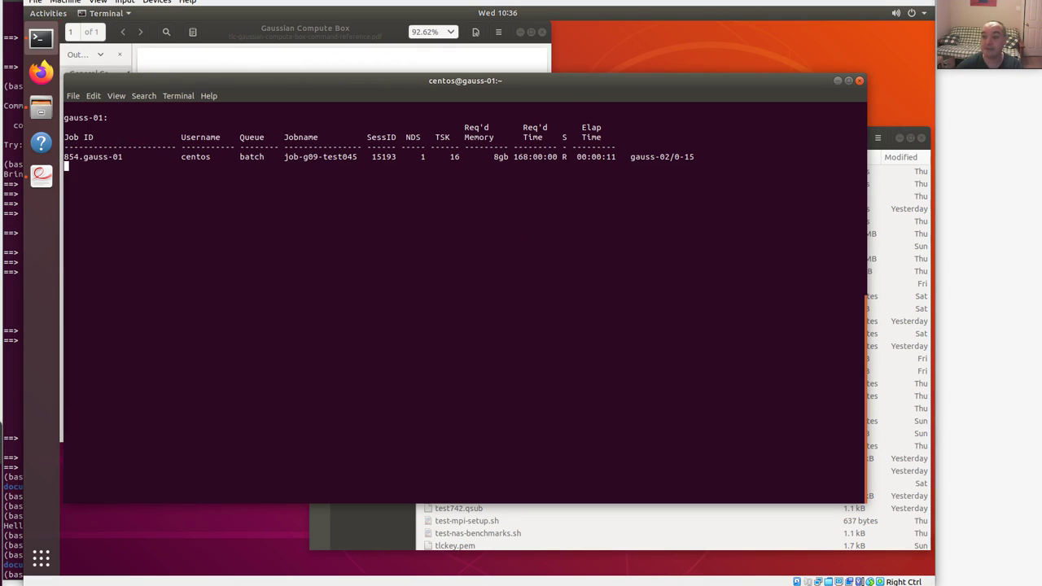
left_click_drag(609, 81, 635, 86)
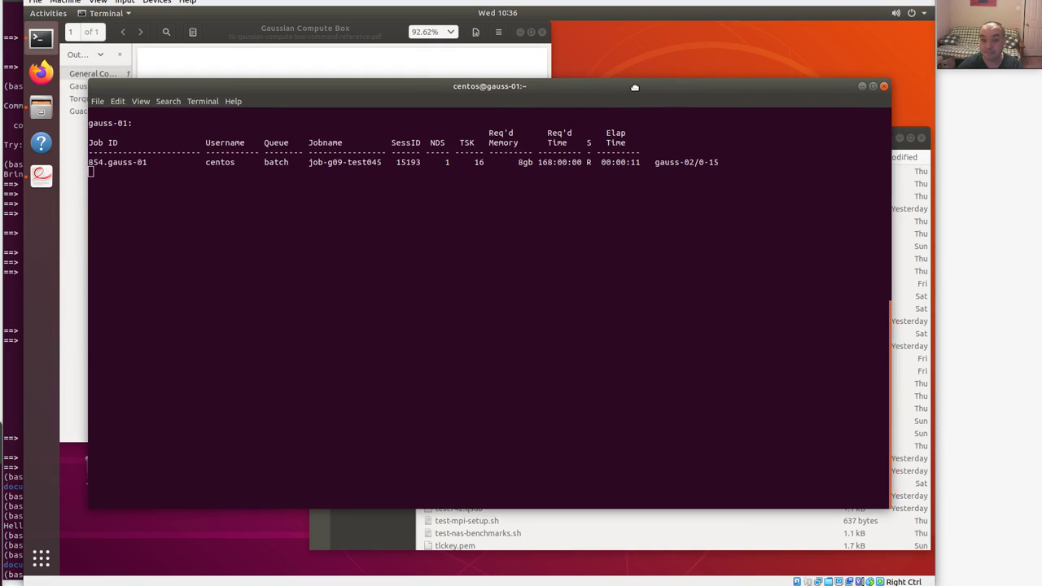
key("ctrl+c")
key("Return")
key("Return")
type("ls")
key("Return")
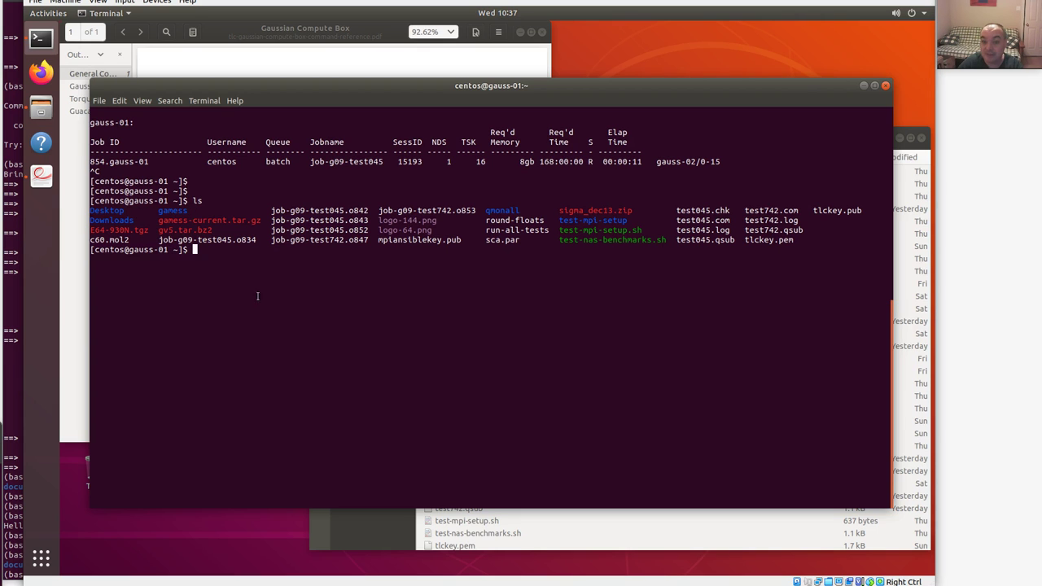
Bookmark the gauss-cluster folder in the Files sidebar and open it.
left_click(662, 536)
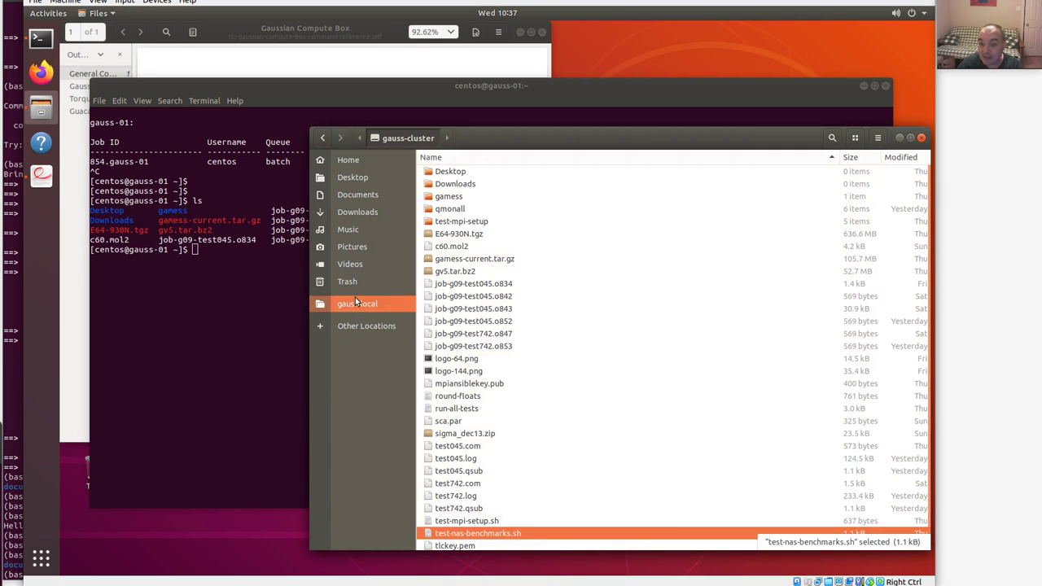
left_click(349, 160)
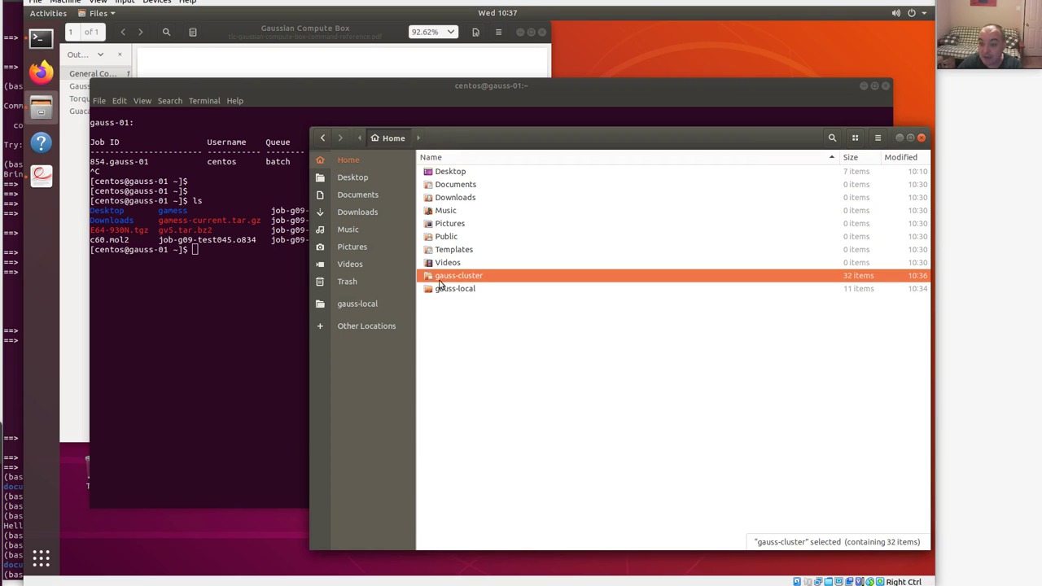
left_click_drag(452, 279, 344, 303)
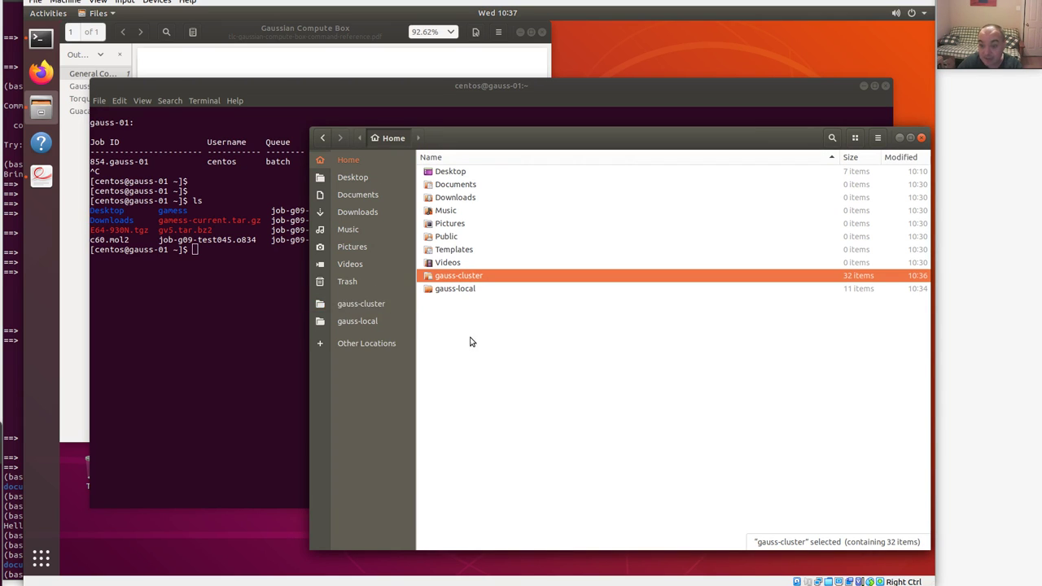
left_click(358, 304)
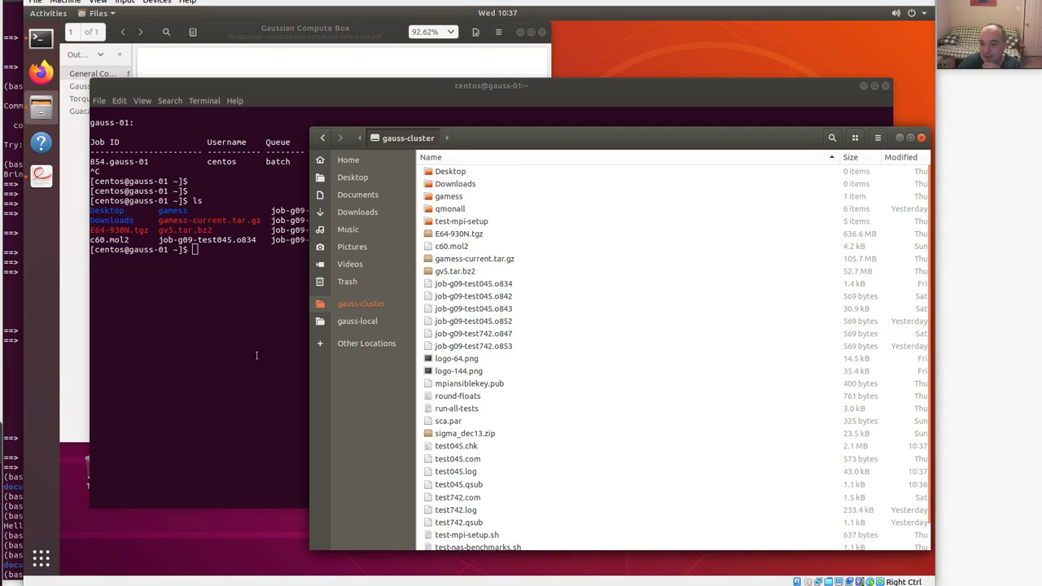
Check job 854.gauss-01 is still running with qmon, then stop the monitor with Ctrl+C.
left_click(211, 277)
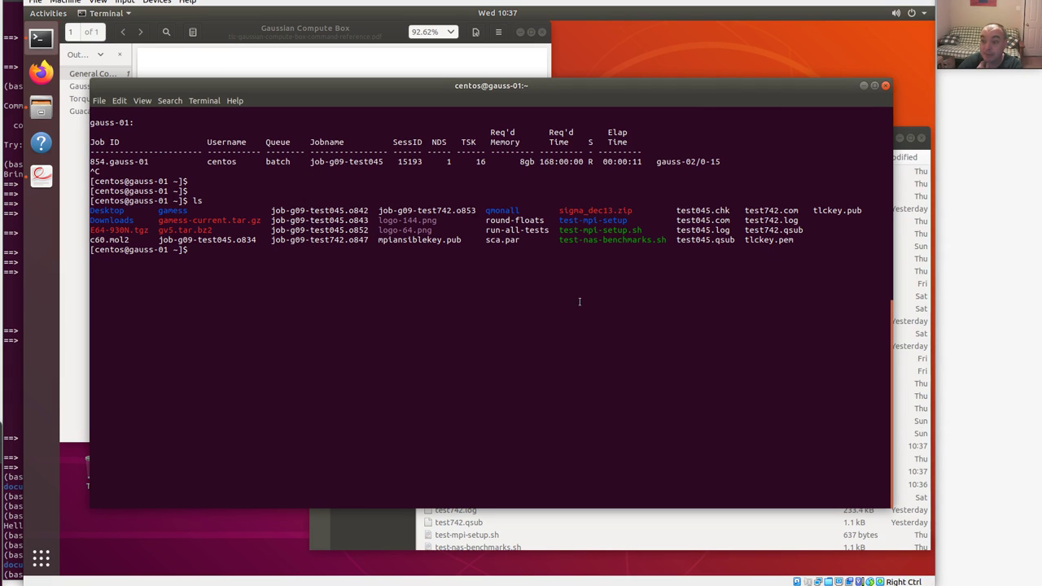
left_click(928, 189)
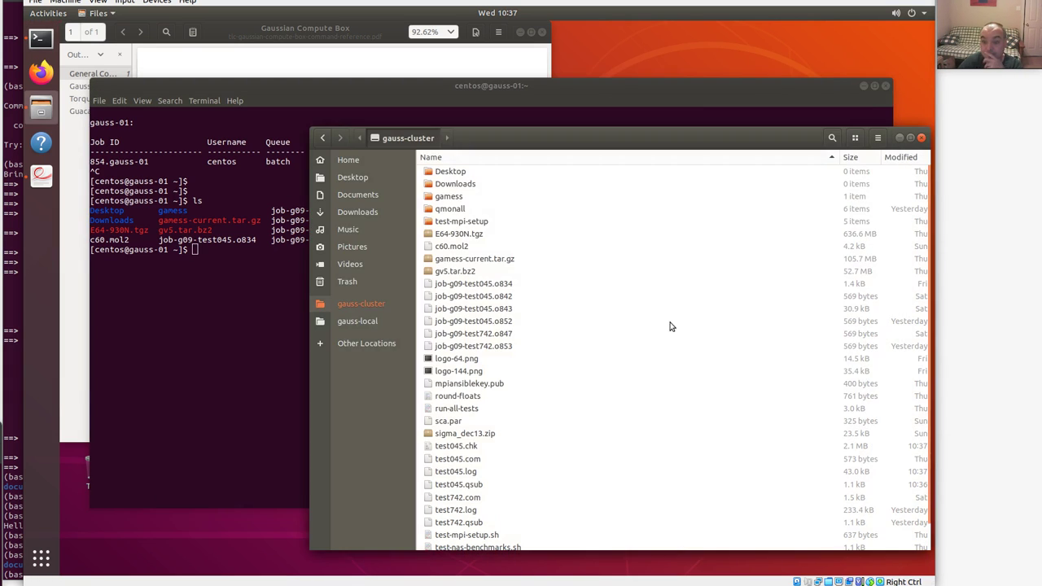
left_click(215, 302)
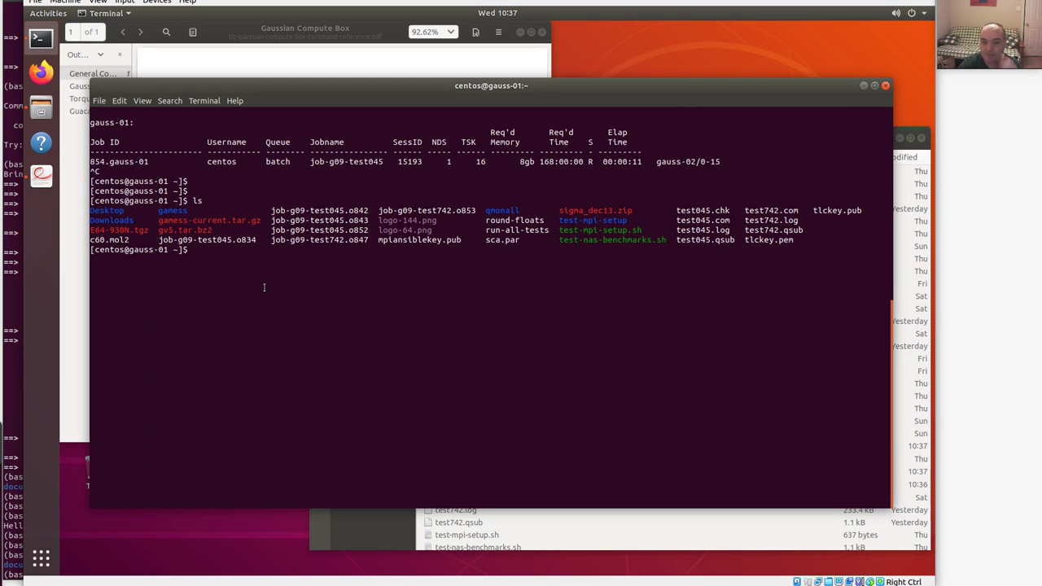
type("qmon")
key("Return")
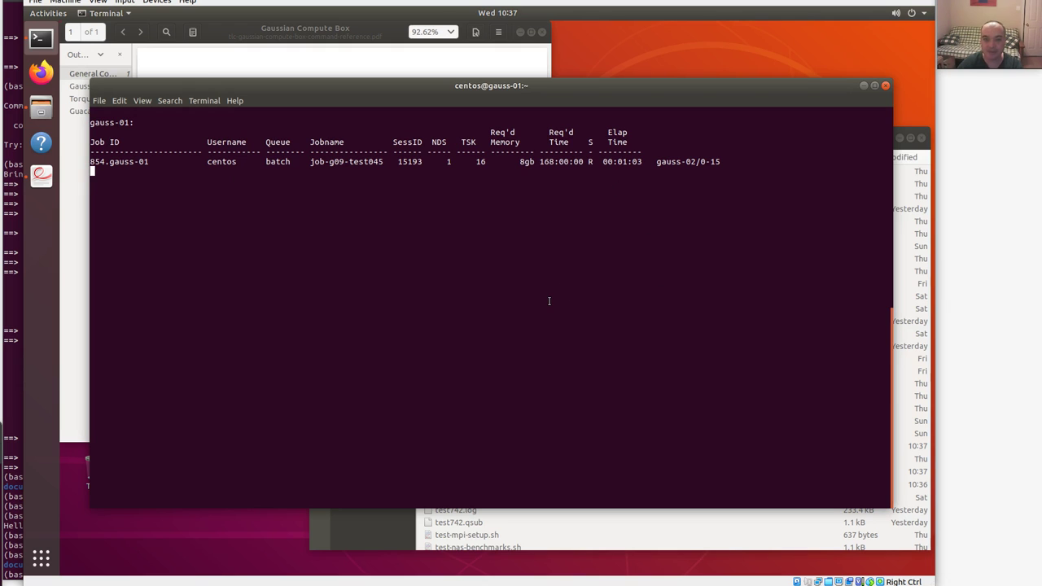
key("ctrl+c")
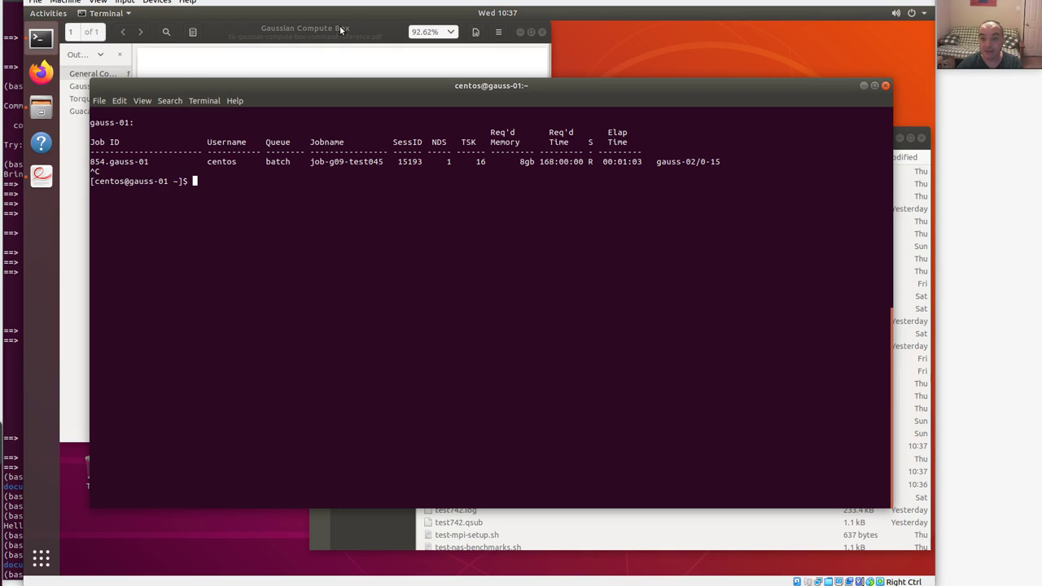
Close the command reference and launch GaussView from GaussView.desktop, trusting the launcher.
left_click(542, 32)
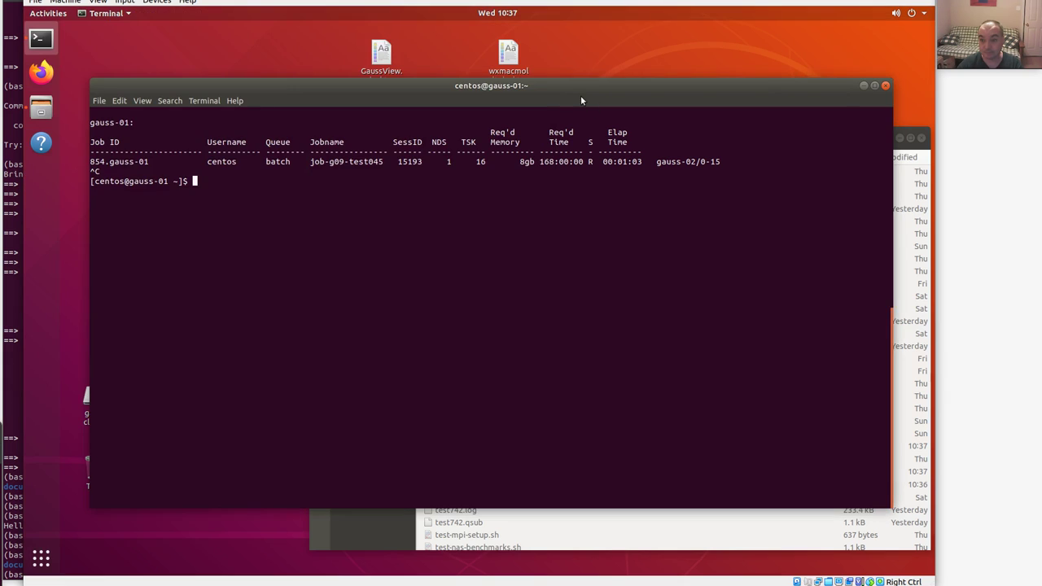
left_click_drag(568, 139, 543, 113)
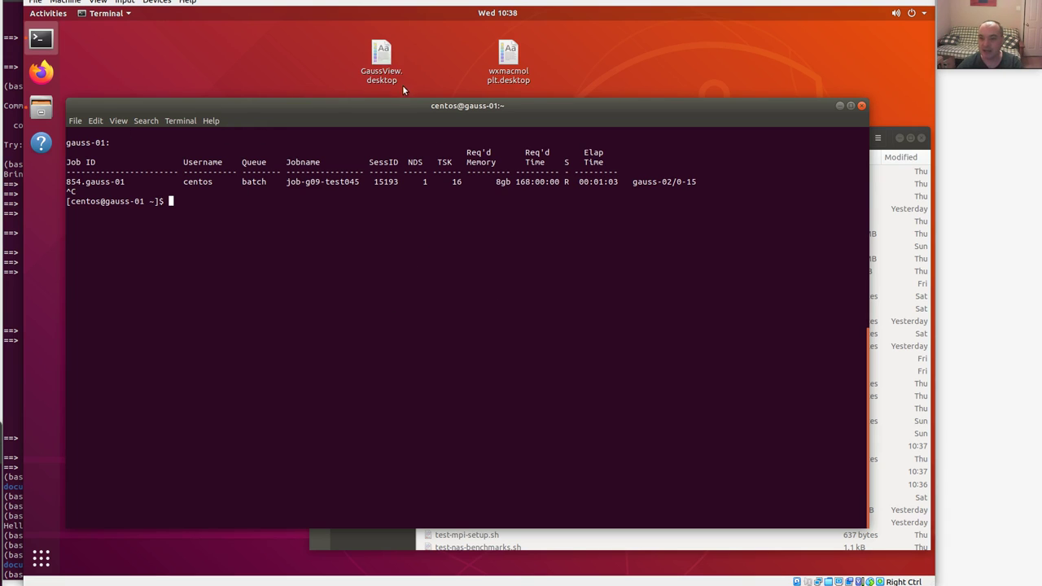
double_click(381, 62)
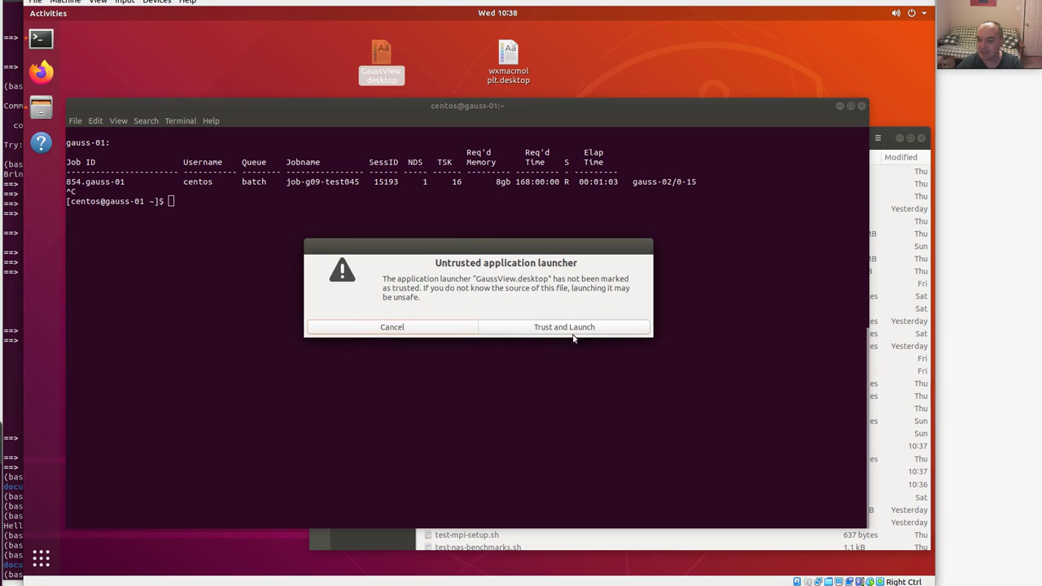
left_click(537, 329)
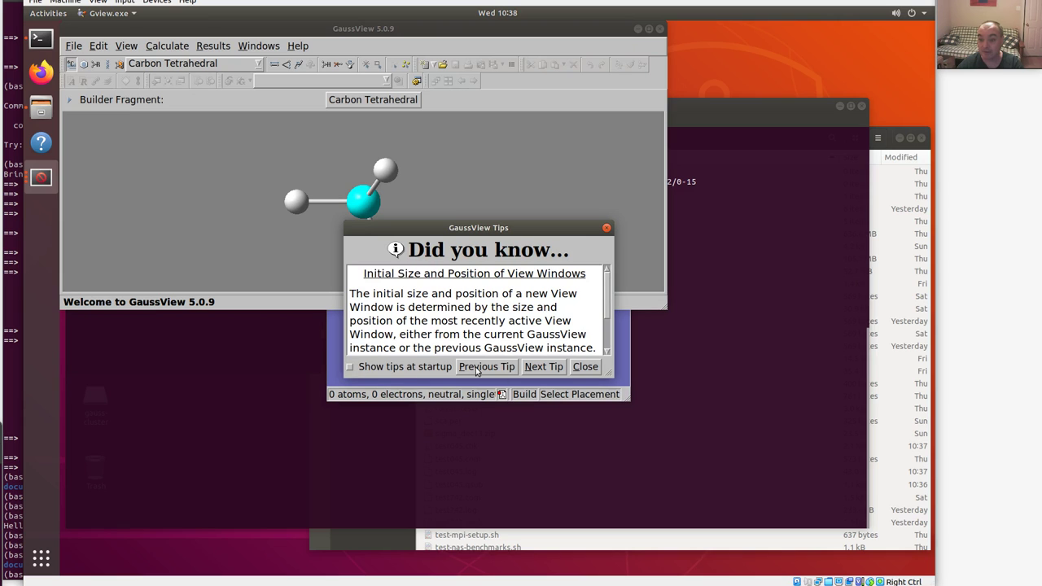
Dismiss the startup tips, minimize the empty view window and enlarge the main GaussView window.
left_click(584, 366)
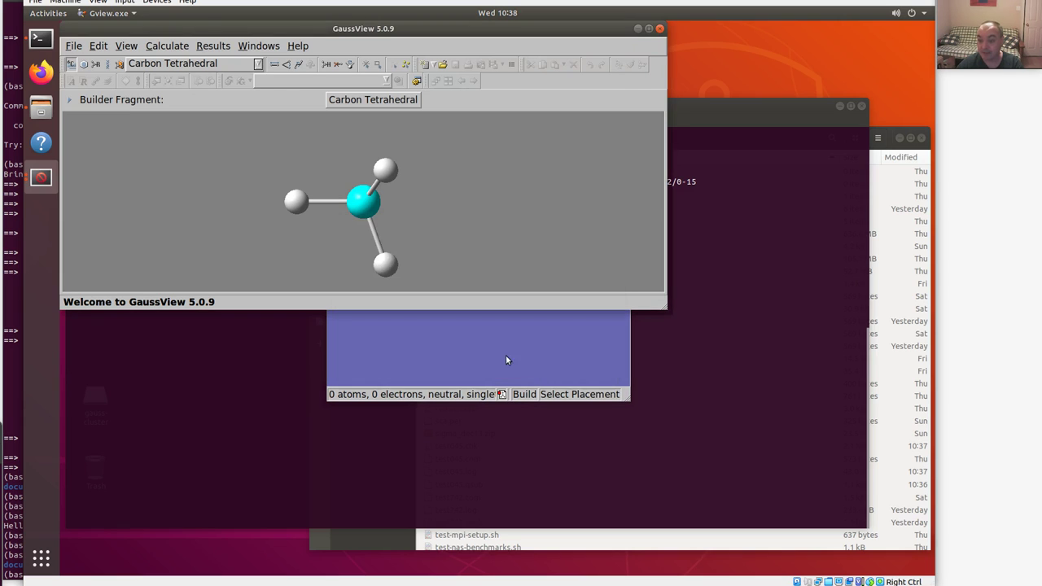
left_click_drag(565, 204, 459, 302)
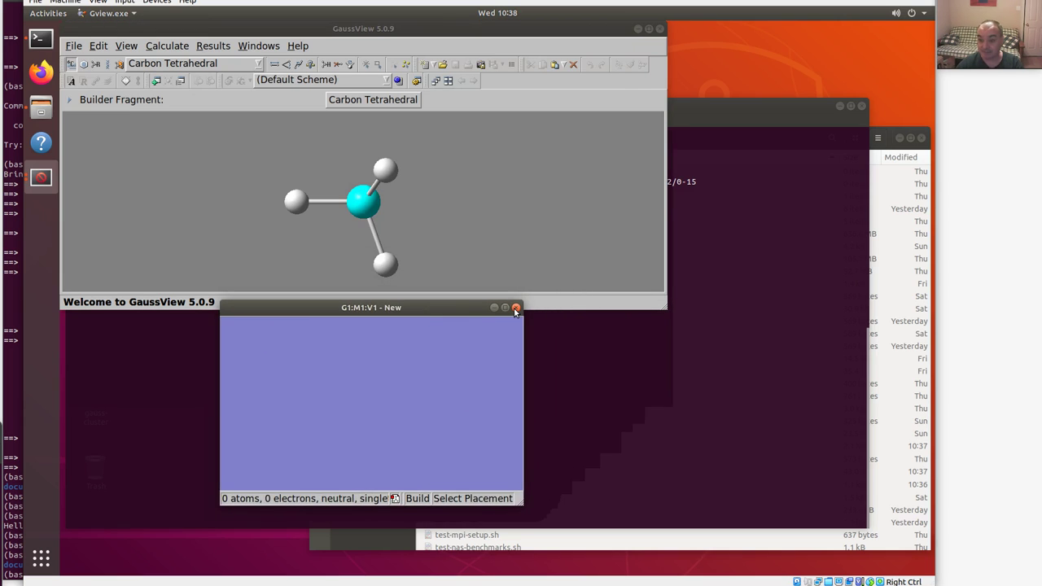
left_click(501, 306)
left_click_drag(667, 307, 757, 461)
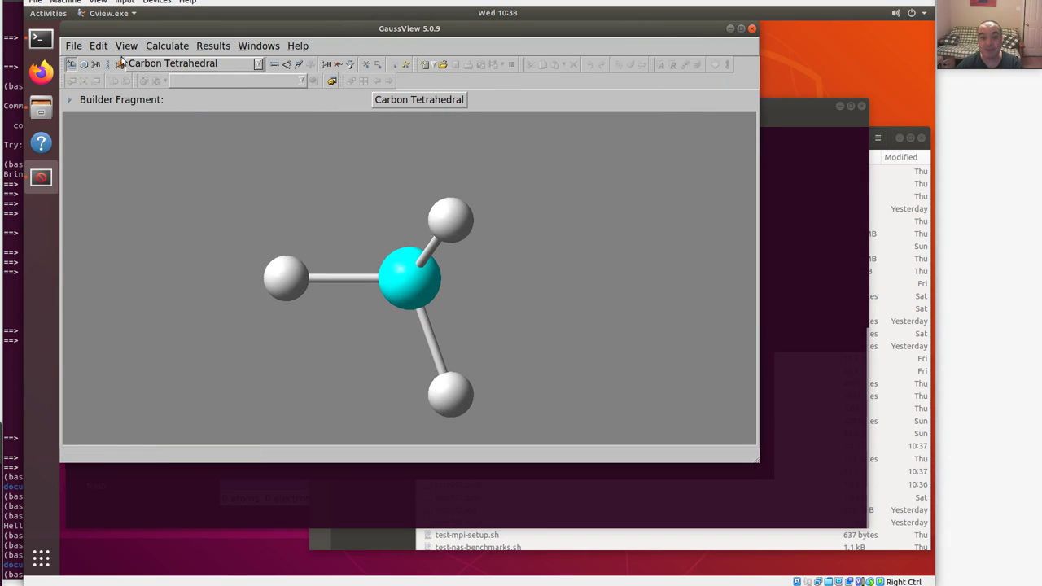
Open test045.com from the gauss-cluster folder in GaussView.
left_click(72, 49)
left_click(82, 79)
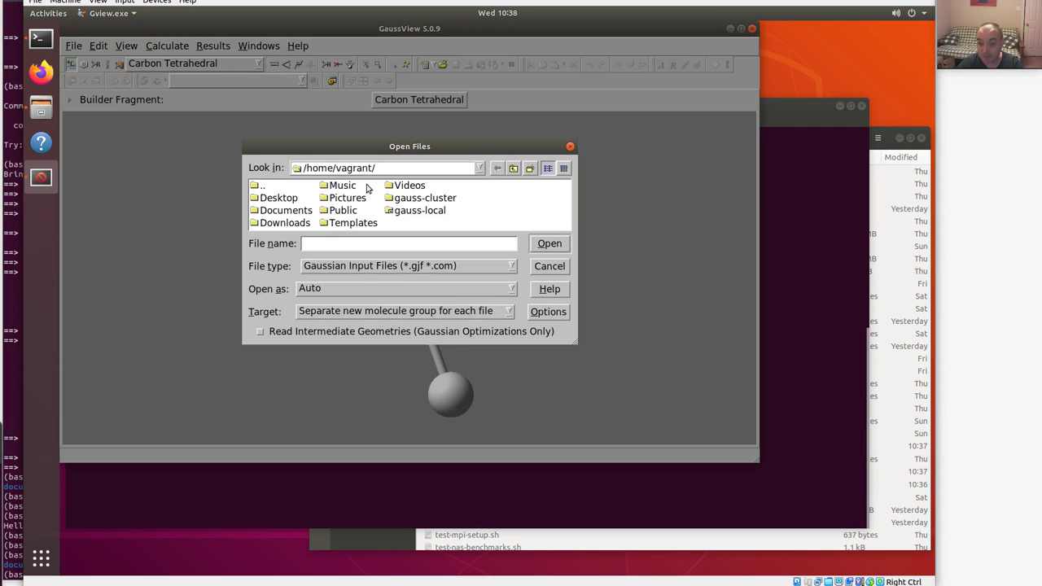
double_click(428, 199)
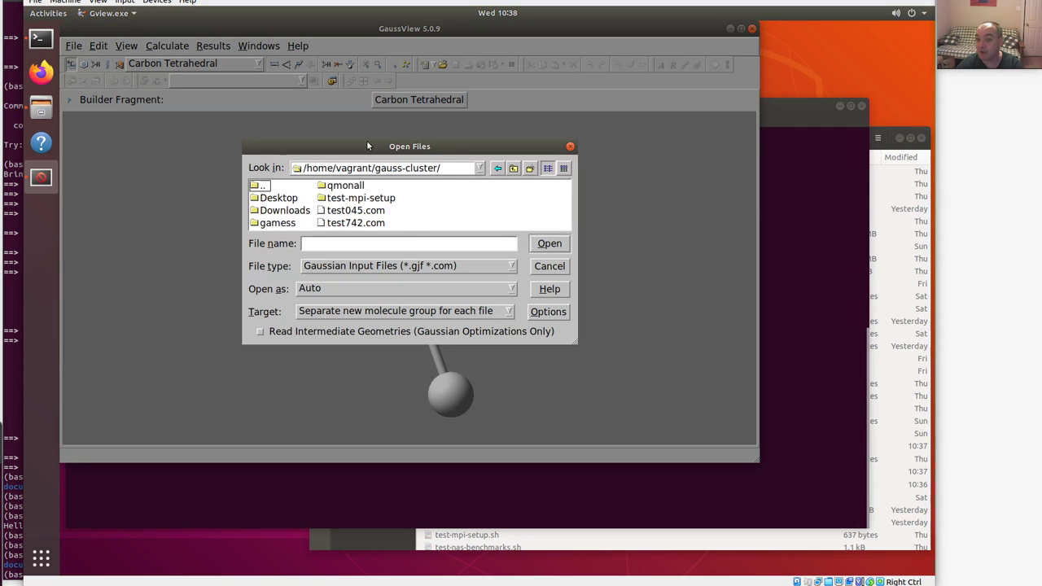
left_click(348, 211)
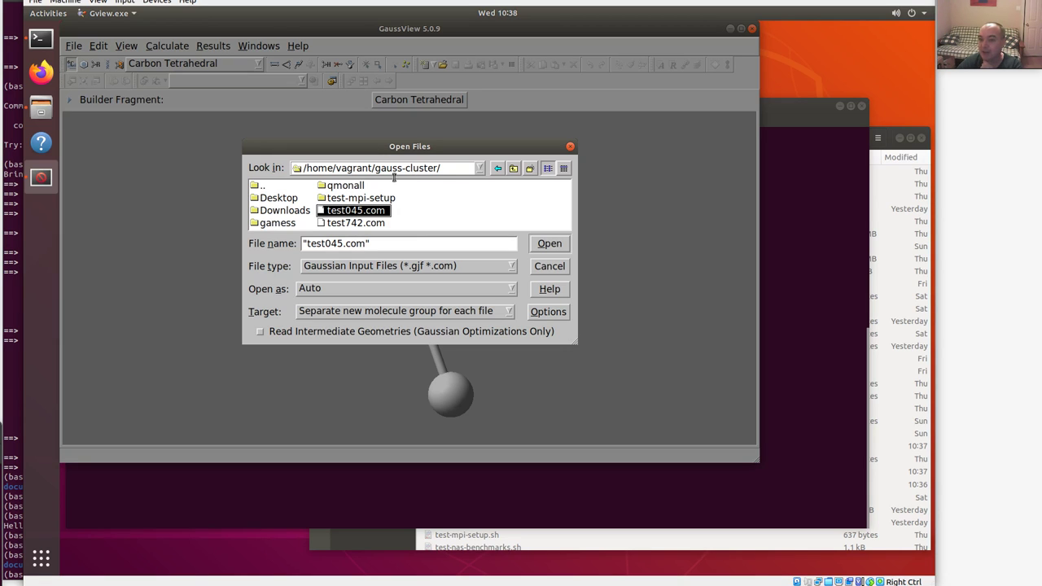
left_click(552, 243)
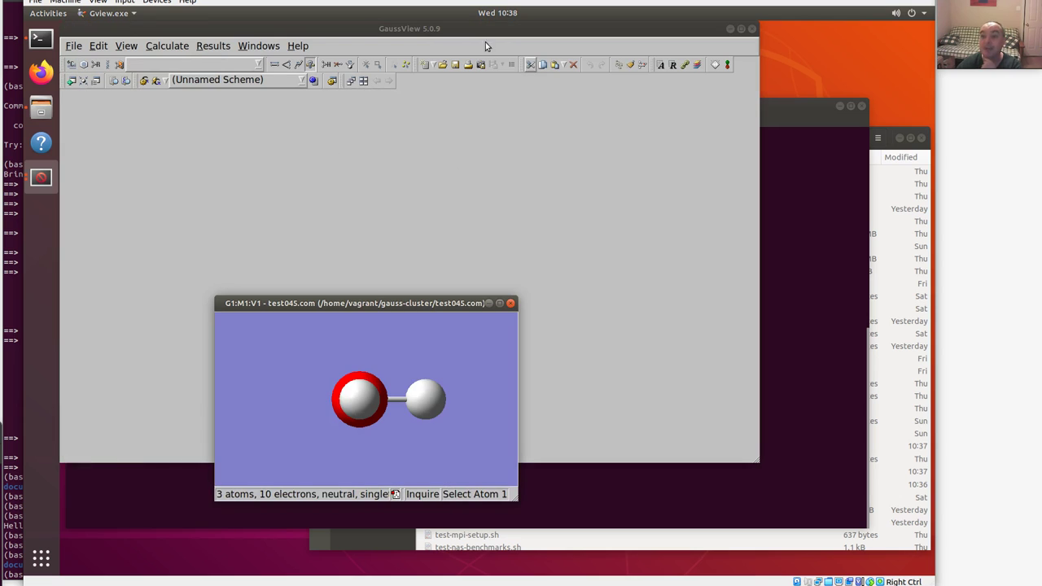
Enlarge and rotate the water molecule view, close it, and return to the cluster terminal.
left_click_drag(409, 304, 393, 113)
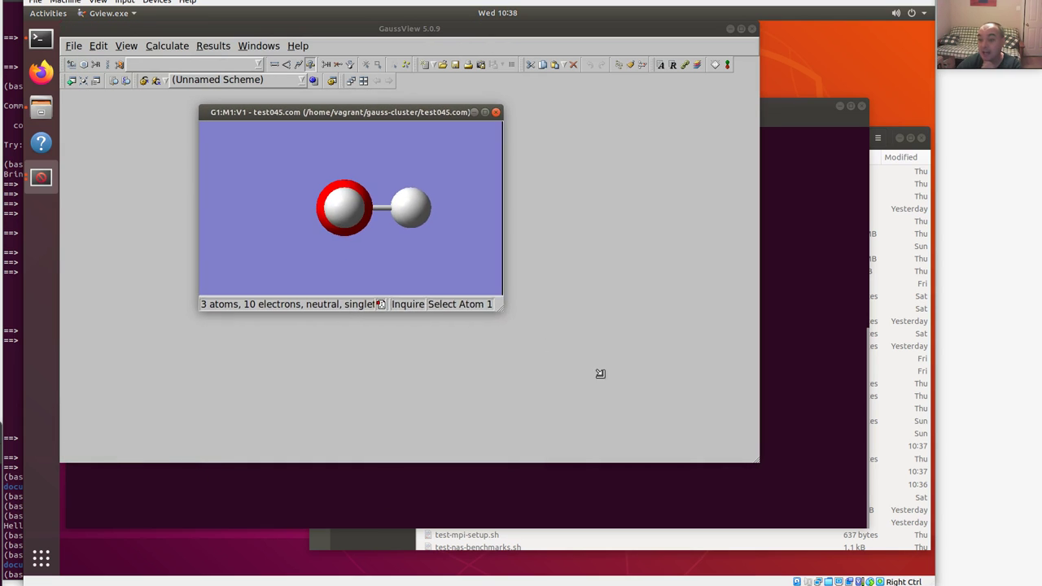
left_click_drag(546, 344, 713, 476)
left_click_drag(462, 301, 368, 361)
left_click_drag(448, 252, 253, 431)
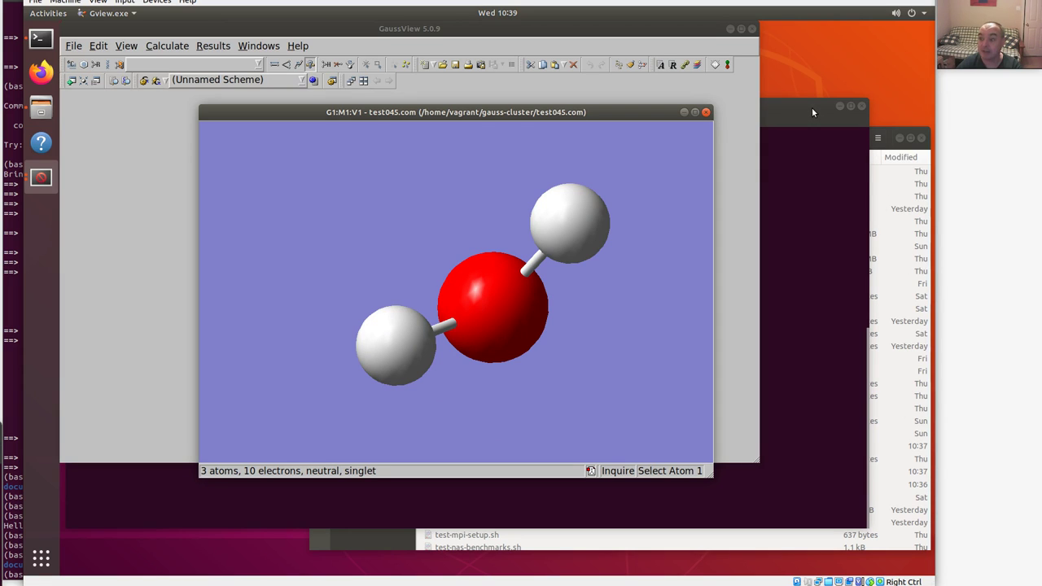
left_click(706, 112)
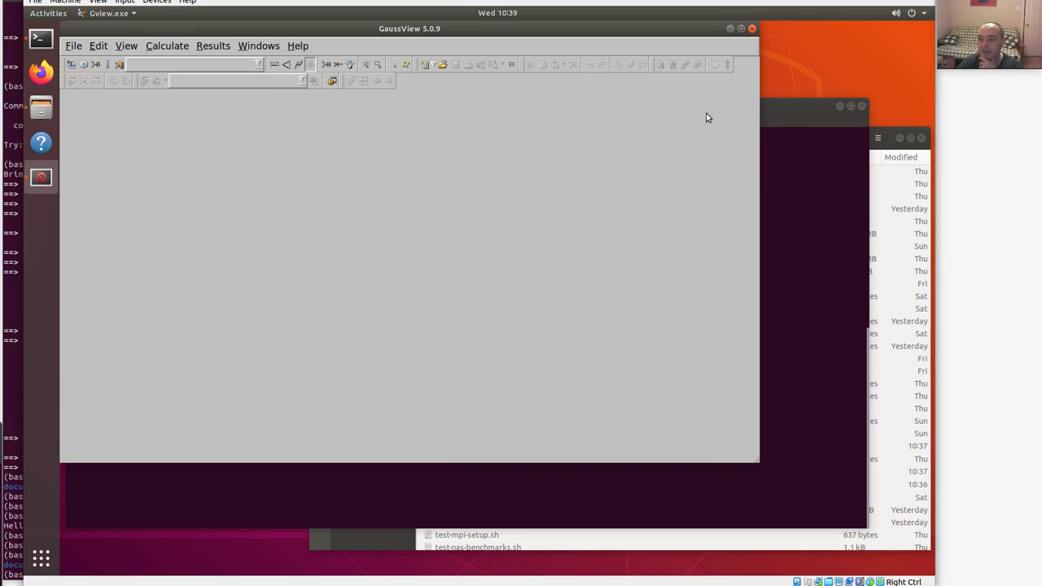
left_click(804, 298)
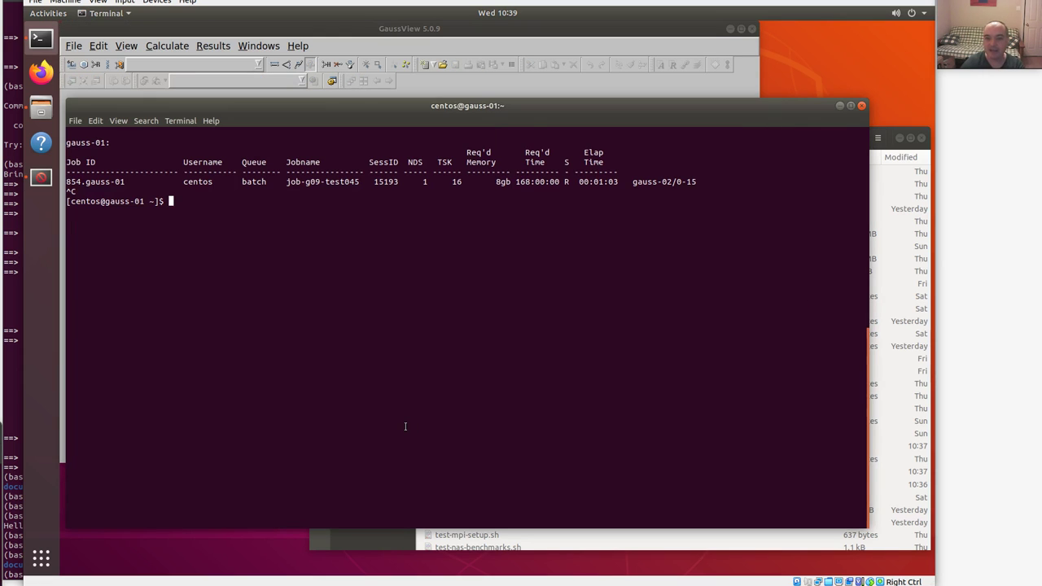
key("Return")
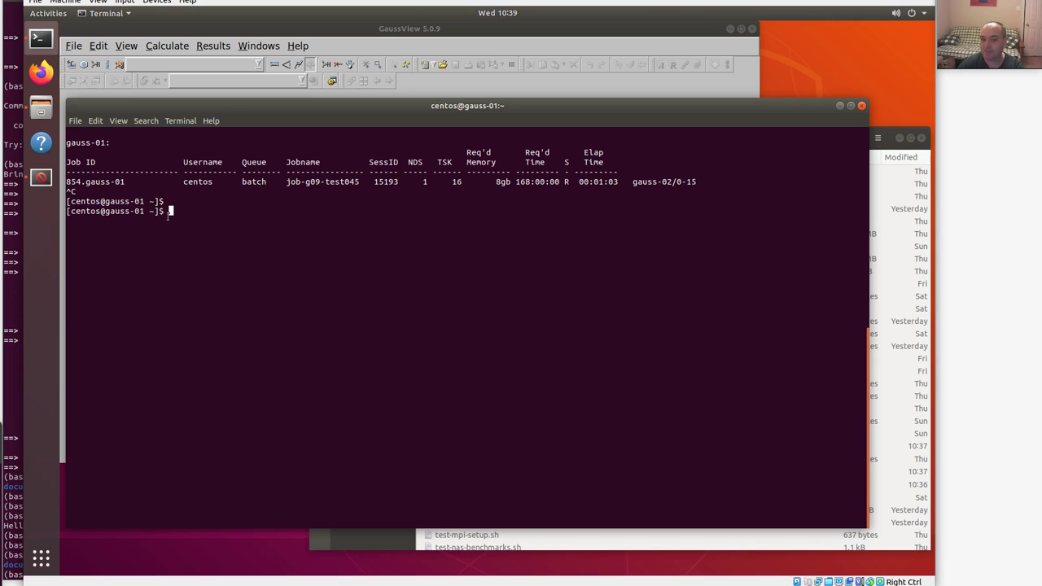
right_click(45, 38)
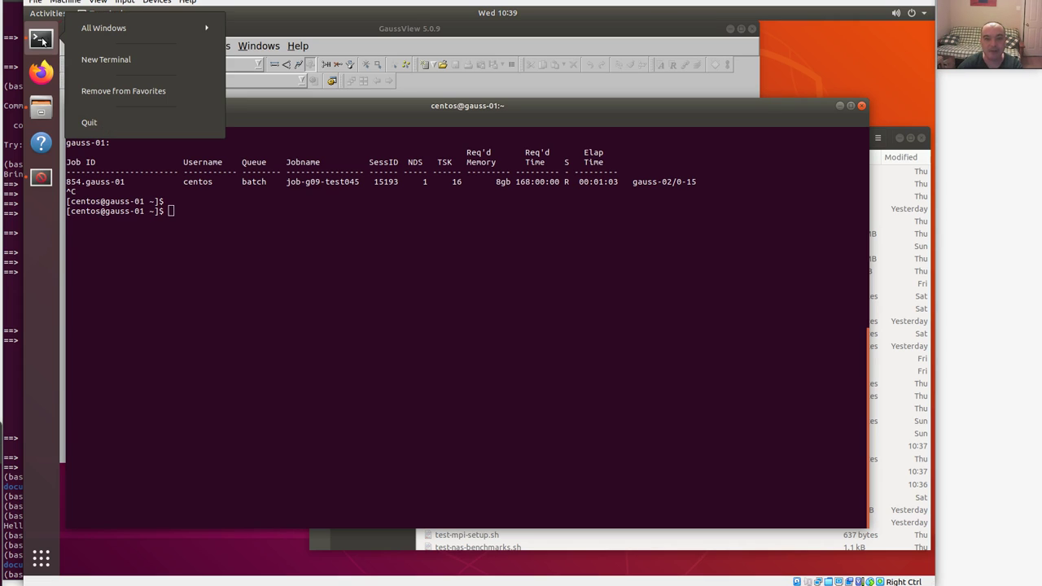
left_click(234, 268)
Open a new local terminal tab and list the home folder with ls.
left_click(75, 121)
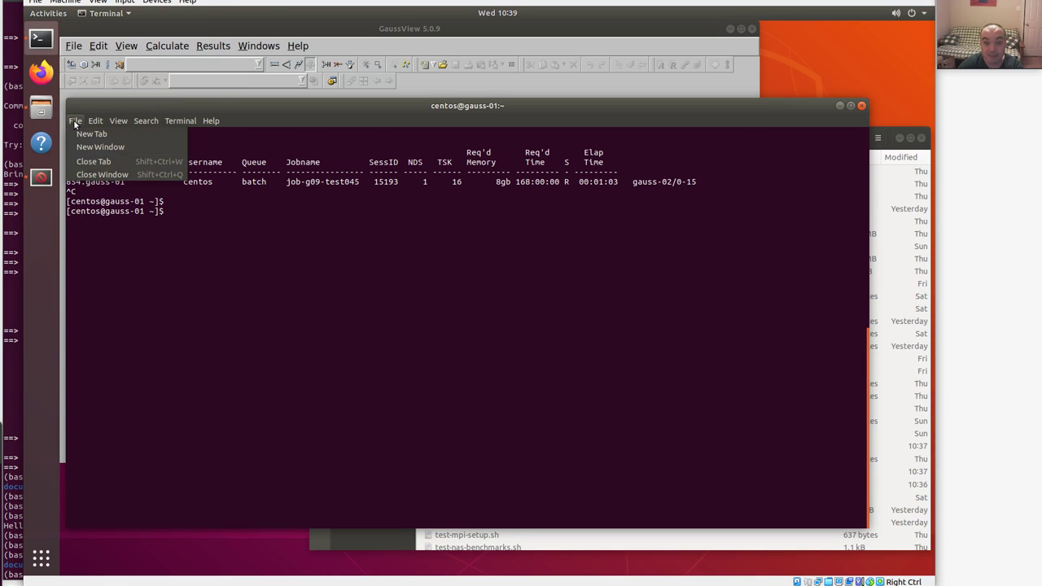
left_click(92, 135)
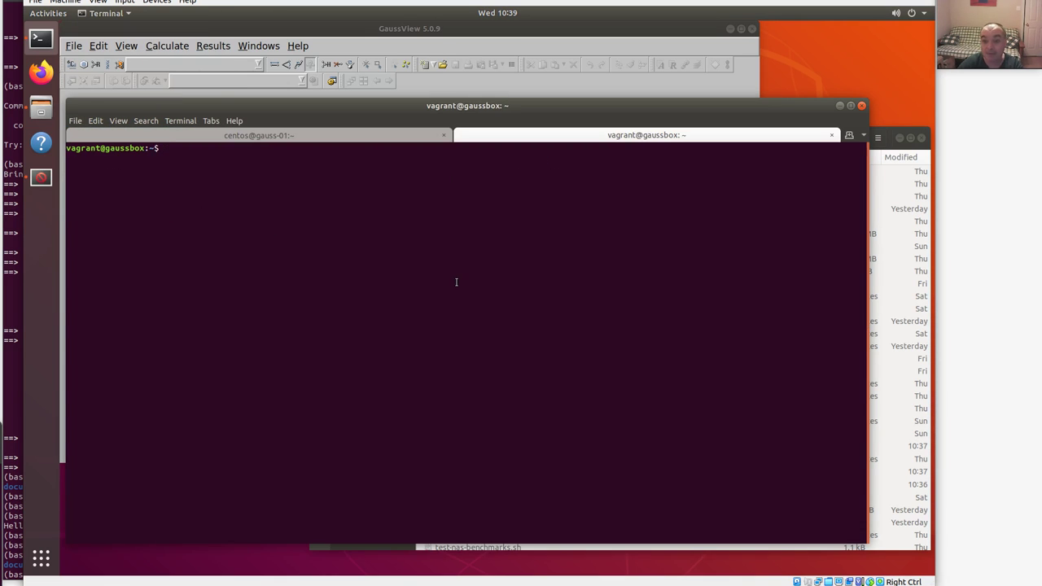
key("Return")
key("Return")
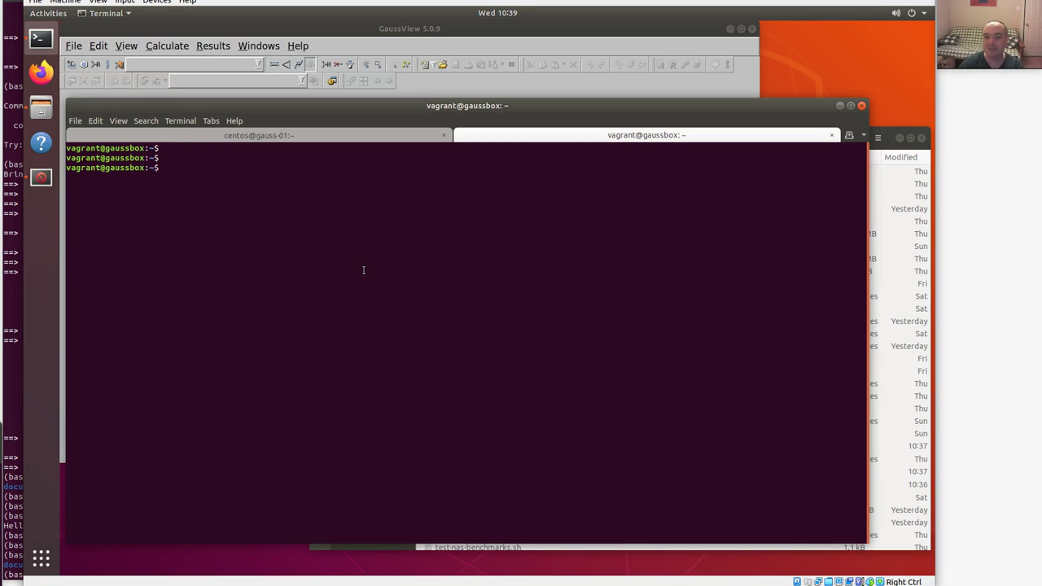
type("l")
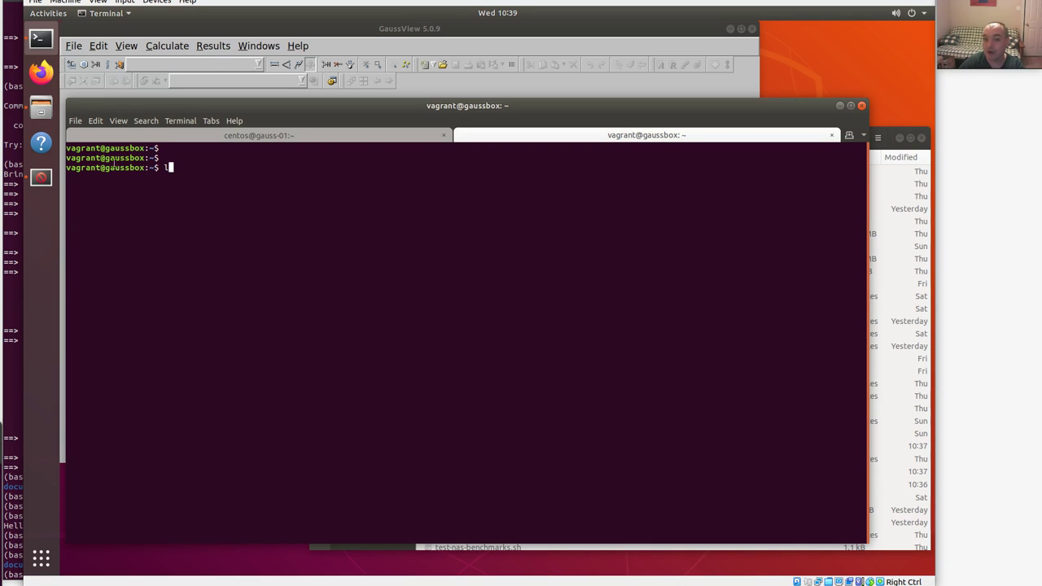
type("s")
key("Return")
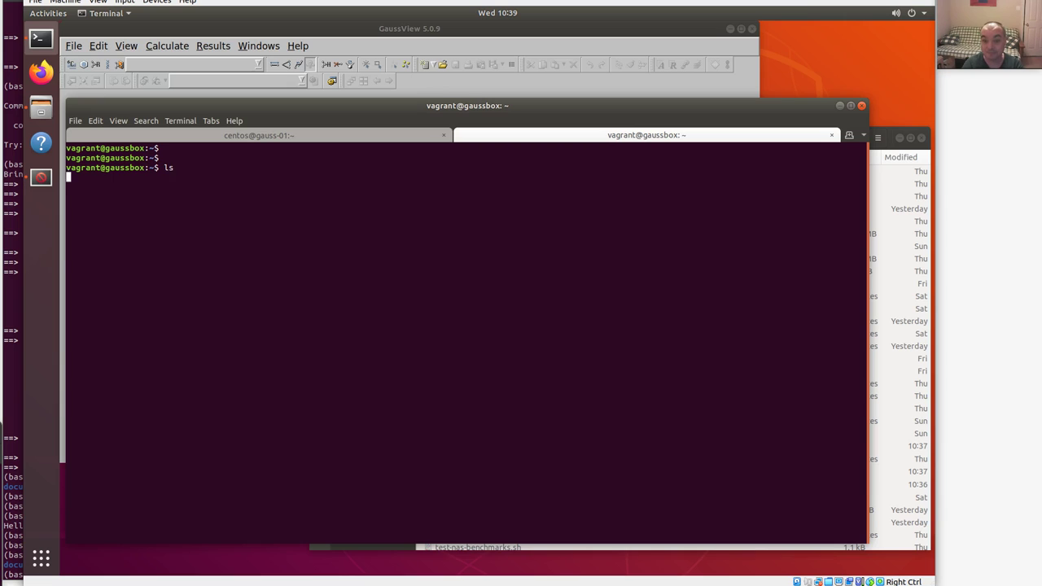
key("Return")
key("Return")
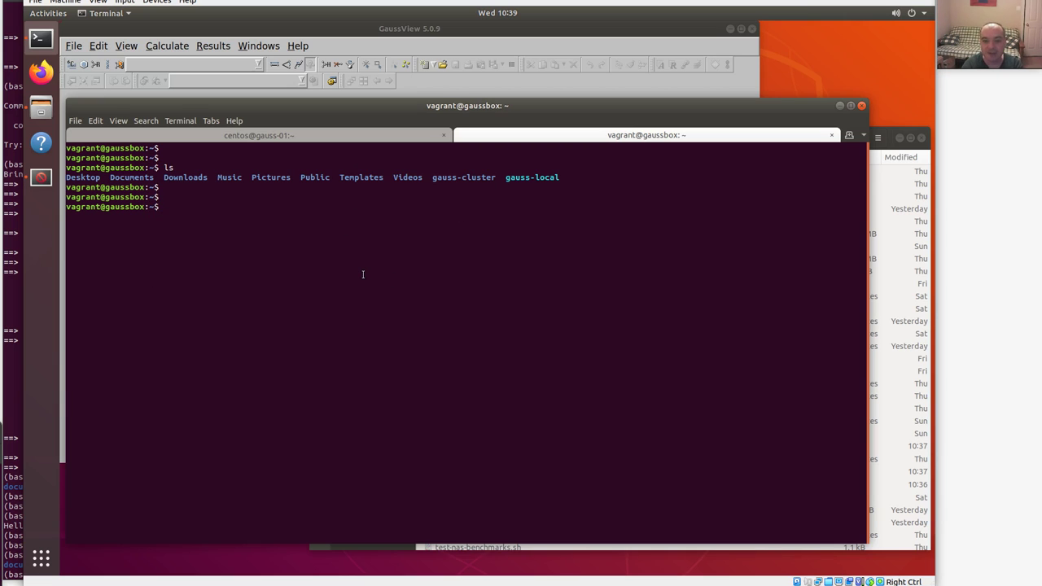
Copy /opt/g09/tests/com/test072.com into the home folder and confirm it with ls.
type("ls")
key("BackSpace")
key("BackSpace")
type("cp /opt/g09/tests/com/test")
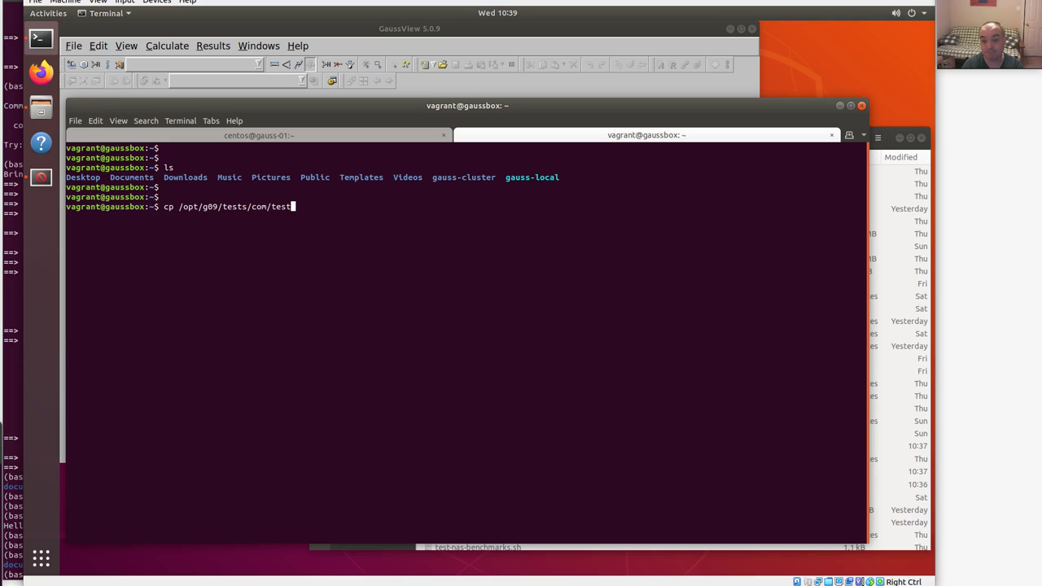
type("072.com .")
key("Return")
key("Return")
key("Return")
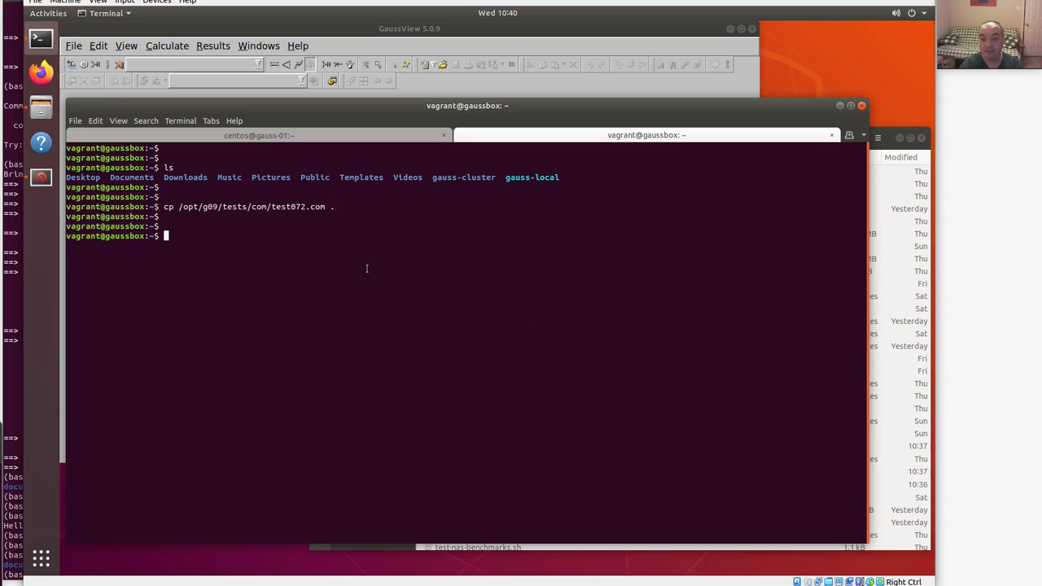
key("Return")
key("Return")
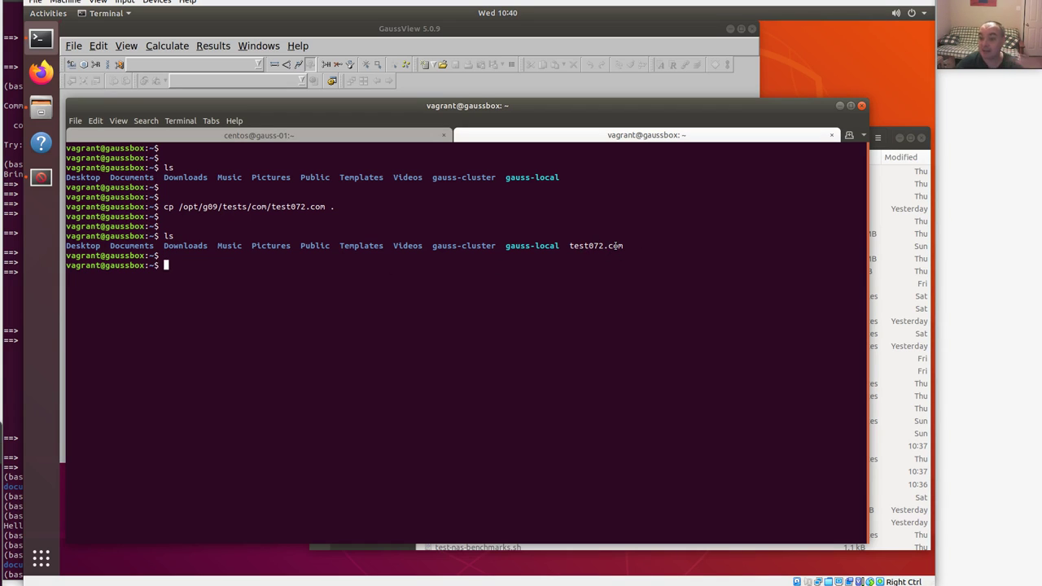
left_click_drag(887, 193, 356, 162)
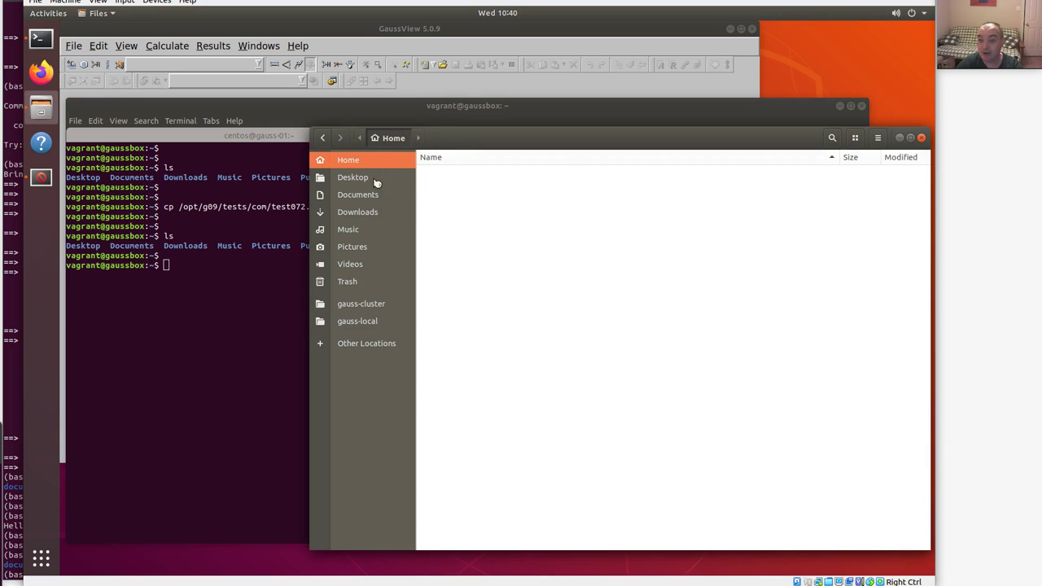
Open test072.com from /home/vagrant in GaussView.
left_click(454, 303)
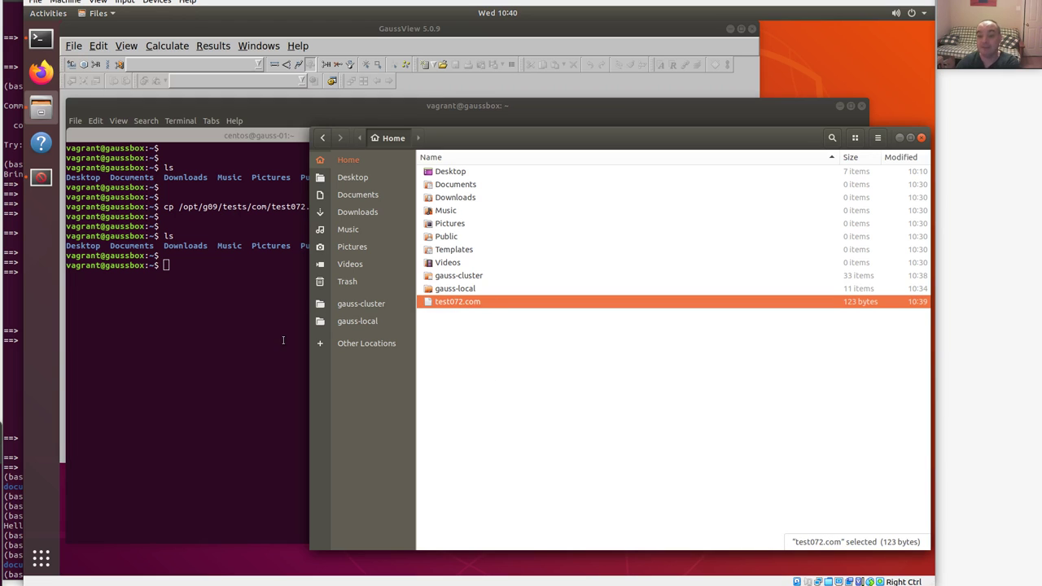
left_click(335, 27)
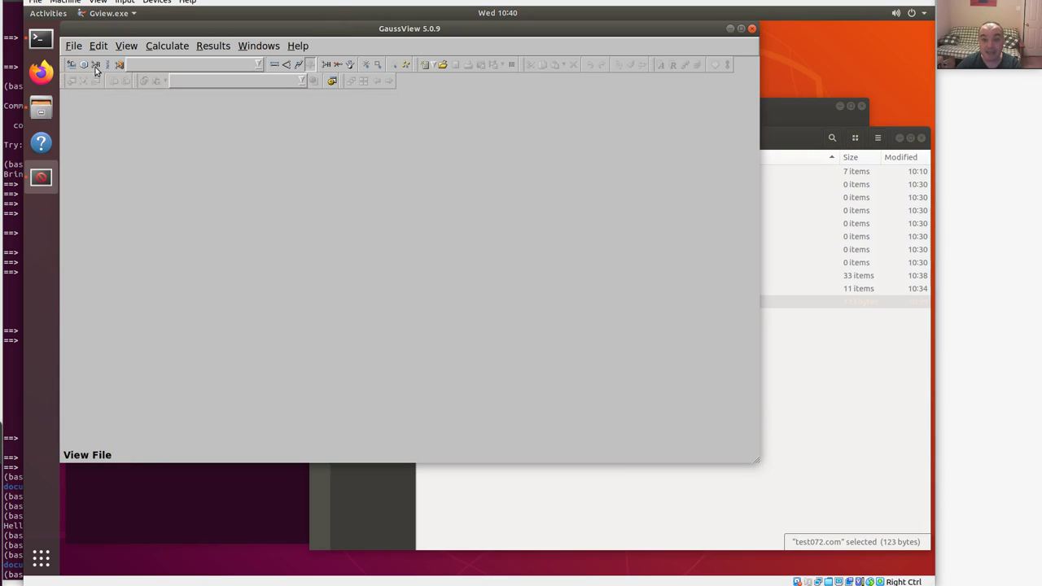
left_click(73, 46)
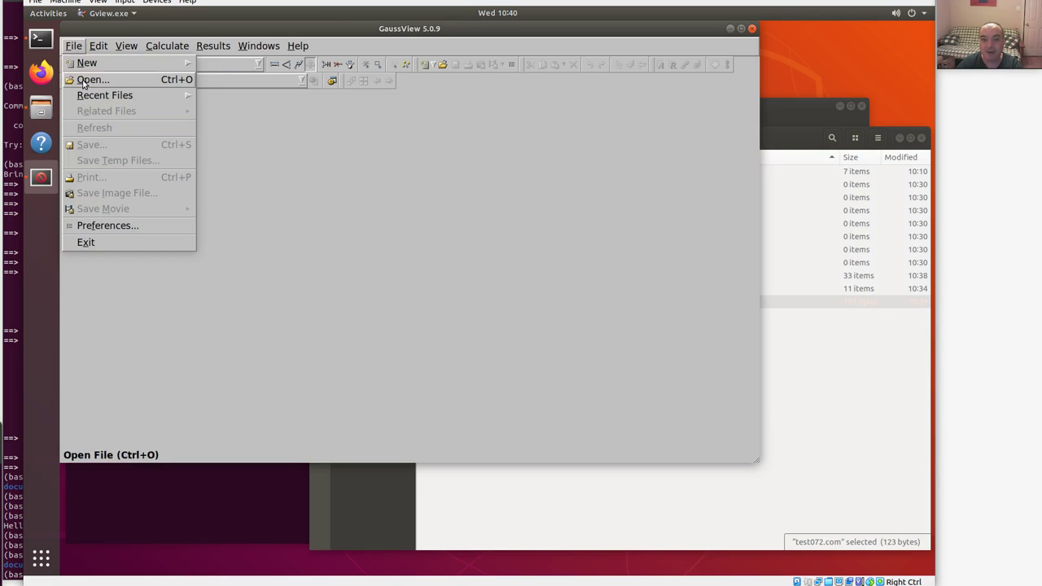
left_click(85, 80)
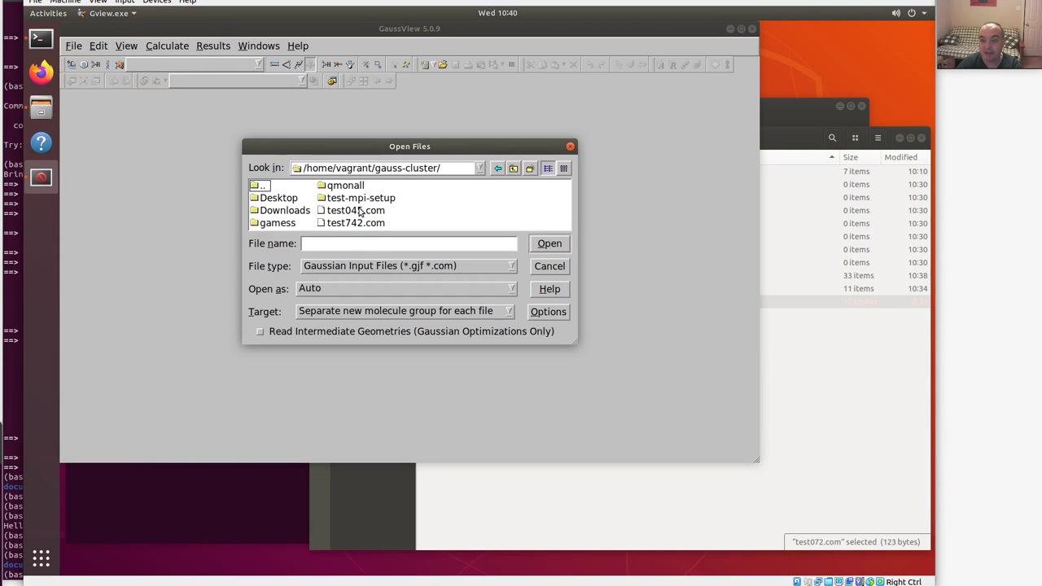
left_click(362, 210)
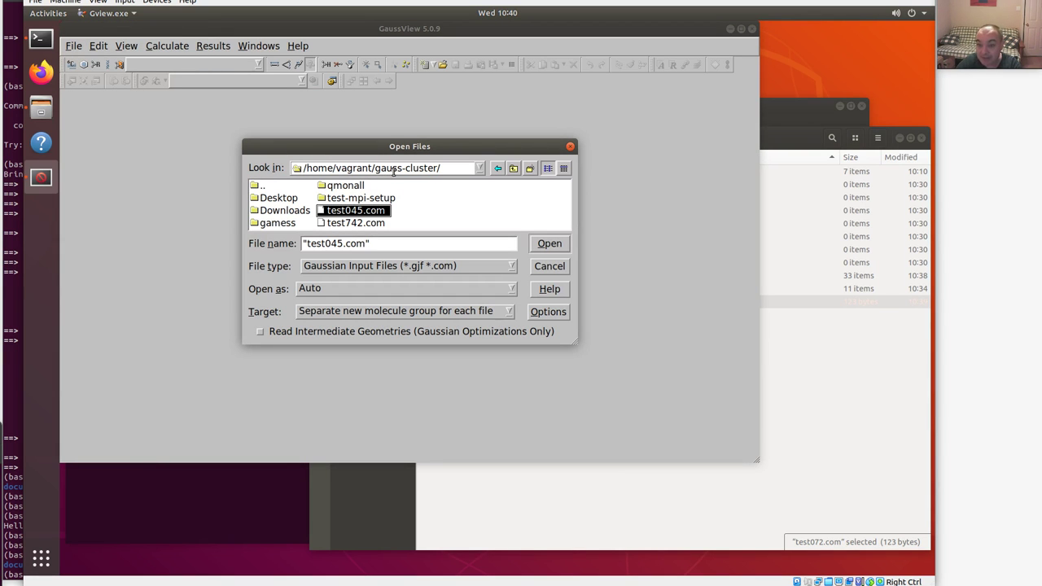
left_click(497, 168)
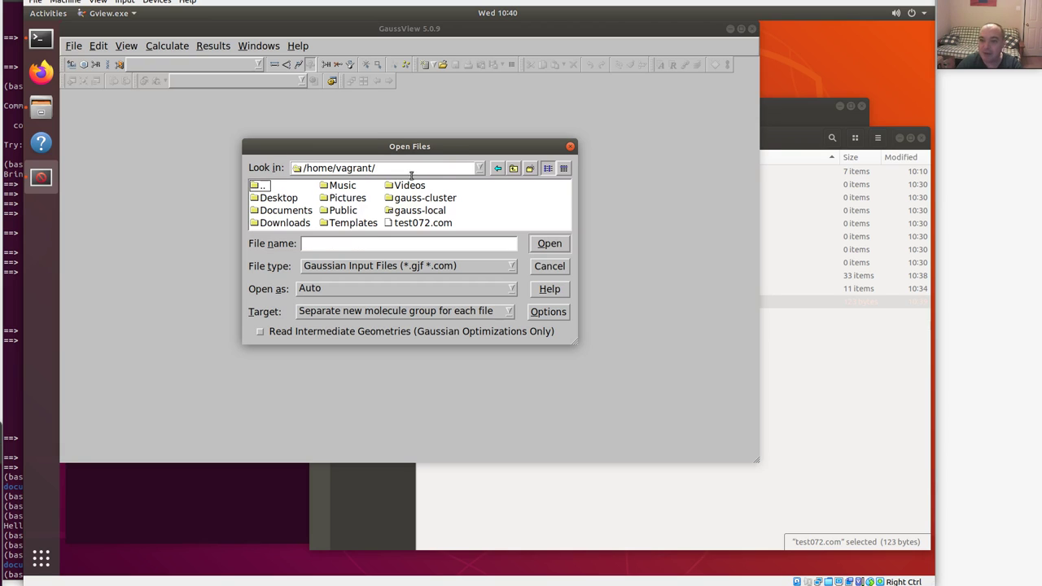
left_click(422, 224)
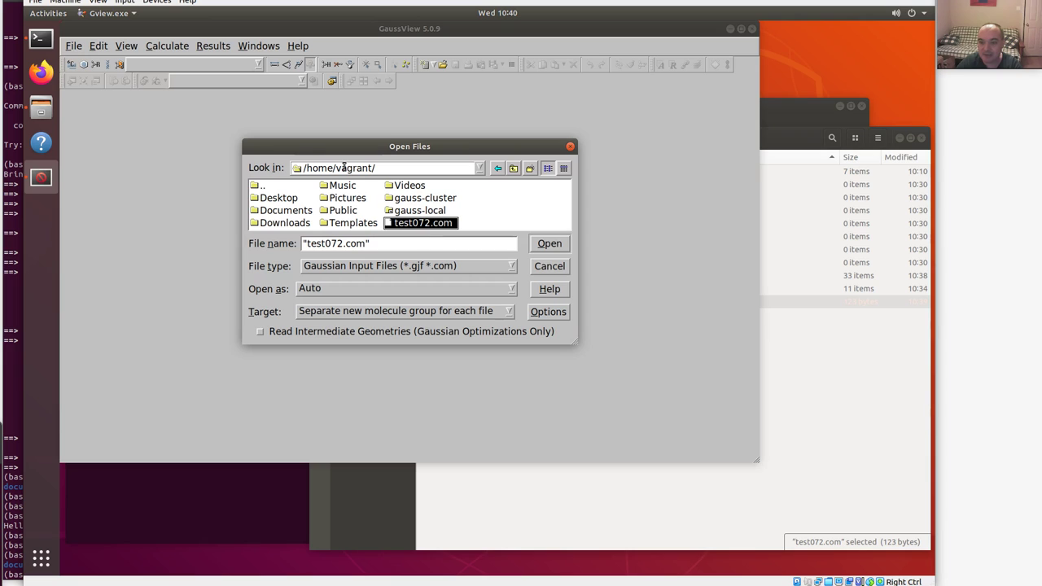
left_click(550, 244)
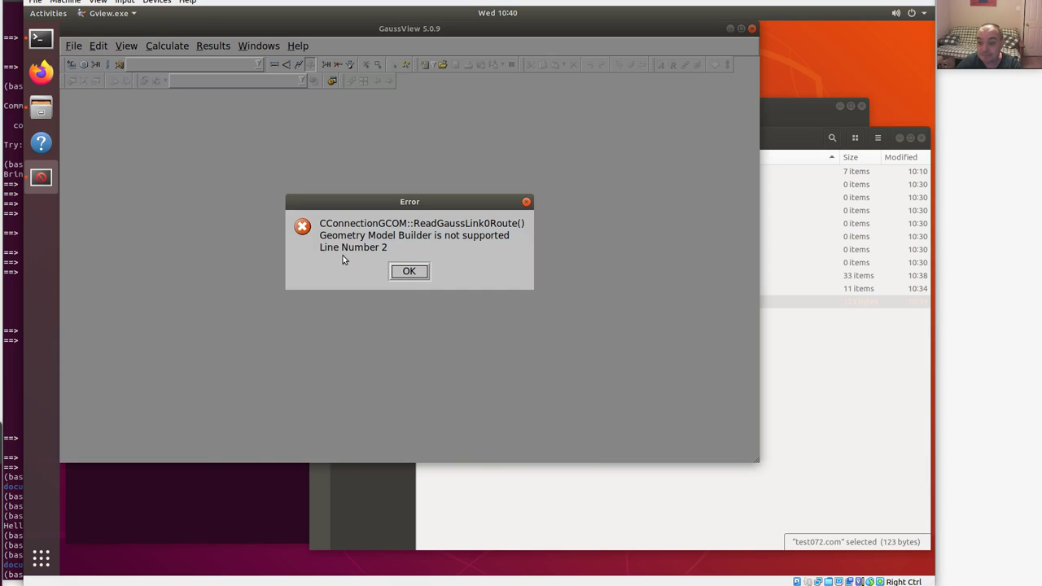
Dismiss the geometry builder error, view the raw file, and enlarge the GaussView window.
left_click(410, 271)
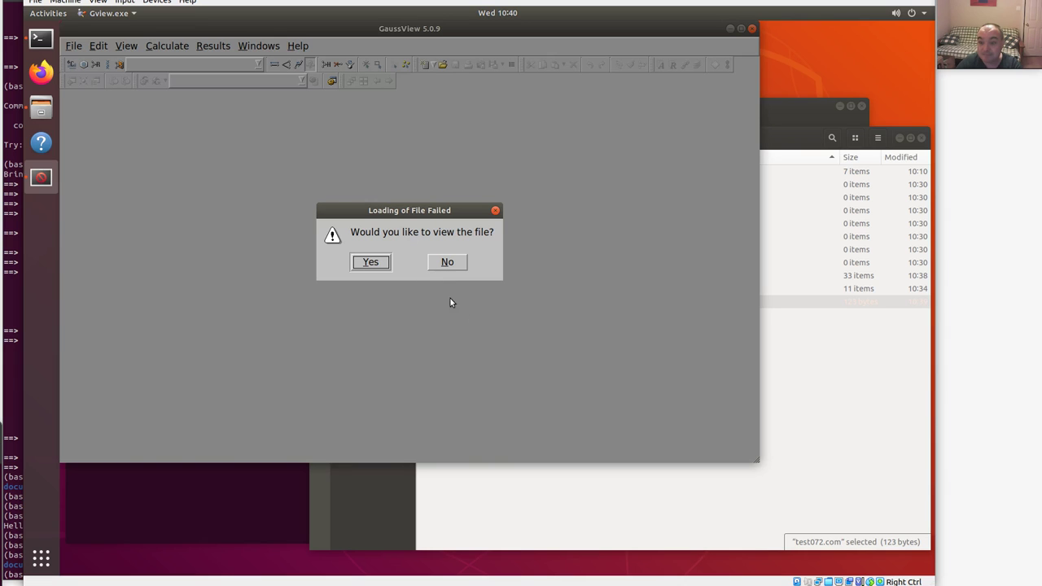
left_click(377, 264)
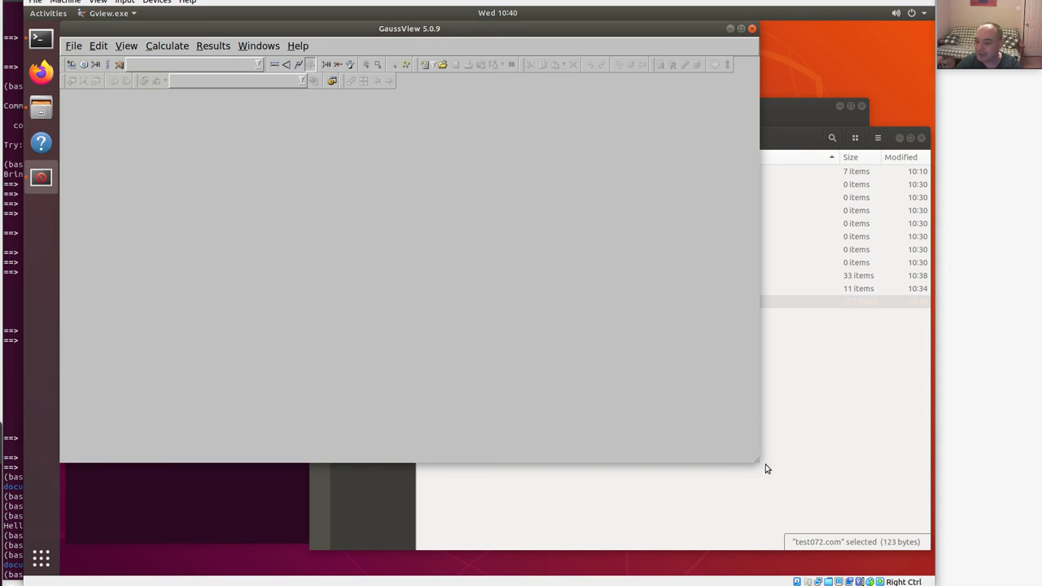
left_click_drag(761, 463, 795, 500)
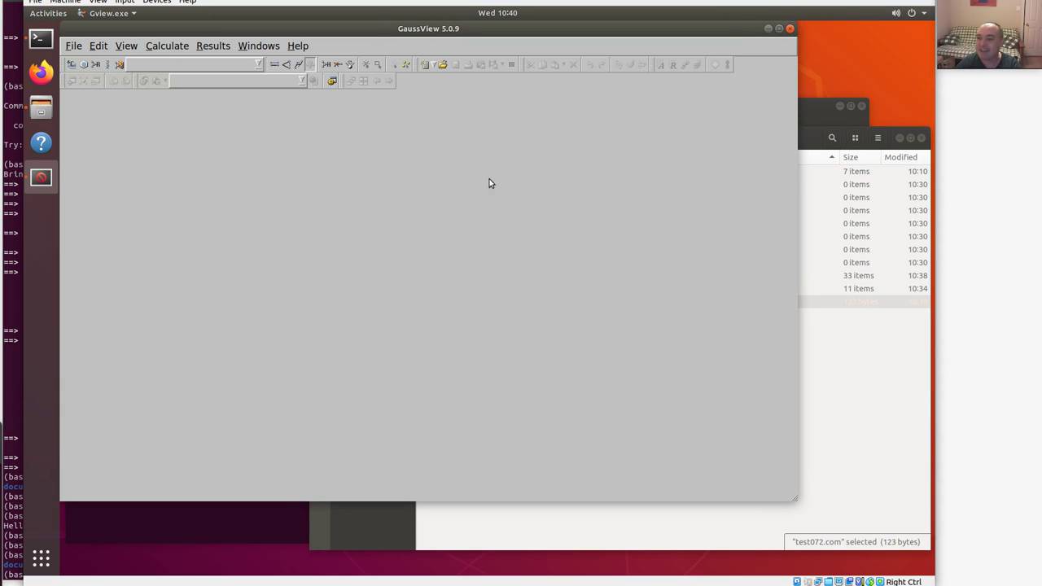
Copy test045.com into the home folder by editing the previous cp command, then confirm with ls.
left_click(211, 524)
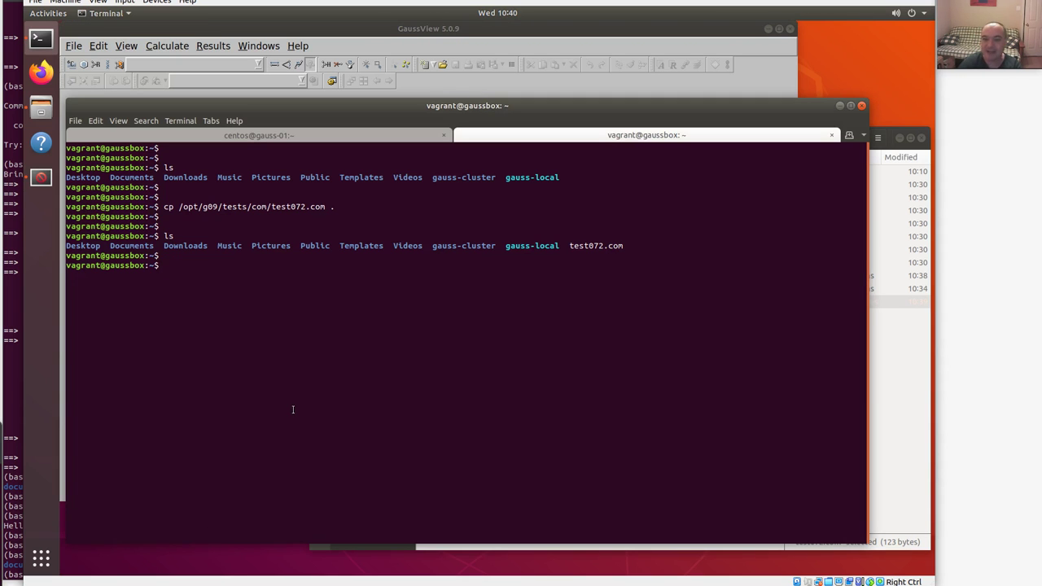
key("Up")
key("Left")
key("Left")
key("Left")
key("Left")
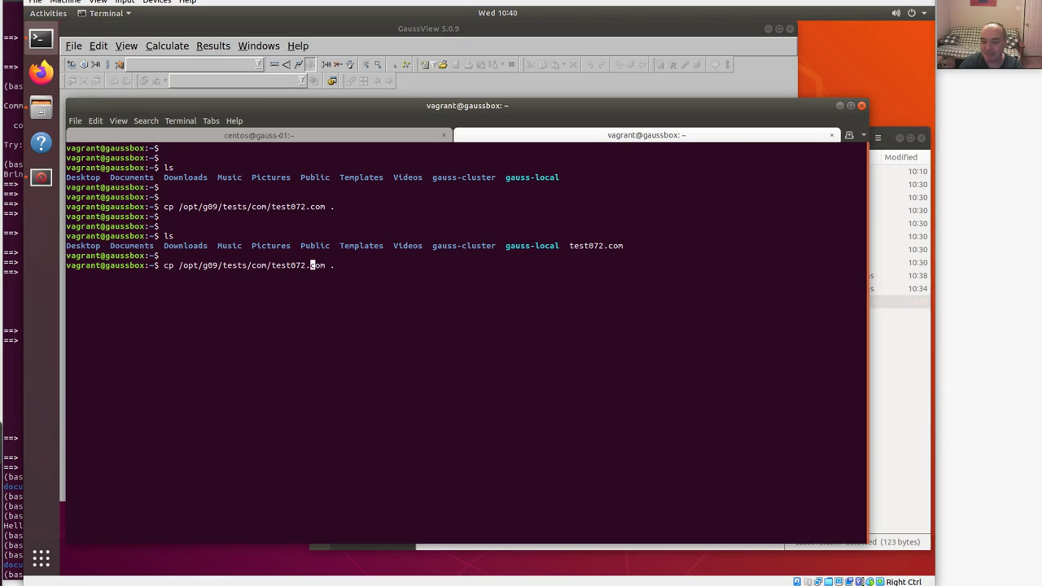
key("BackSpace")
key("BackSpace")
type("45")
key("Return")
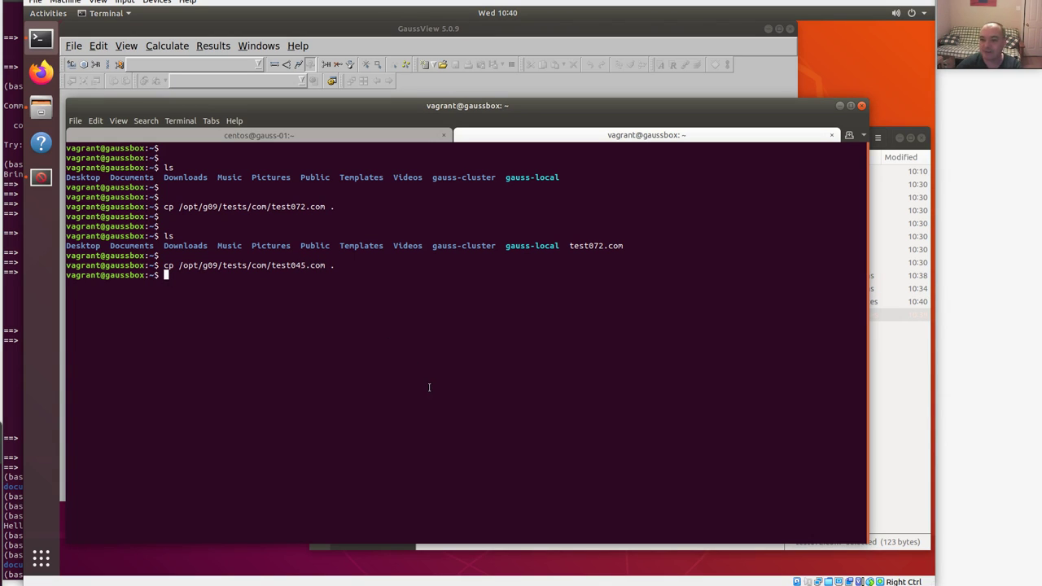
type("ls")
key("Return")
key("Return")
key("Return")
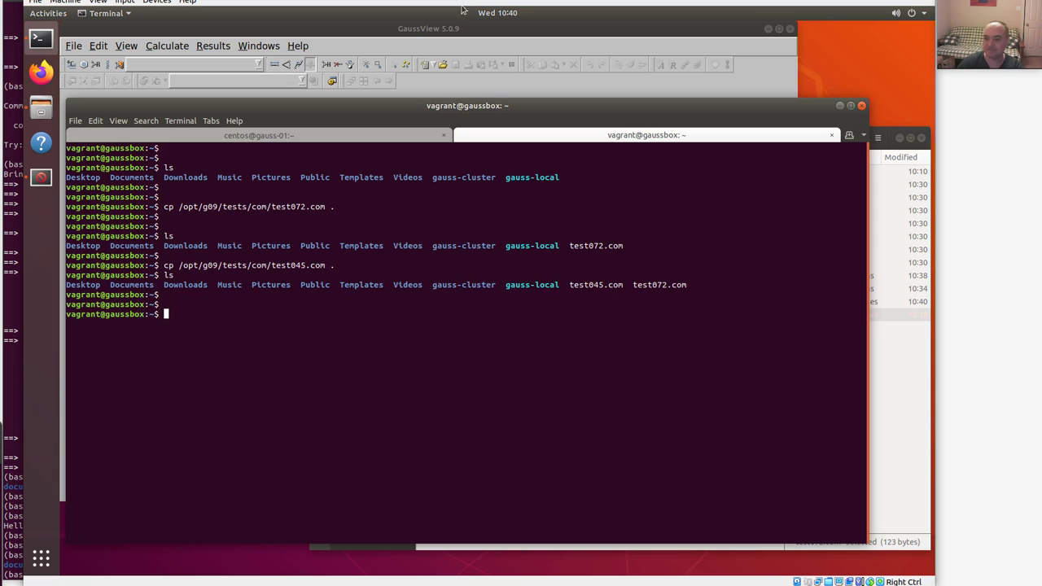
Open test045.com in GaussView, rotate the water molecule, close it, and return to the terminal.
left_click(431, 28)
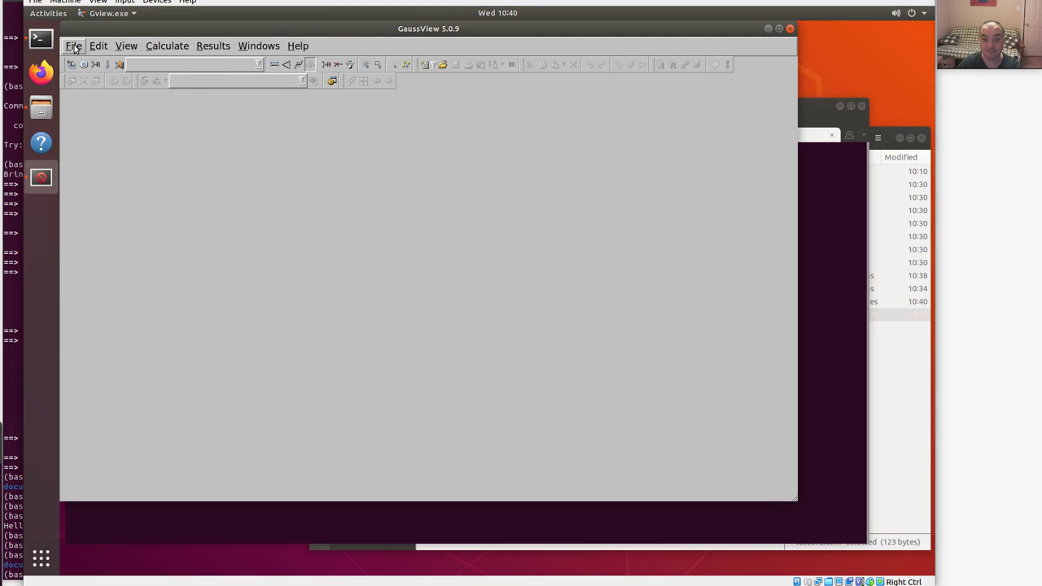
left_click(73, 45)
left_click(85, 79)
left_click(423, 223)
double_click(423, 223)
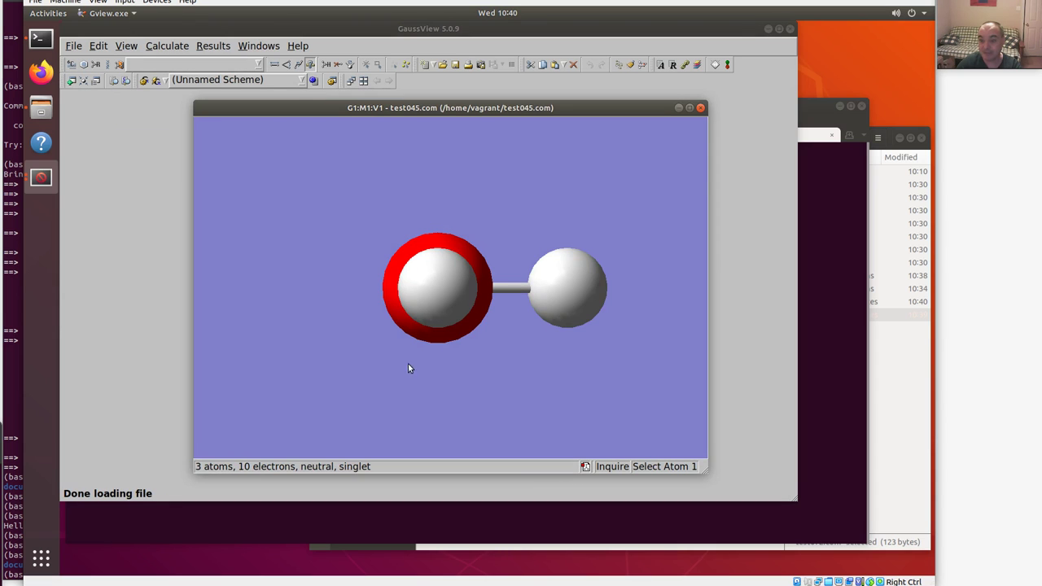
left_click_drag(453, 293, 480, 261)
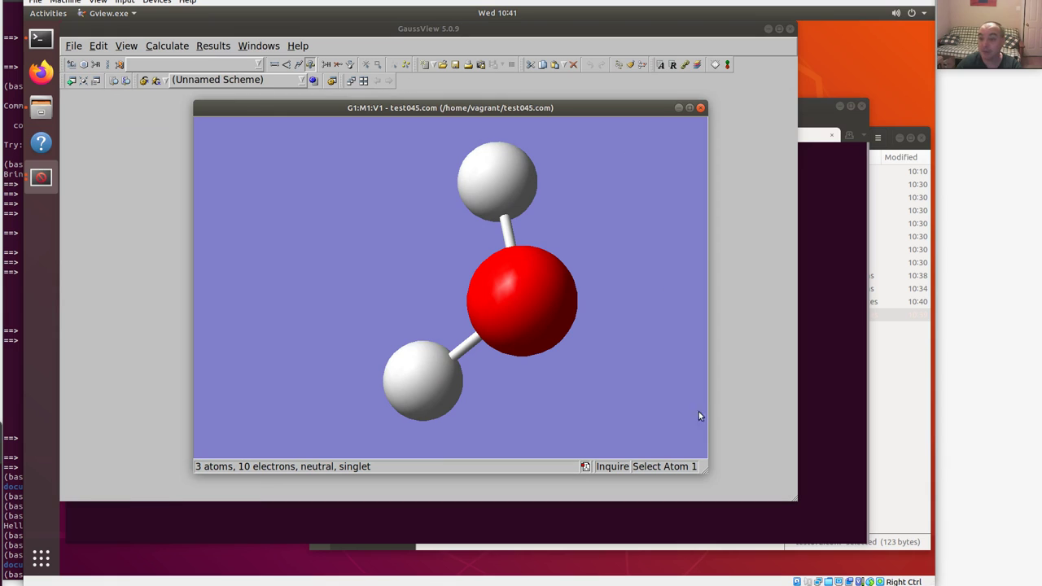
left_click(701, 108)
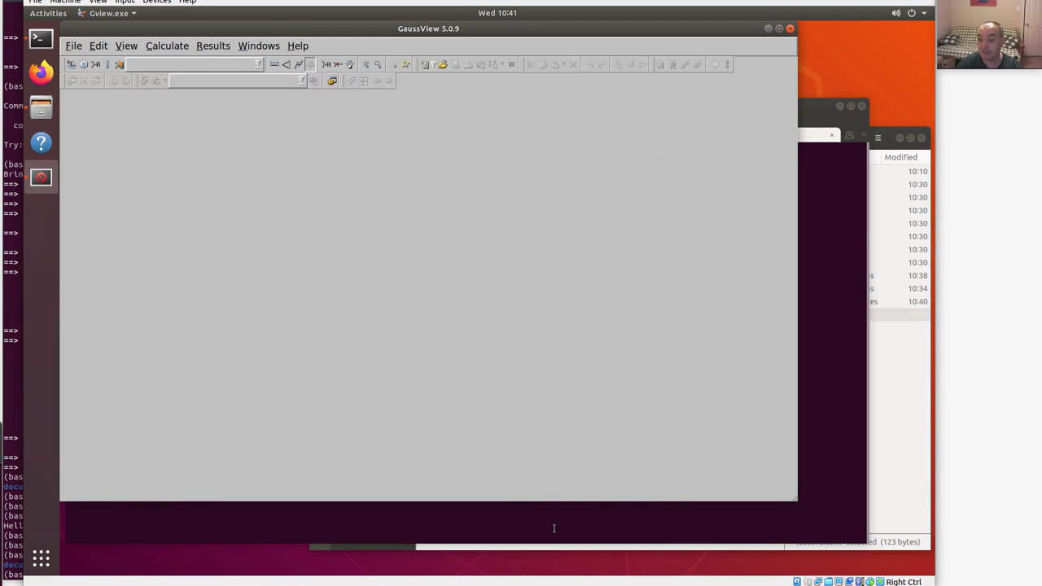
left_click(476, 516)
List the home folder, then relaunch GaussView from its desktop shortcut and quit it.
type("ls")
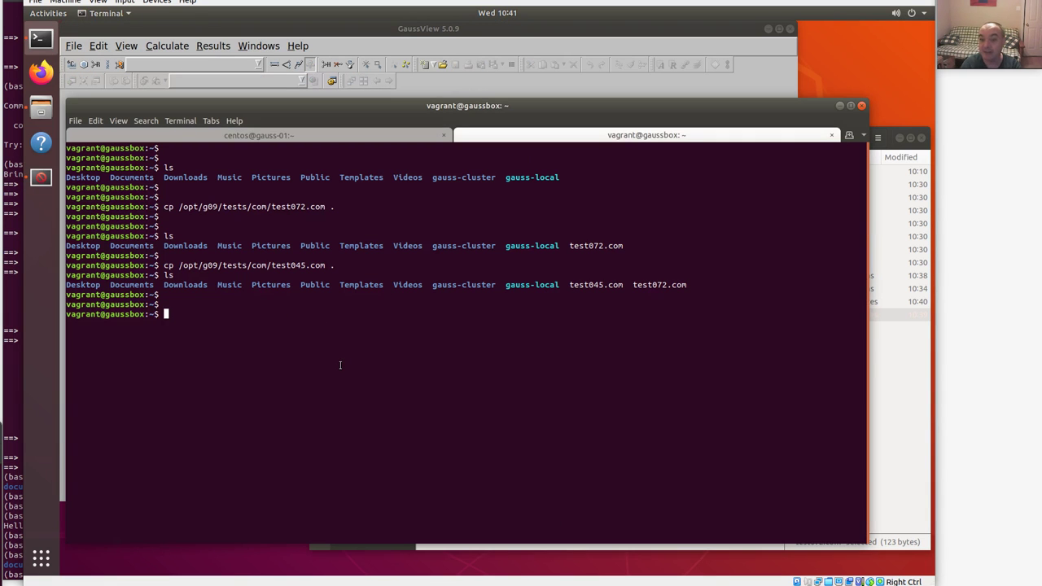
key("Return")
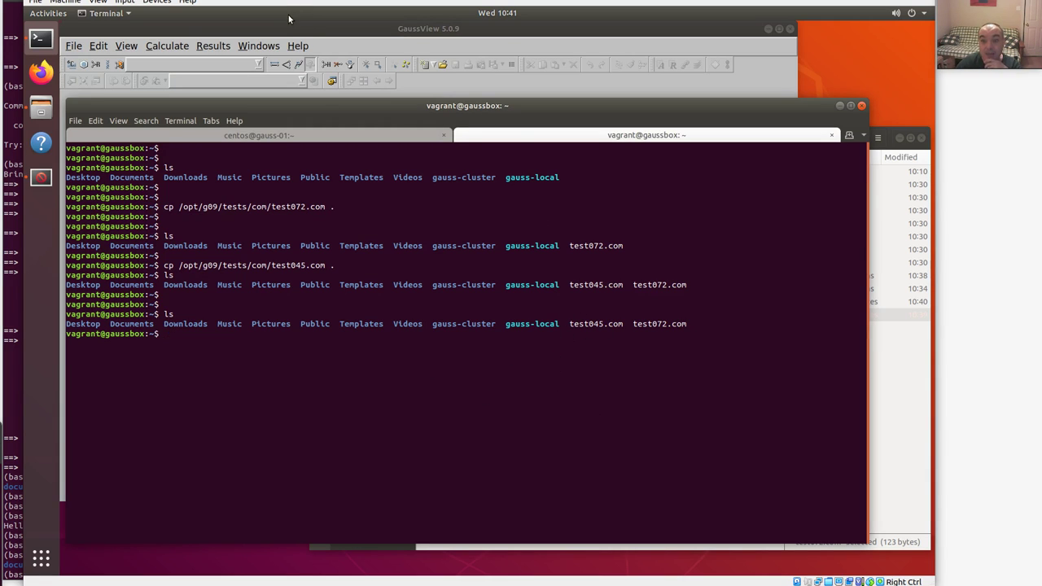
left_click_drag(282, 30, 347, 100)
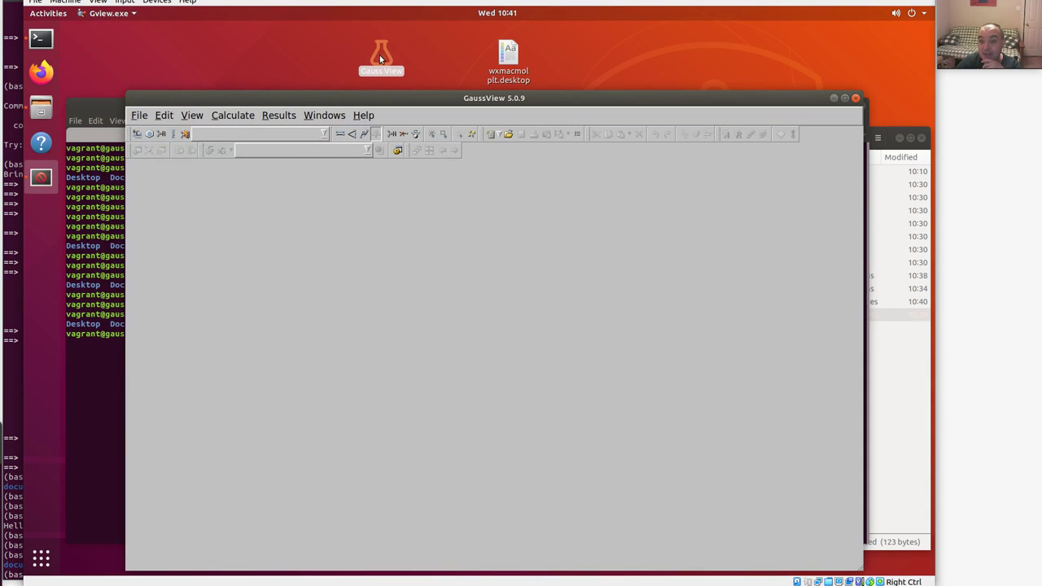
left_click(855, 99)
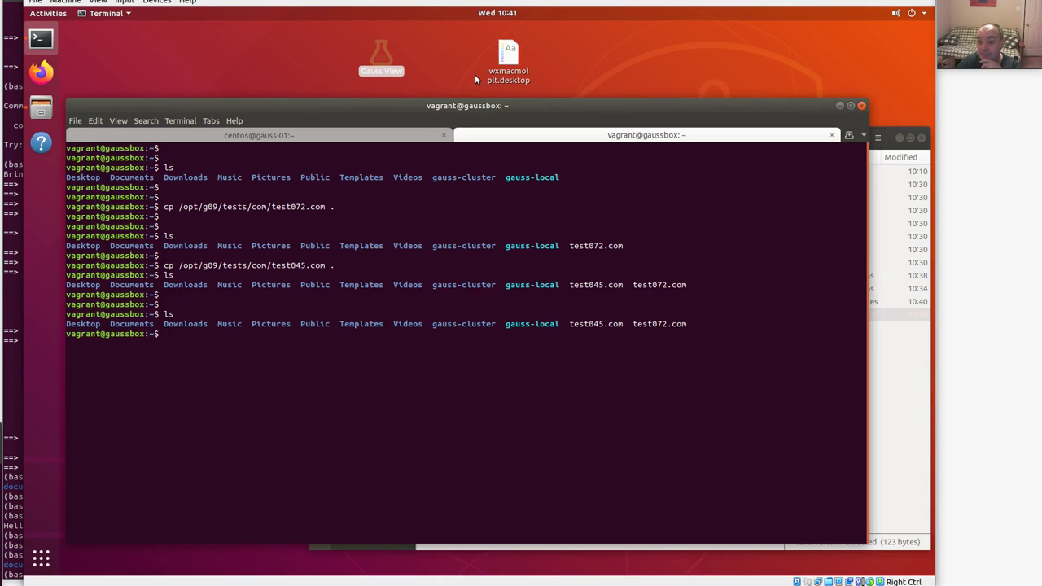
double_click(385, 54)
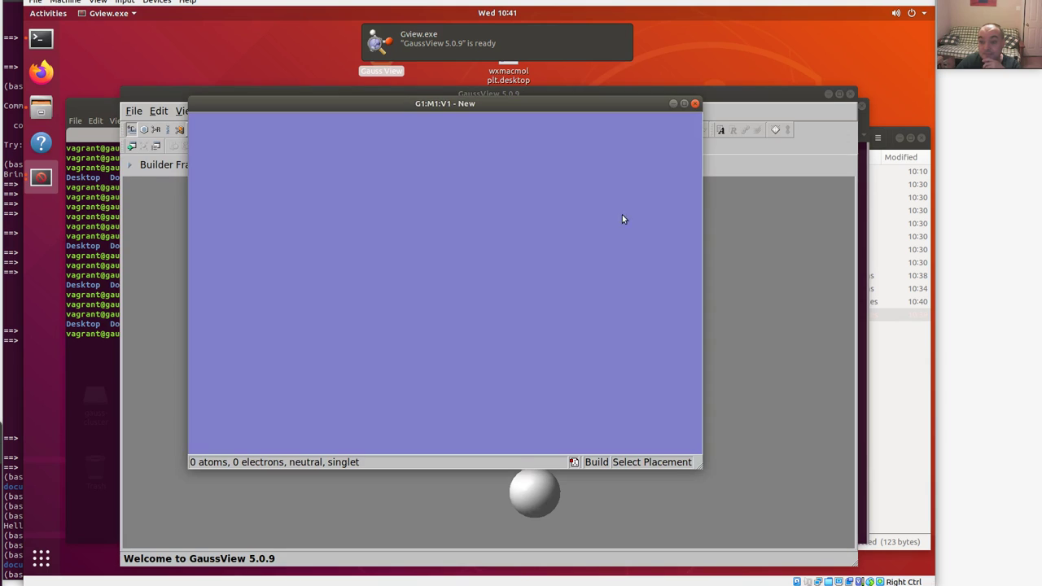
left_click(694, 103)
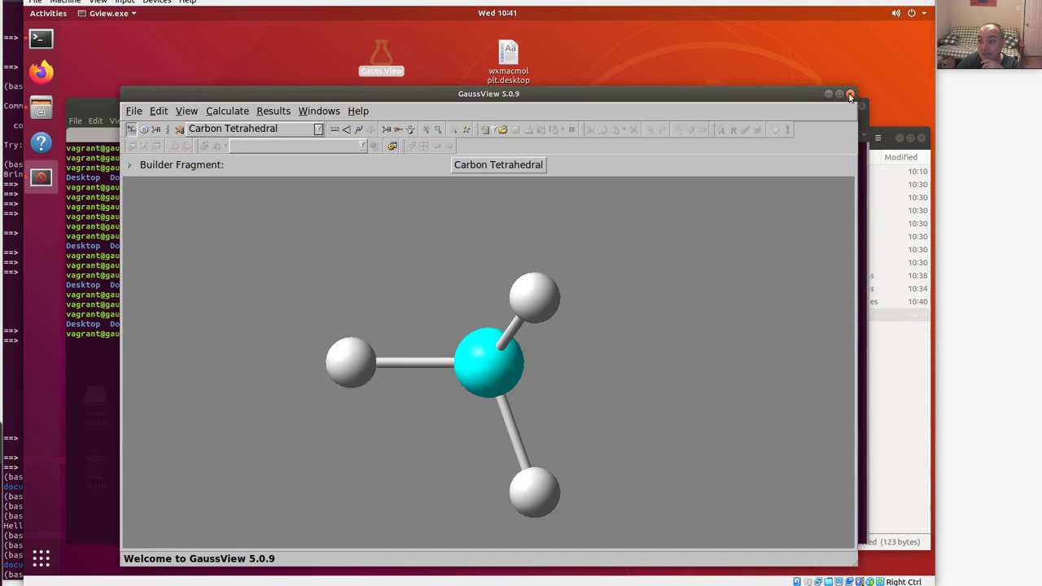
left_click(849, 94)
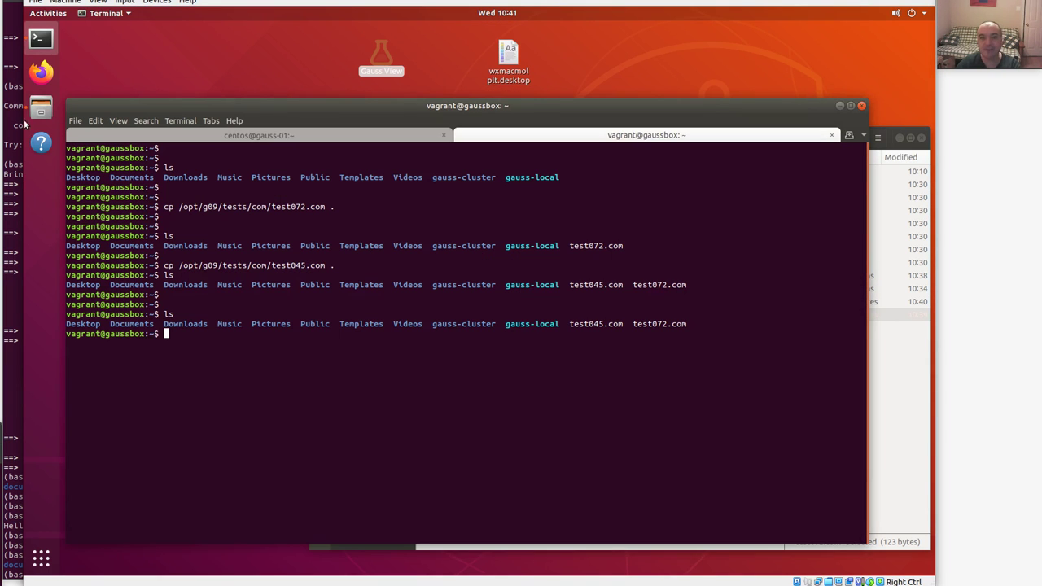
Search Activities for 'gaus' and add Gauss View to the dock favorites.
left_click(47, 14)
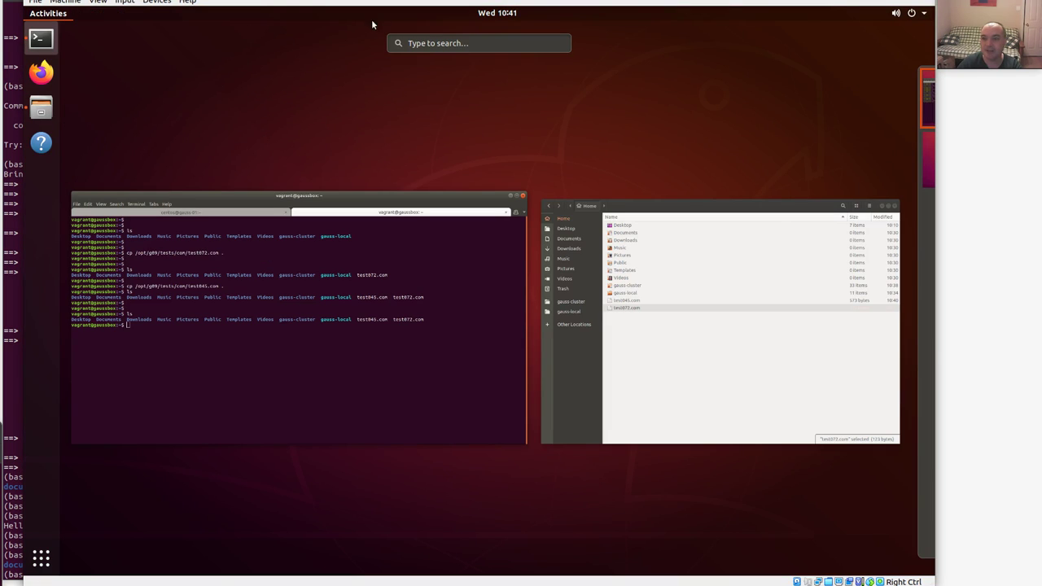
type("gaus")
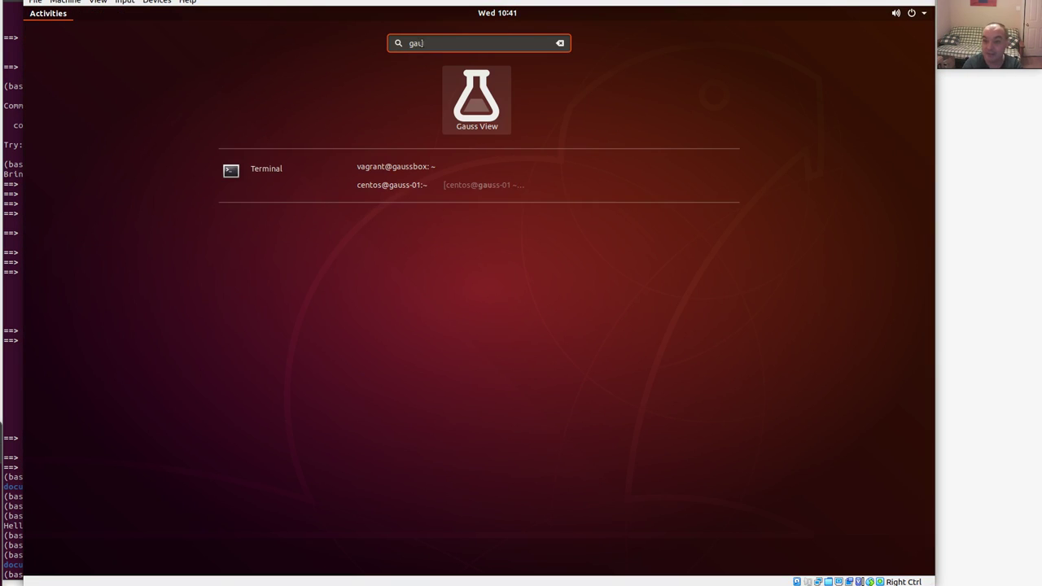
right_click(478, 104)
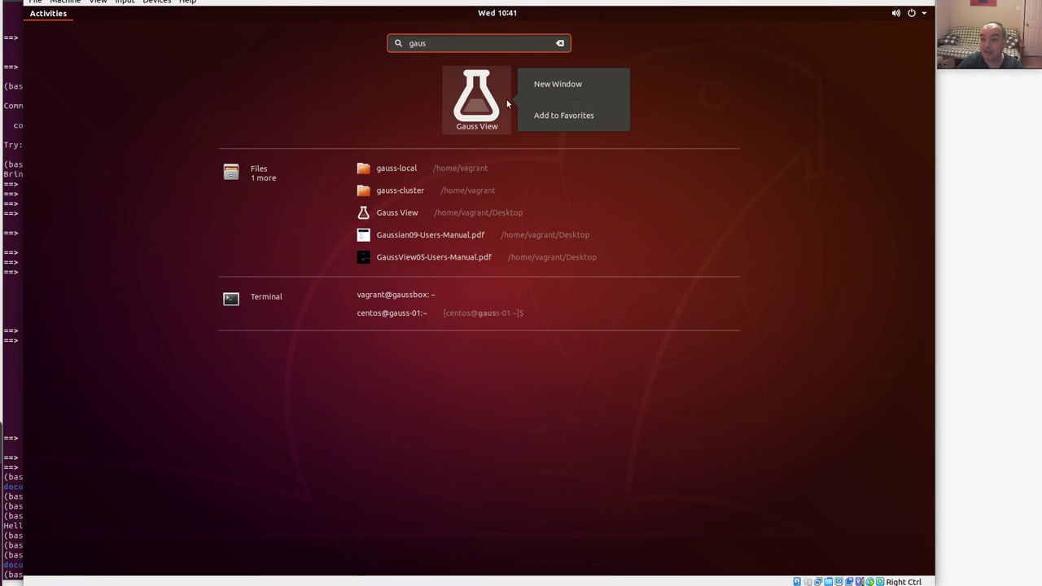
left_click(562, 116)
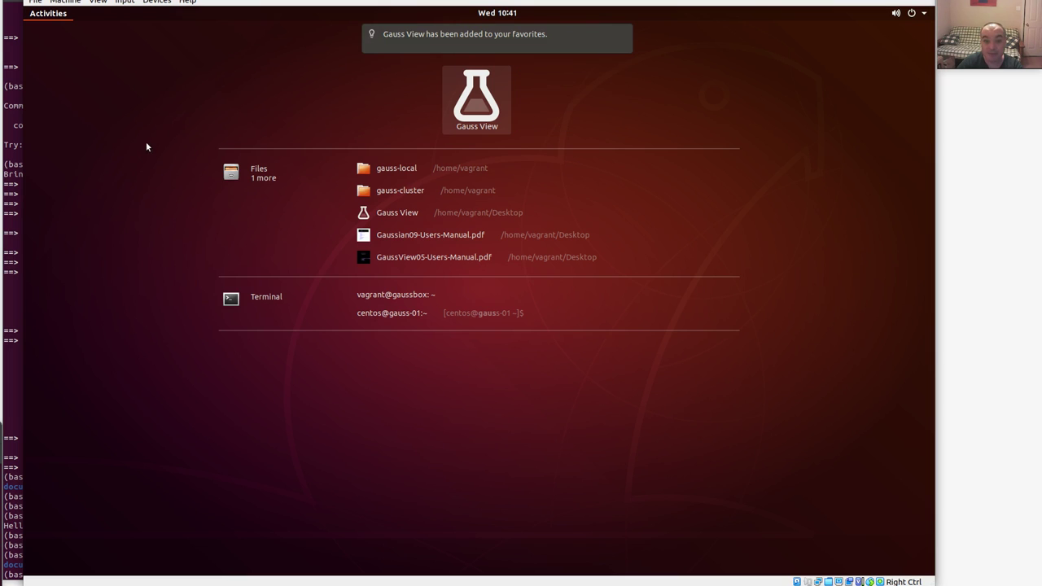
left_click(39, 14)
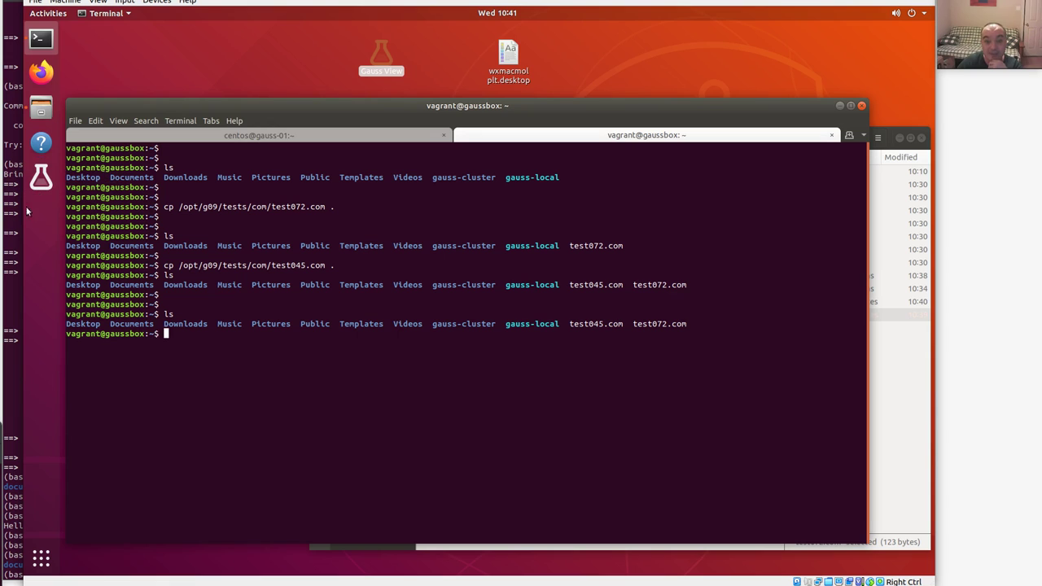
Launch GaussView from the dock, place and rotate a methane fragment, then quit.
left_click(48, 177)
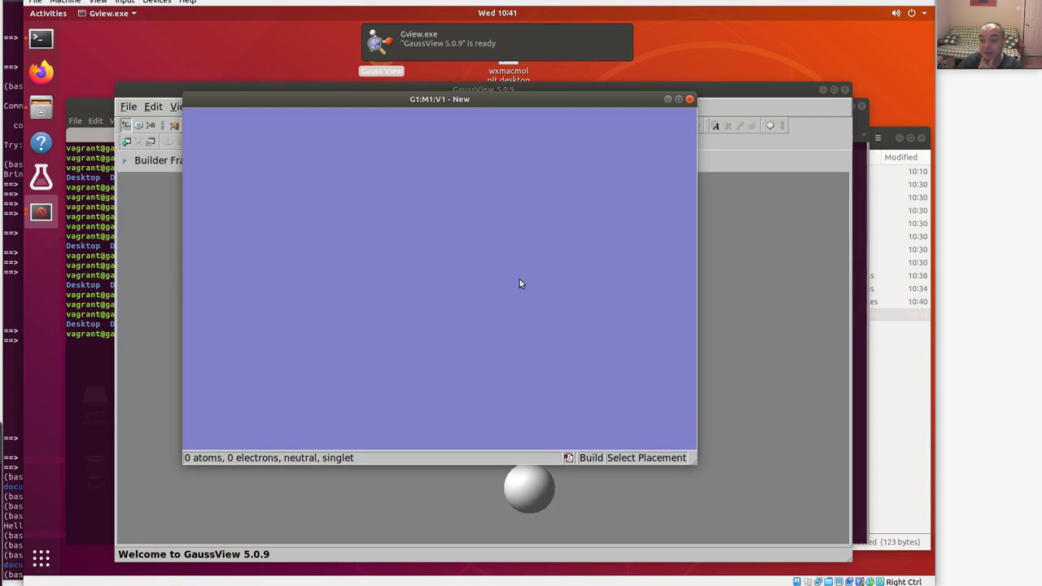
left_click(551, 350)
left_click_drag(573, 344, 615, 224)
left_click(690, 99)
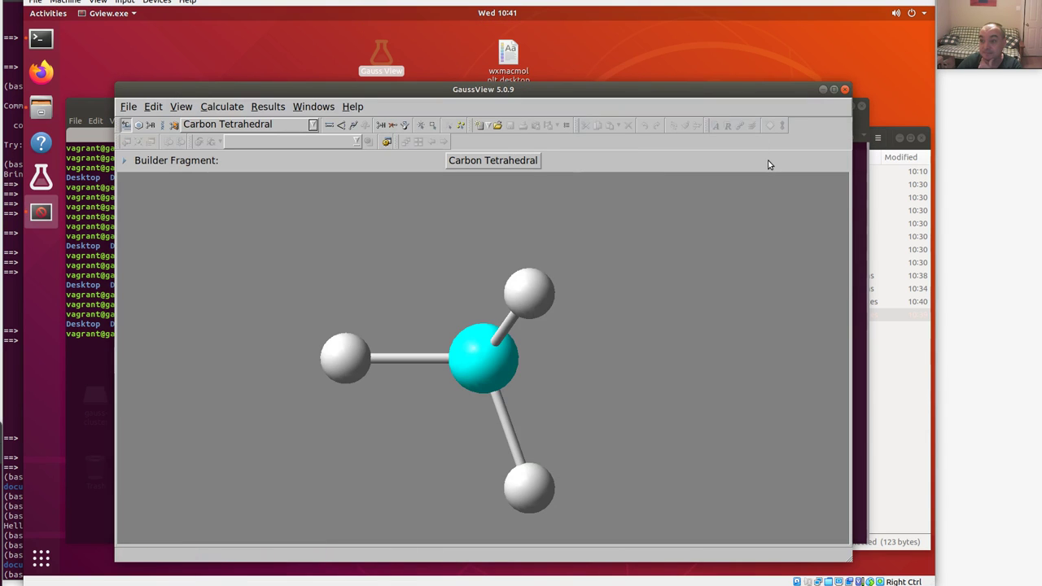
left_click(844, 89)
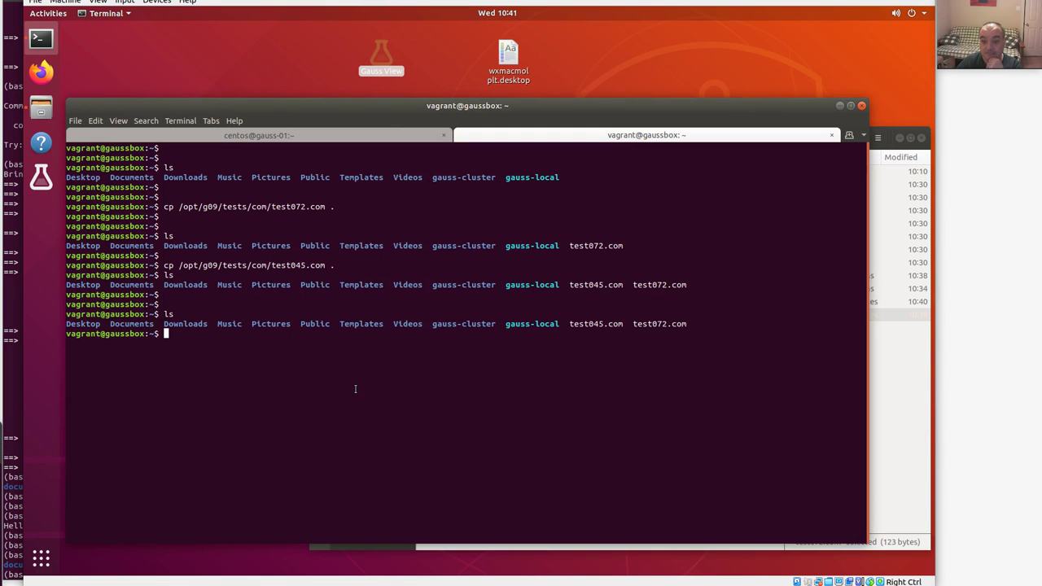
key("Return")
key("Return")
key("Return")
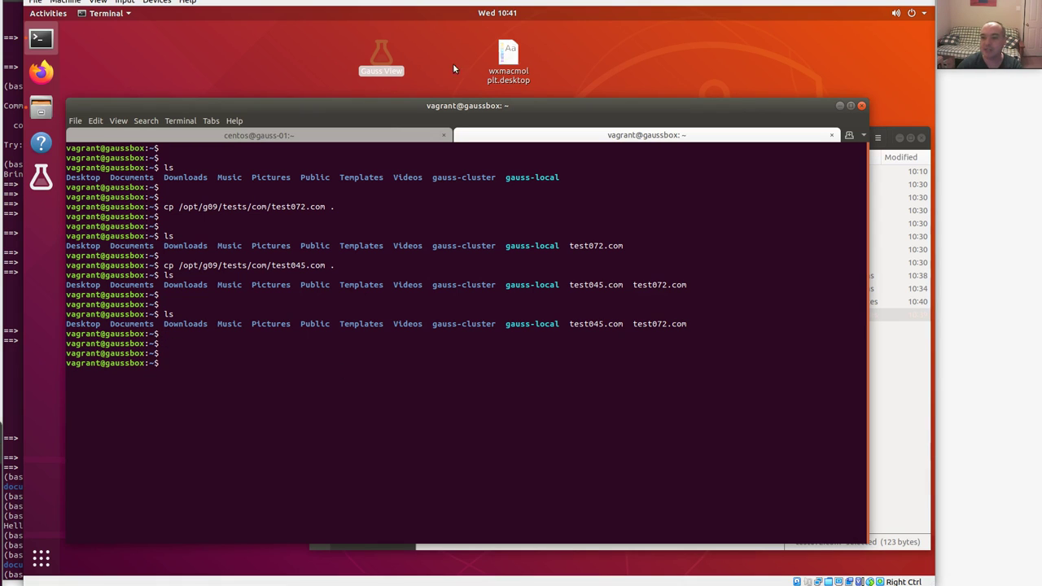
Open the Gaussian Compute Box command reference PDF from the desktop in an enlarged Document Viewer window.
left_click_drag(285, 112, 289, 170)
double_click(259, 138)
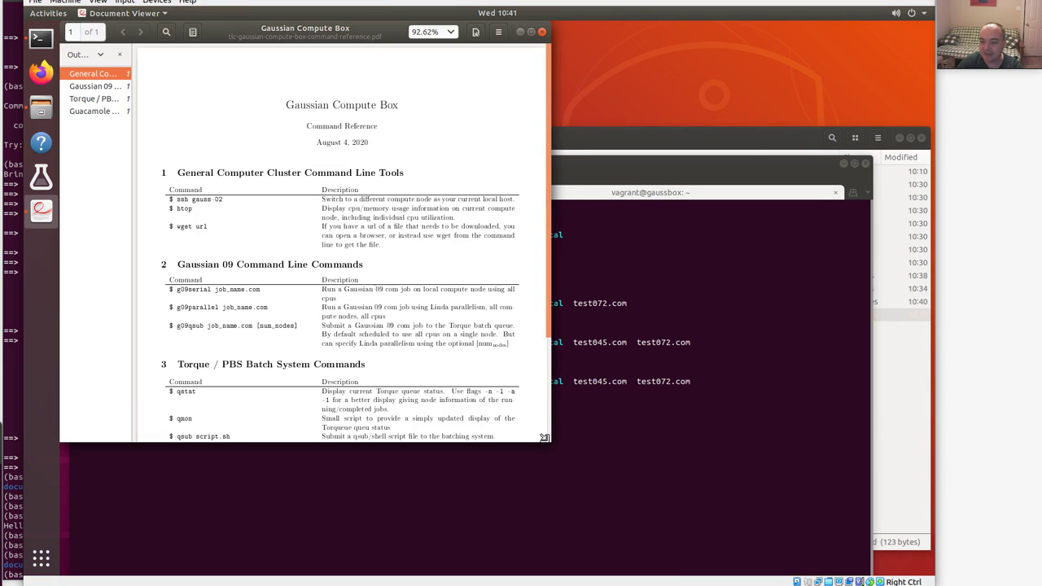
left_click_drag(544, 437, 654, 503)
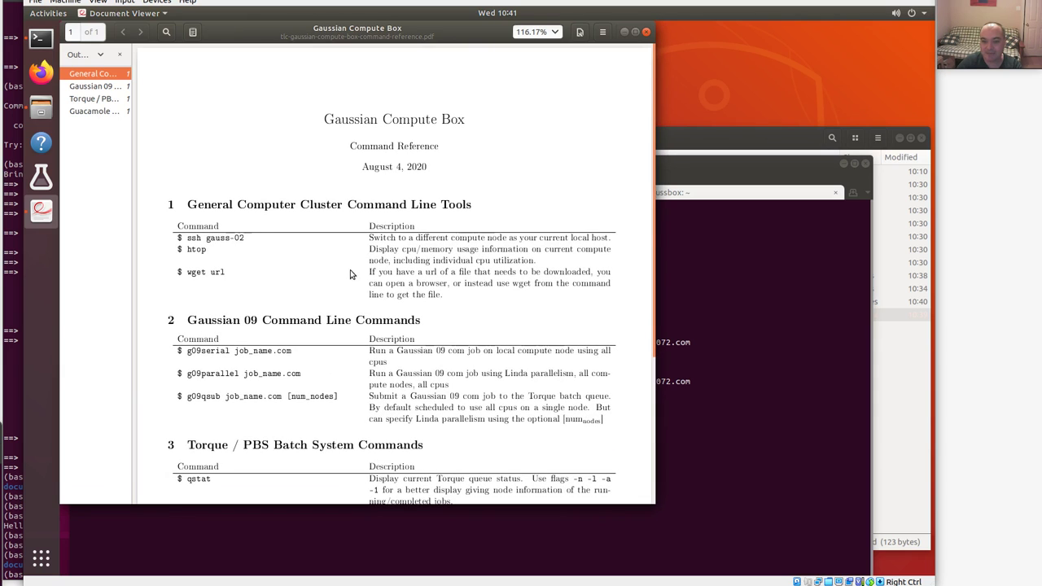
scroll(262, 427, "down", 1)
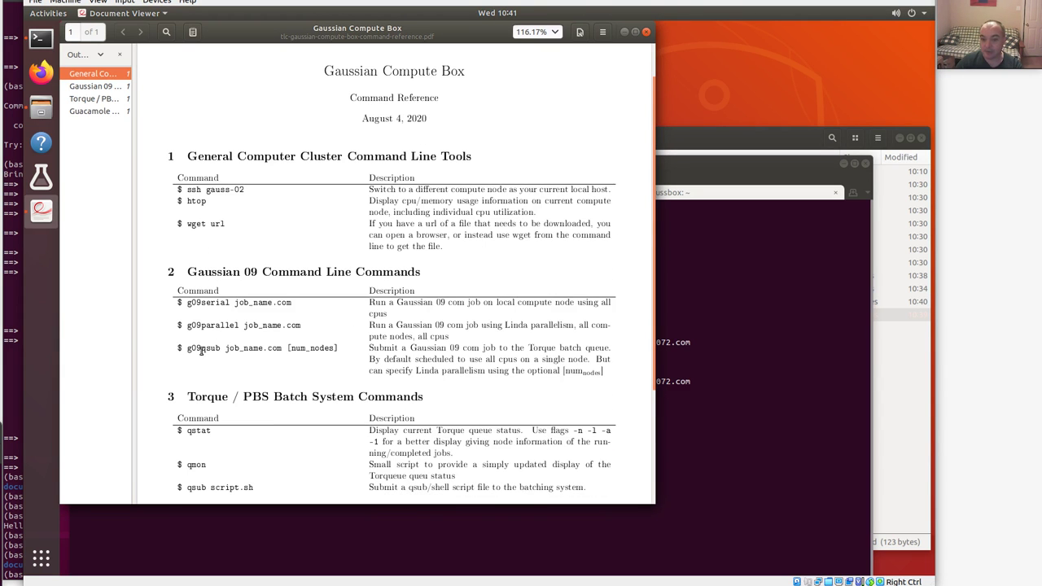